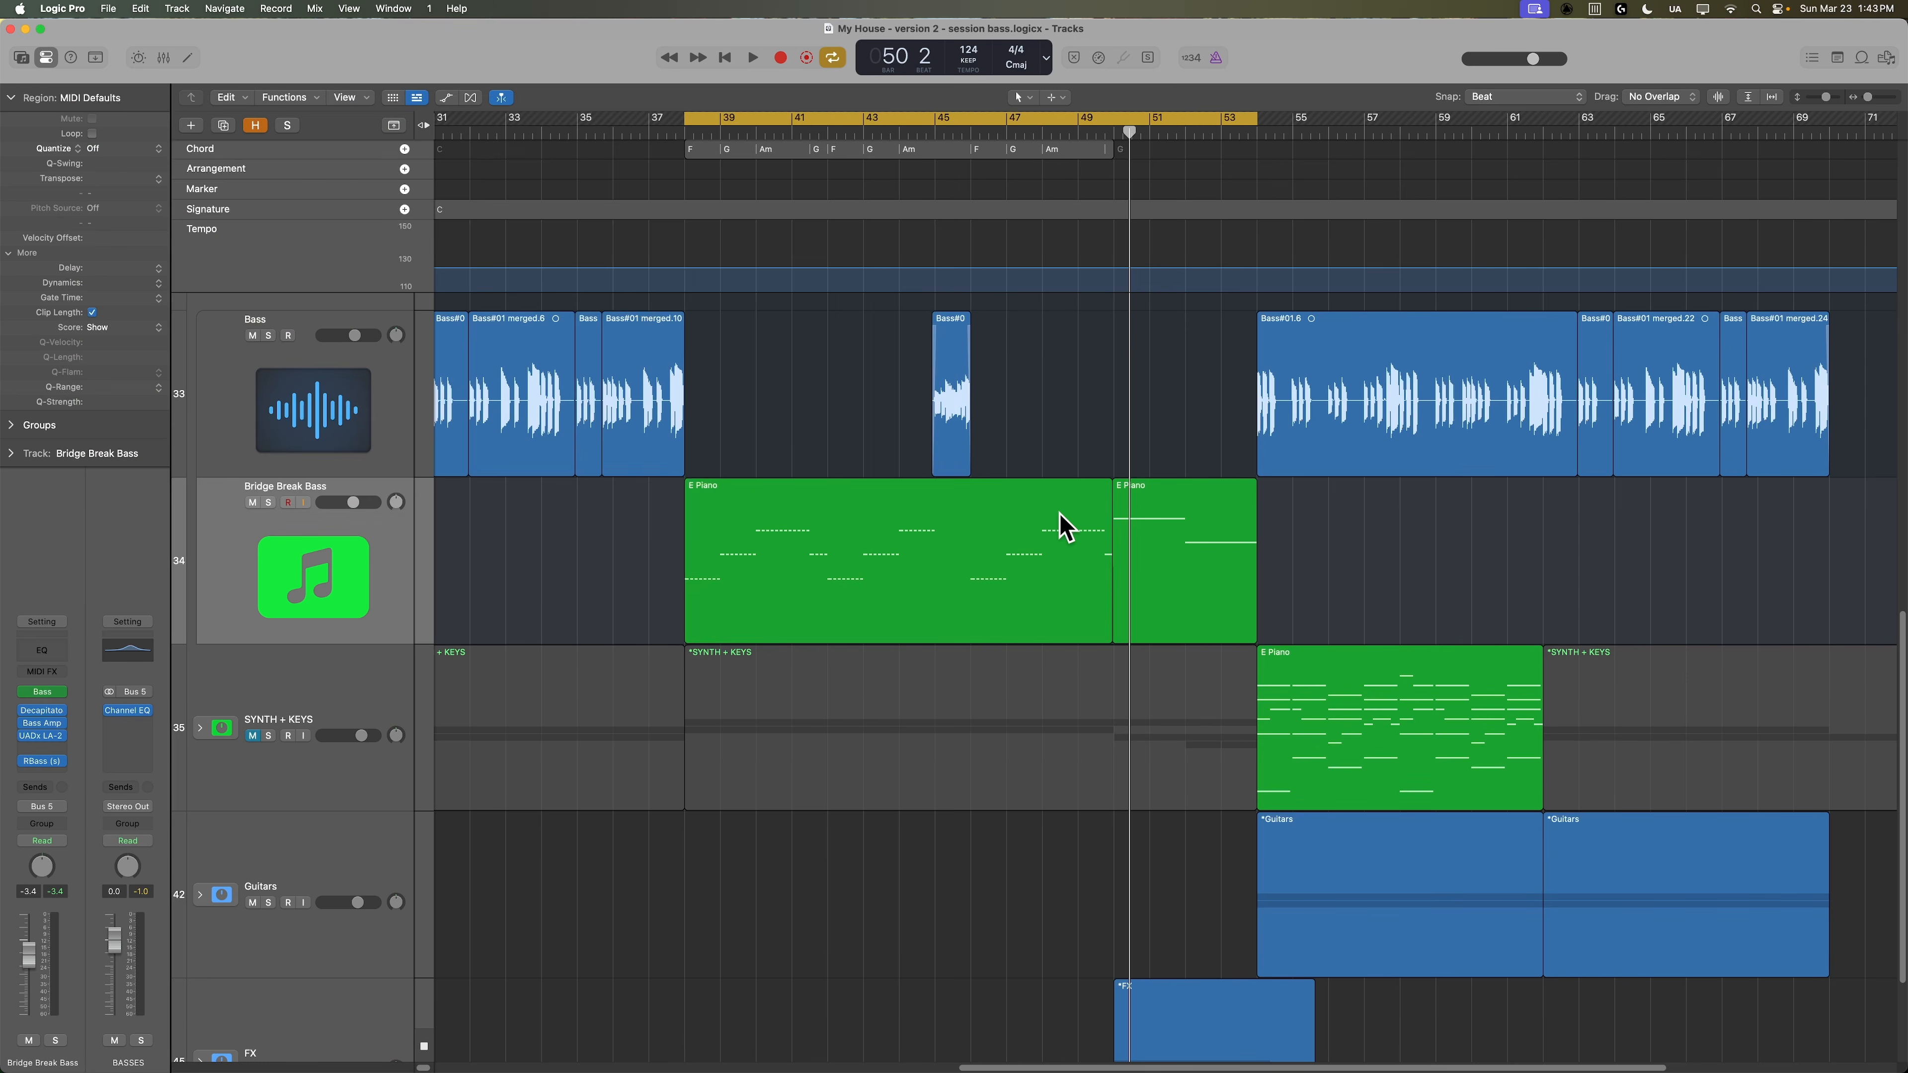
Look over the Bass and Bridge Break Bass regions and the chord track across the bridge section.
scroll(1065, 495, "up", 3)
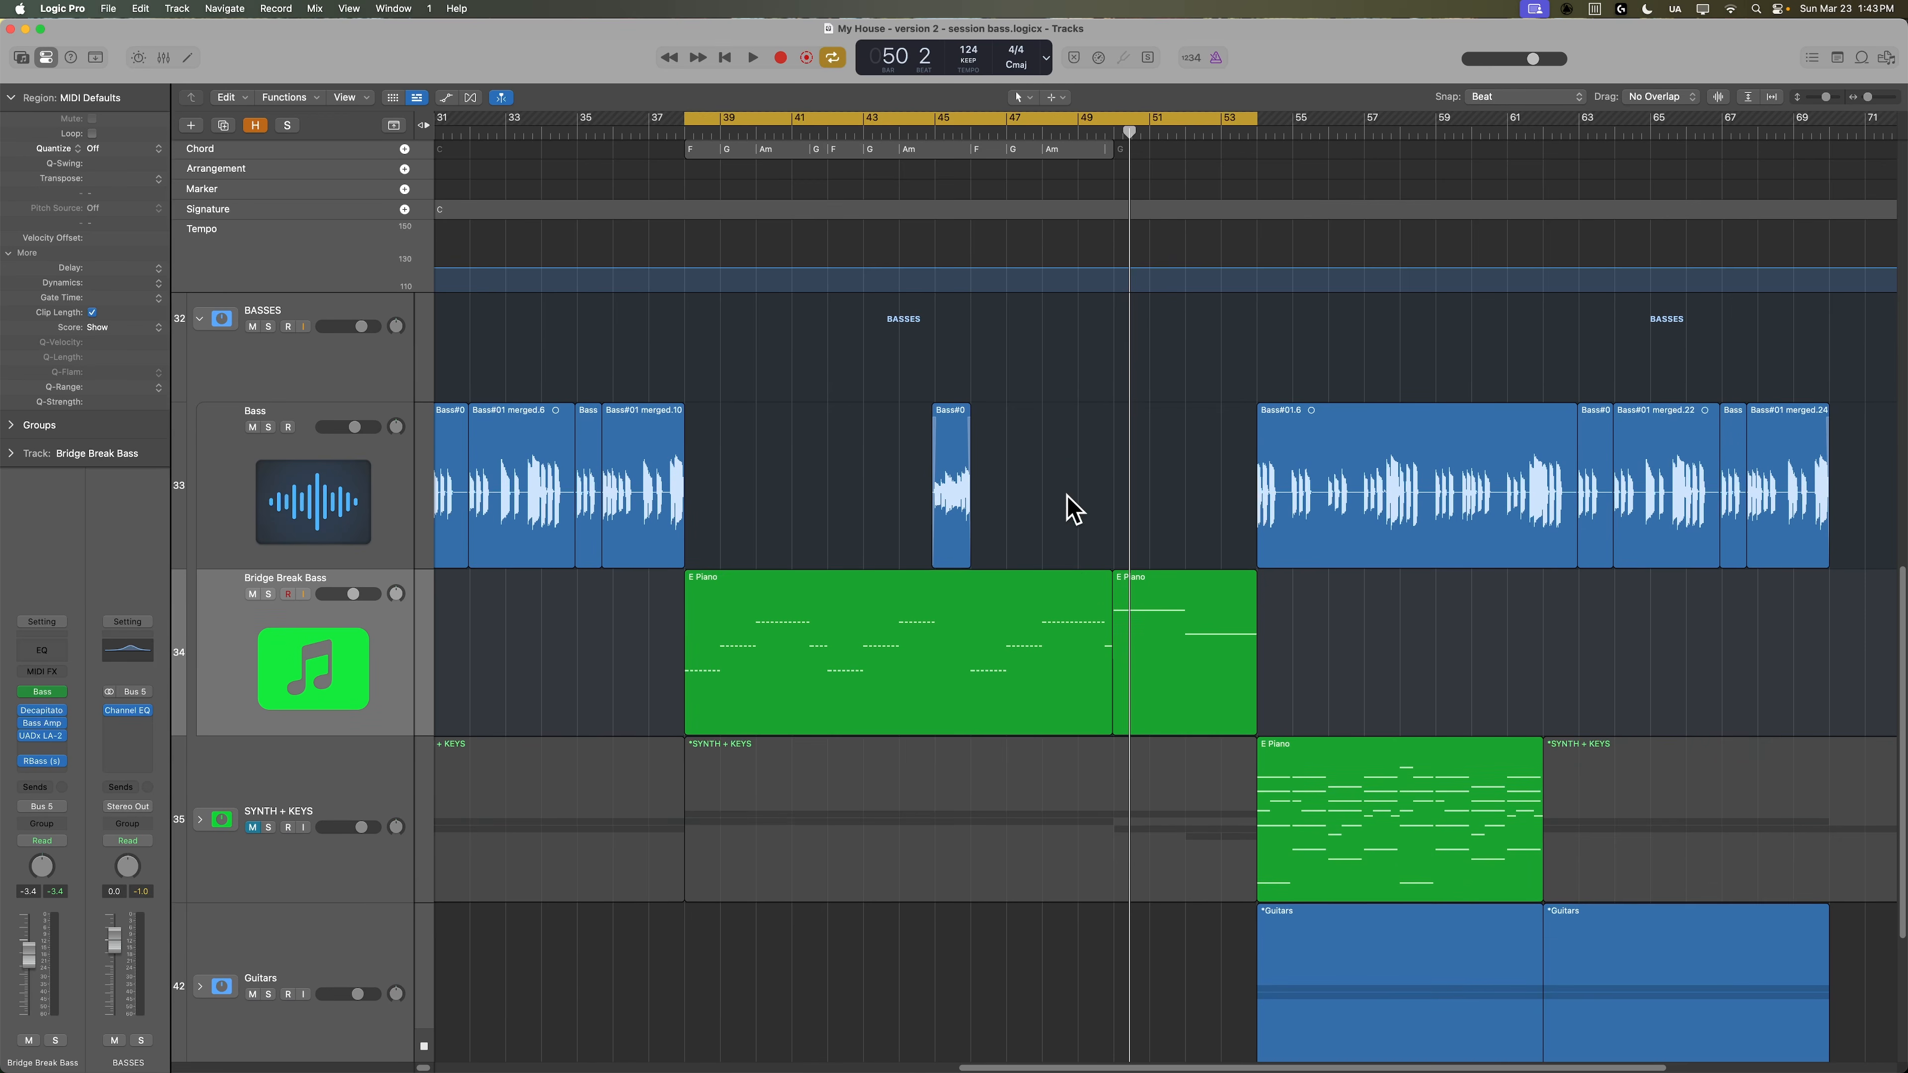
left_click_drag(500, 354, 1736, 447)
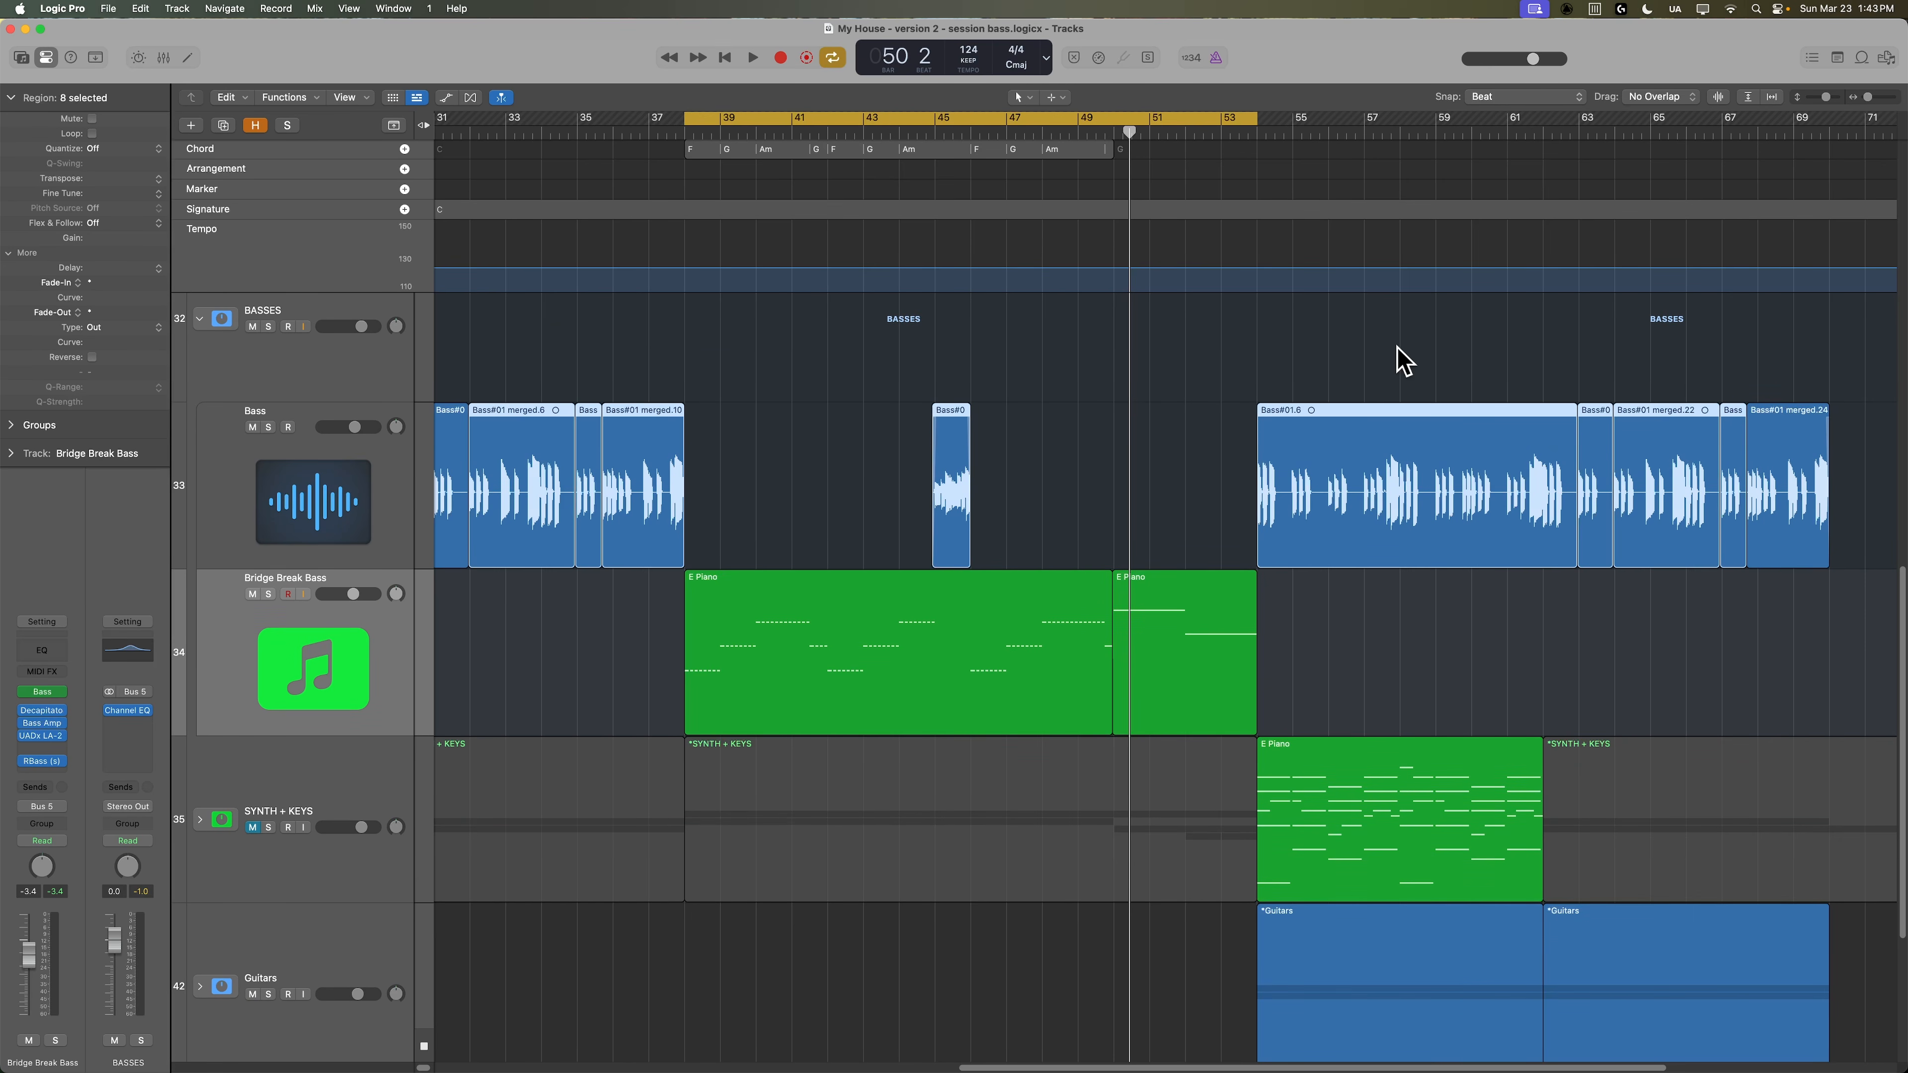
left_click(1366, 368)
left_click_drag(717, 355, 1193, 671)
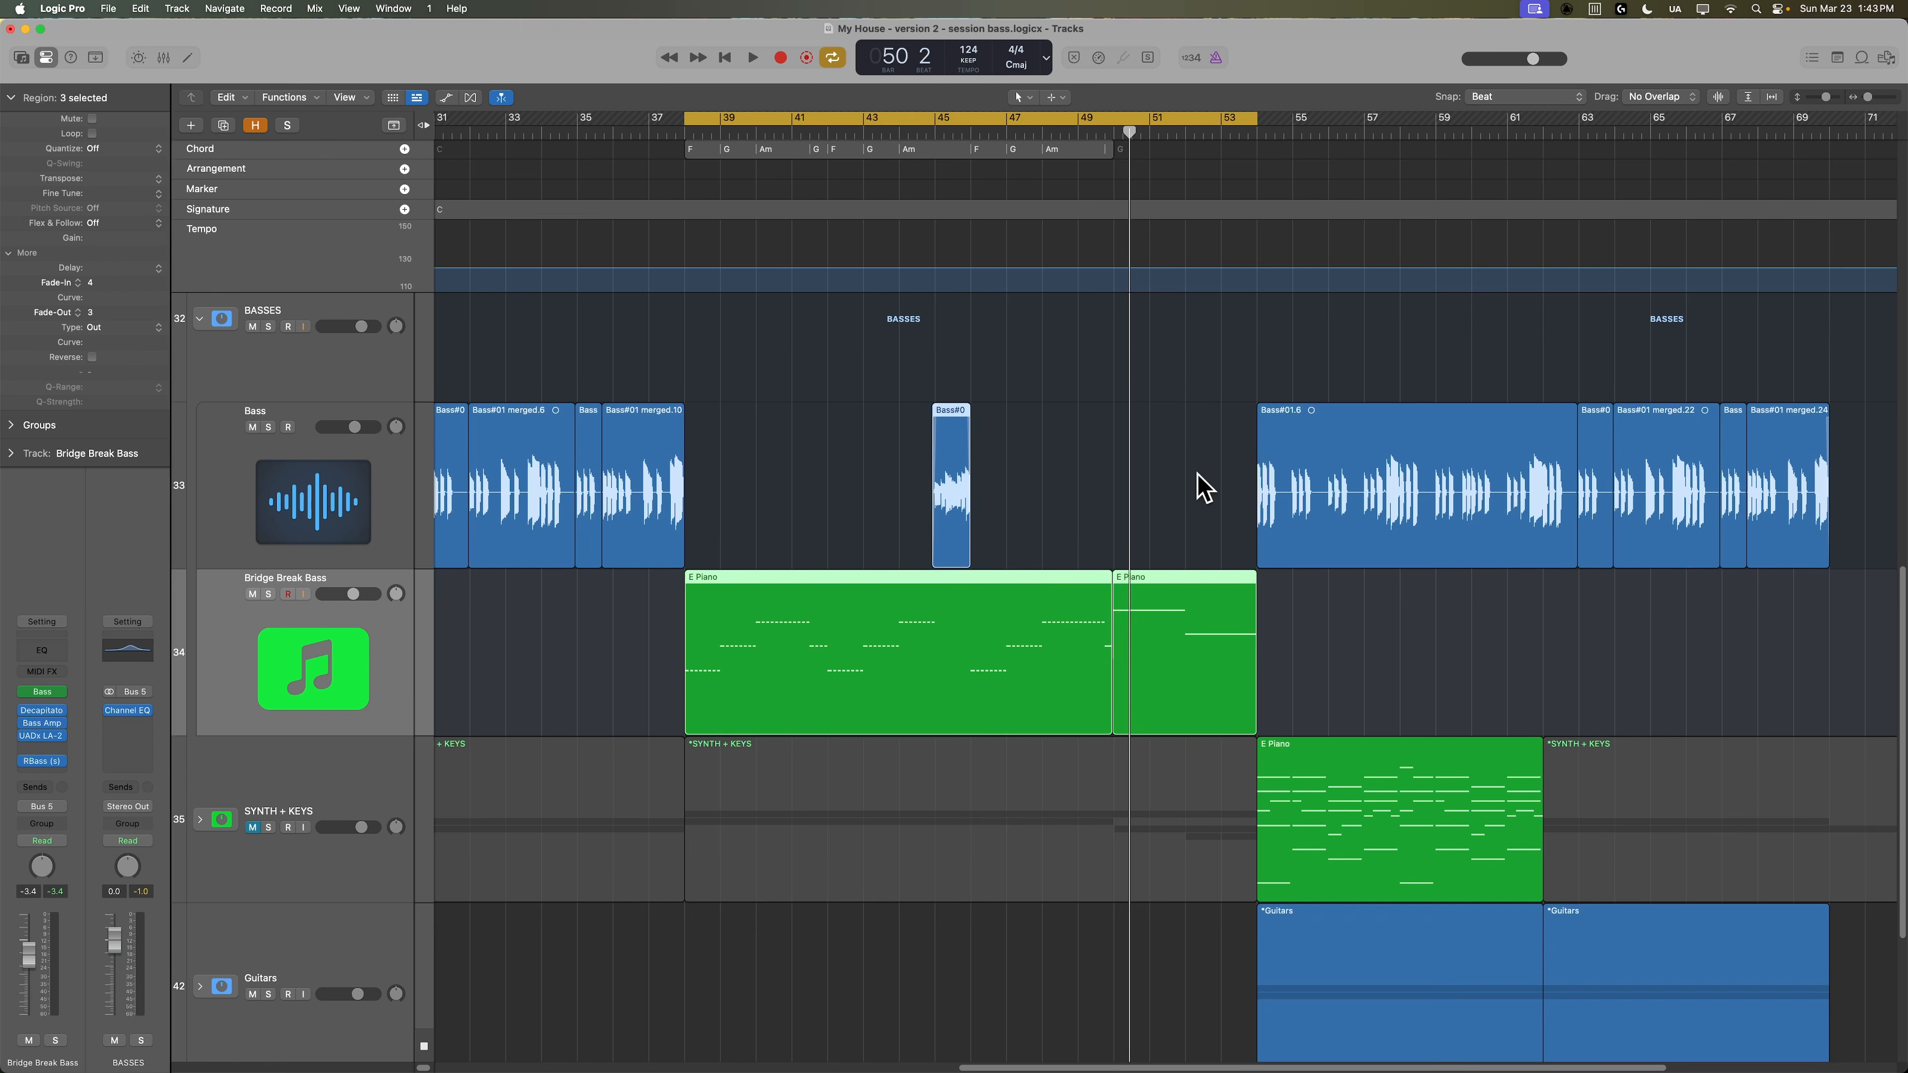
left_click(1203, 482)
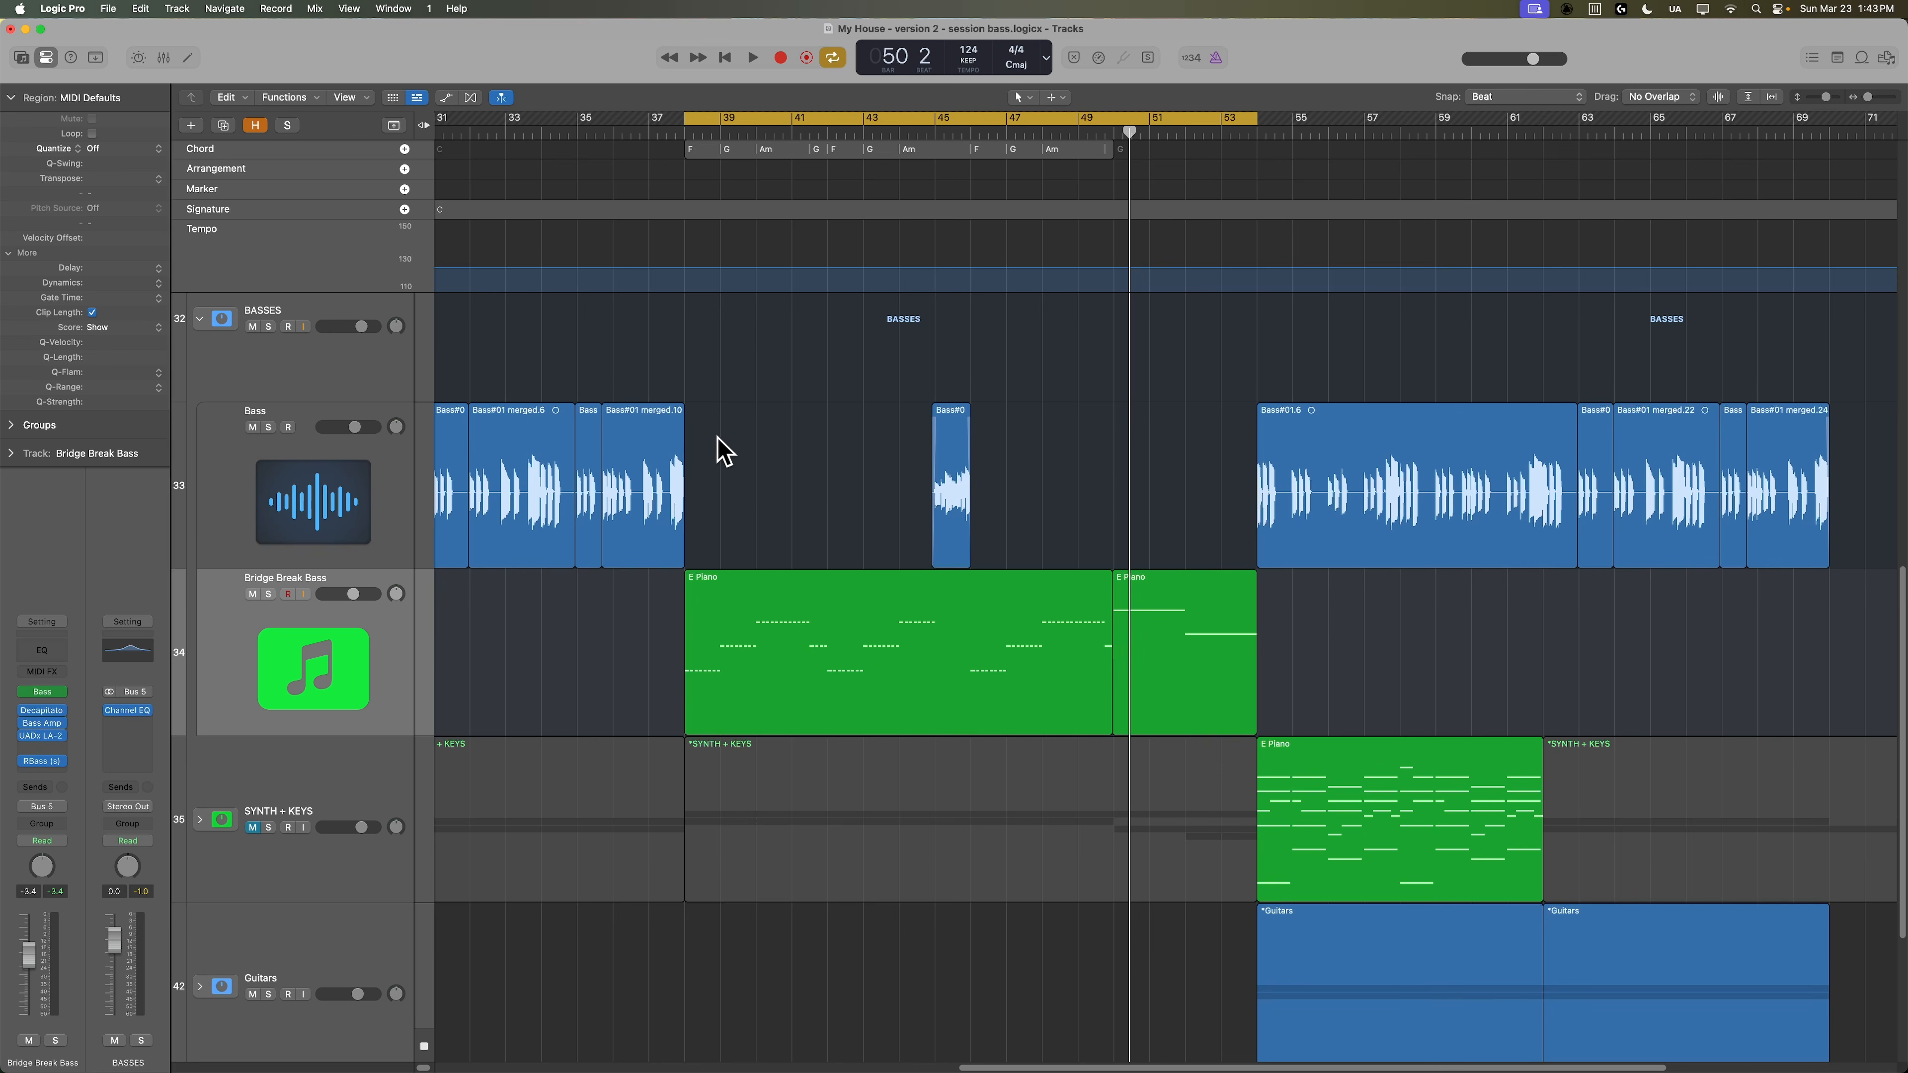
left_click_drag(1008, 335, 949, 440)
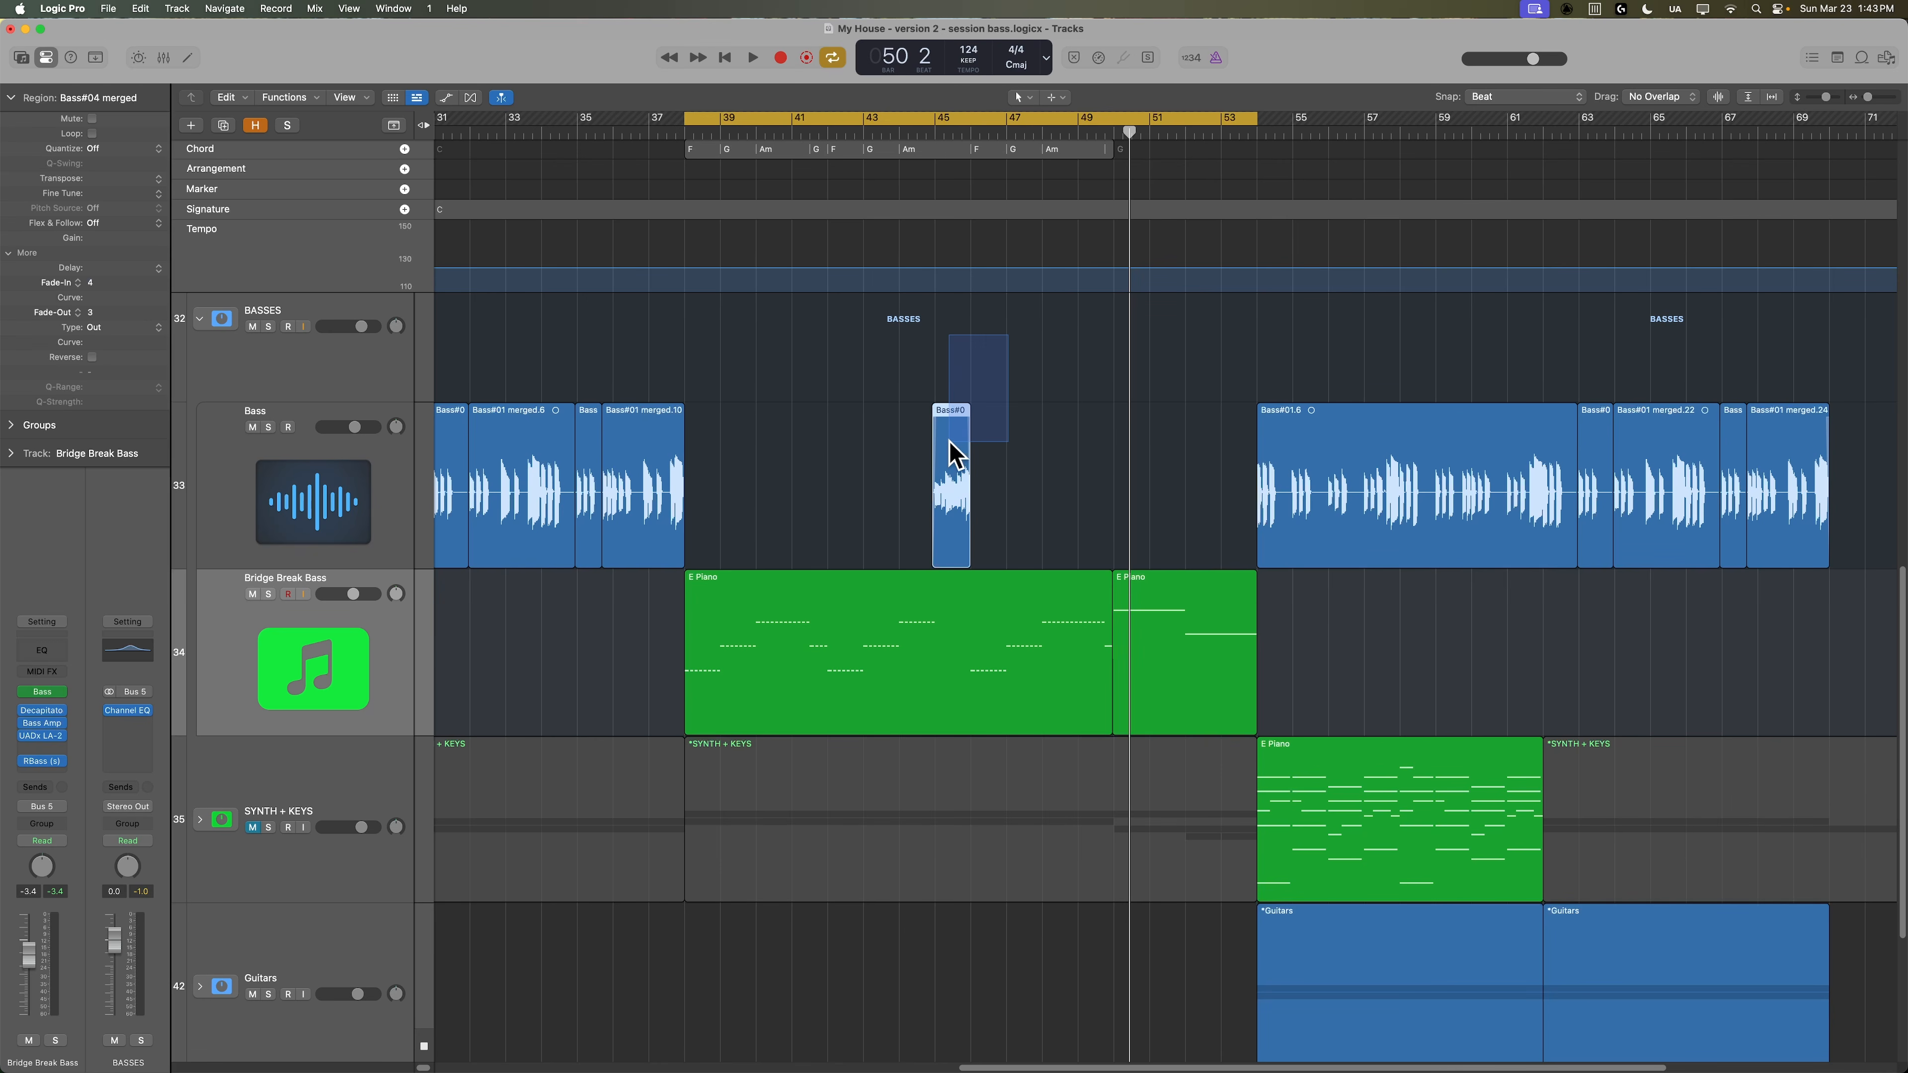
left_click(1052, 460)
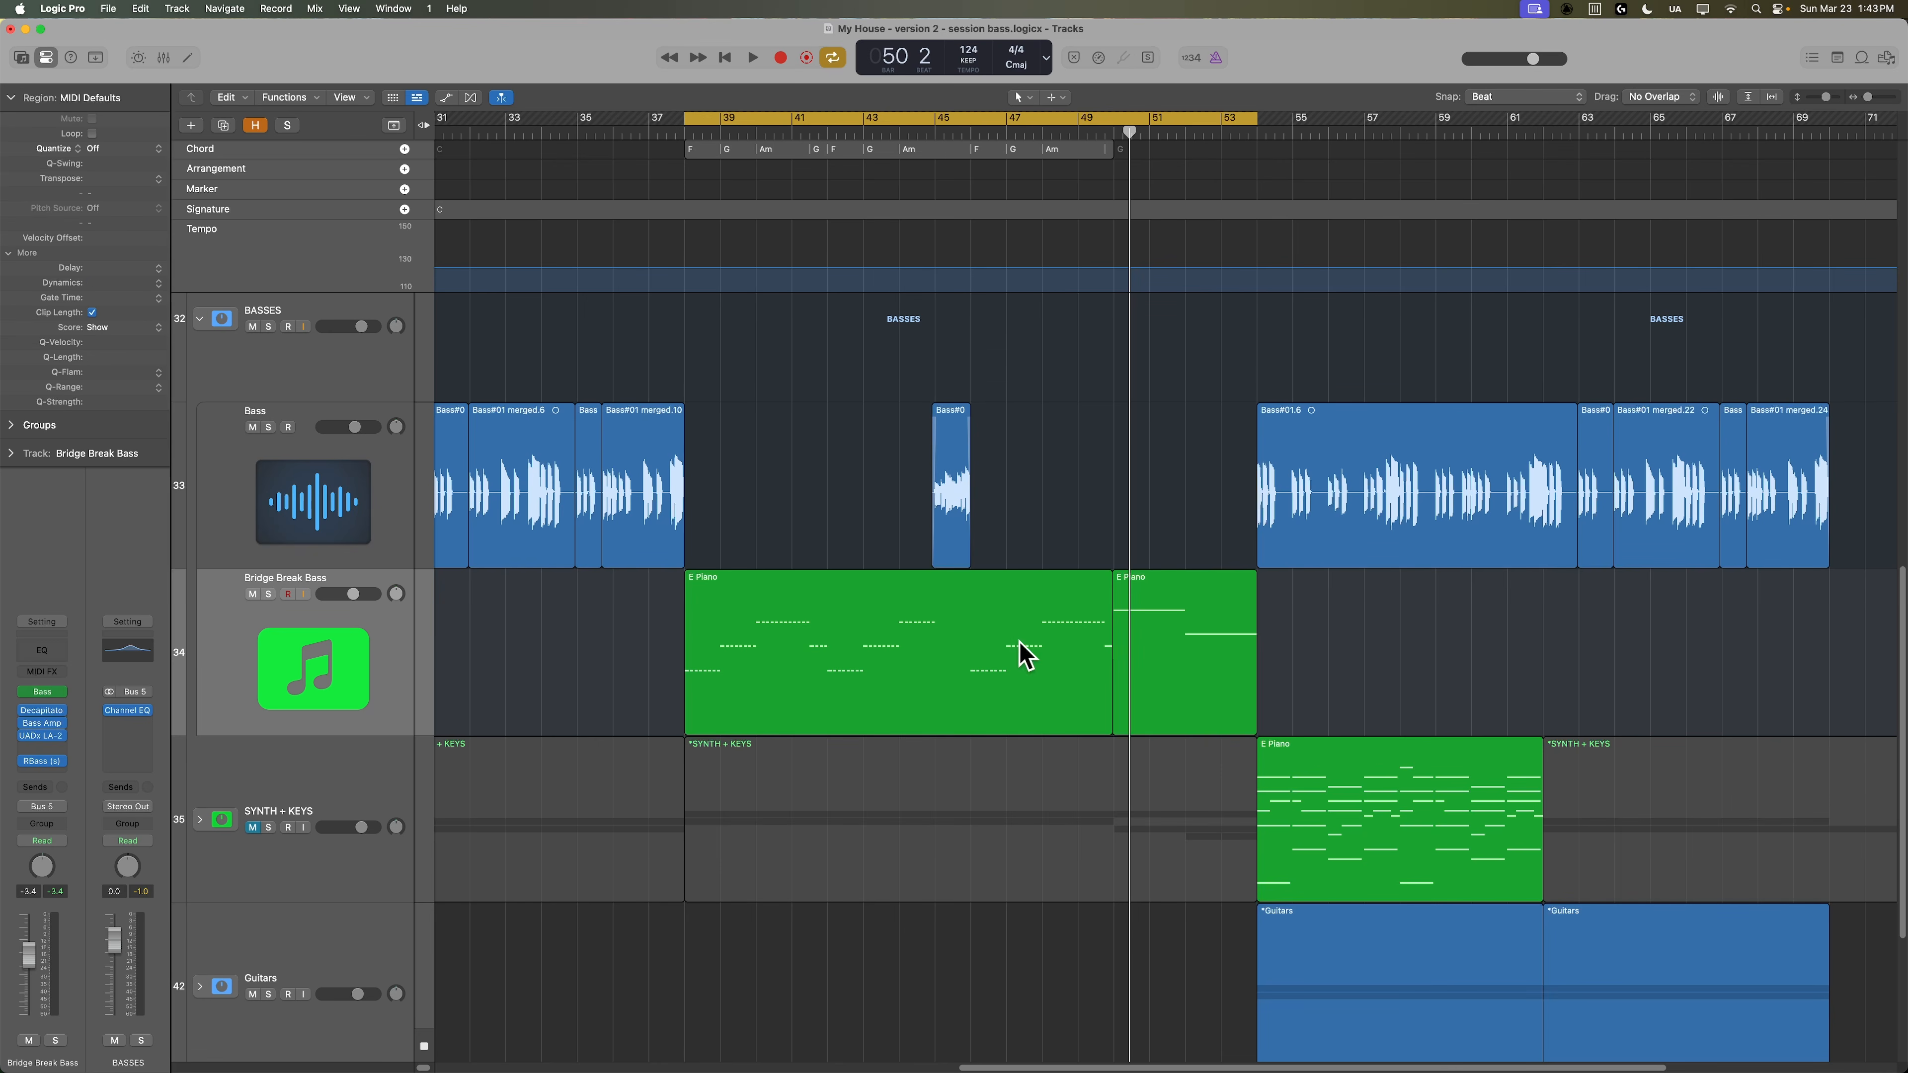
left_click(744, 154)
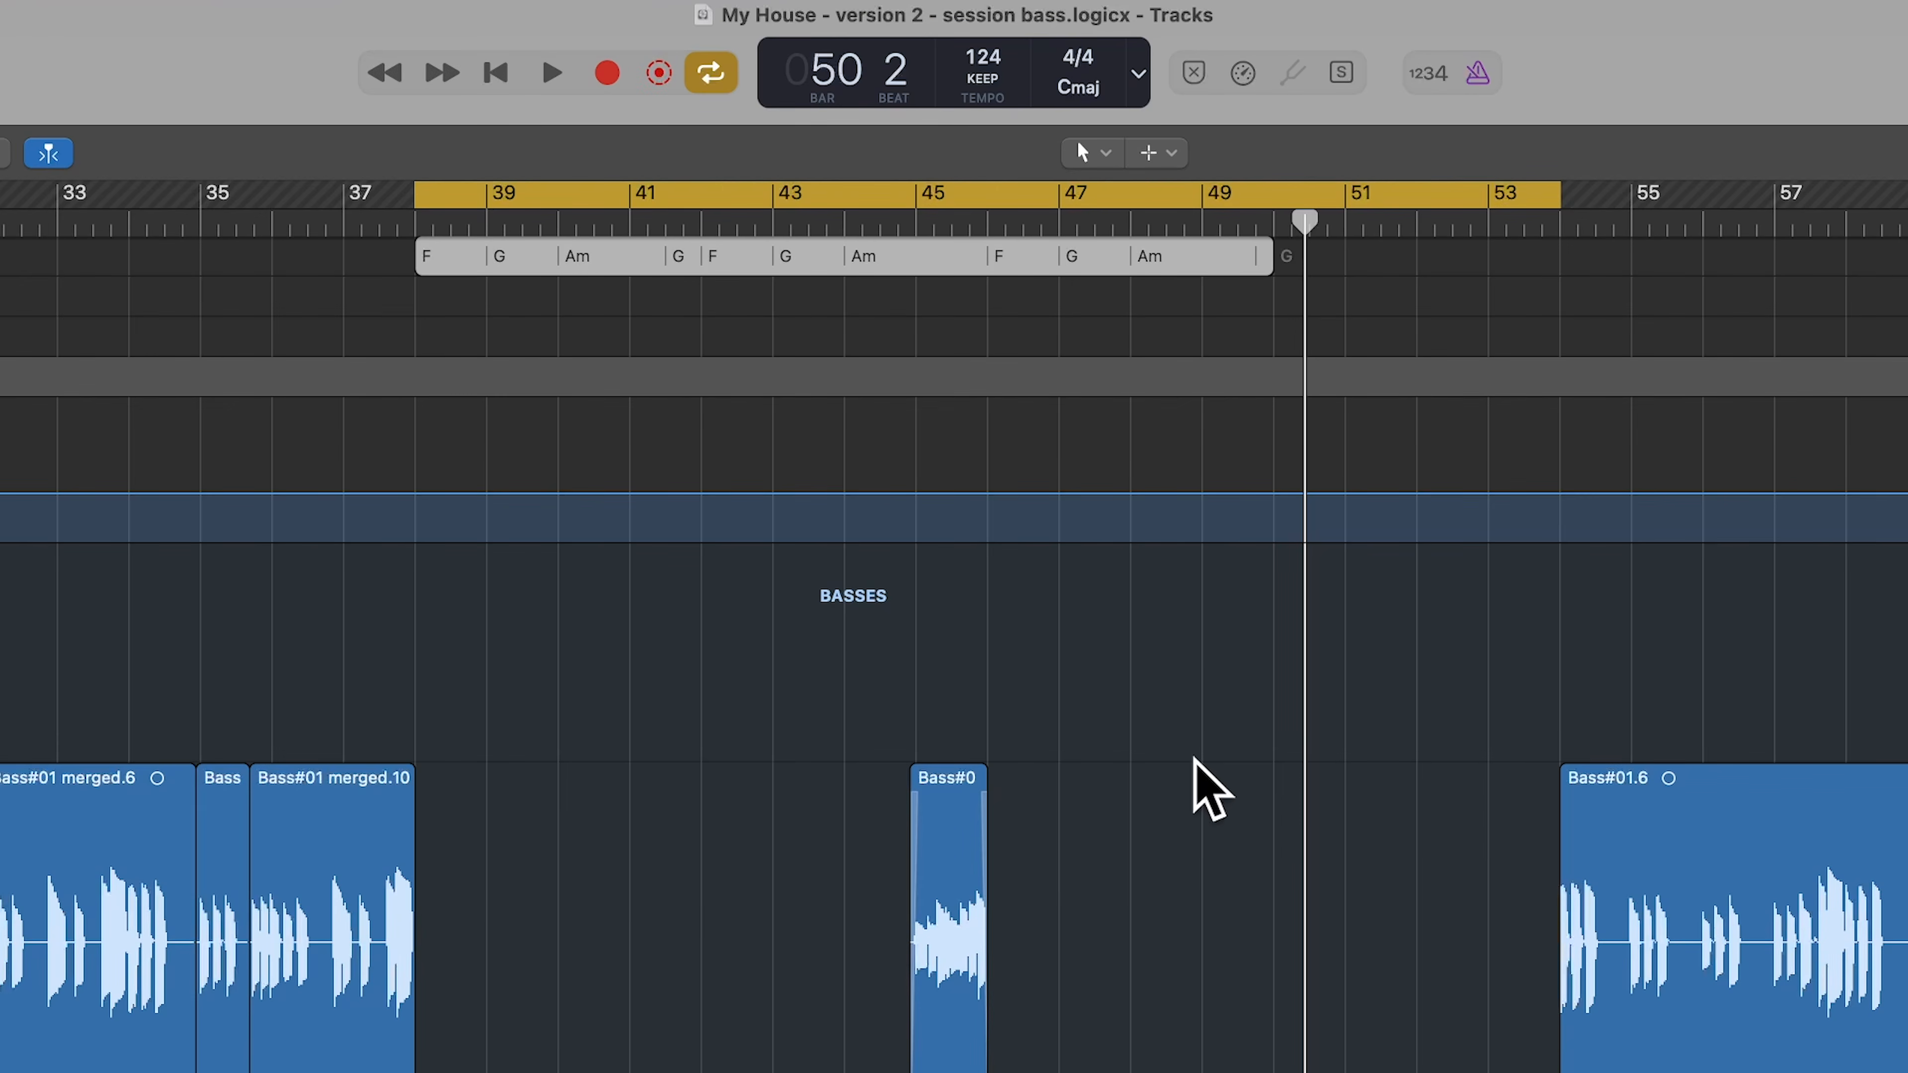
Show the first E Piano bass region's notes in the Piano Roll without the automation area and play the bridge.
left_click(1177, 837)
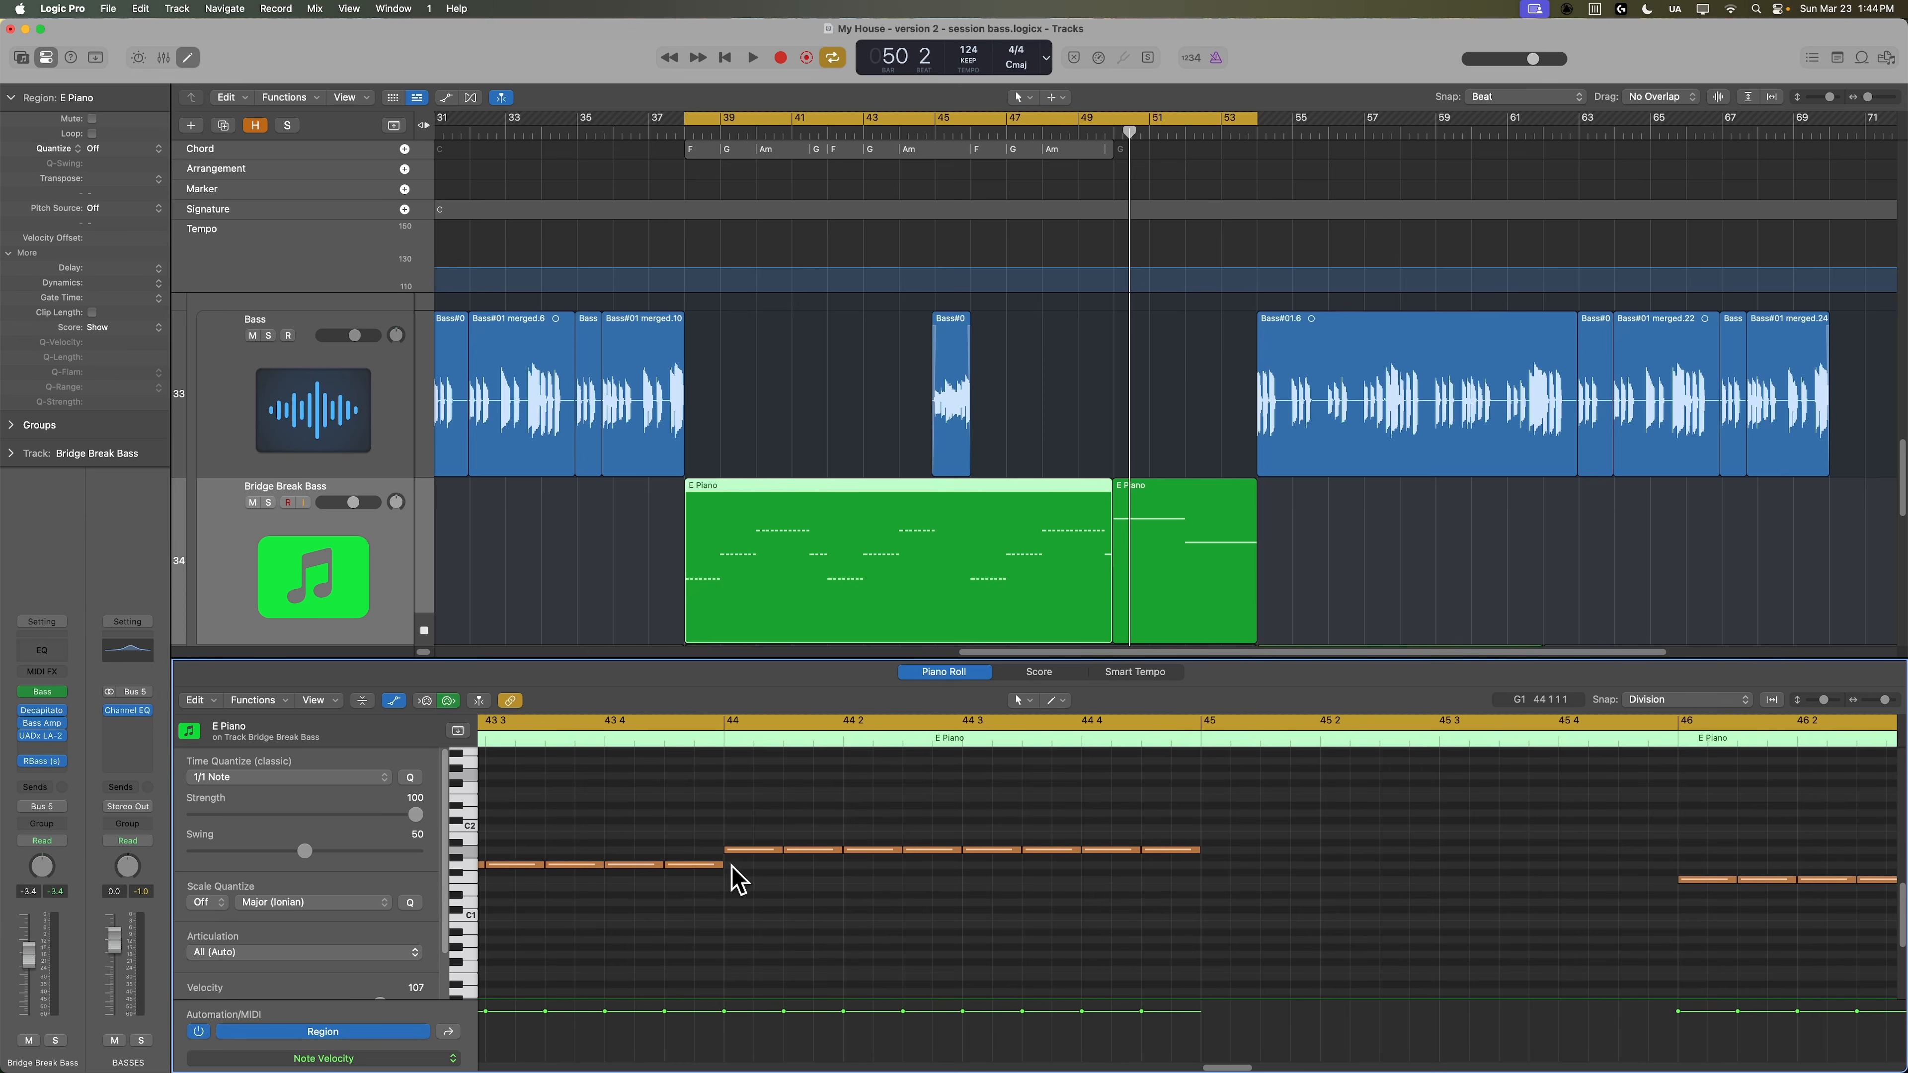
left_click(395, 701)
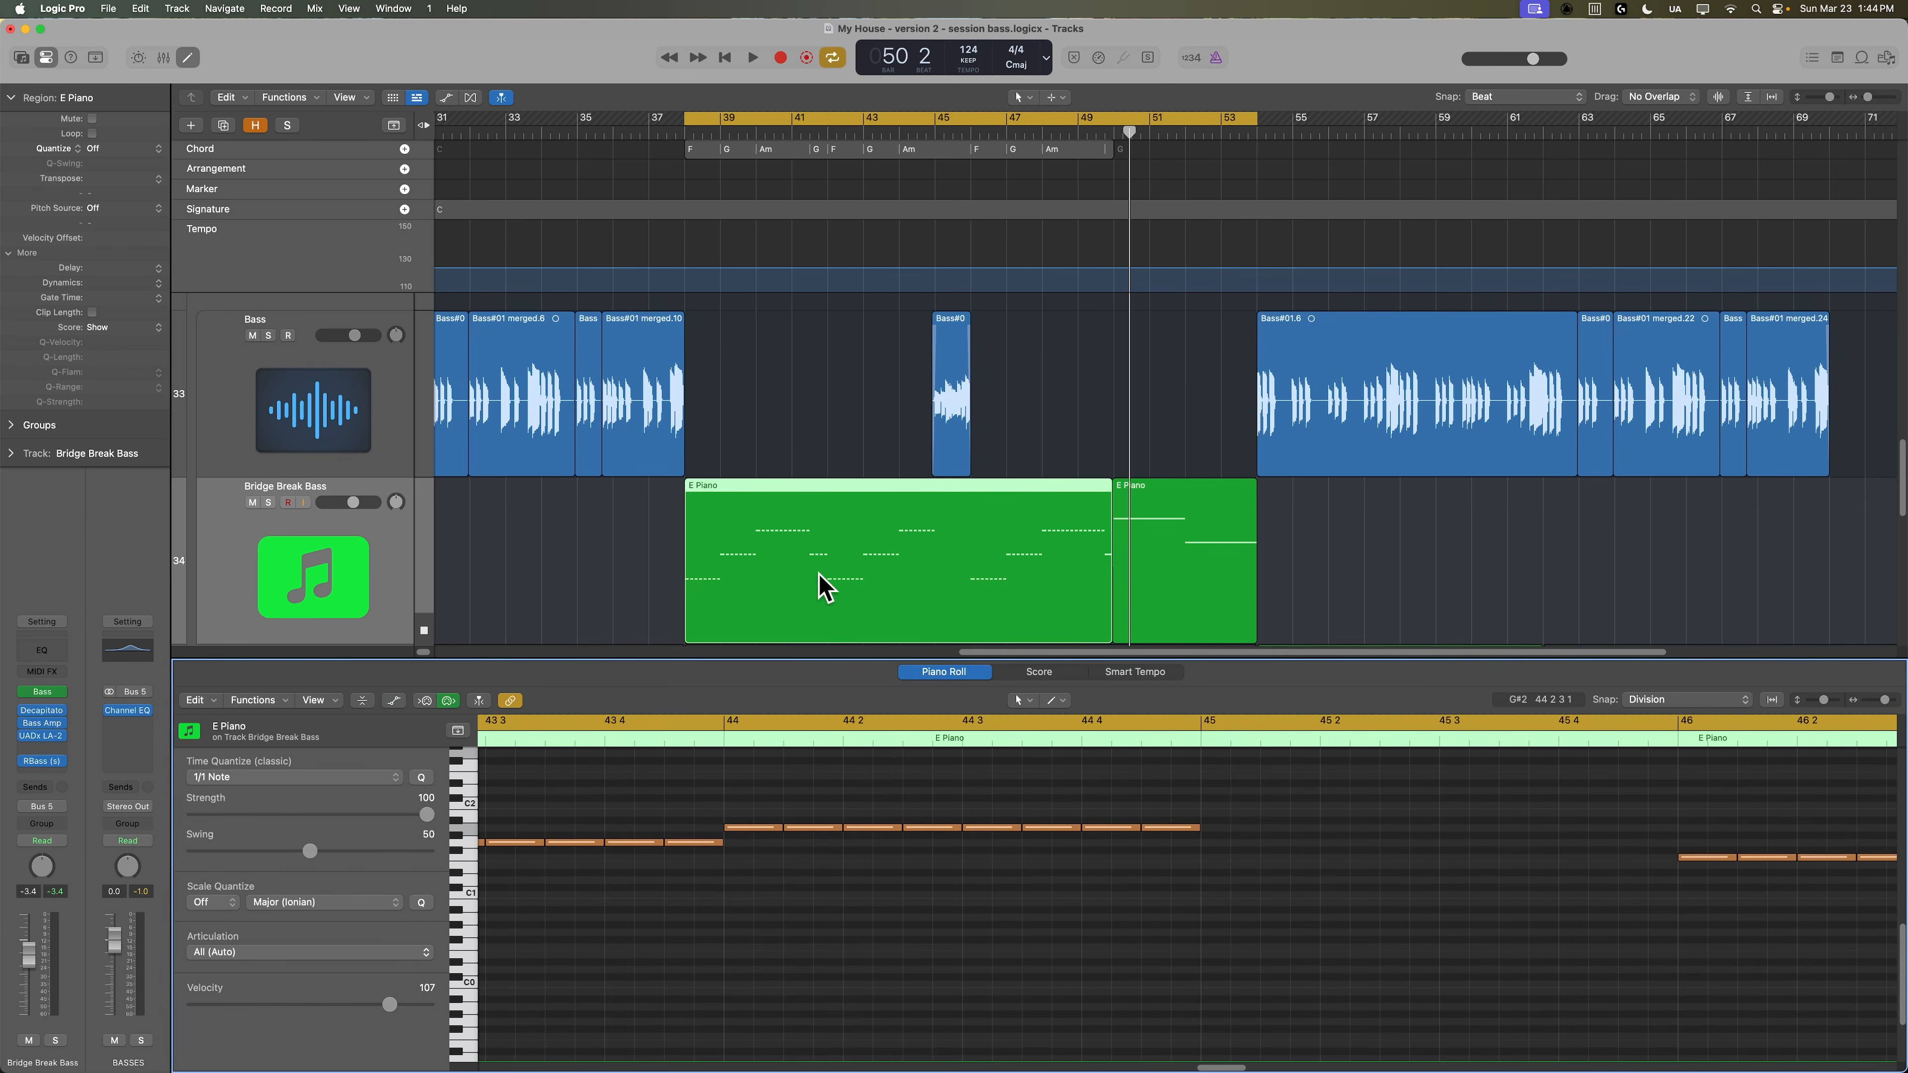
key("shift+space")
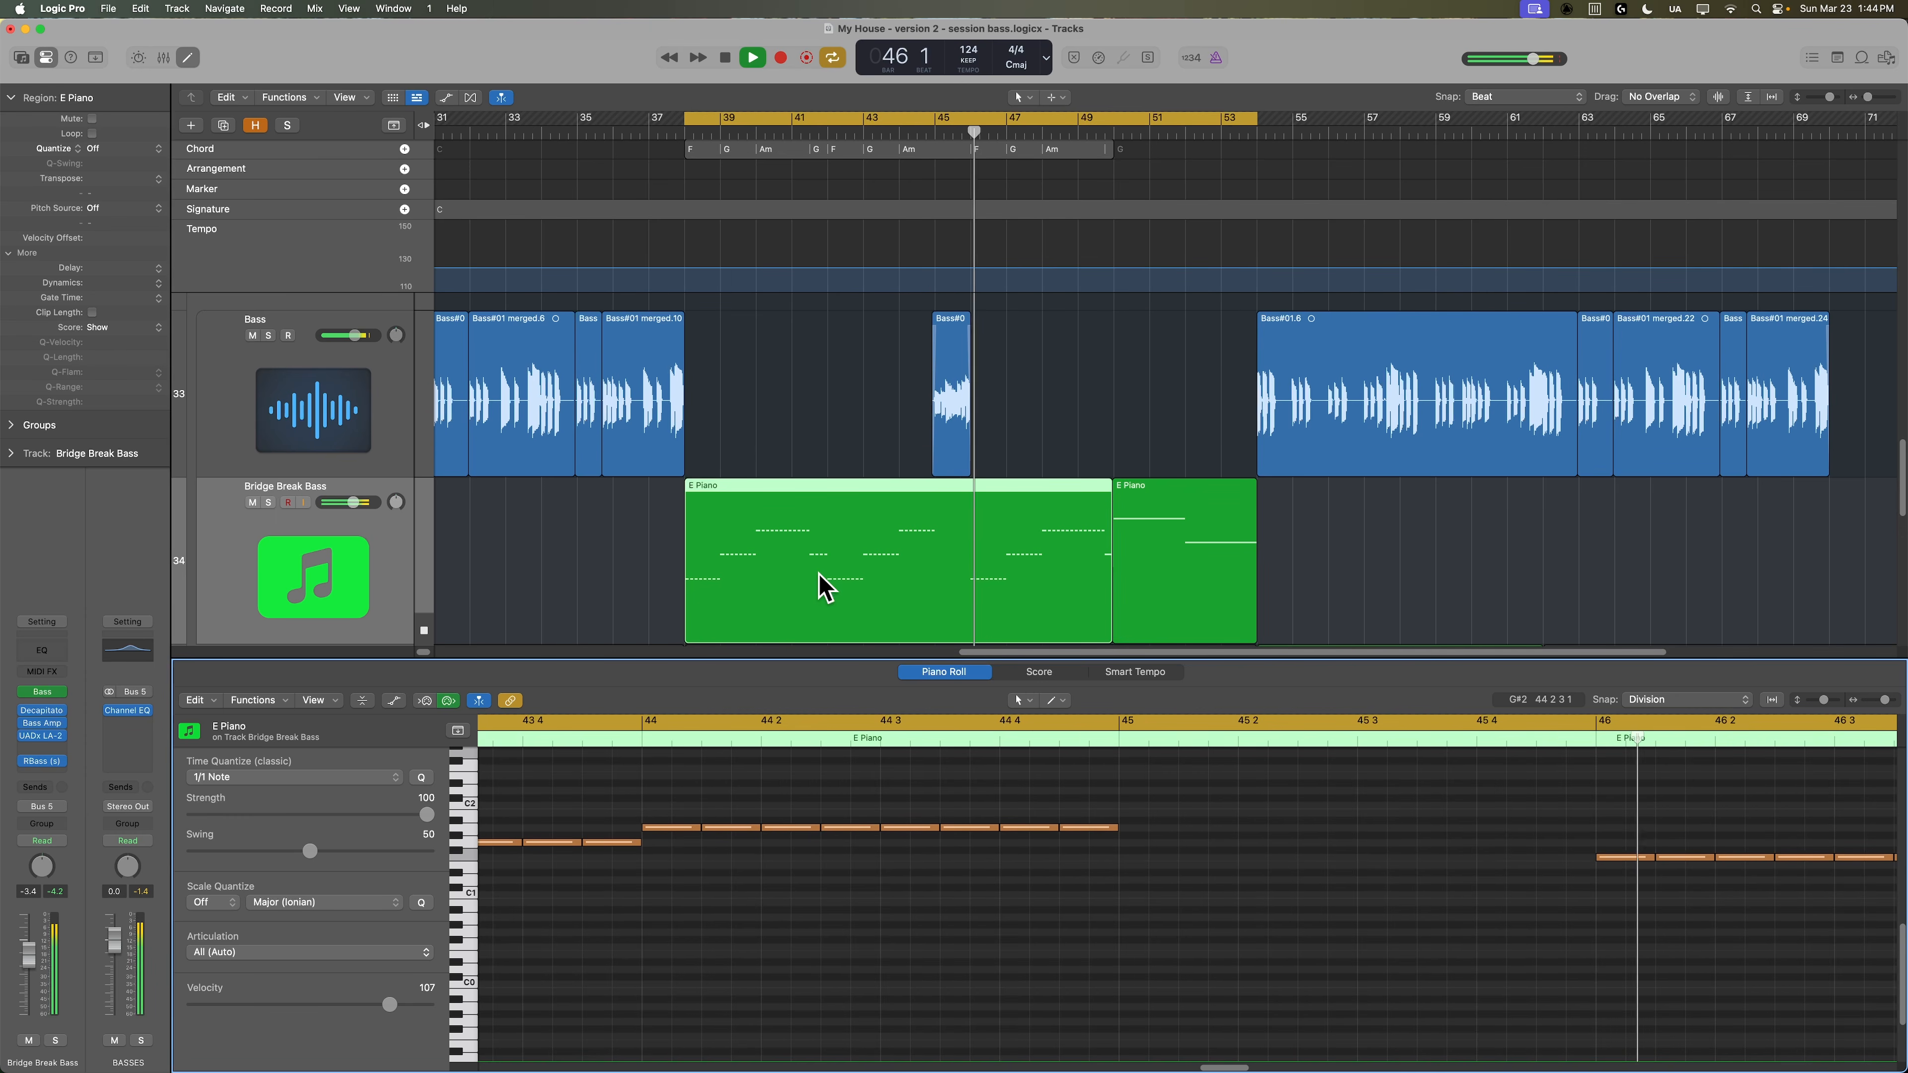
key("space")
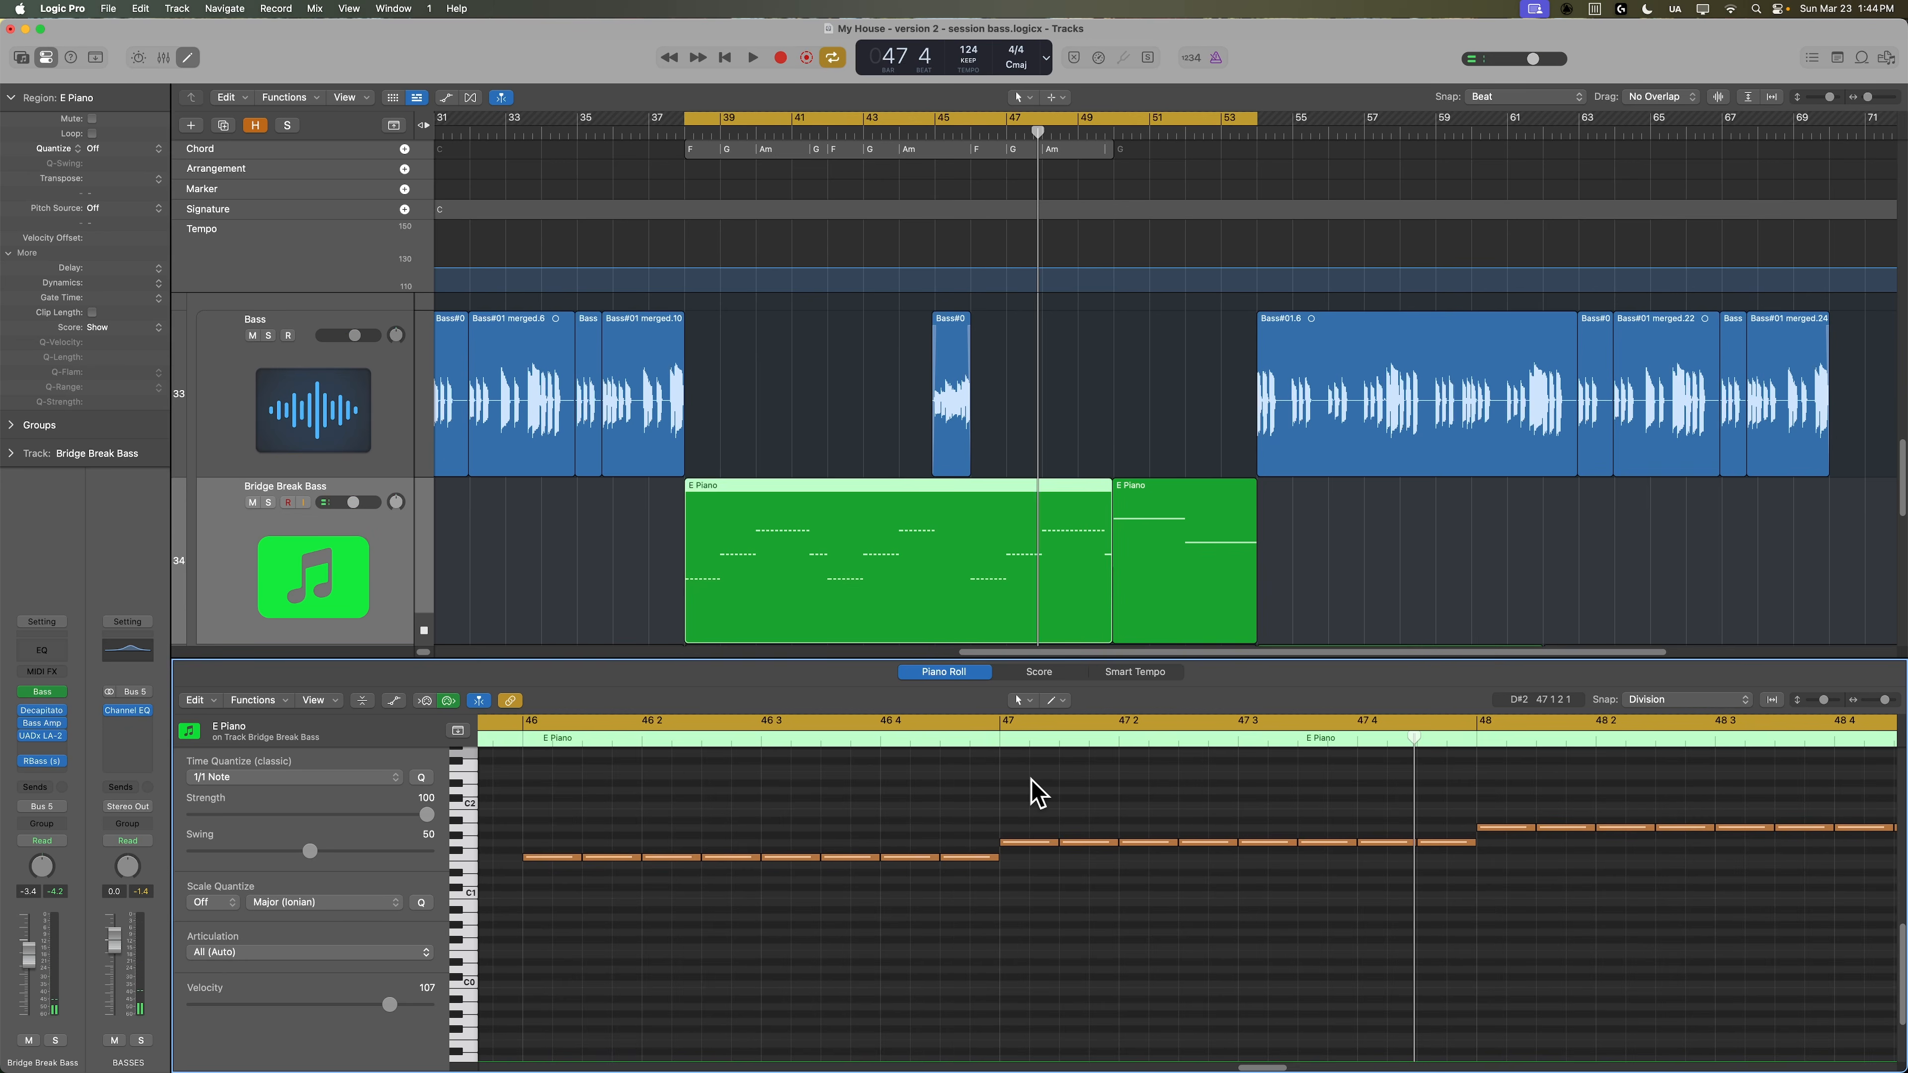
Inspect the short audio bass region at bar 45, the first E Piano region and the Bridge Break Bass instrument.
left_click(1062, 398)
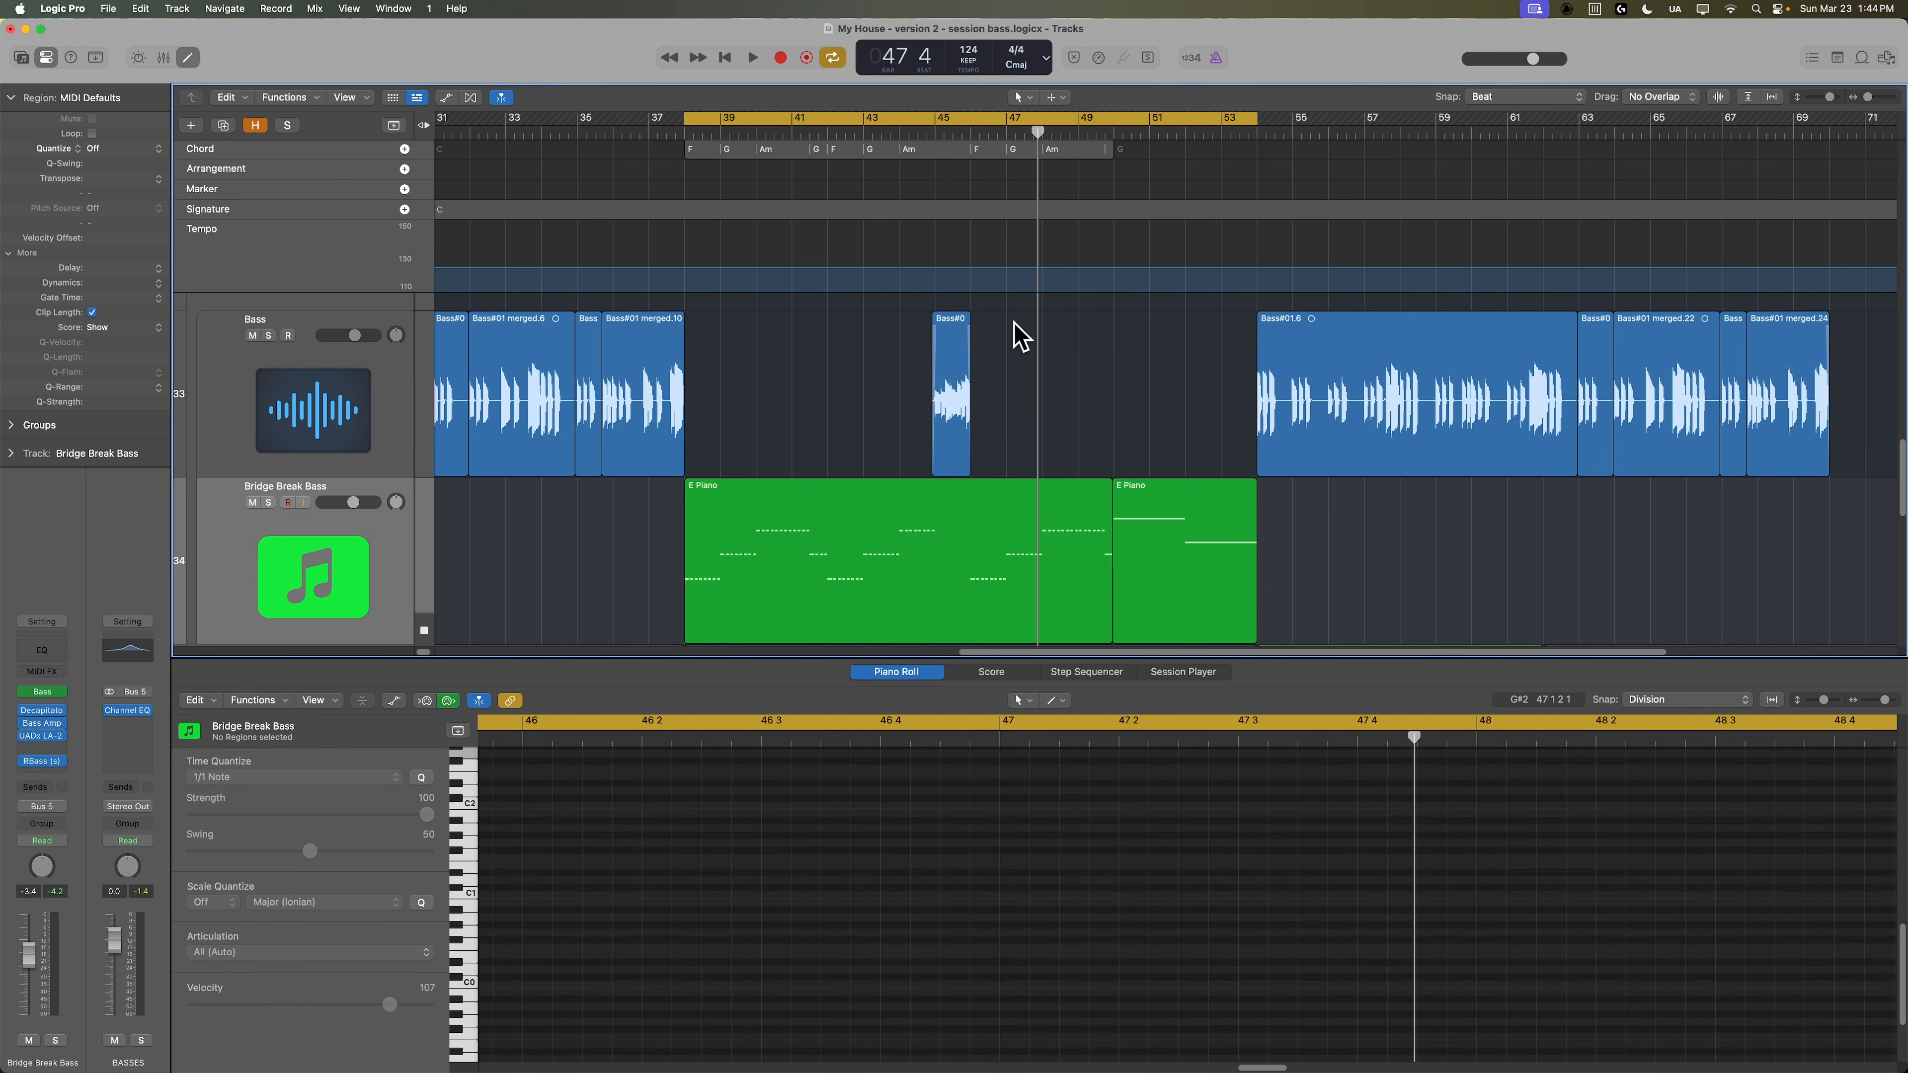
left_click(955, 138)
left_click(941, 413)
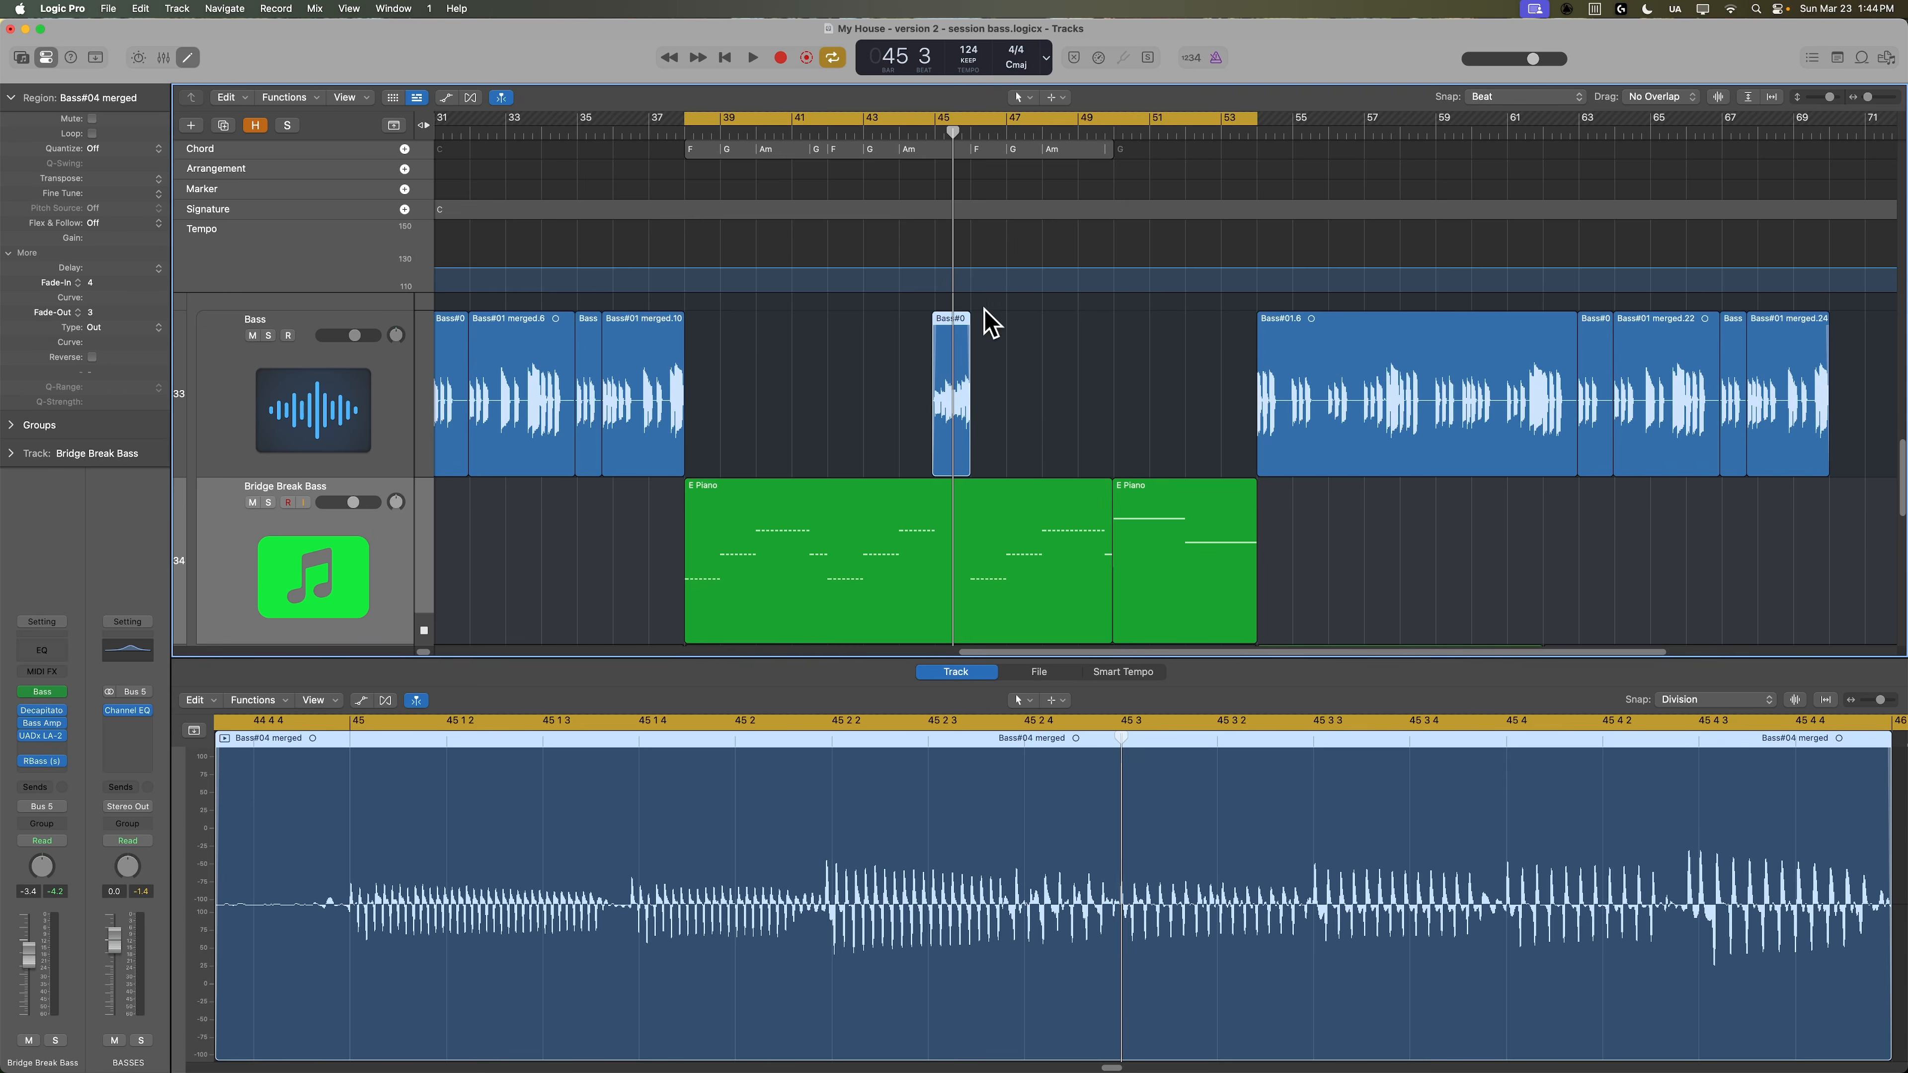
left_click(1022, 530)
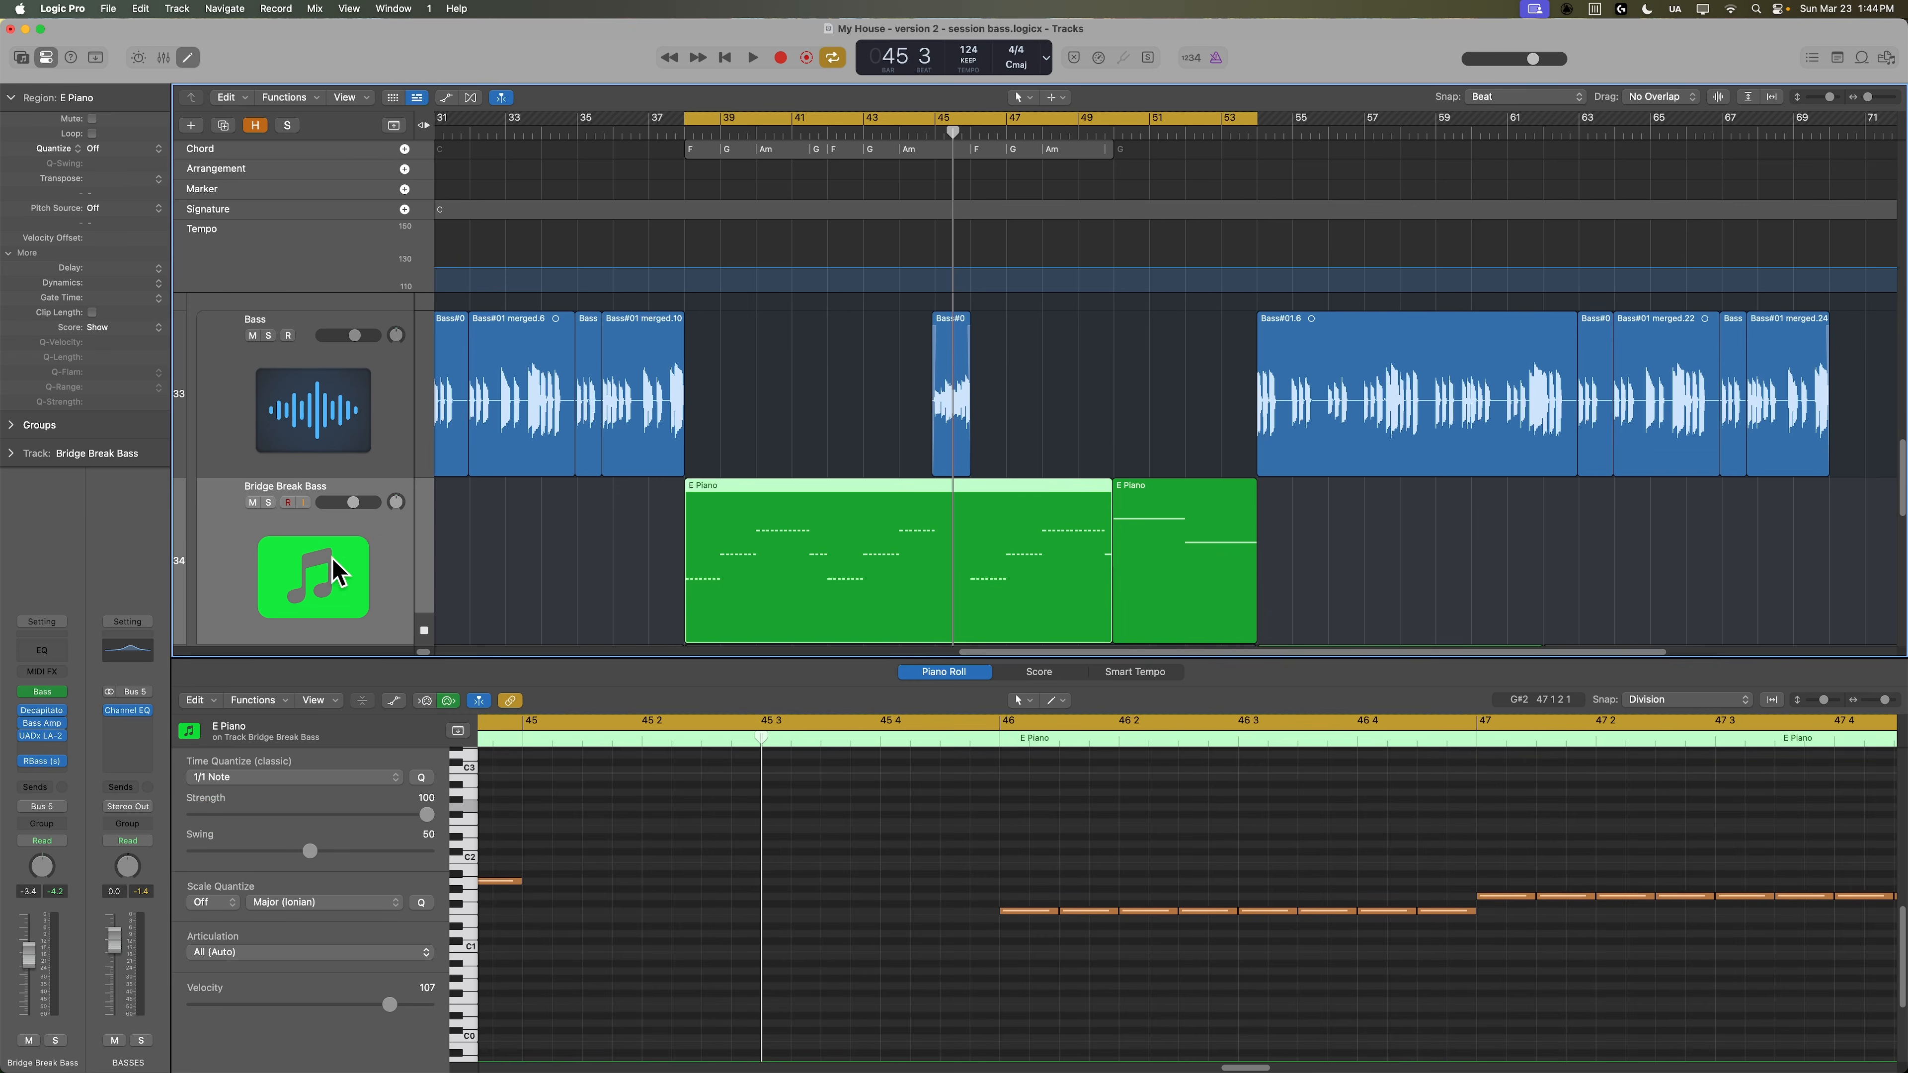
left_click(42, 692)
left_click(42, 692)
Close the editor and duplicate the Bridge Break Bass track with its settings, leaving the new copy selected.
left_click(1087, 364)
key("e")
left_click(321, 572)
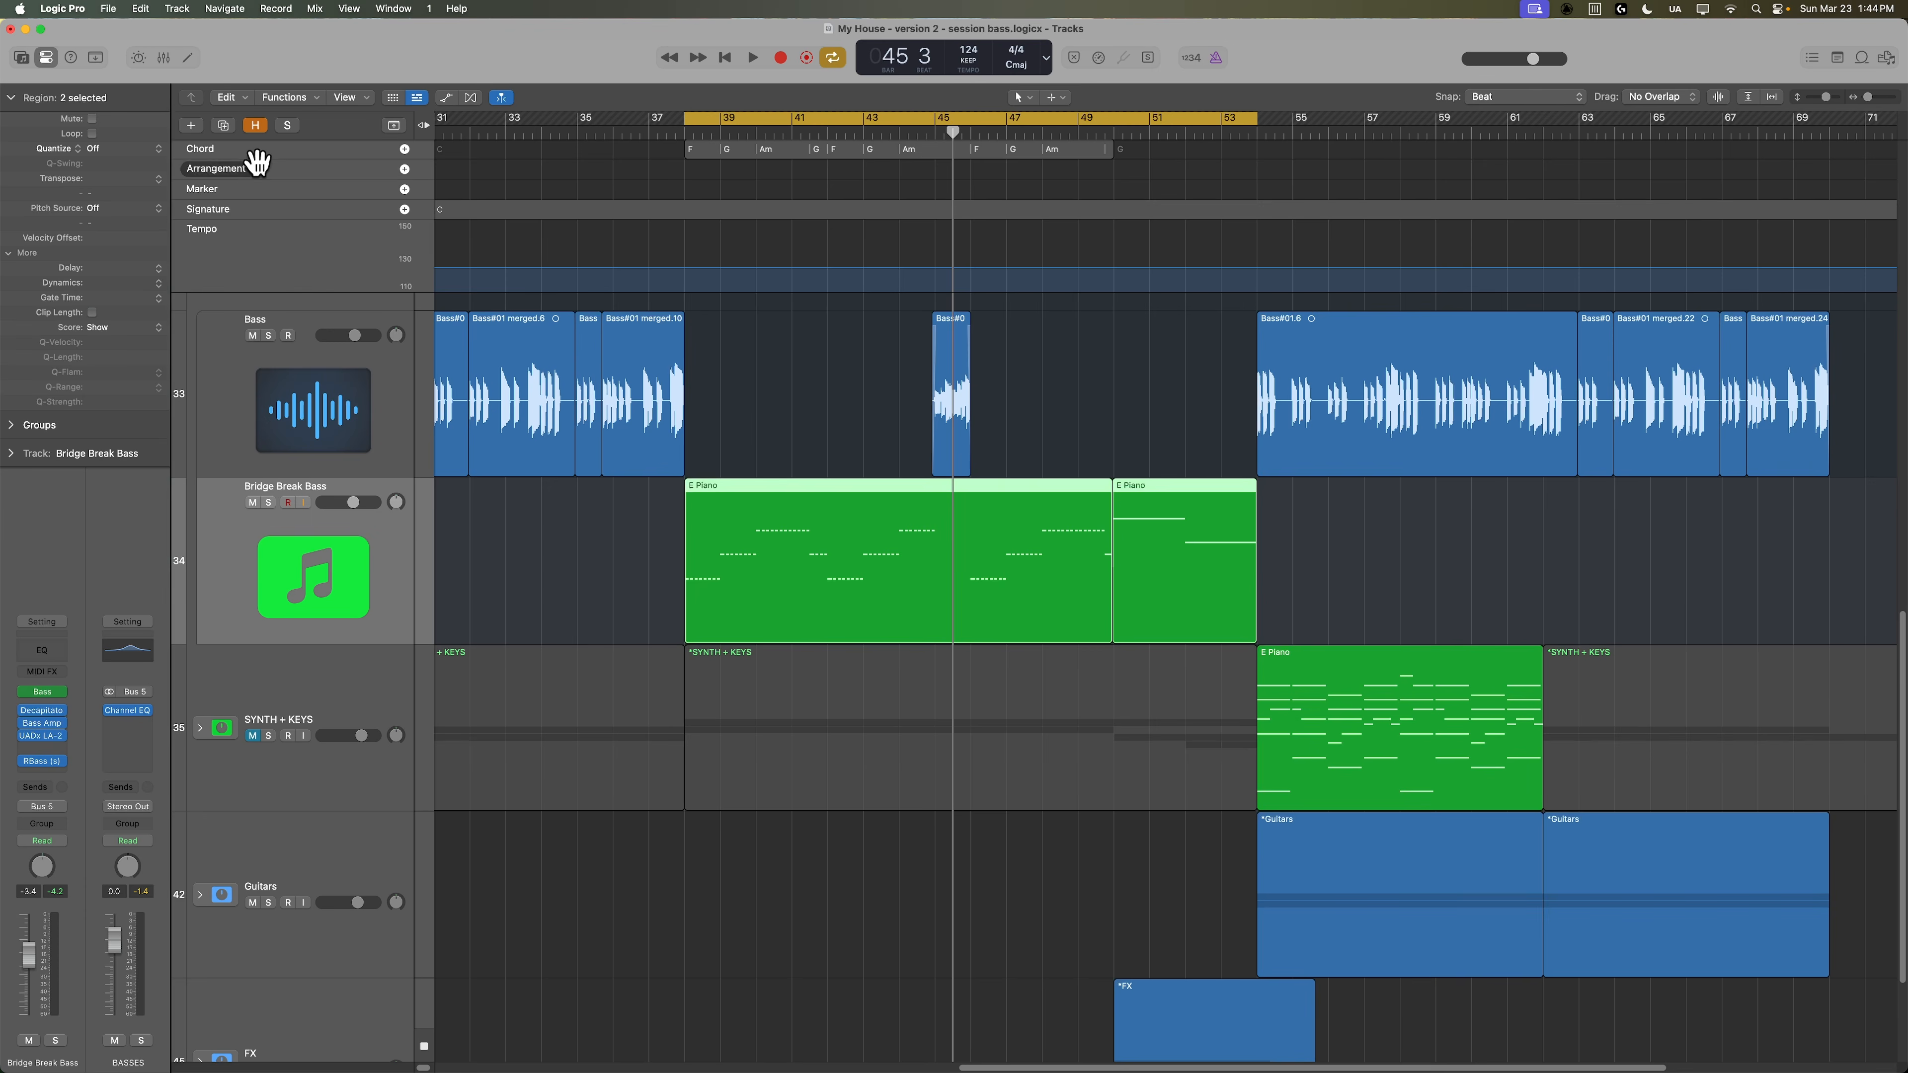
left_click(222, 124)
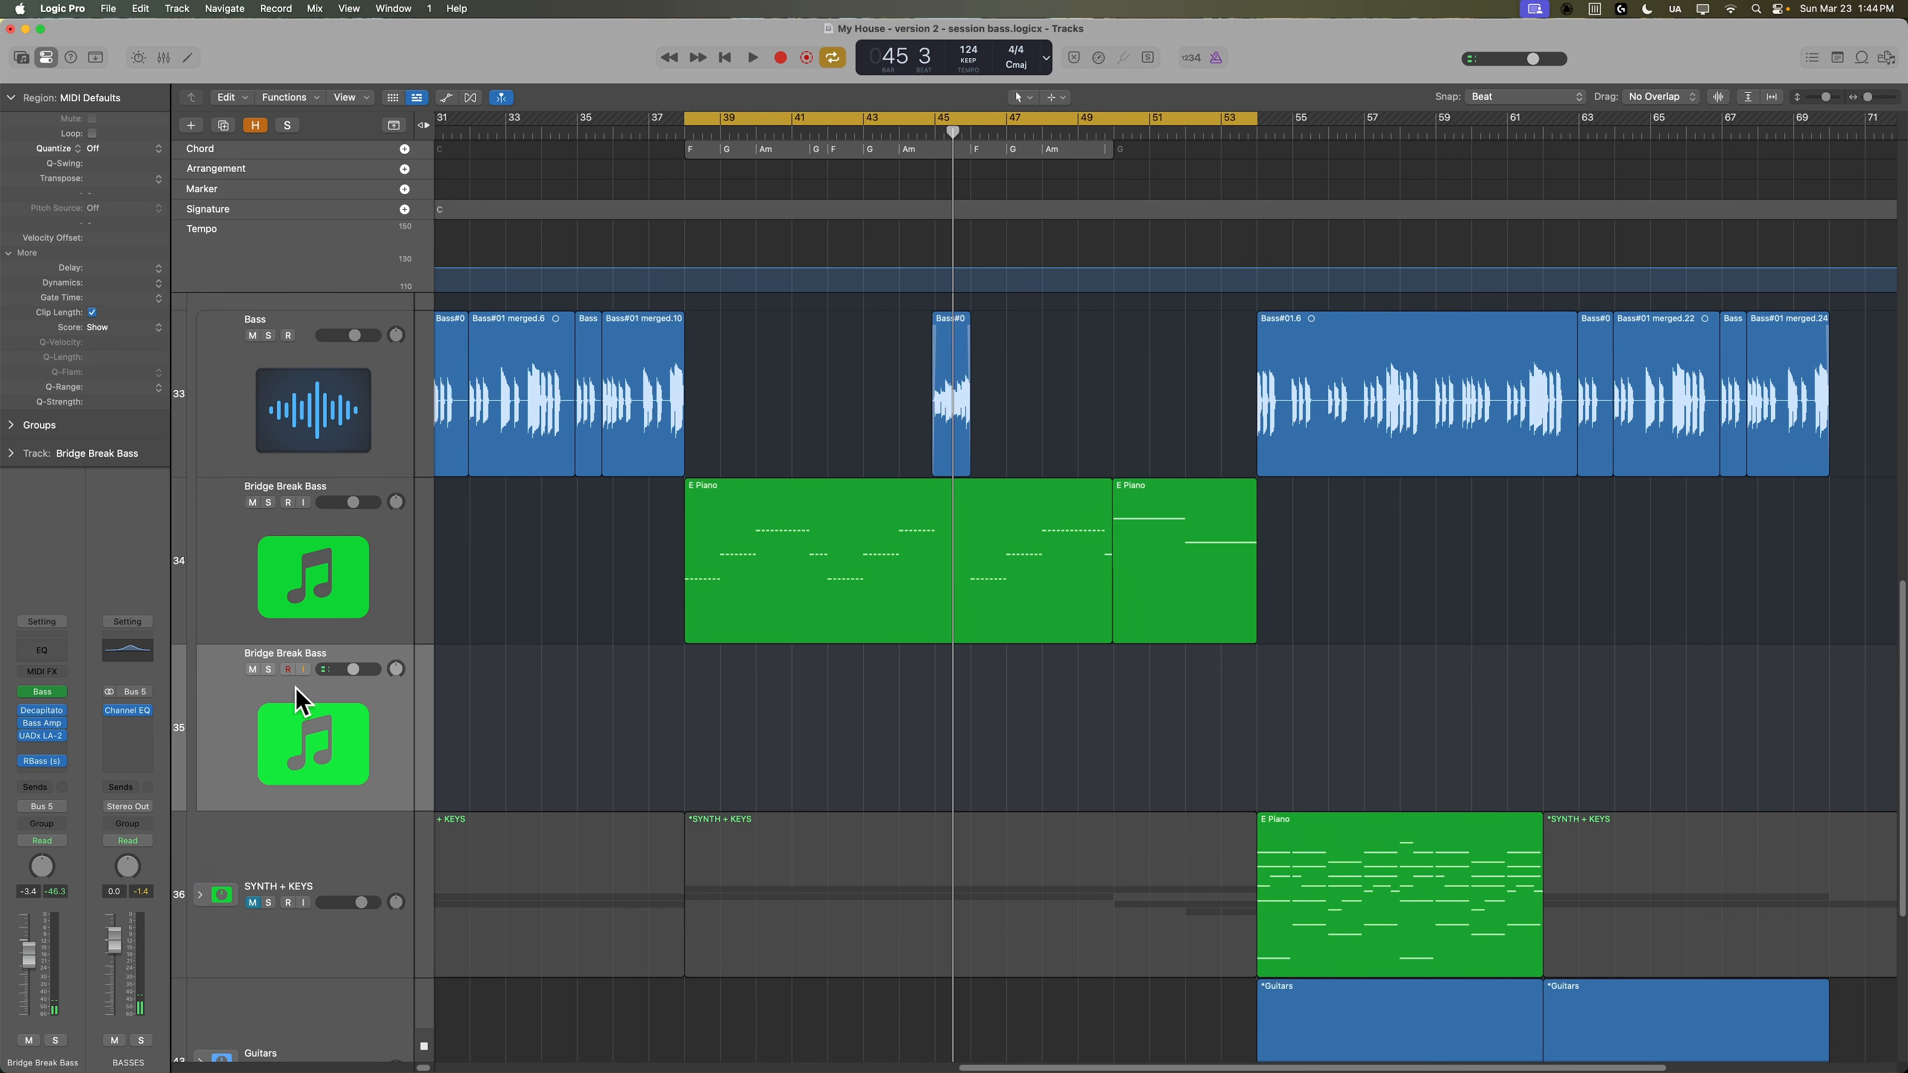
left_click(309, 573)
left_click(293, 730)
Create a Session Player region at bar 38 on the duplicate track and extend it to bar 50.
left_click_drag(710, 667, 1142, 733)
right_click(696, 676)
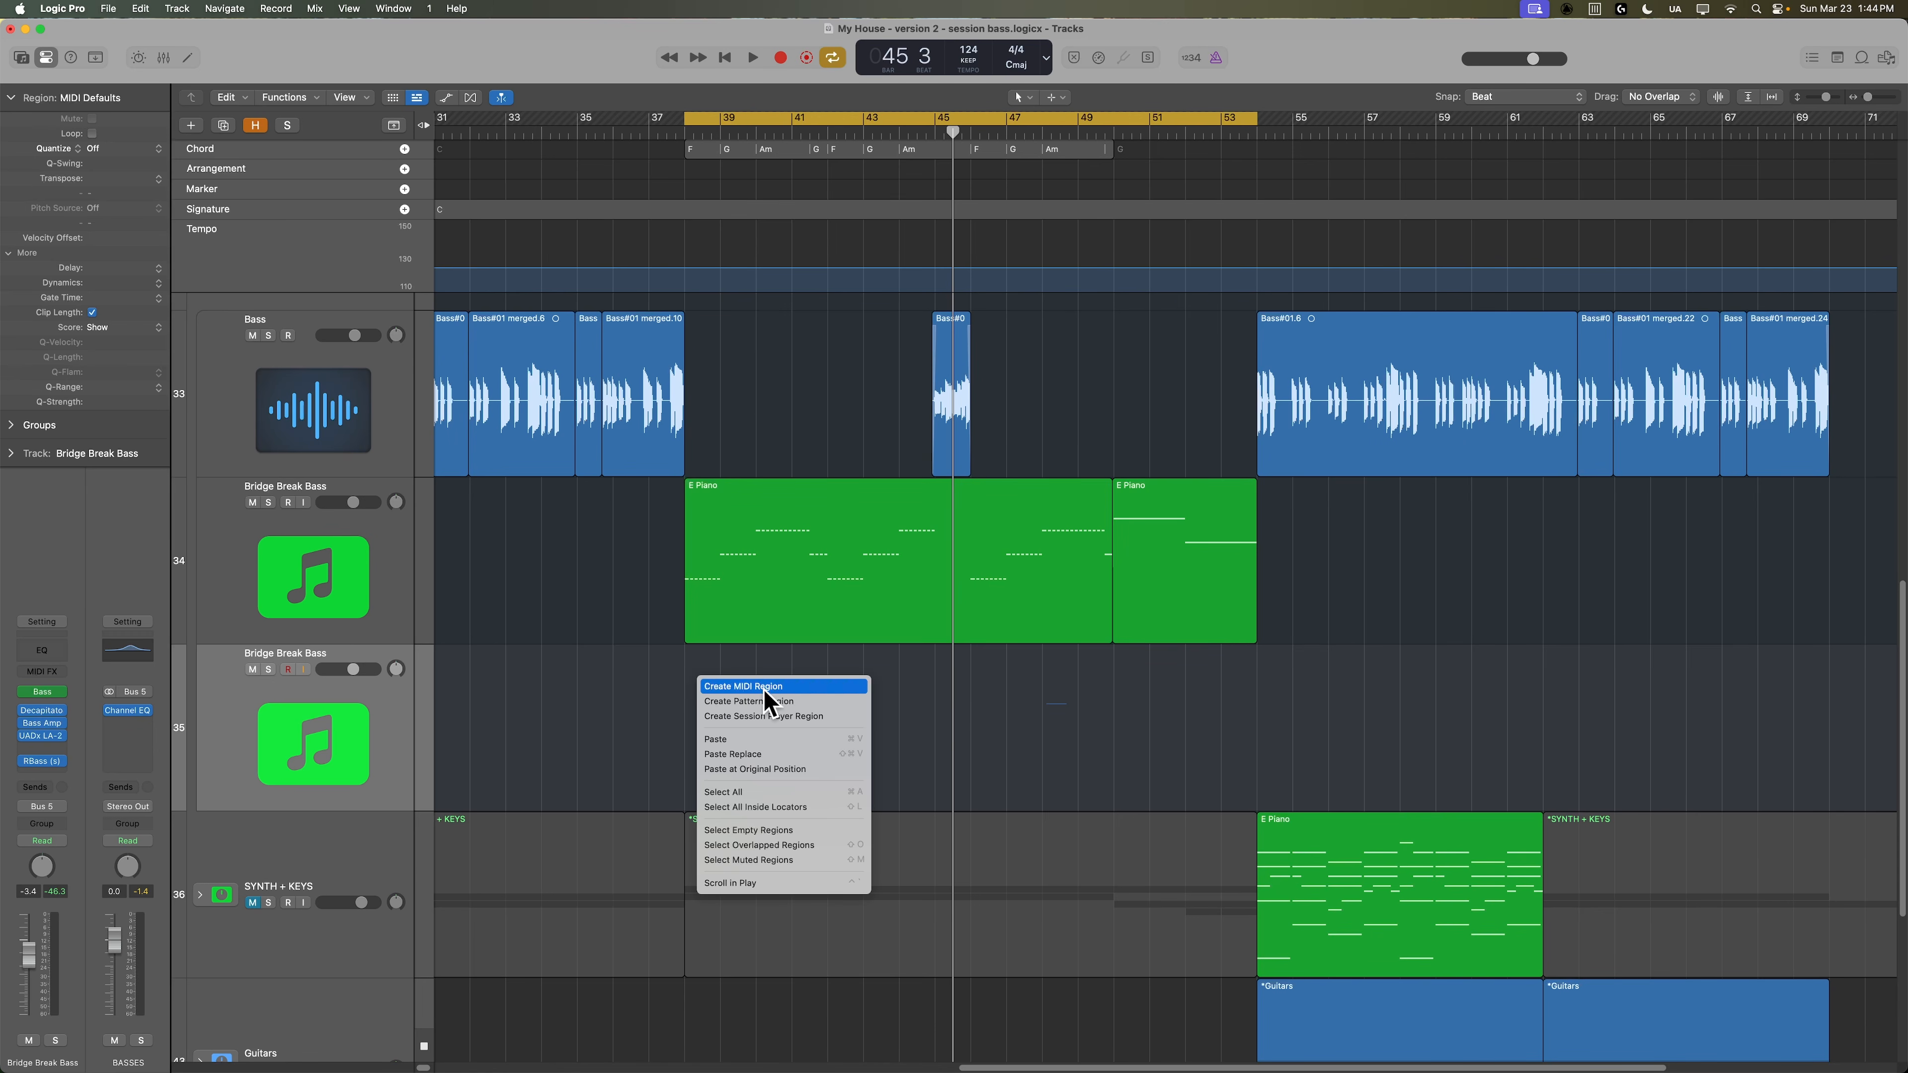
left_click(837, 716)
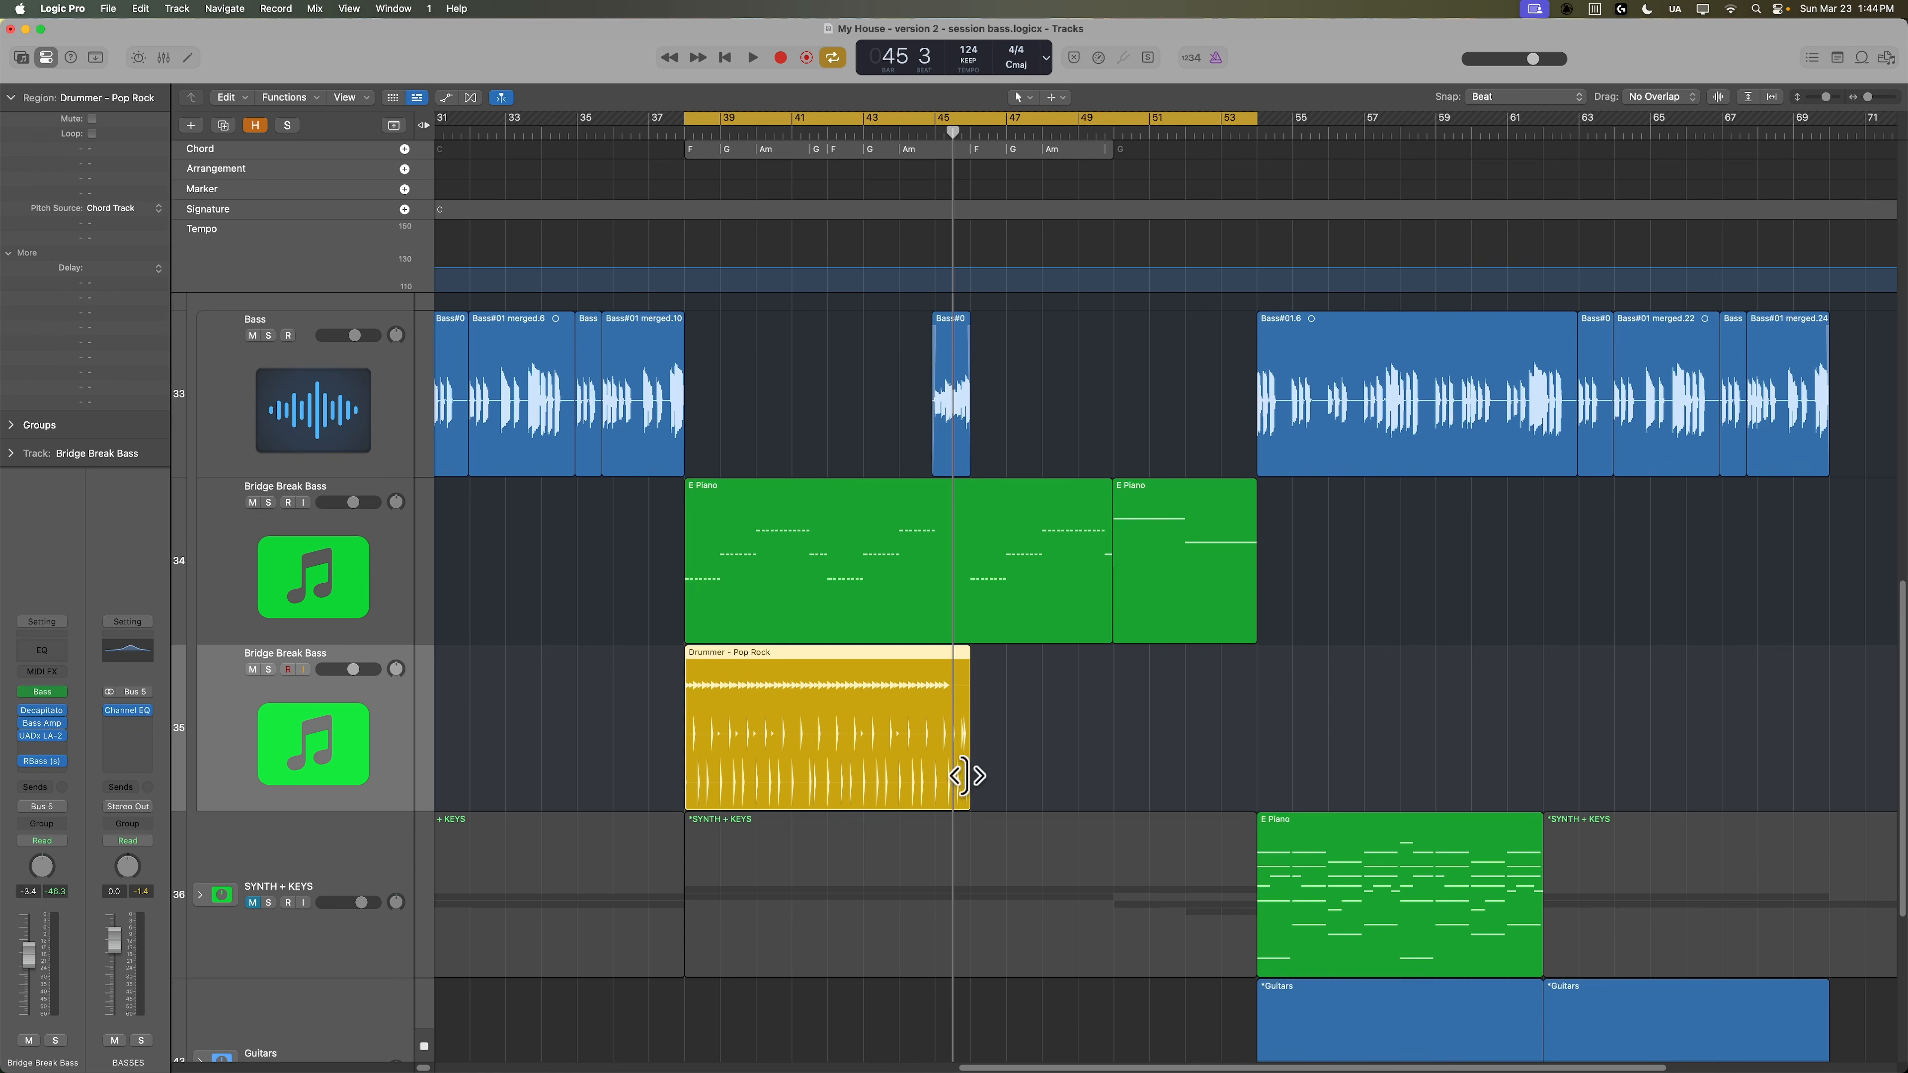
left_click_drag(969, 779, 1103, 798)
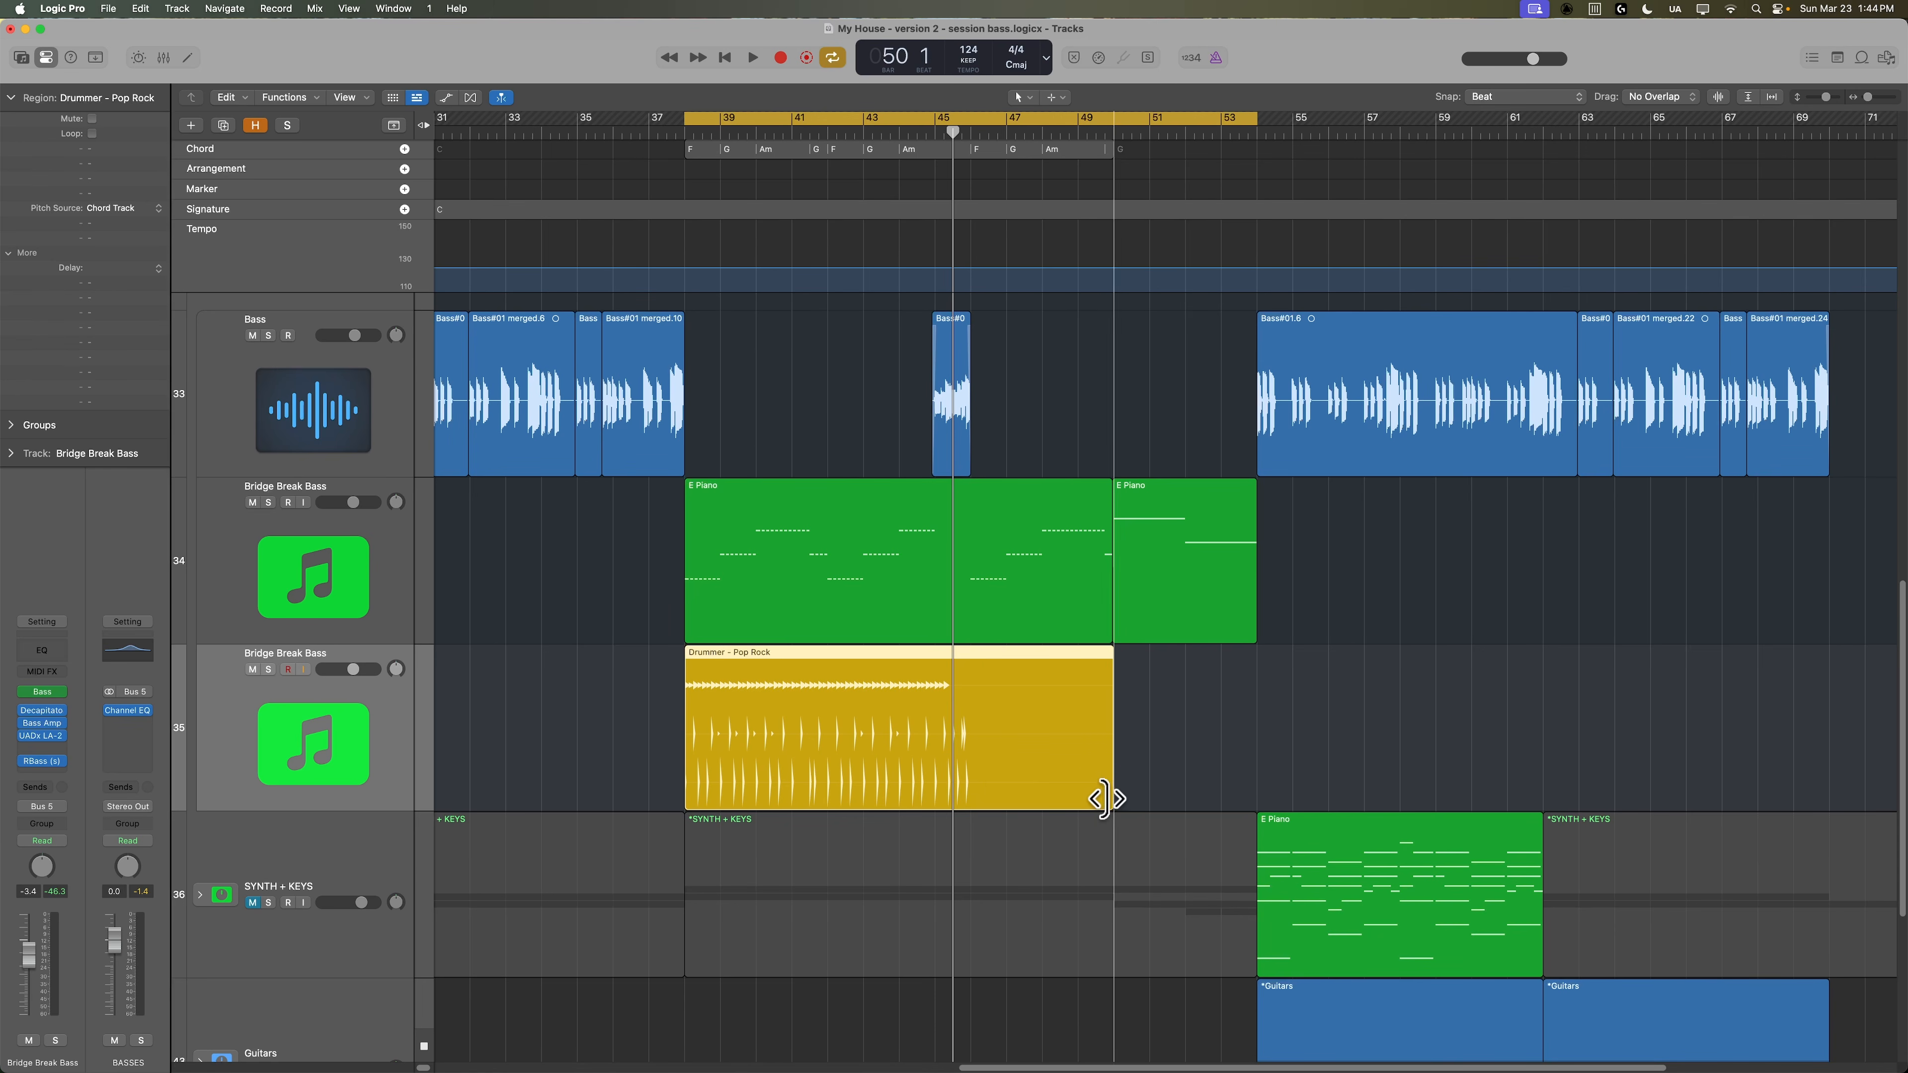
Switch the new region to a Bass Player in the Indie Disco style, with Change Patch turned off.
double_click(830, 727)
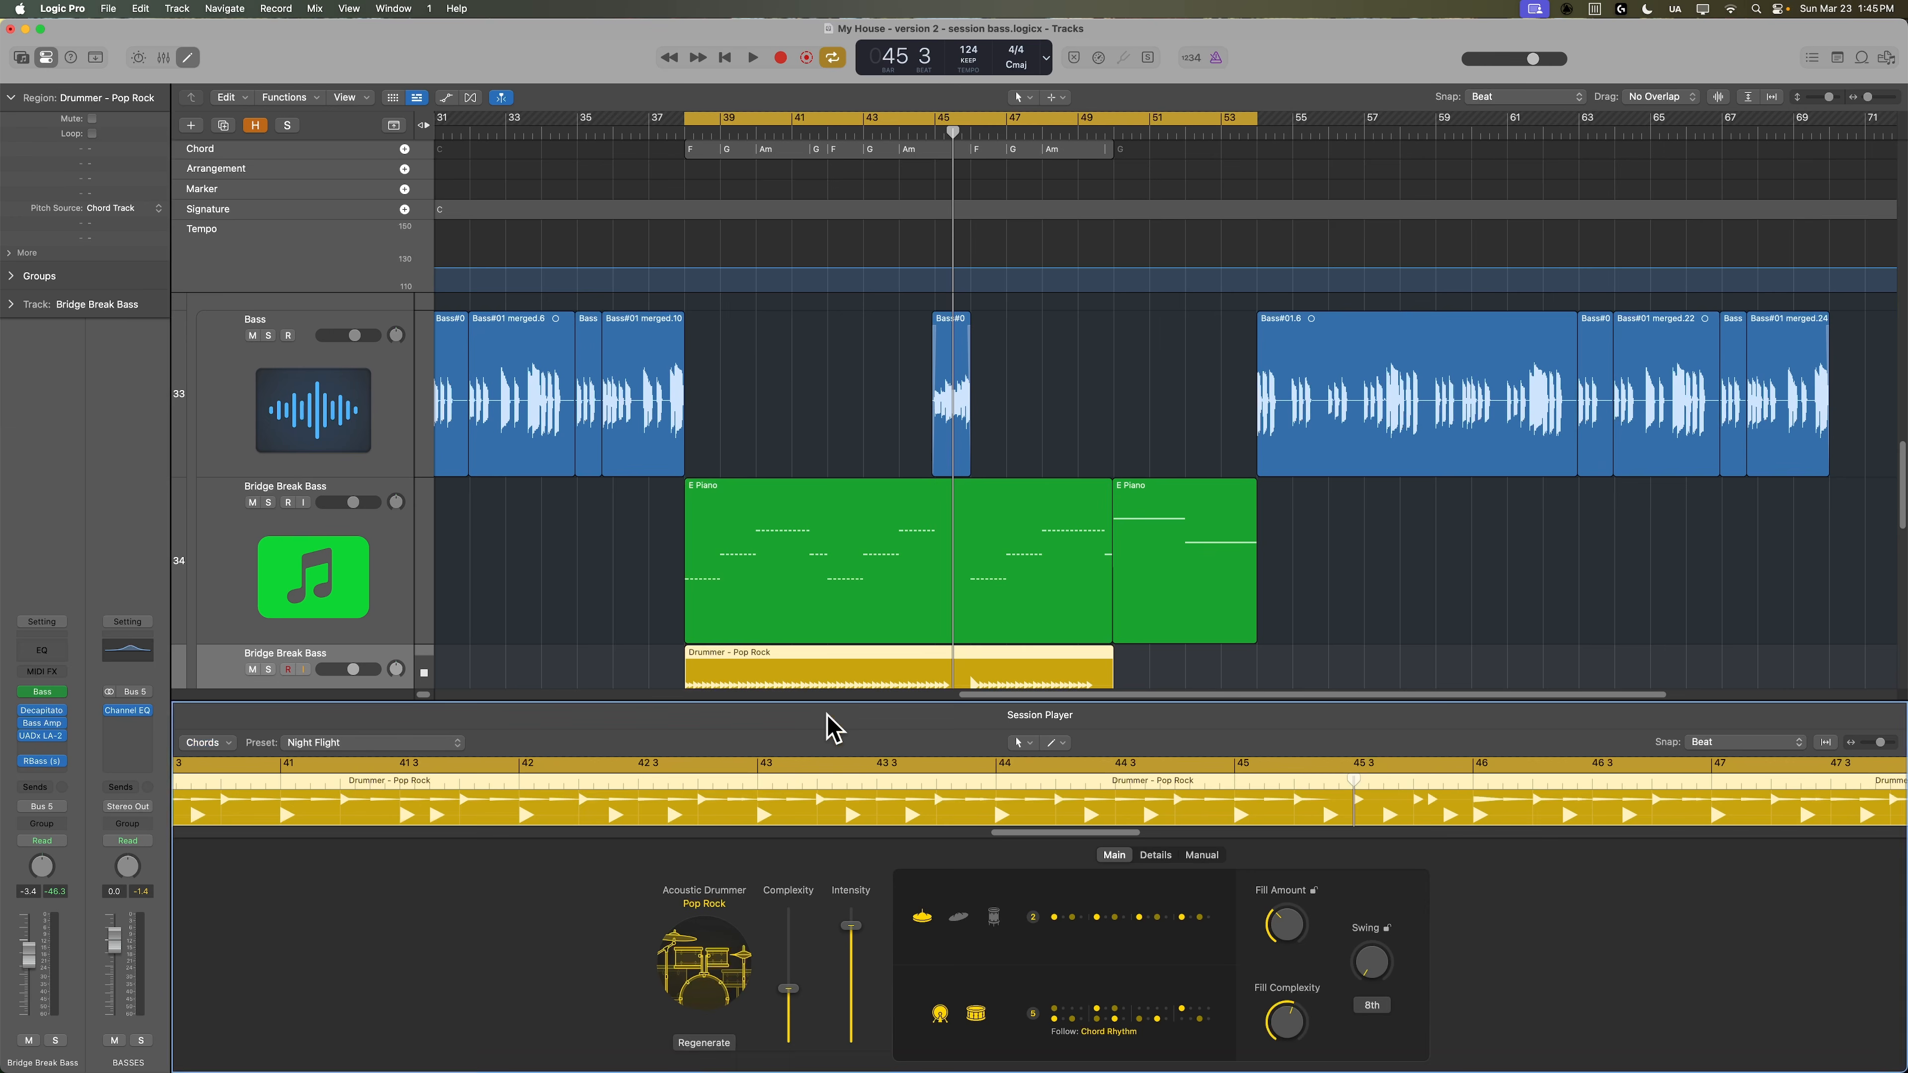
left_click(714, 903)
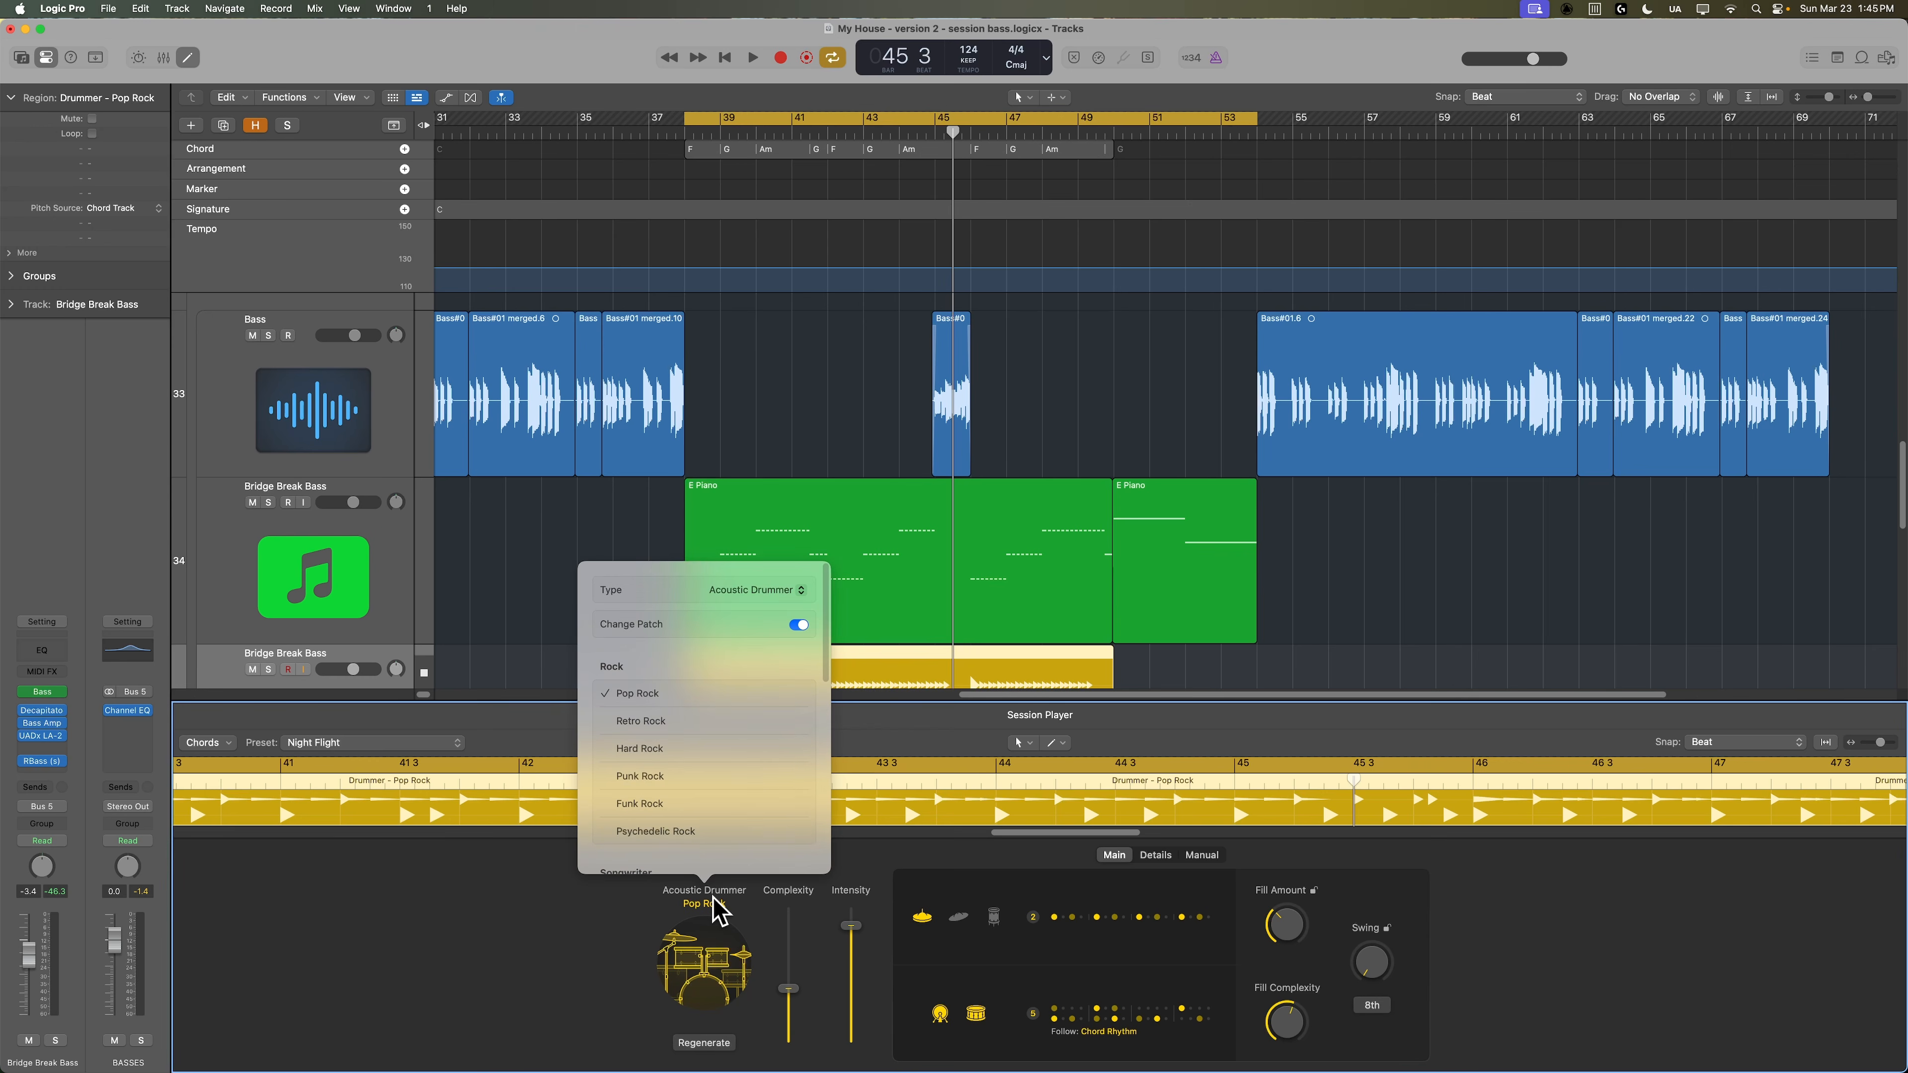
left_click(798, 625)
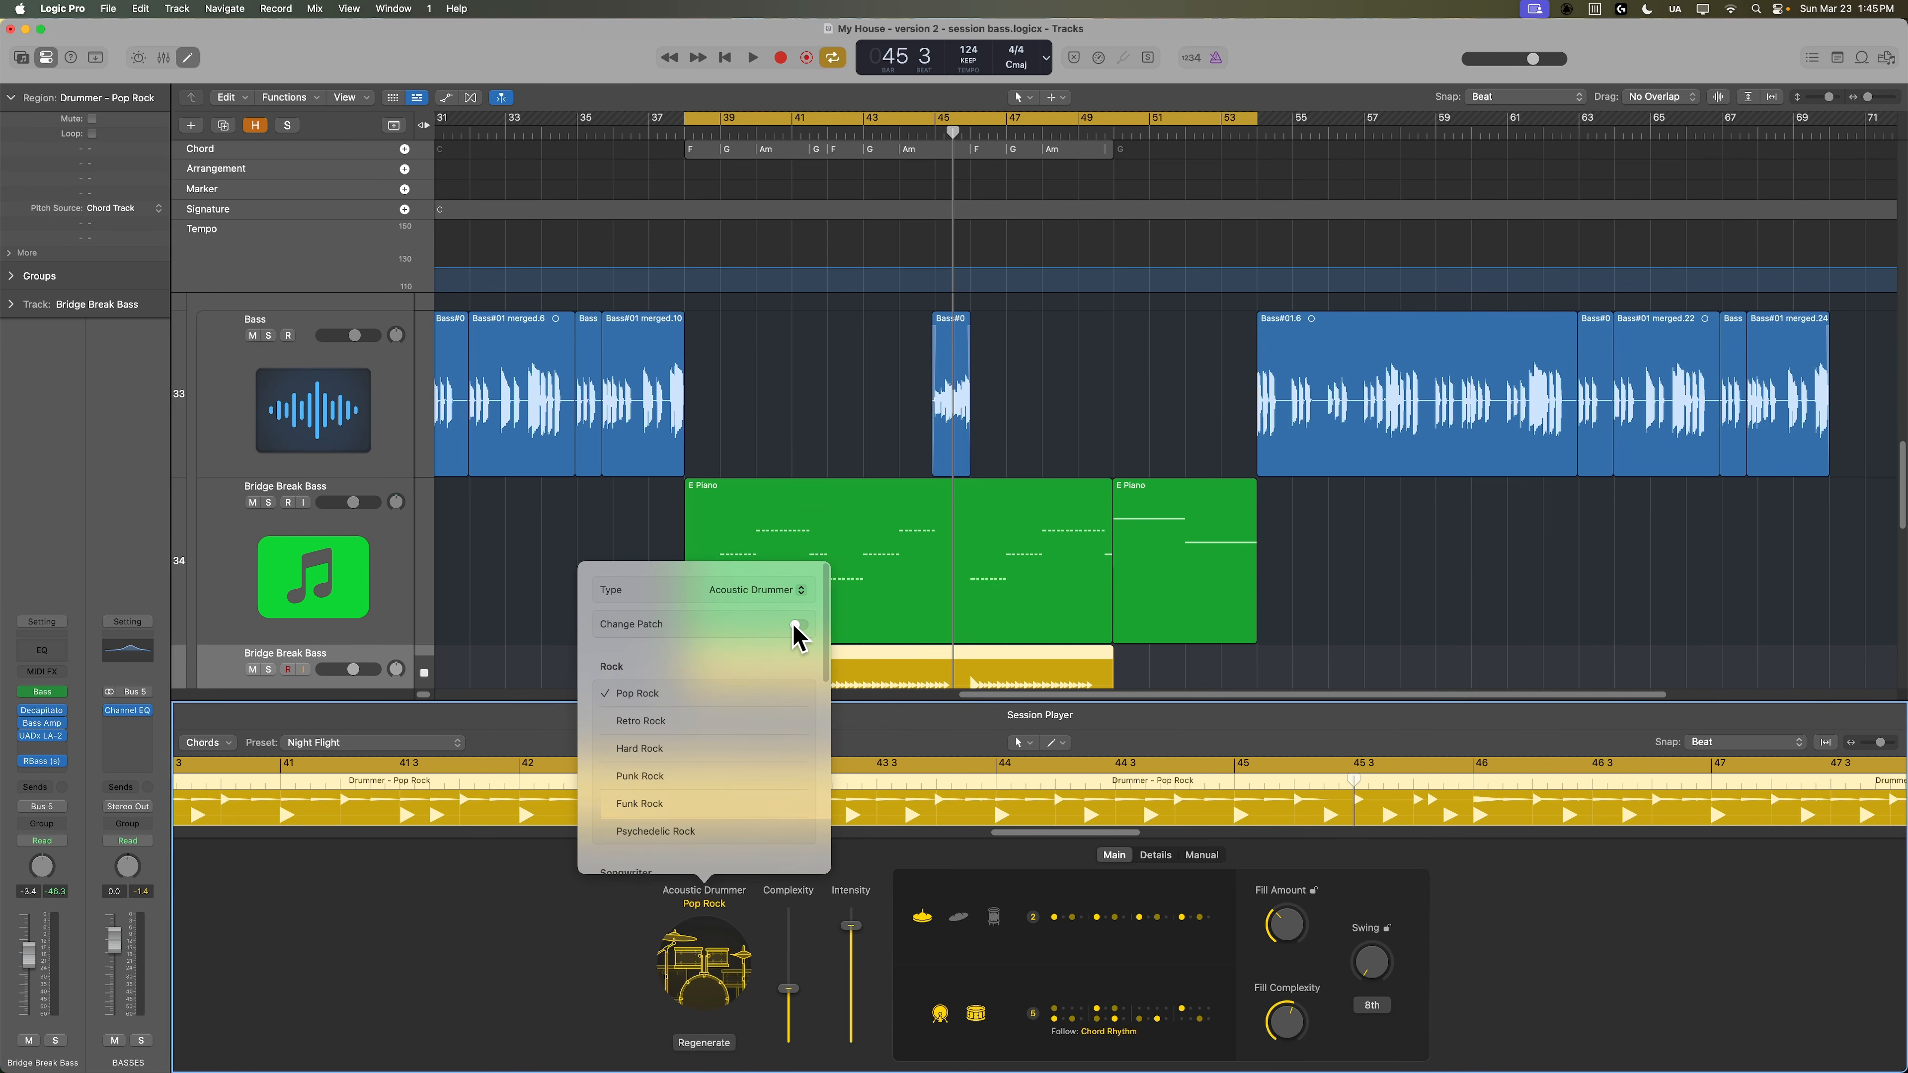
left_click(780, 590)
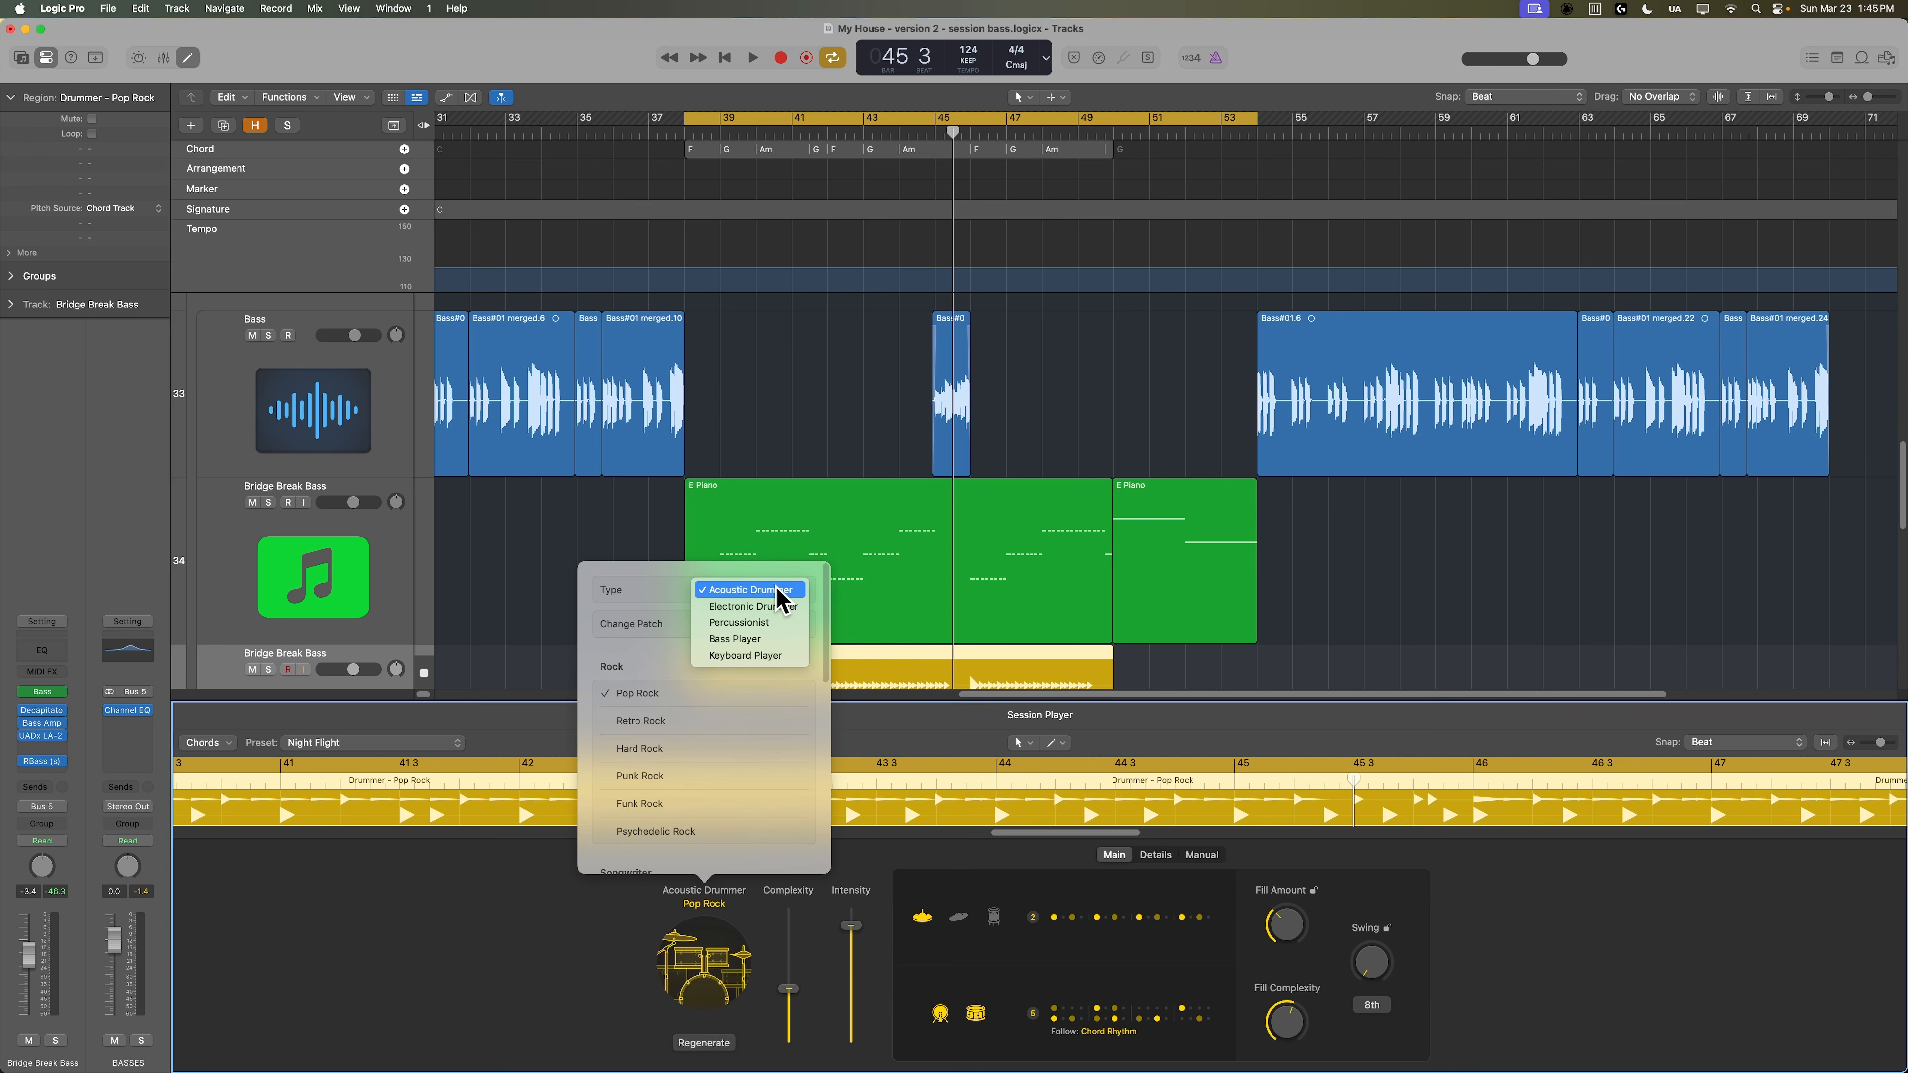
left_click(784, 639)
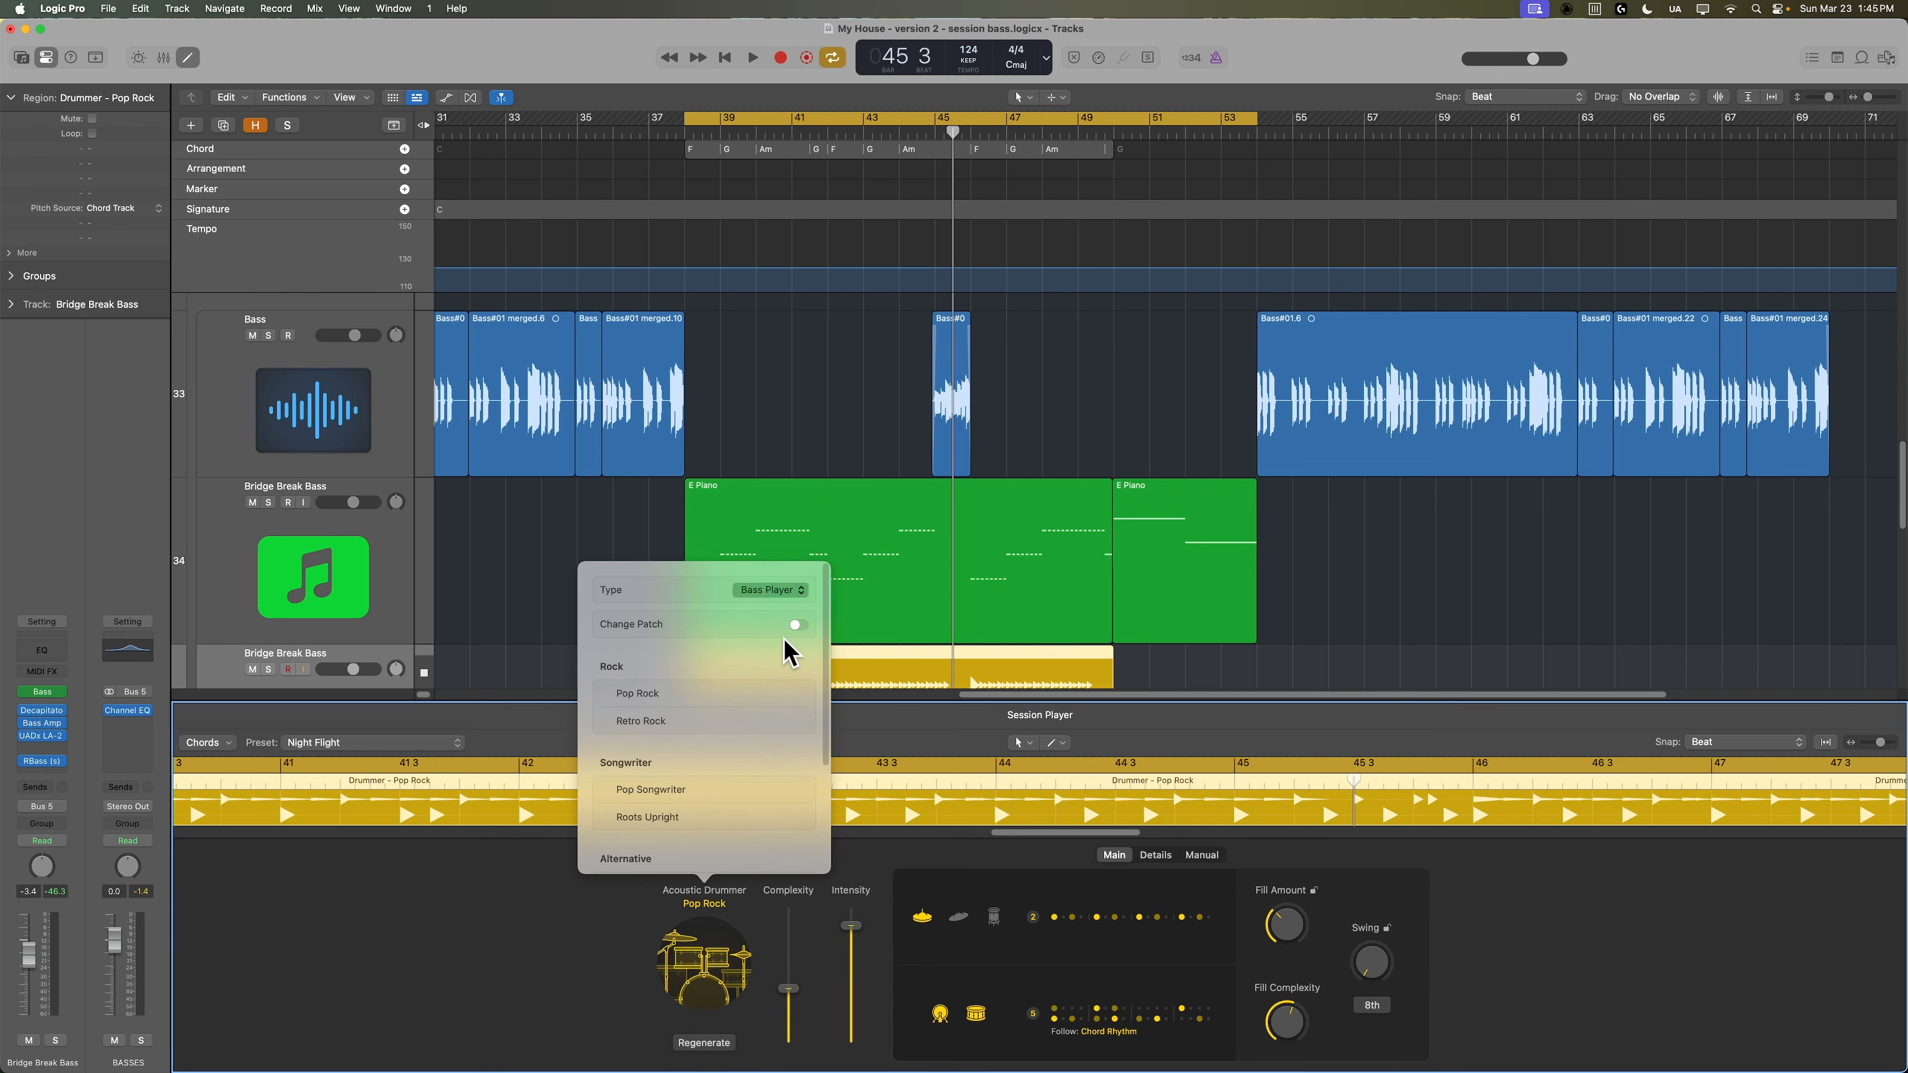
scroll(755, 744, "down", 4)
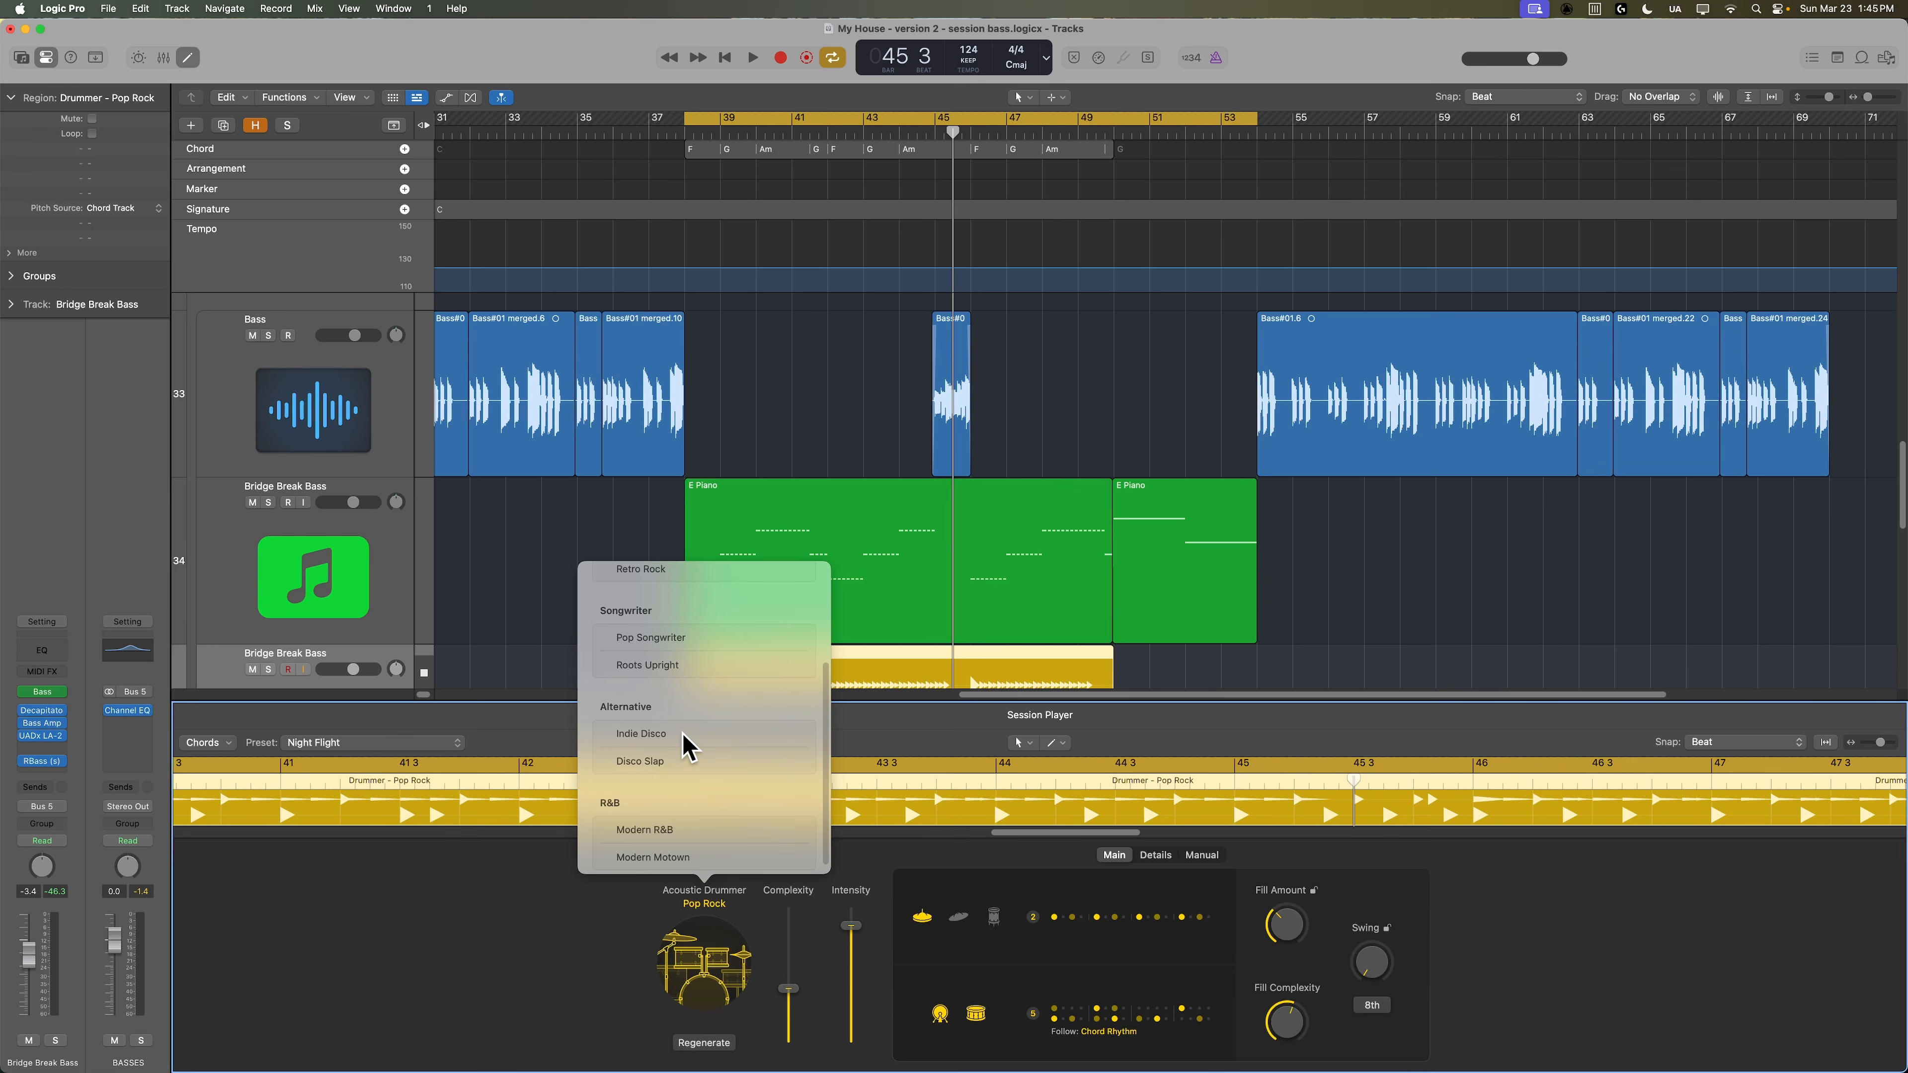
left_click(684, 735)
scroll(388, 536, "down", 2)
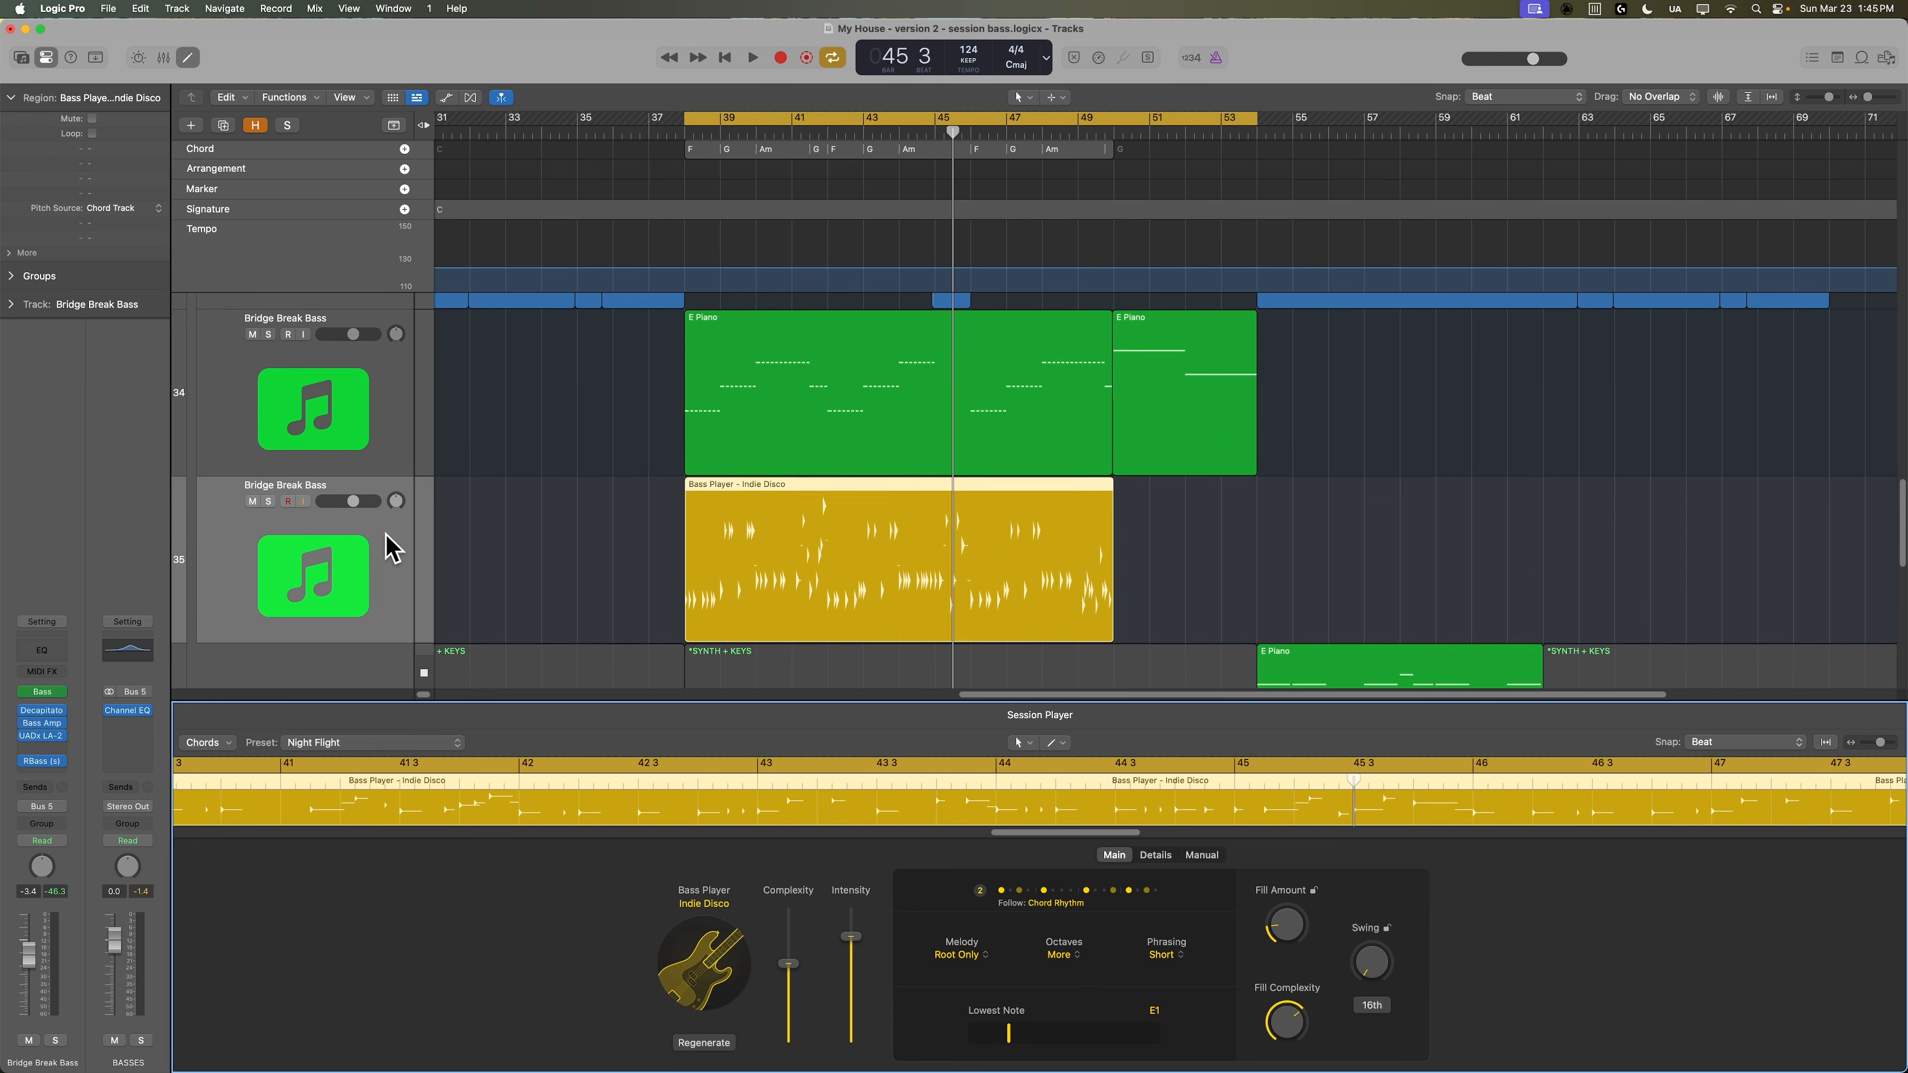
View the Studio Bass instrument on the duplicate Bridge Break Bass track and close it again.
left_click(304, 543)
left_click(43, 692)
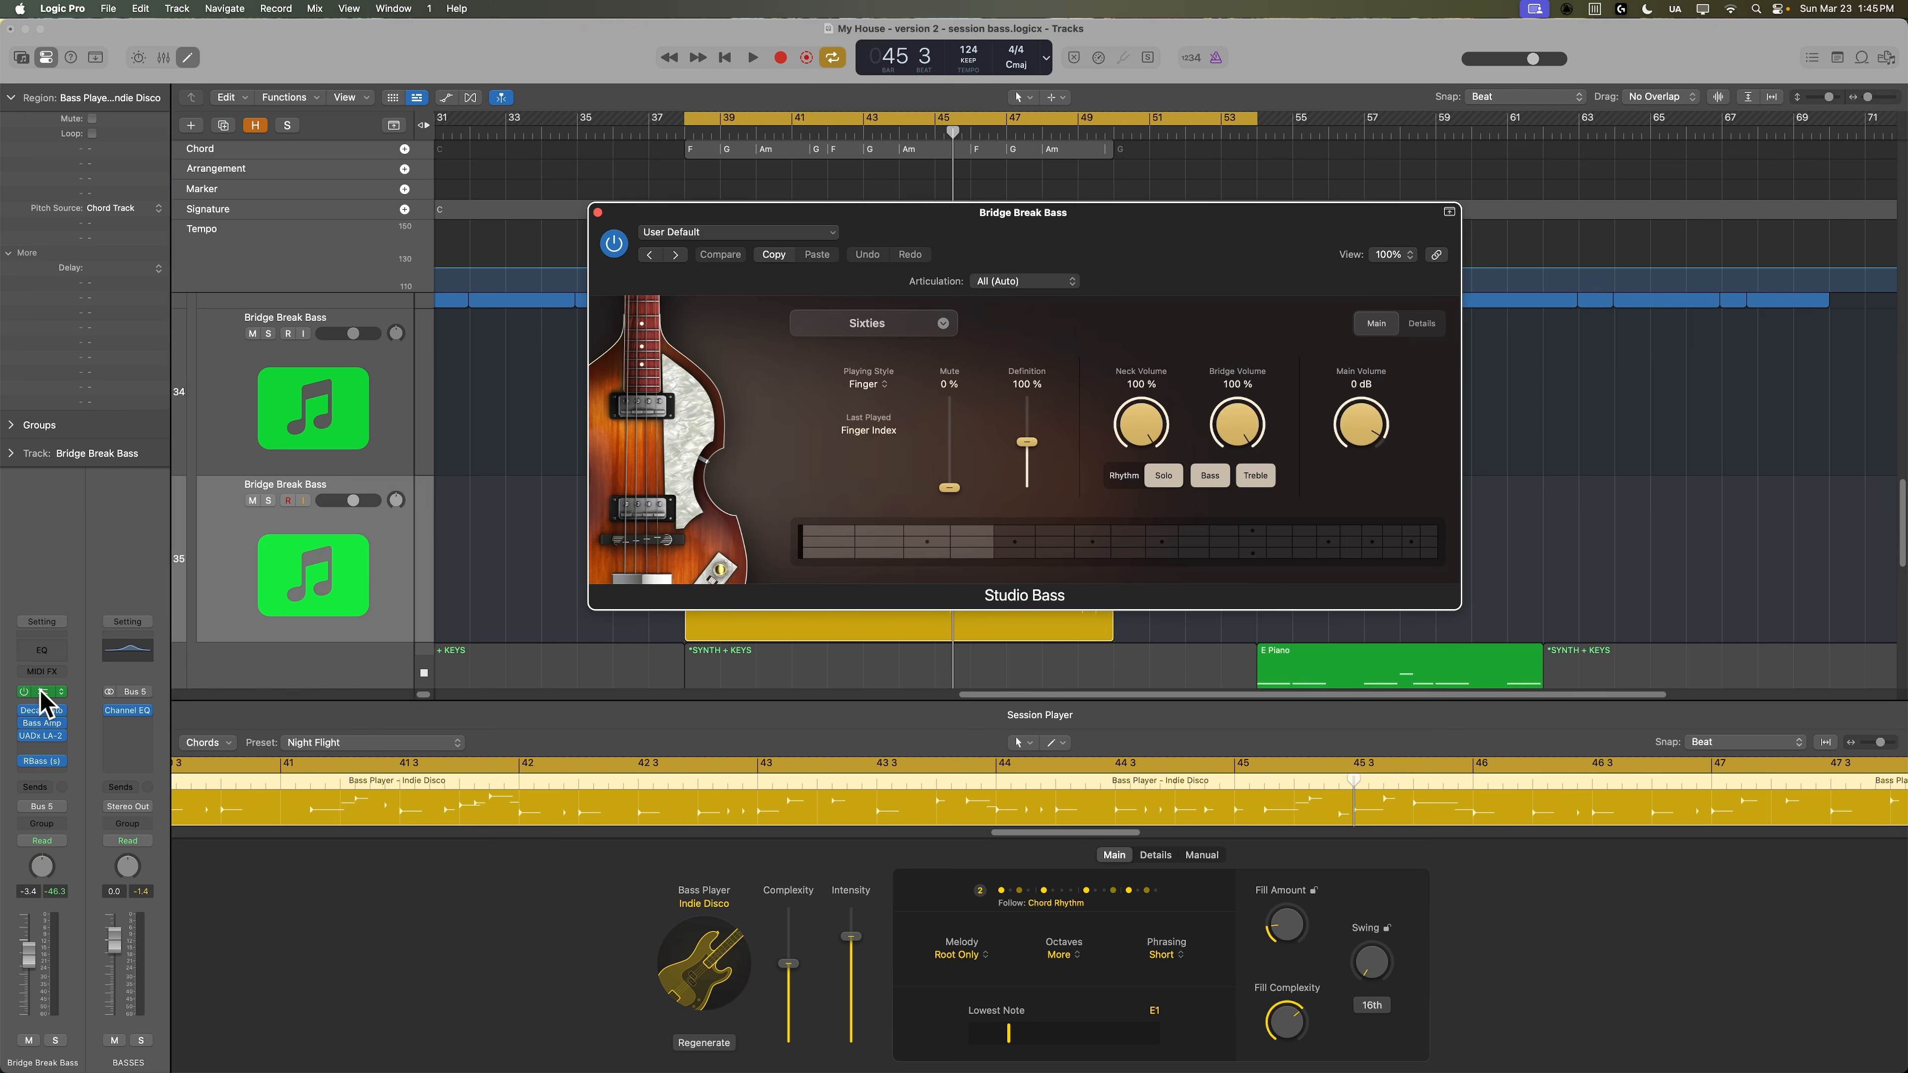
left_click(40, 693)
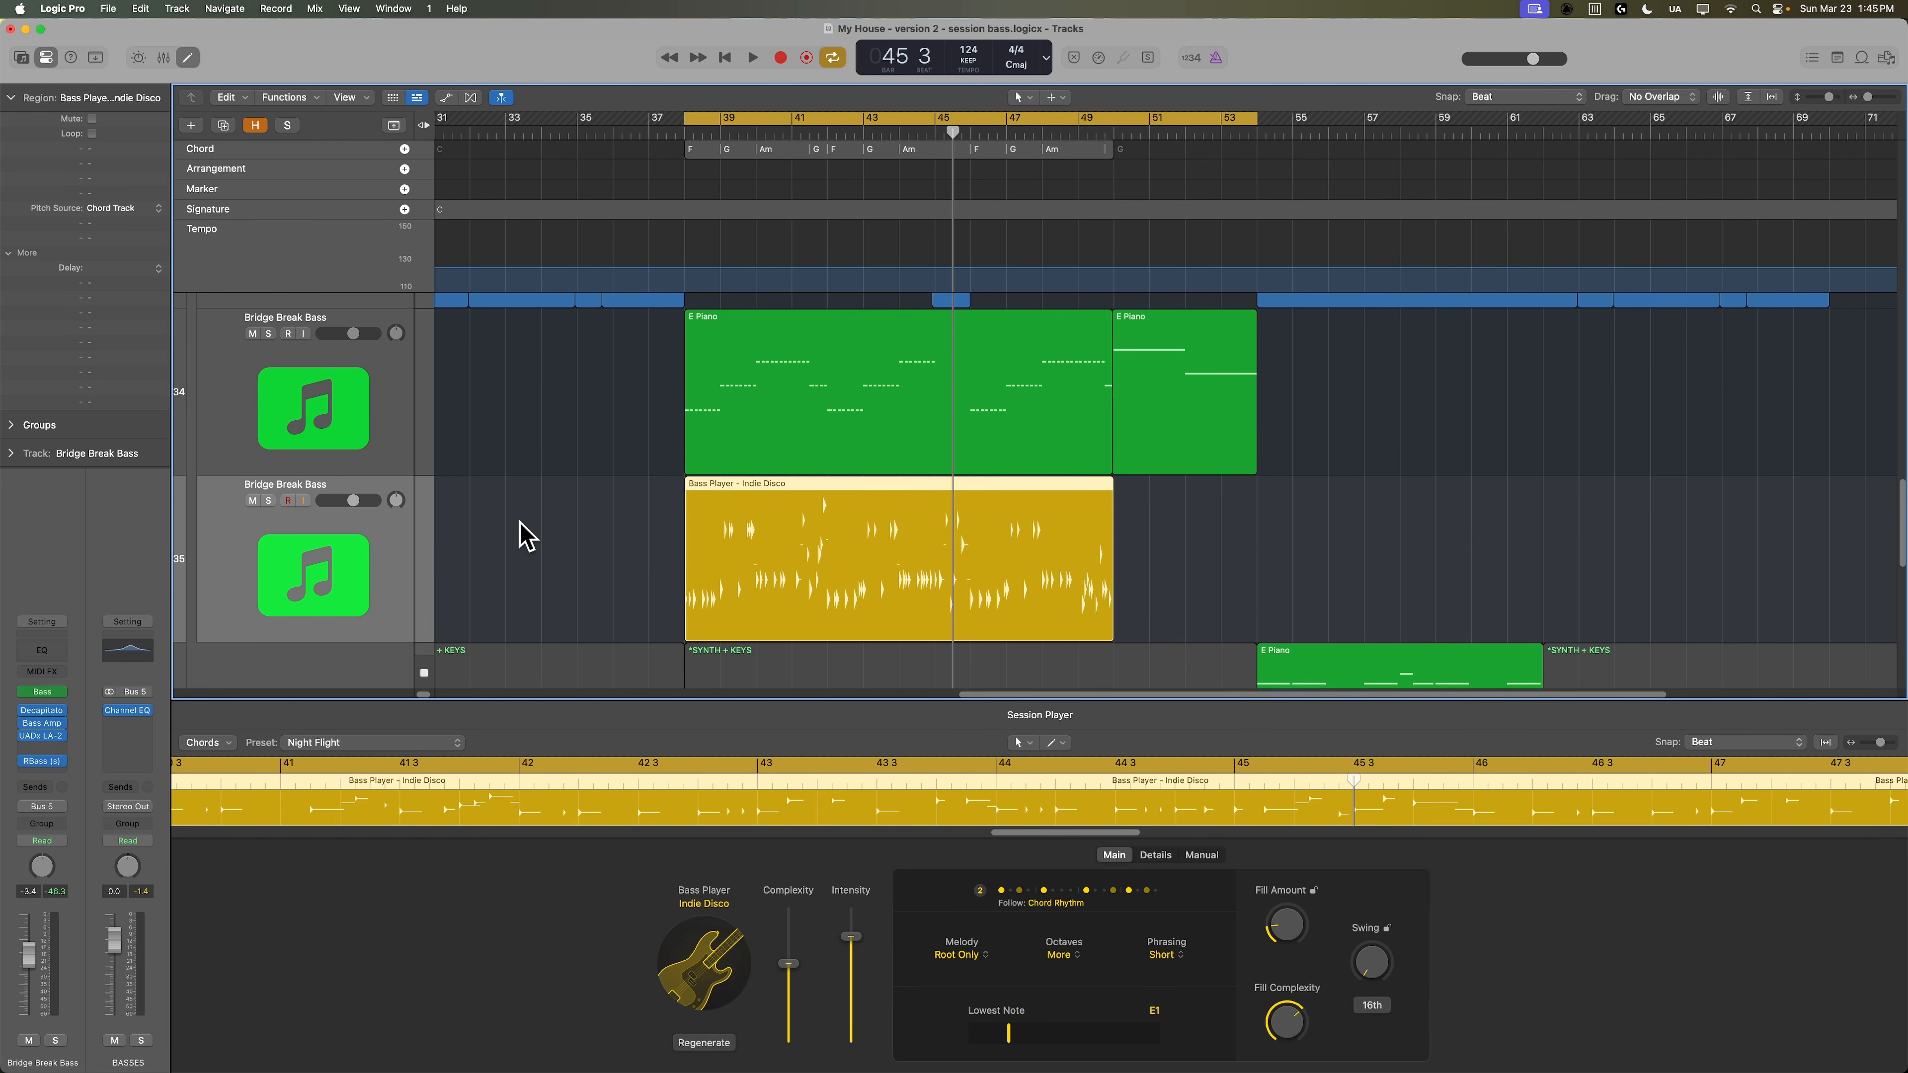
Mute the audio Bass track and the original Bridge Break Bass track.
scroll(525, 535, "up", 4)
left_click(252, 360)
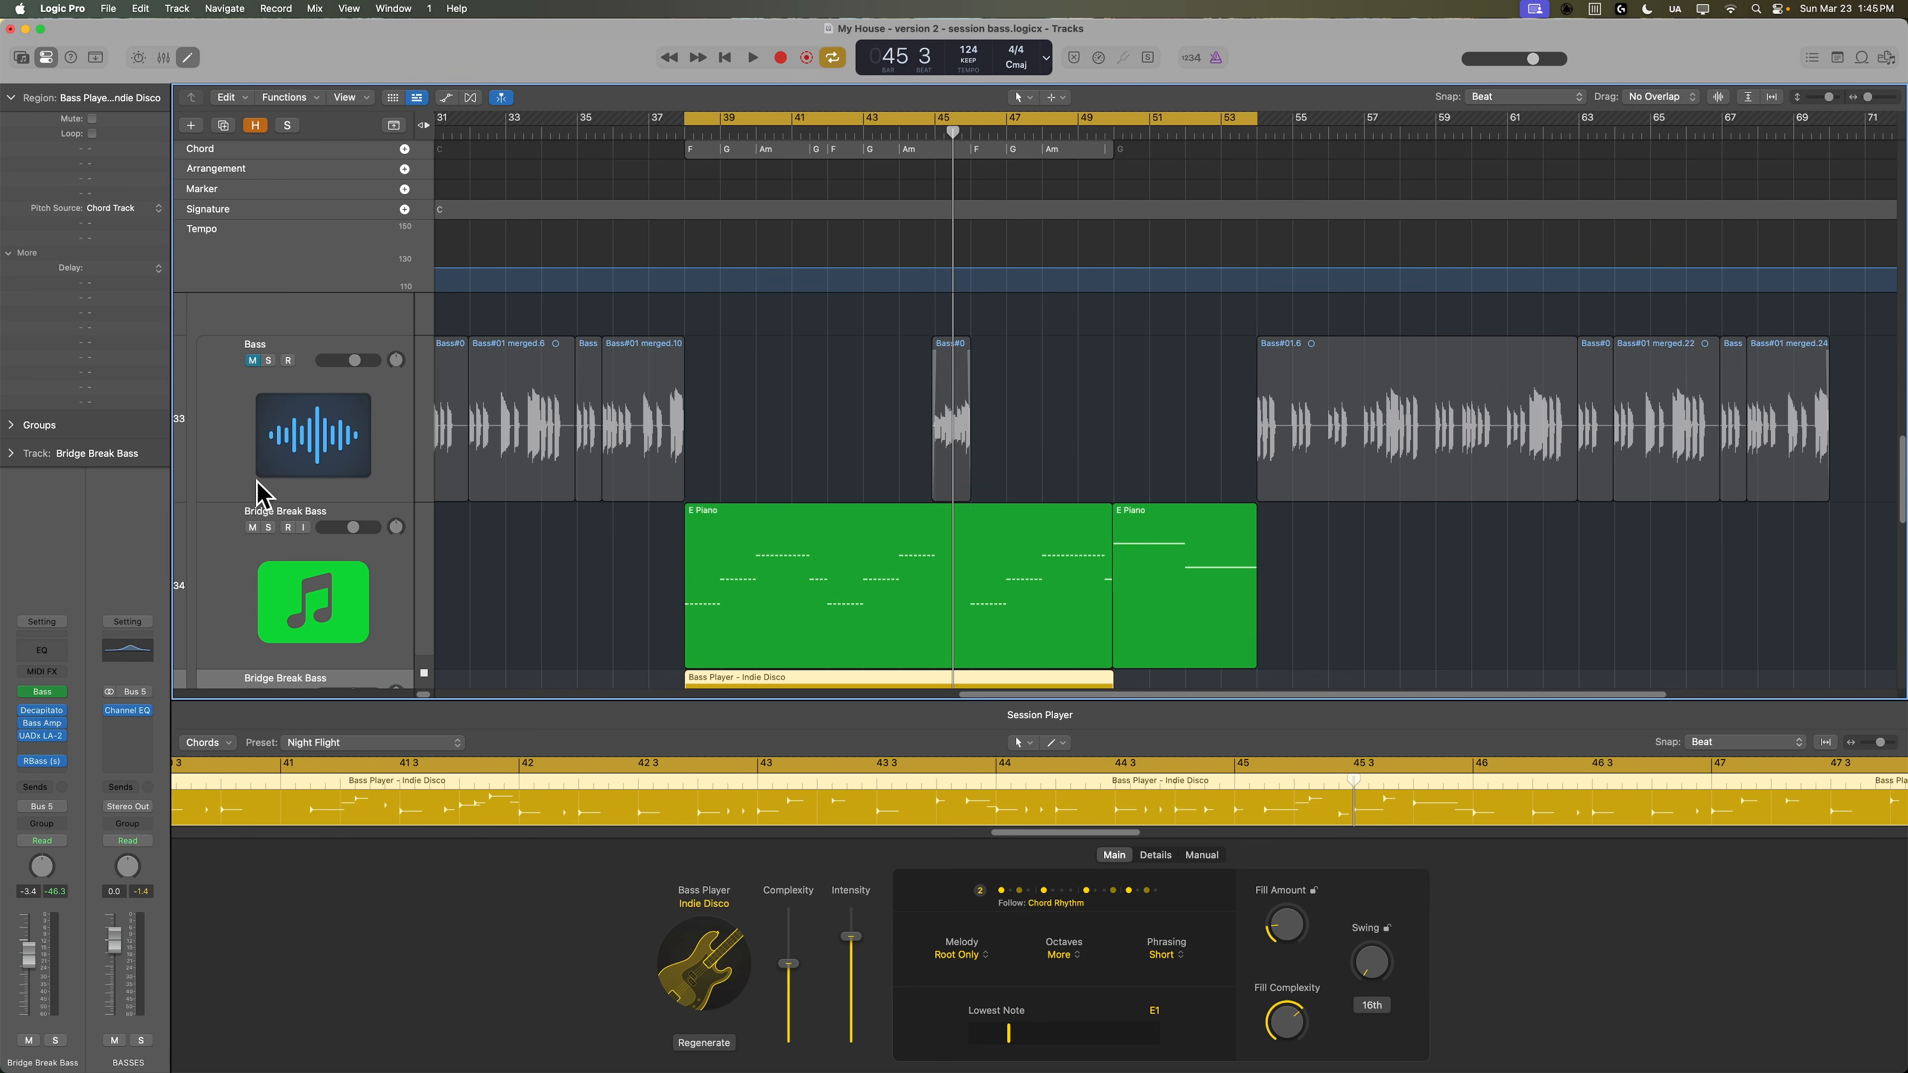
left_click(252, 526)
scroll(859, 496, "down", 3)
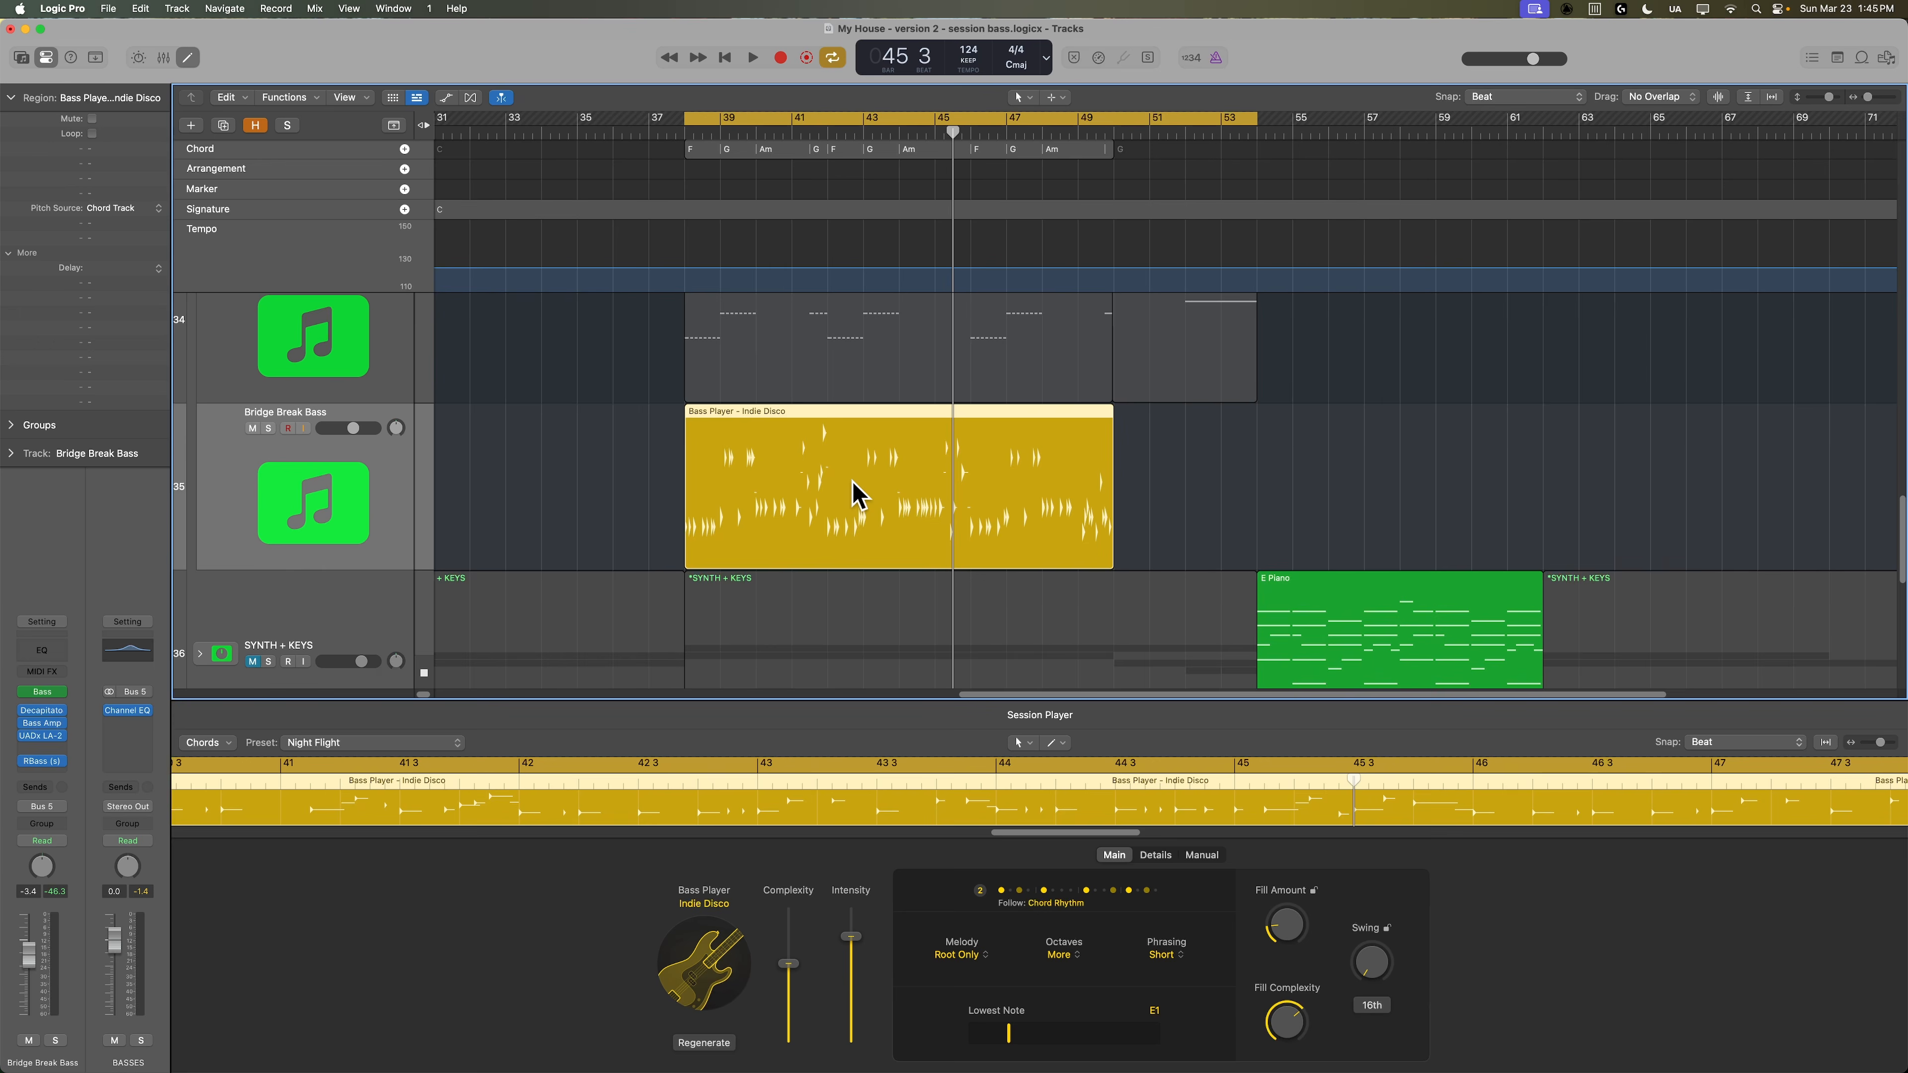
Raise the Indie Disco region's complexity, intensity and fill amount to 100% and set its fill complexity to 84%.
key("super+Right")
key("super+Right")
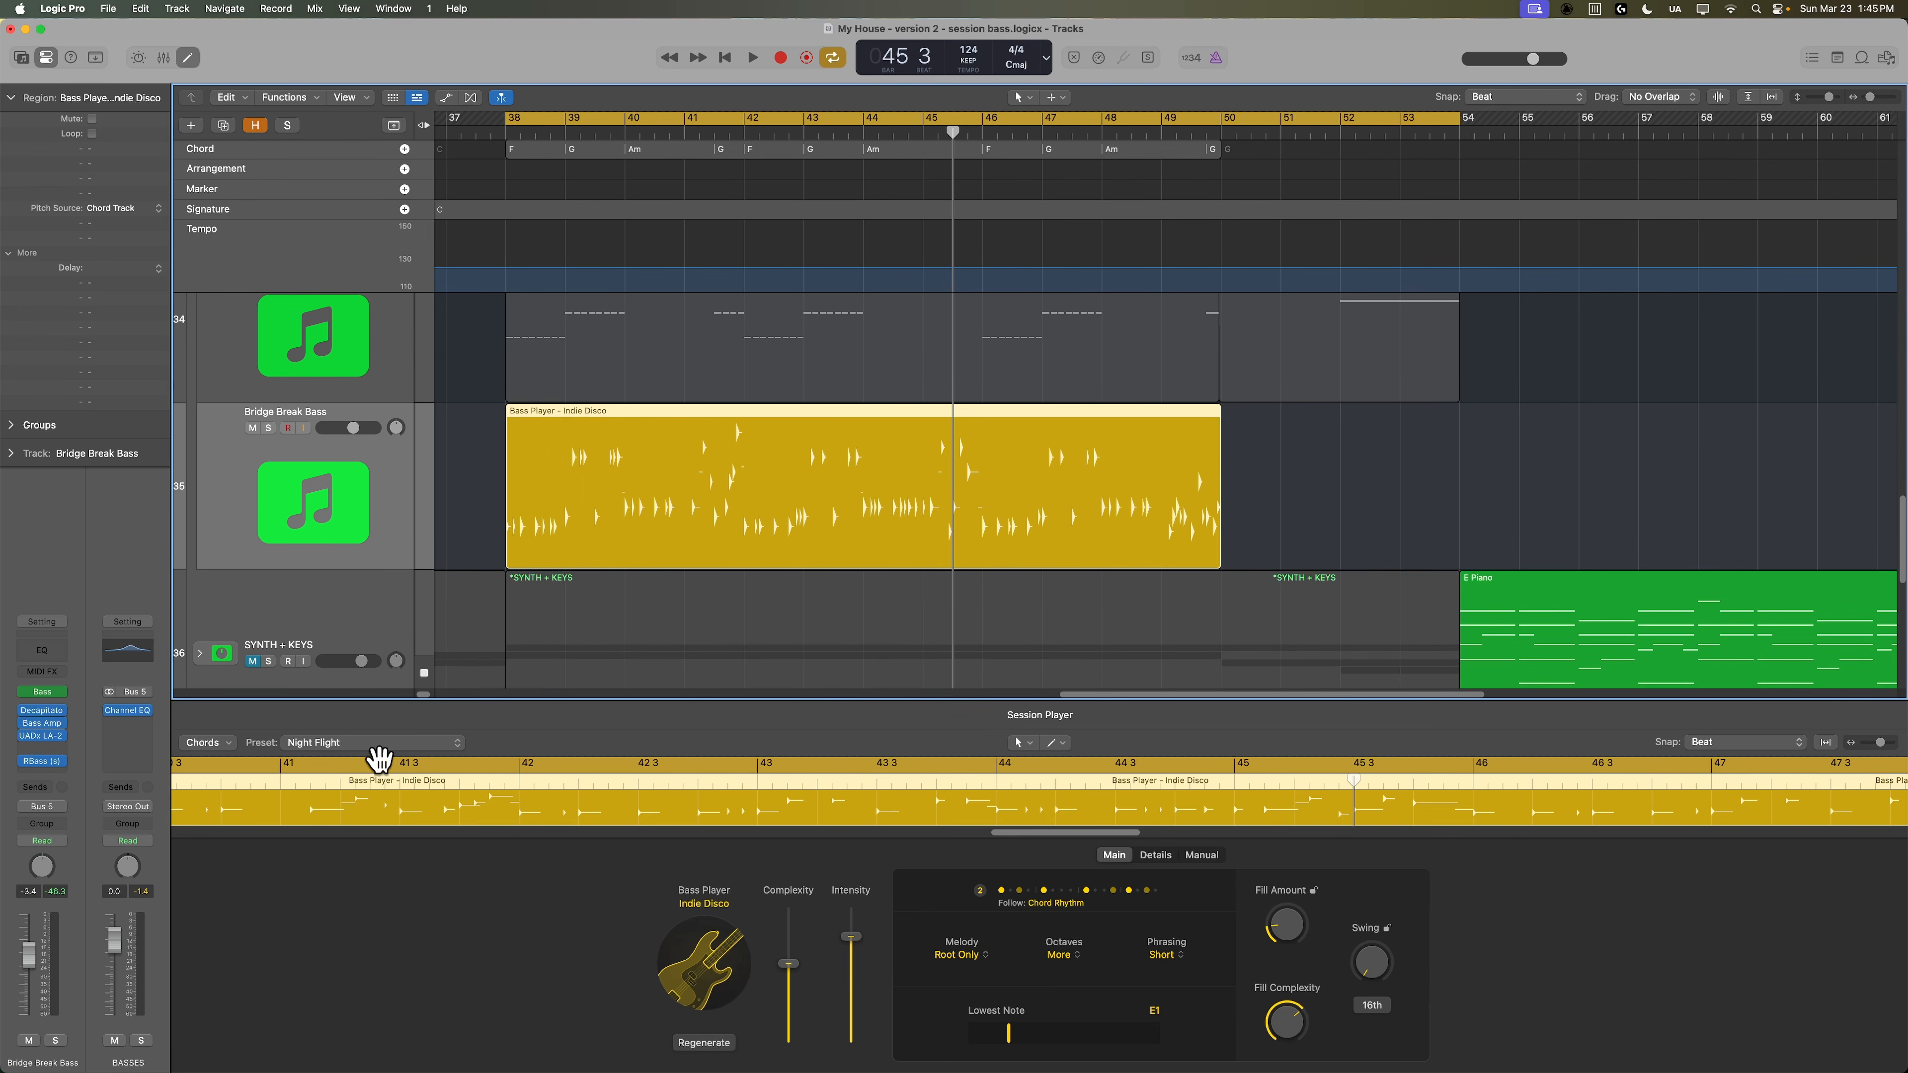
left_click(365, 744)
left_click(367, 746)
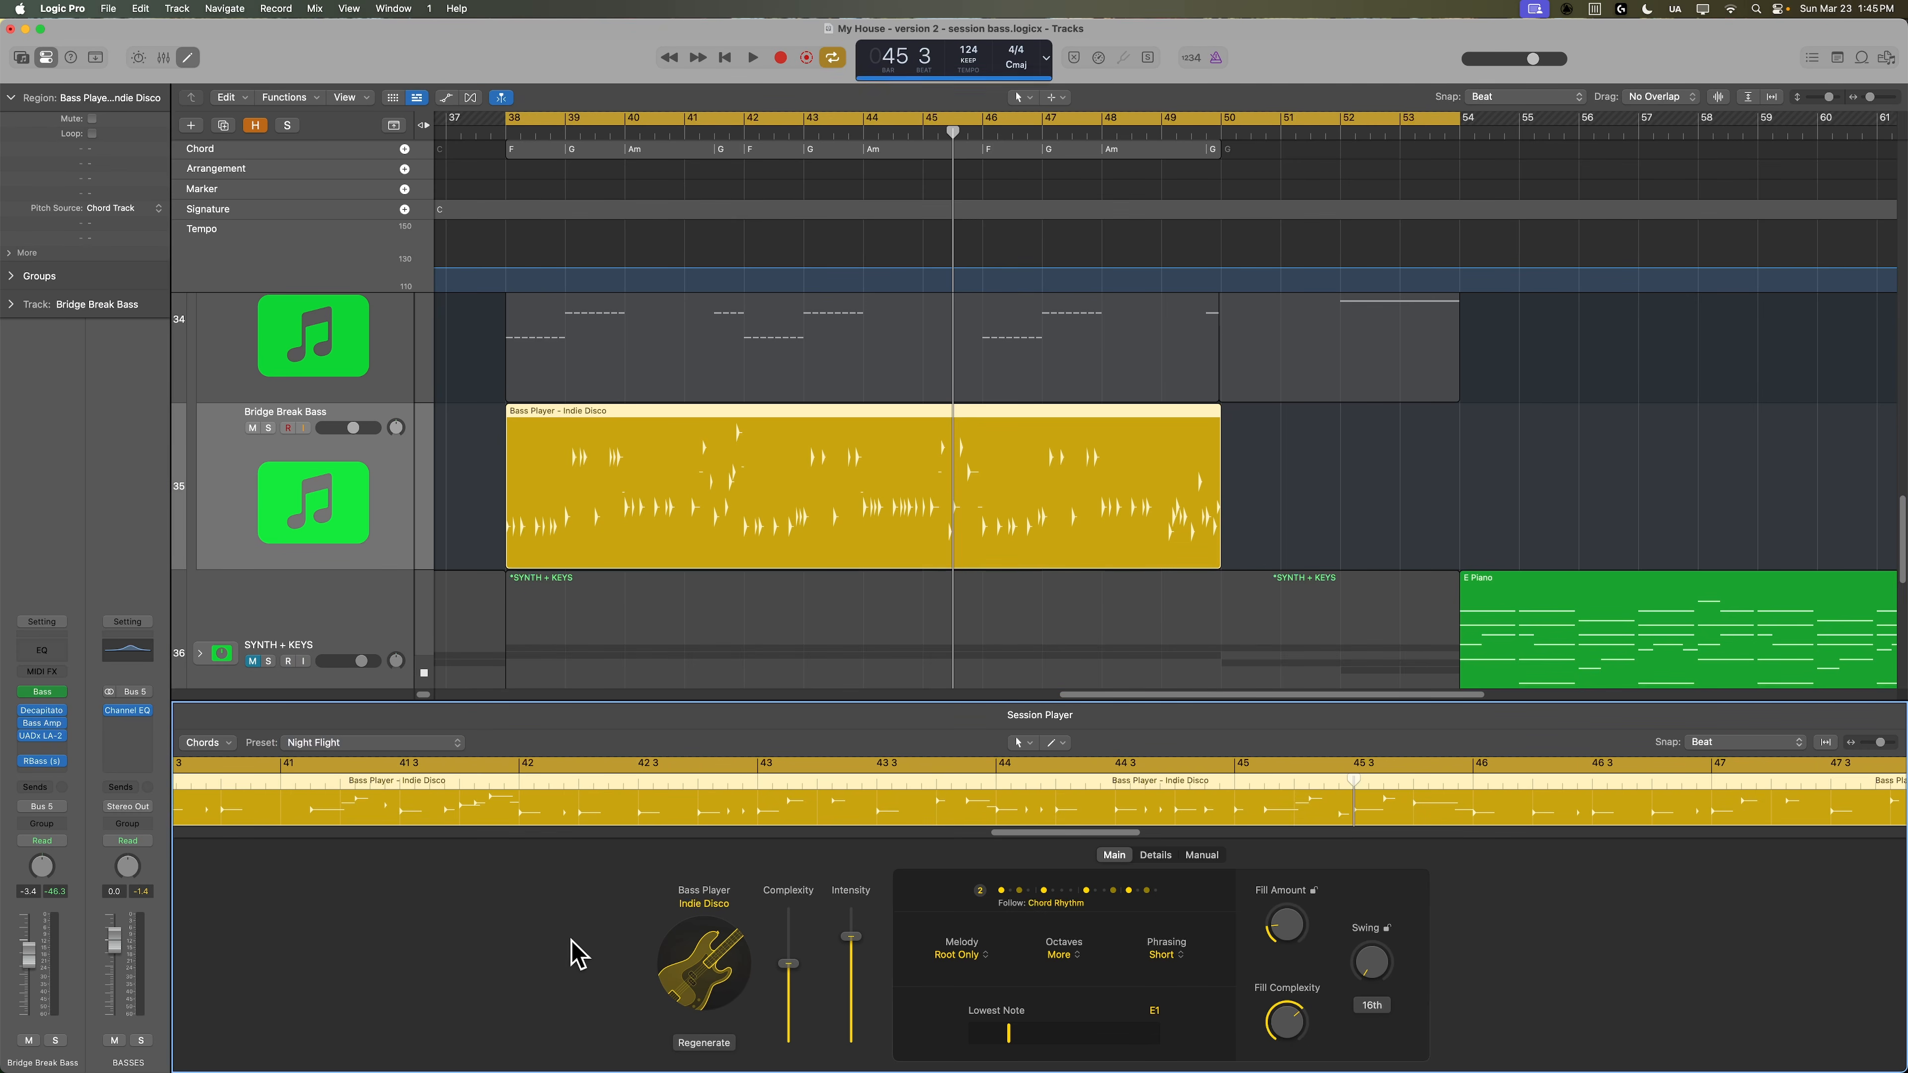
left_click_drag(787, 963, 853, 907)
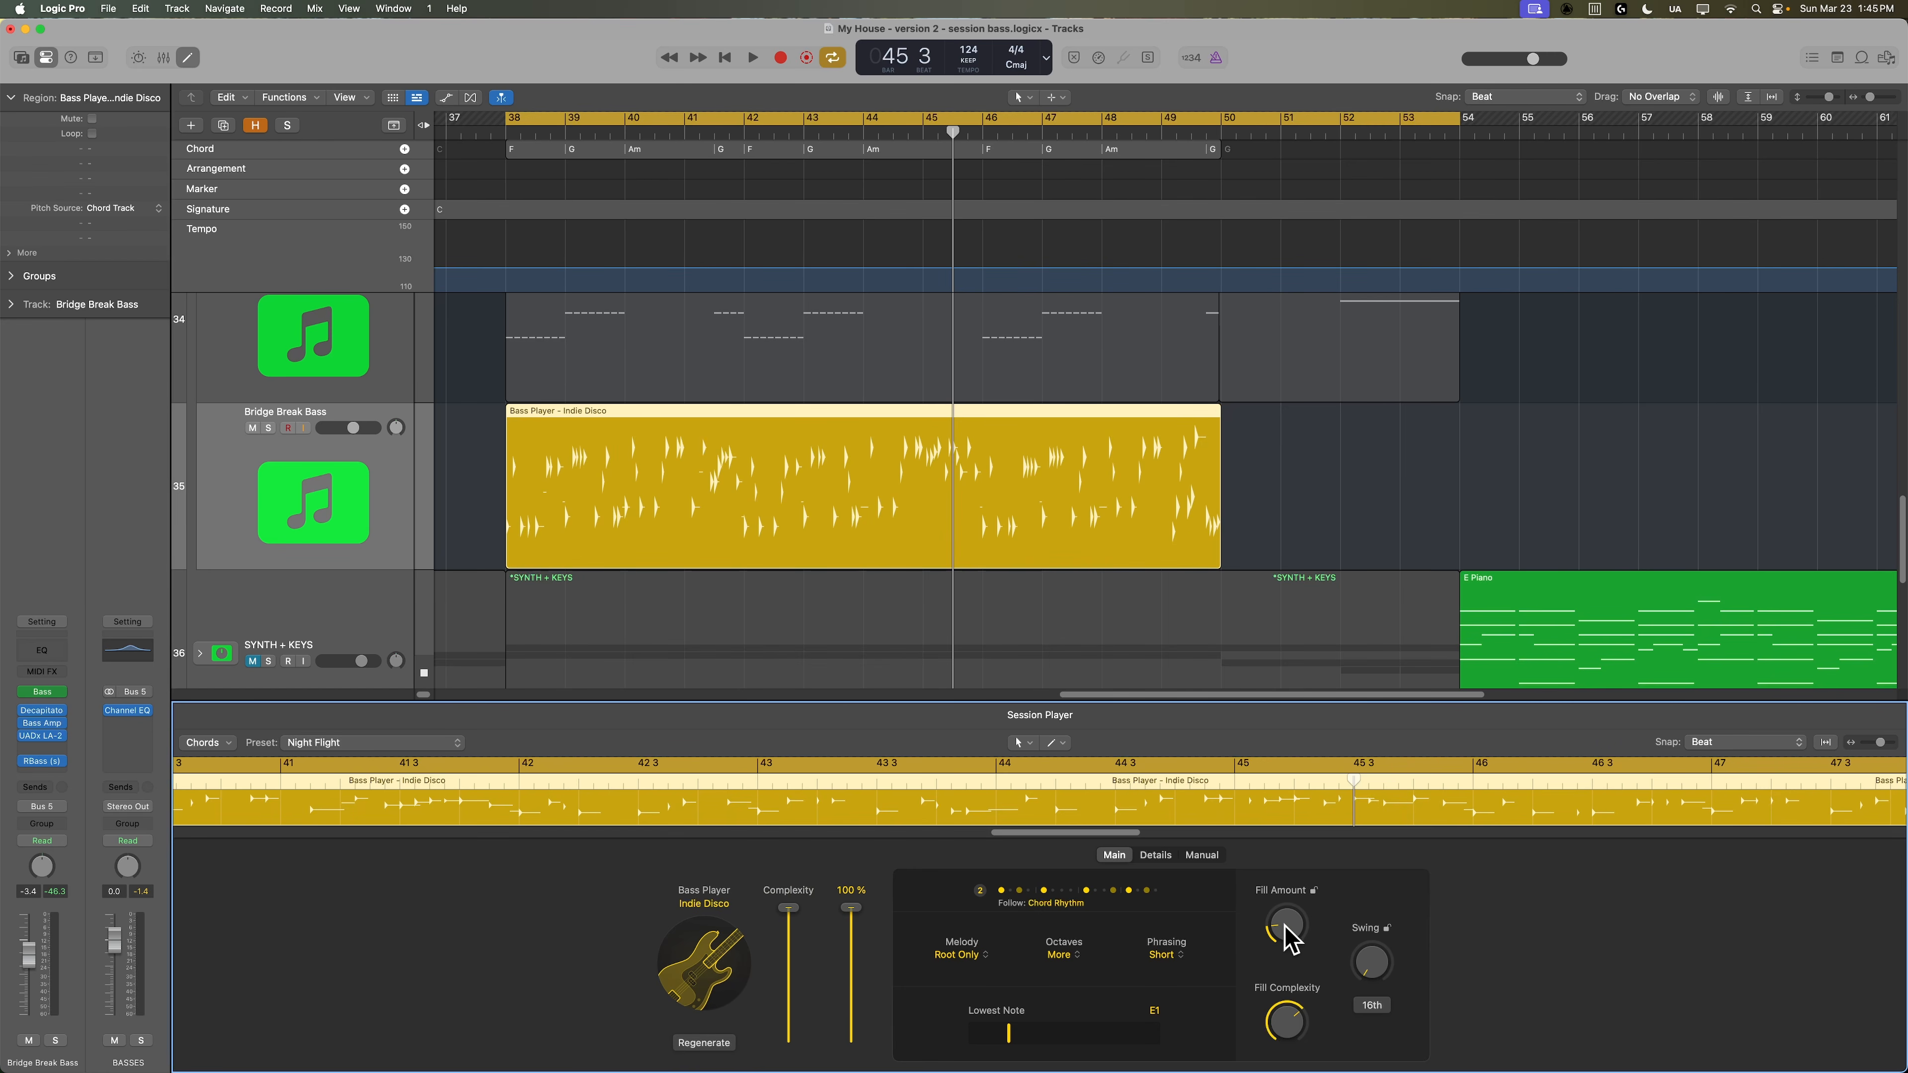
left_click_drag(1288, 939, 1337, 718)
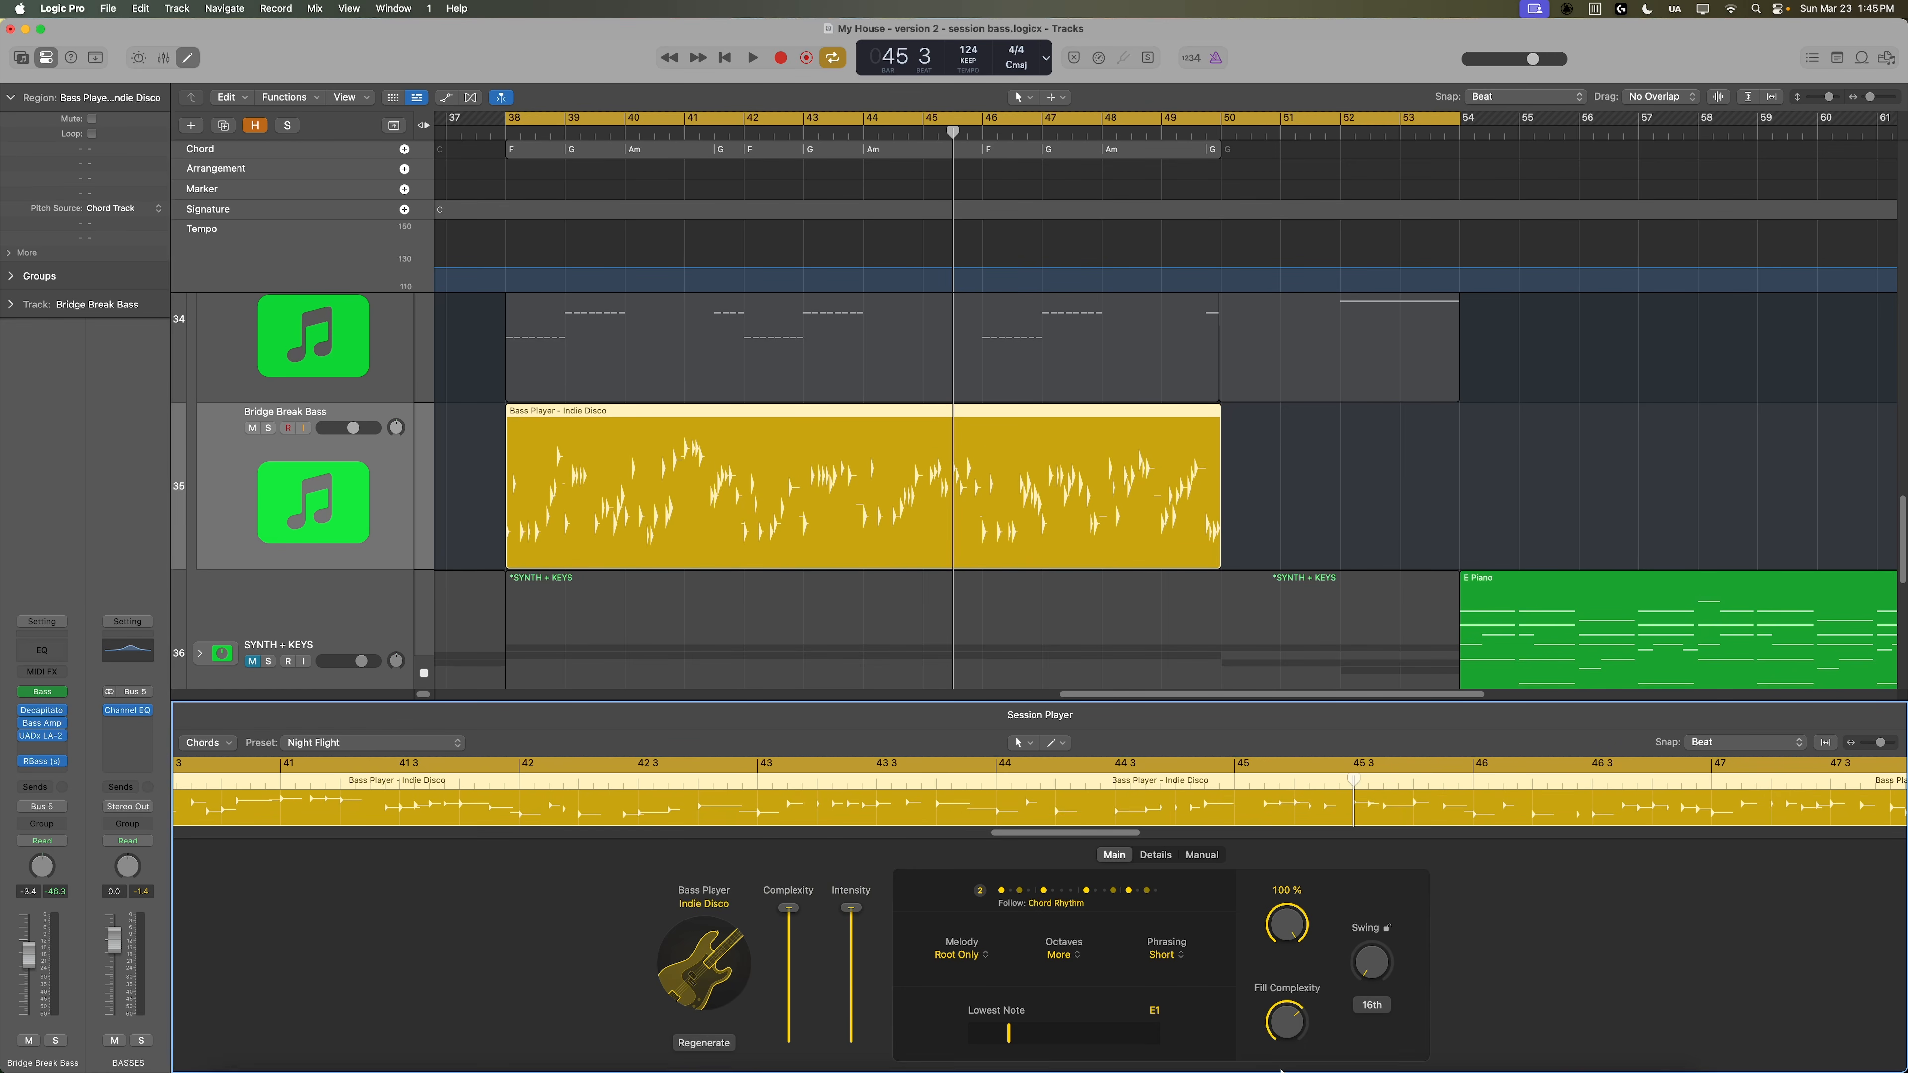
left_click_drag(1288, 1030, 1297, 1000)
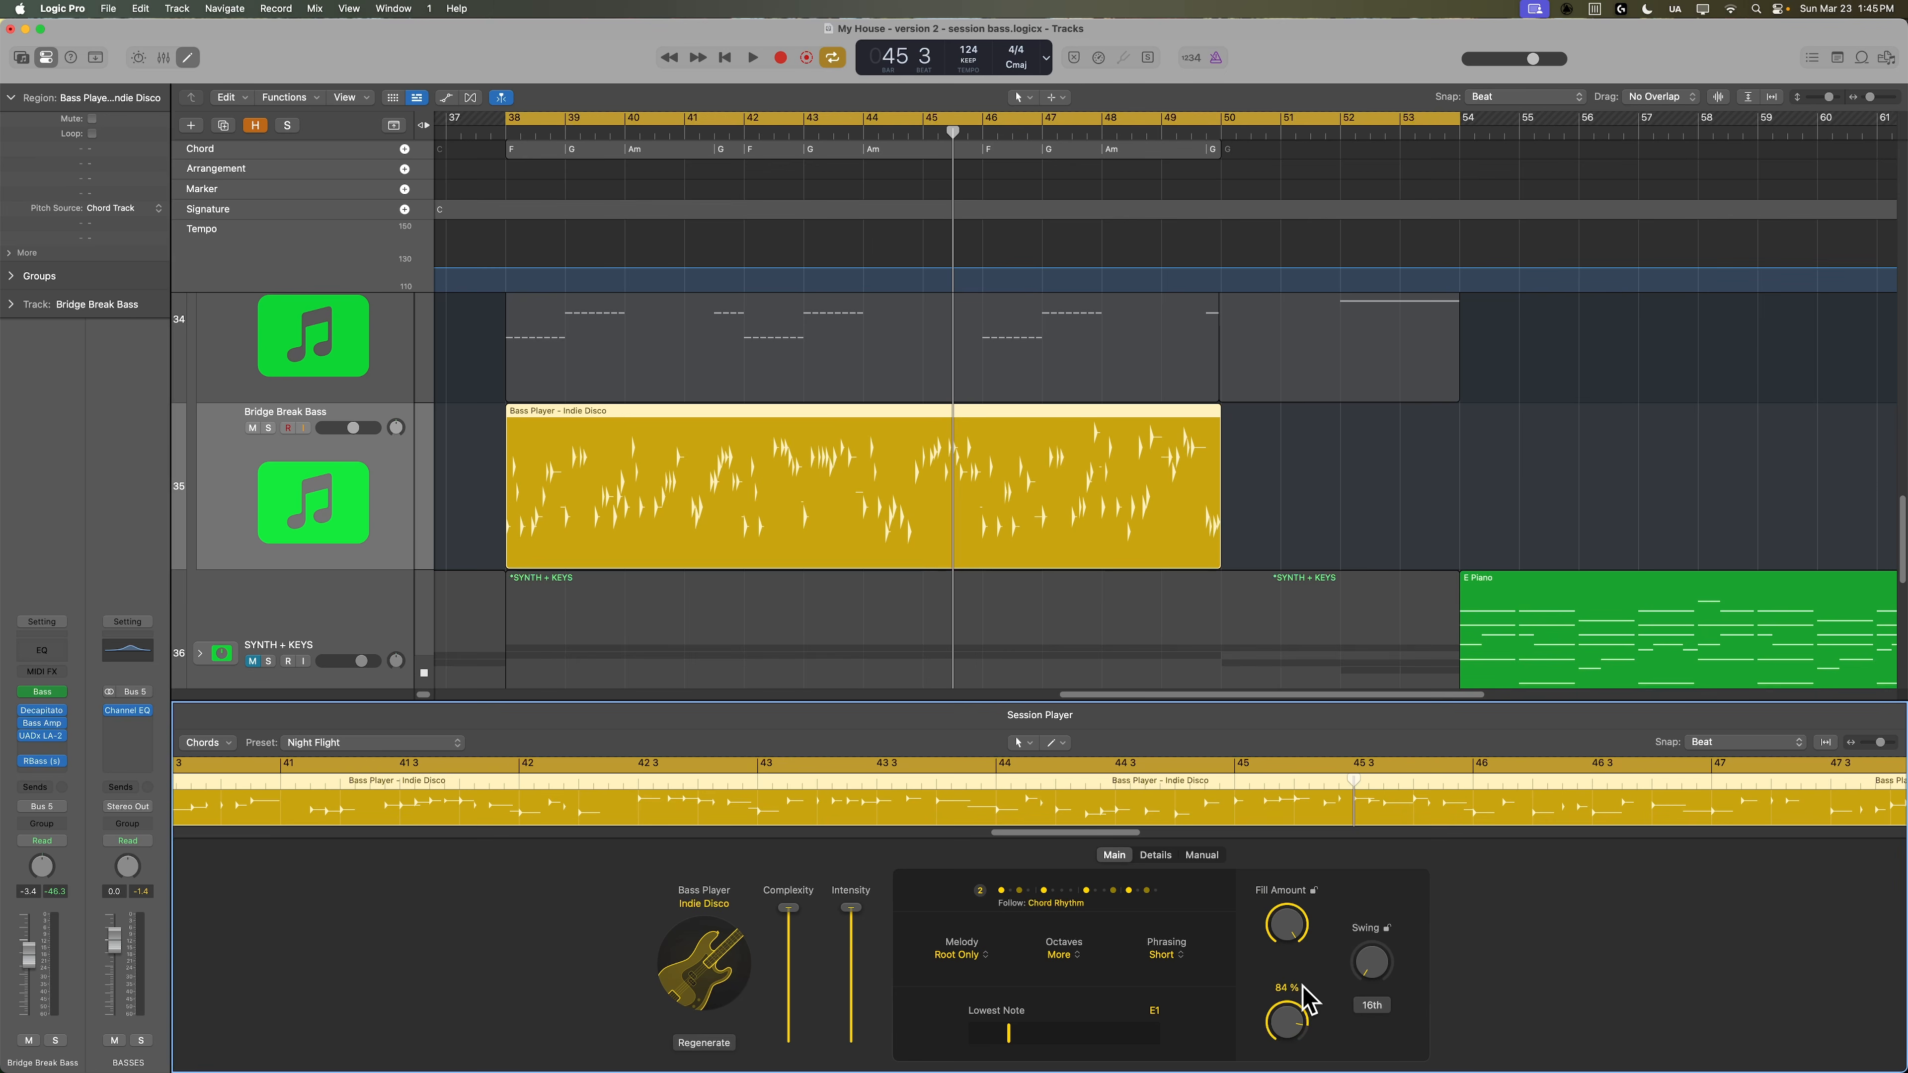
Raise the Indie Disco region's fill complexity to its maximum and audition the bass part.
left_click_drag(1299, 1036, 1499, 885)
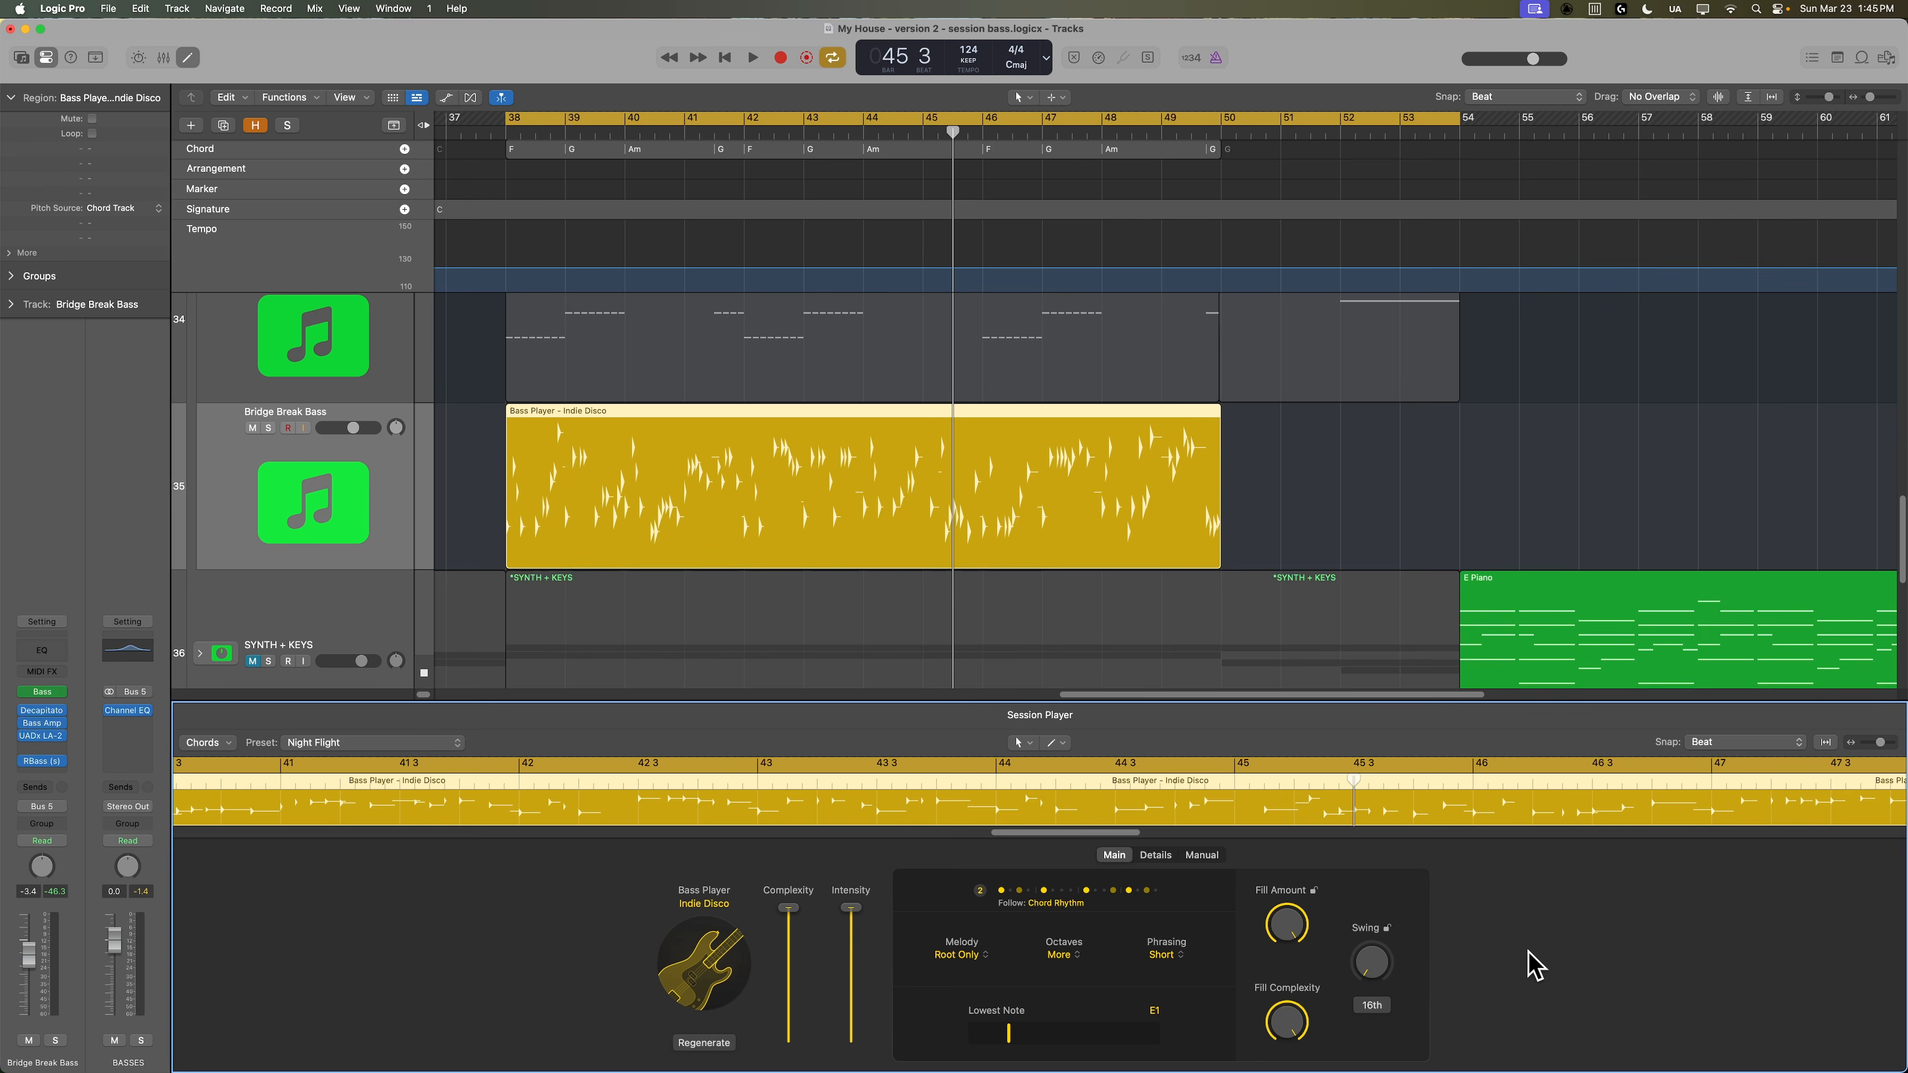
key("space")
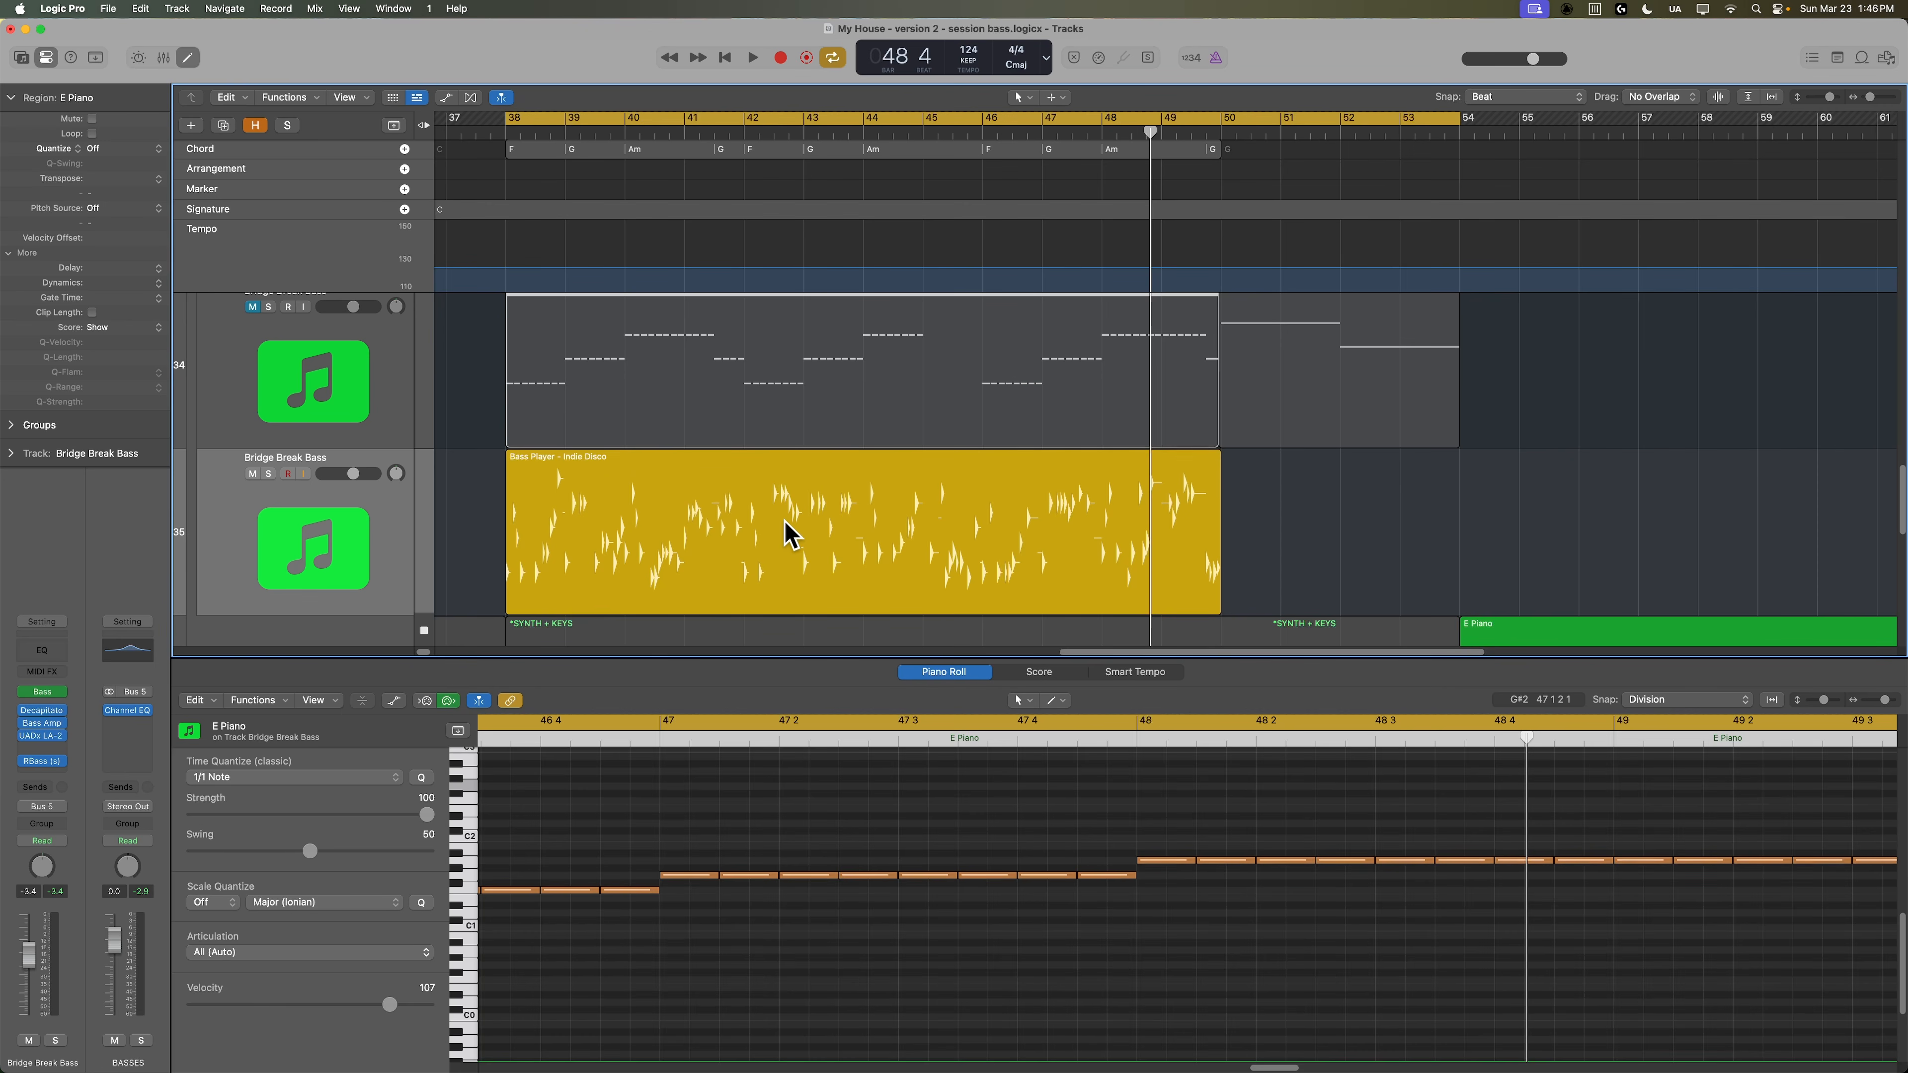
Reopen the Indie Disco region in the Session Player editor and look at its available presets.
left_click(789, 535)
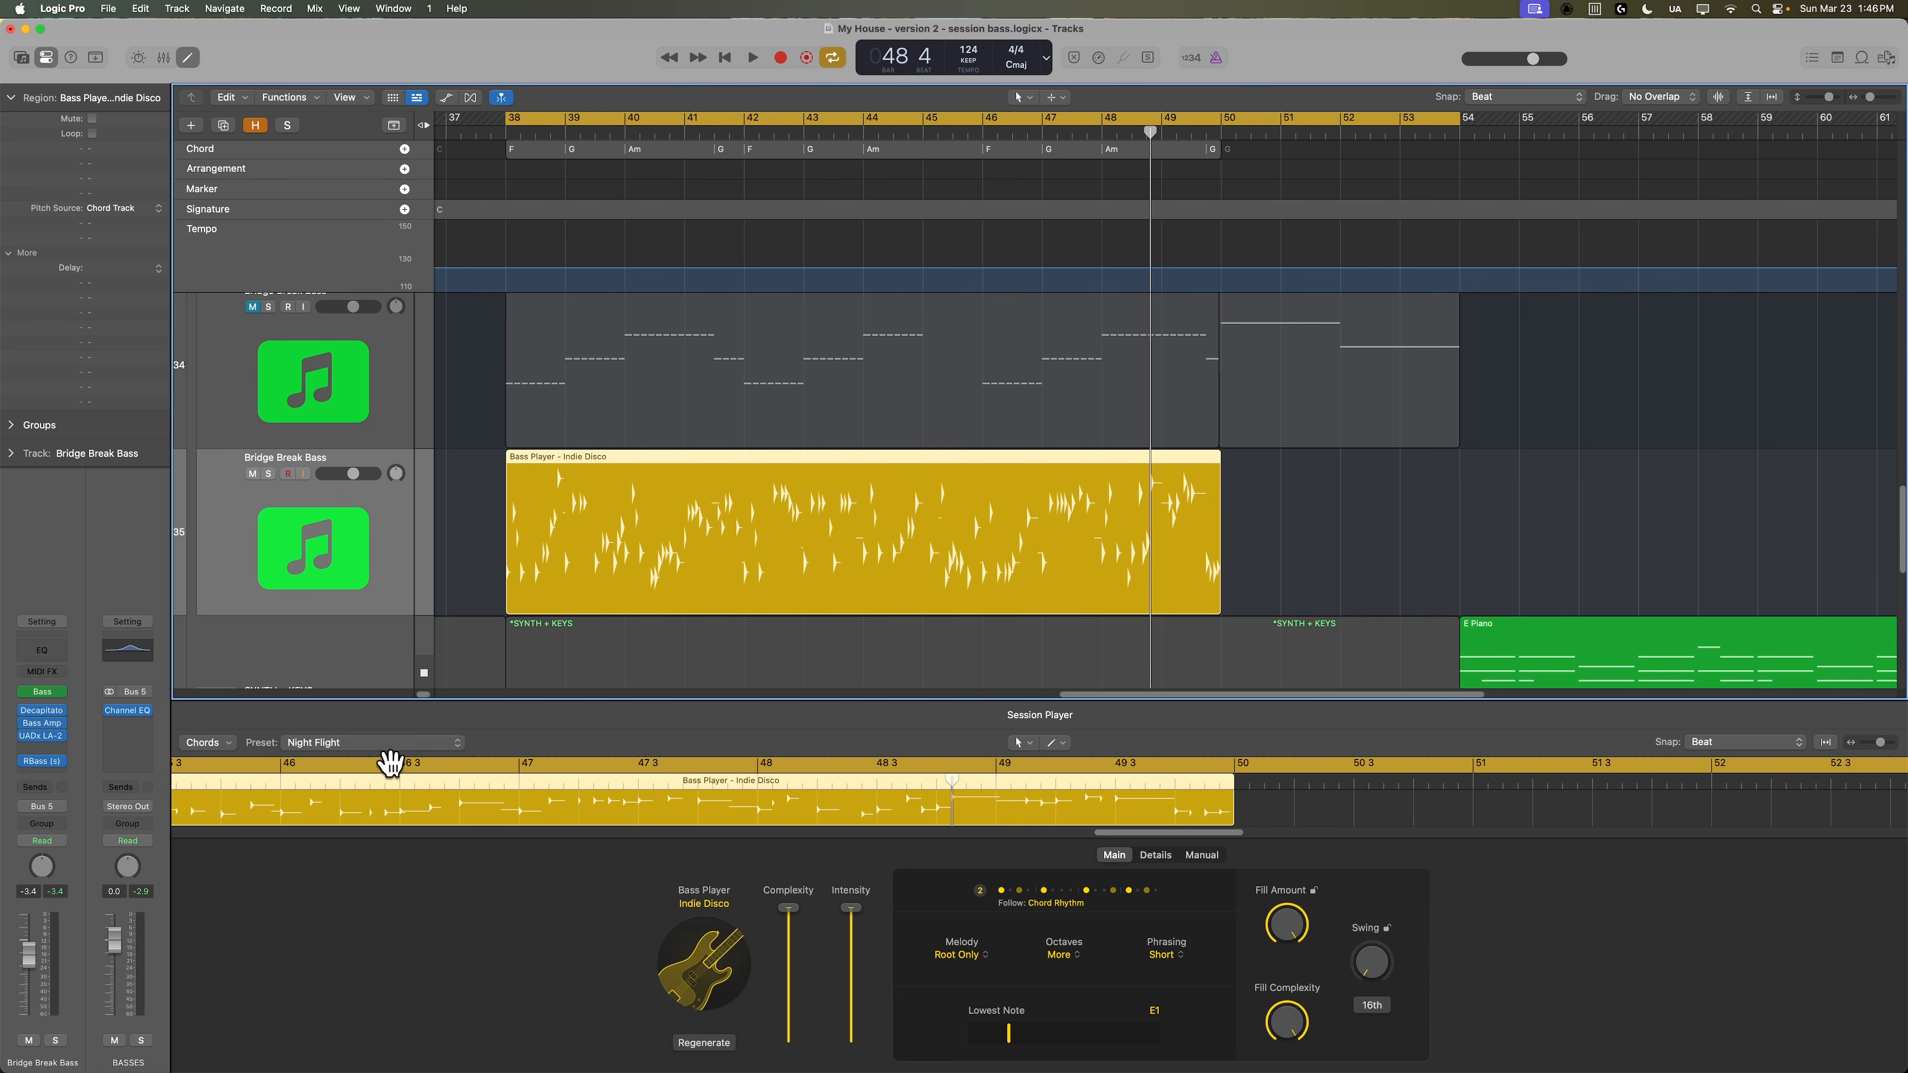
left_click(379, 746)
left_click(530, 887)
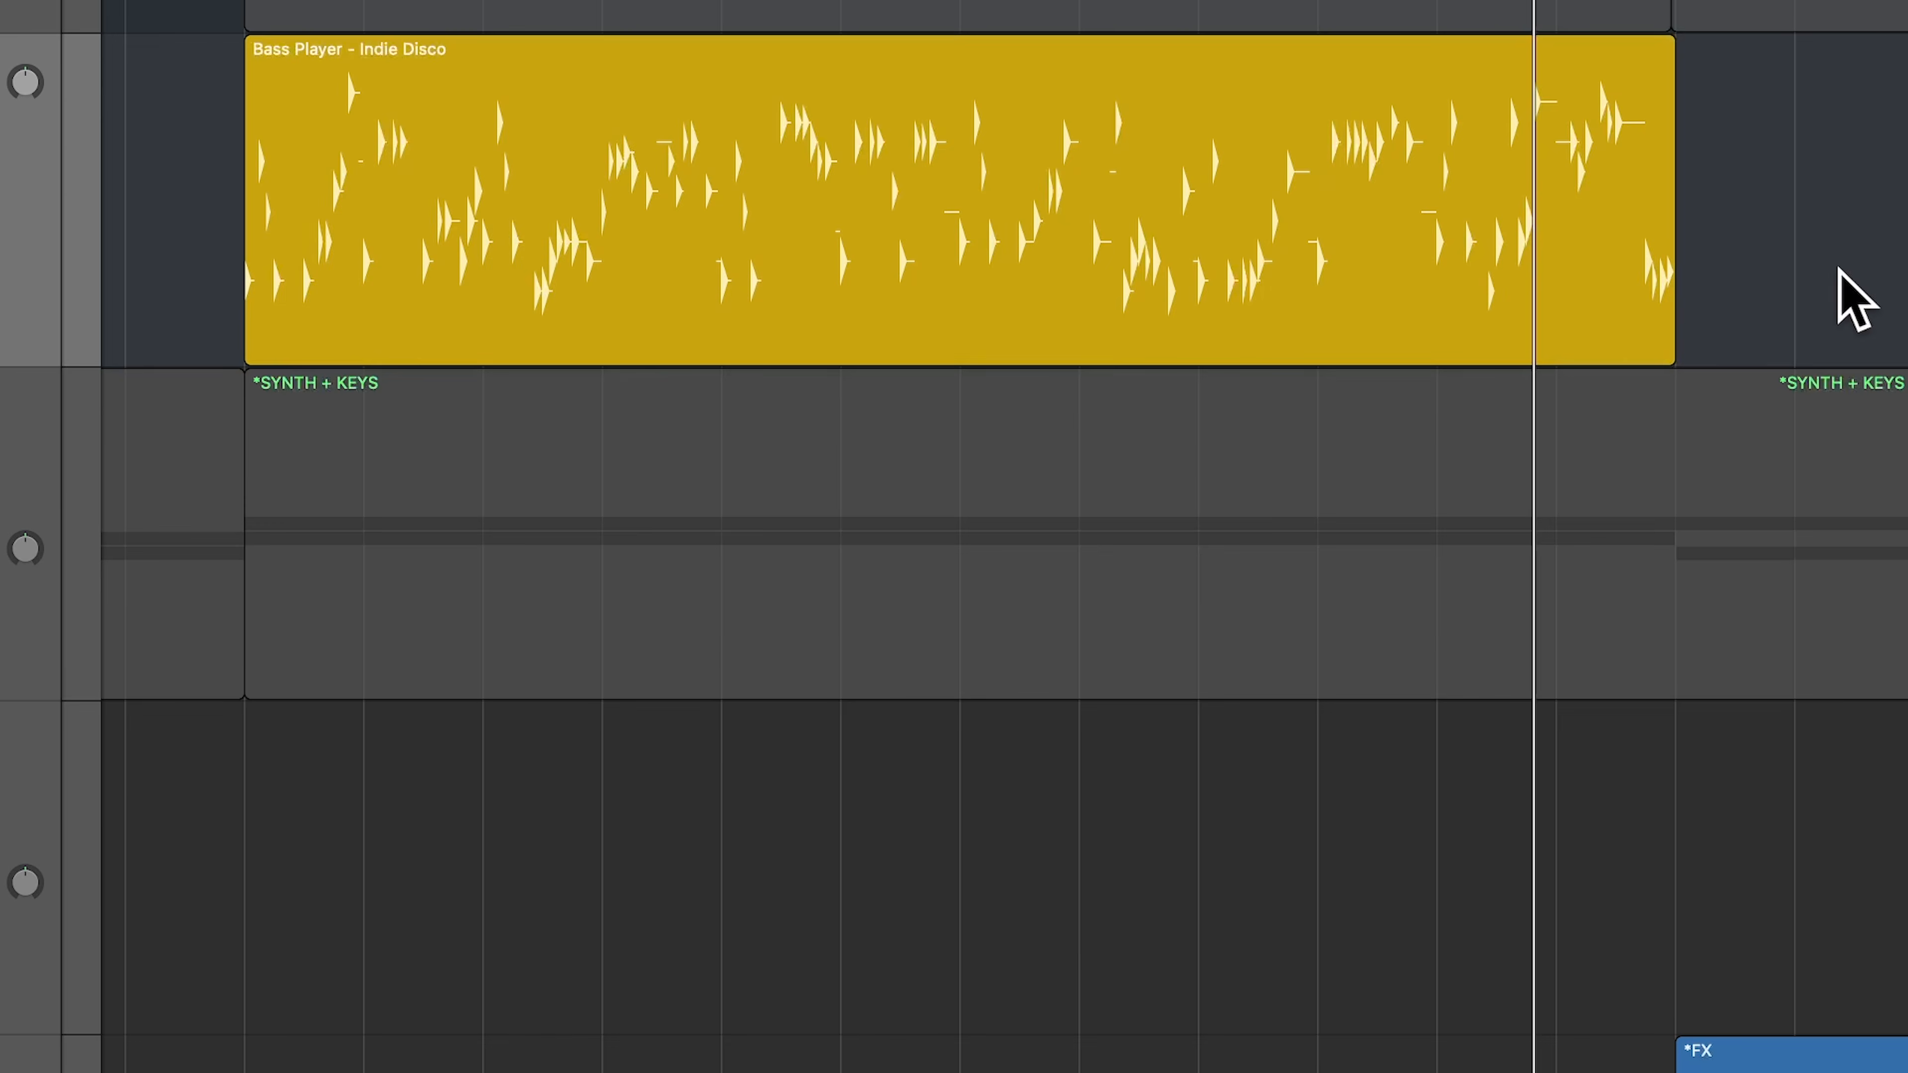
Convert the Bass Player - Indie Disco region to a MIDI region.
right_click(583, 493)
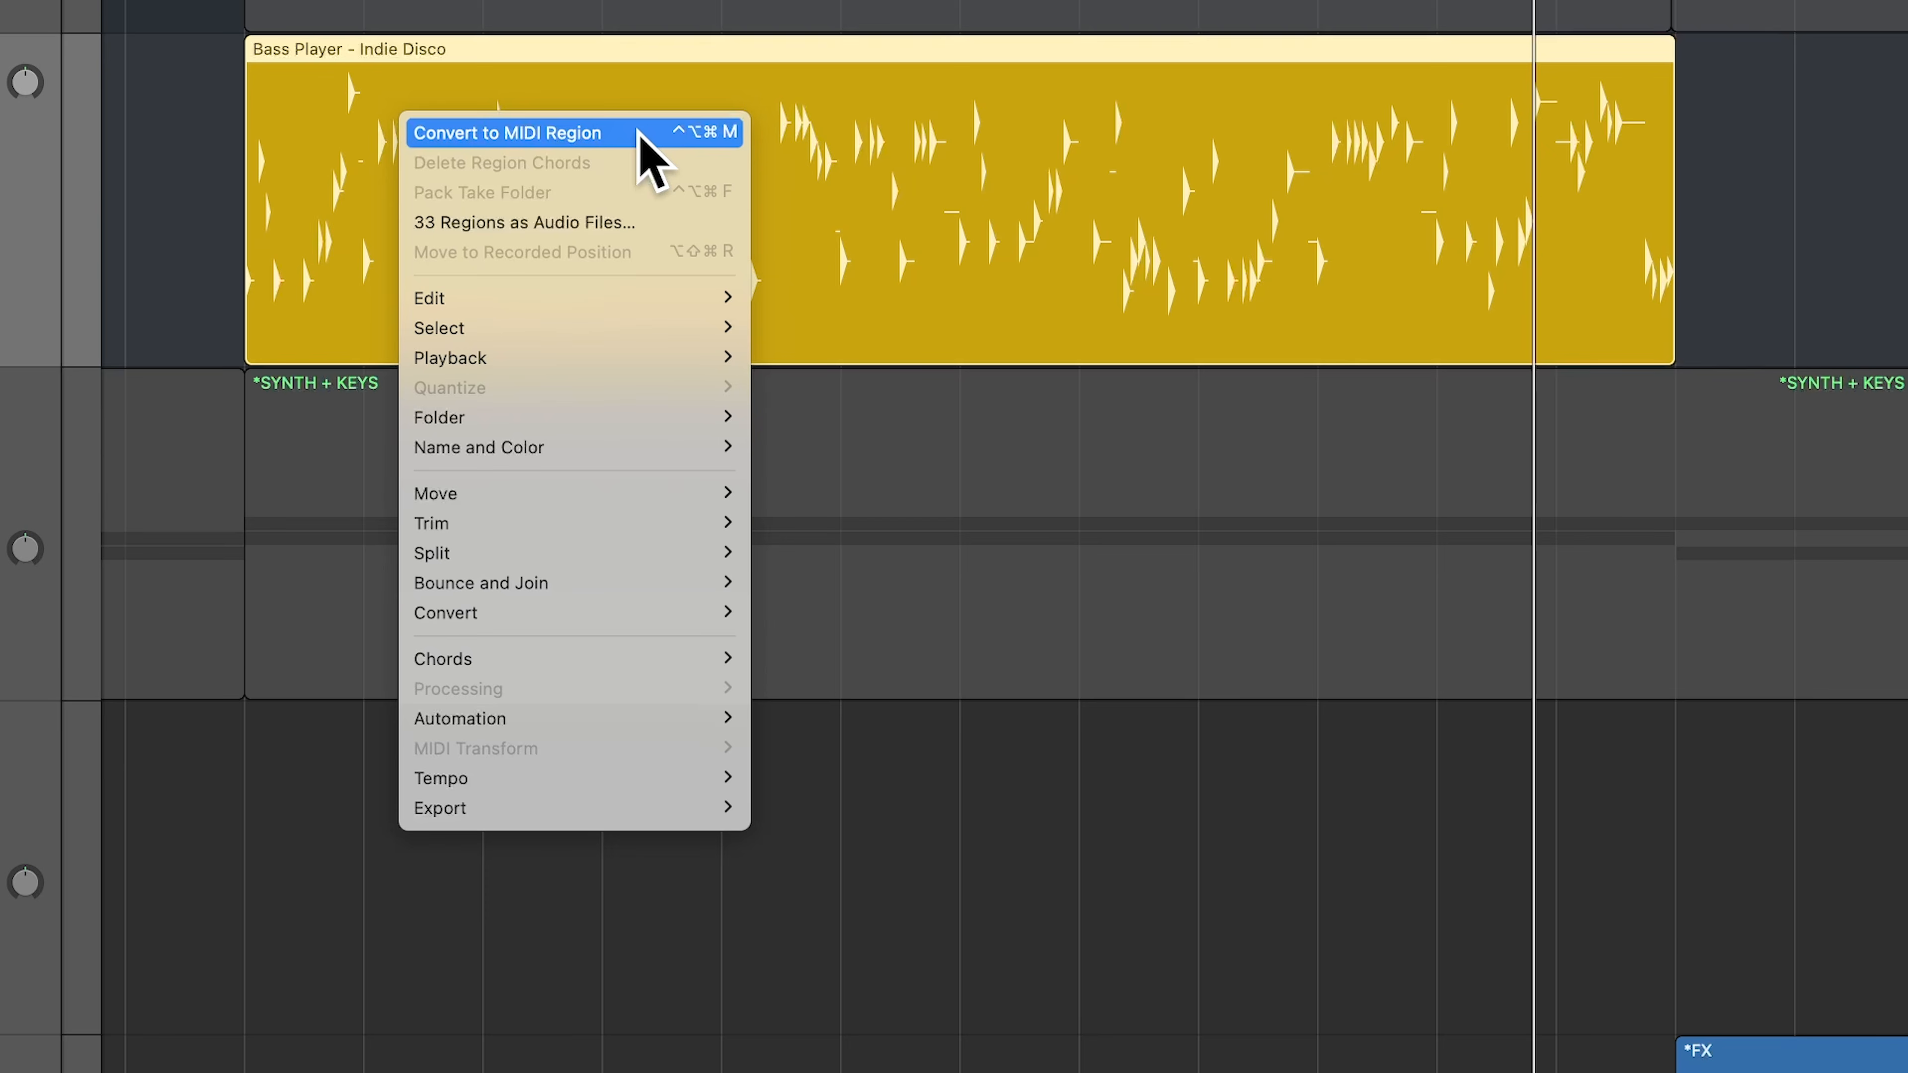
mouse_move(613, 605)
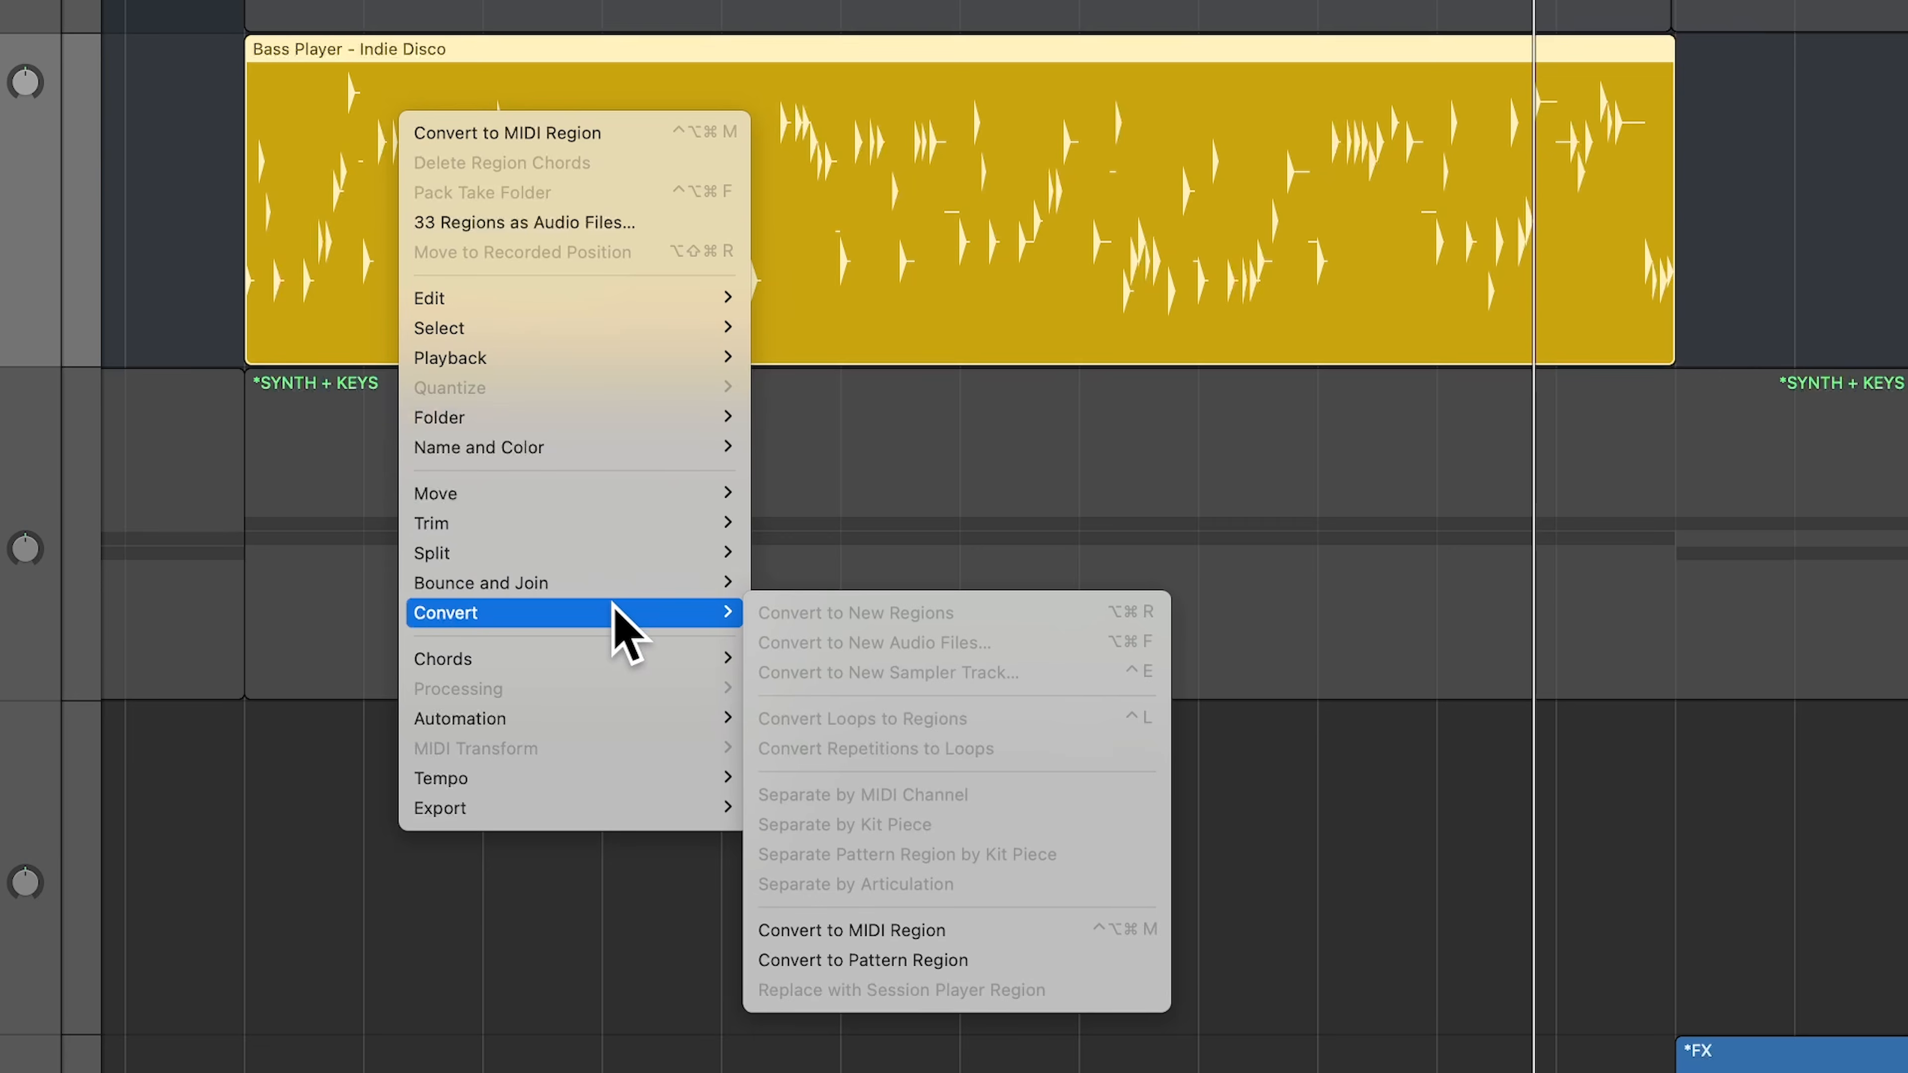
left_click(1005, 930)
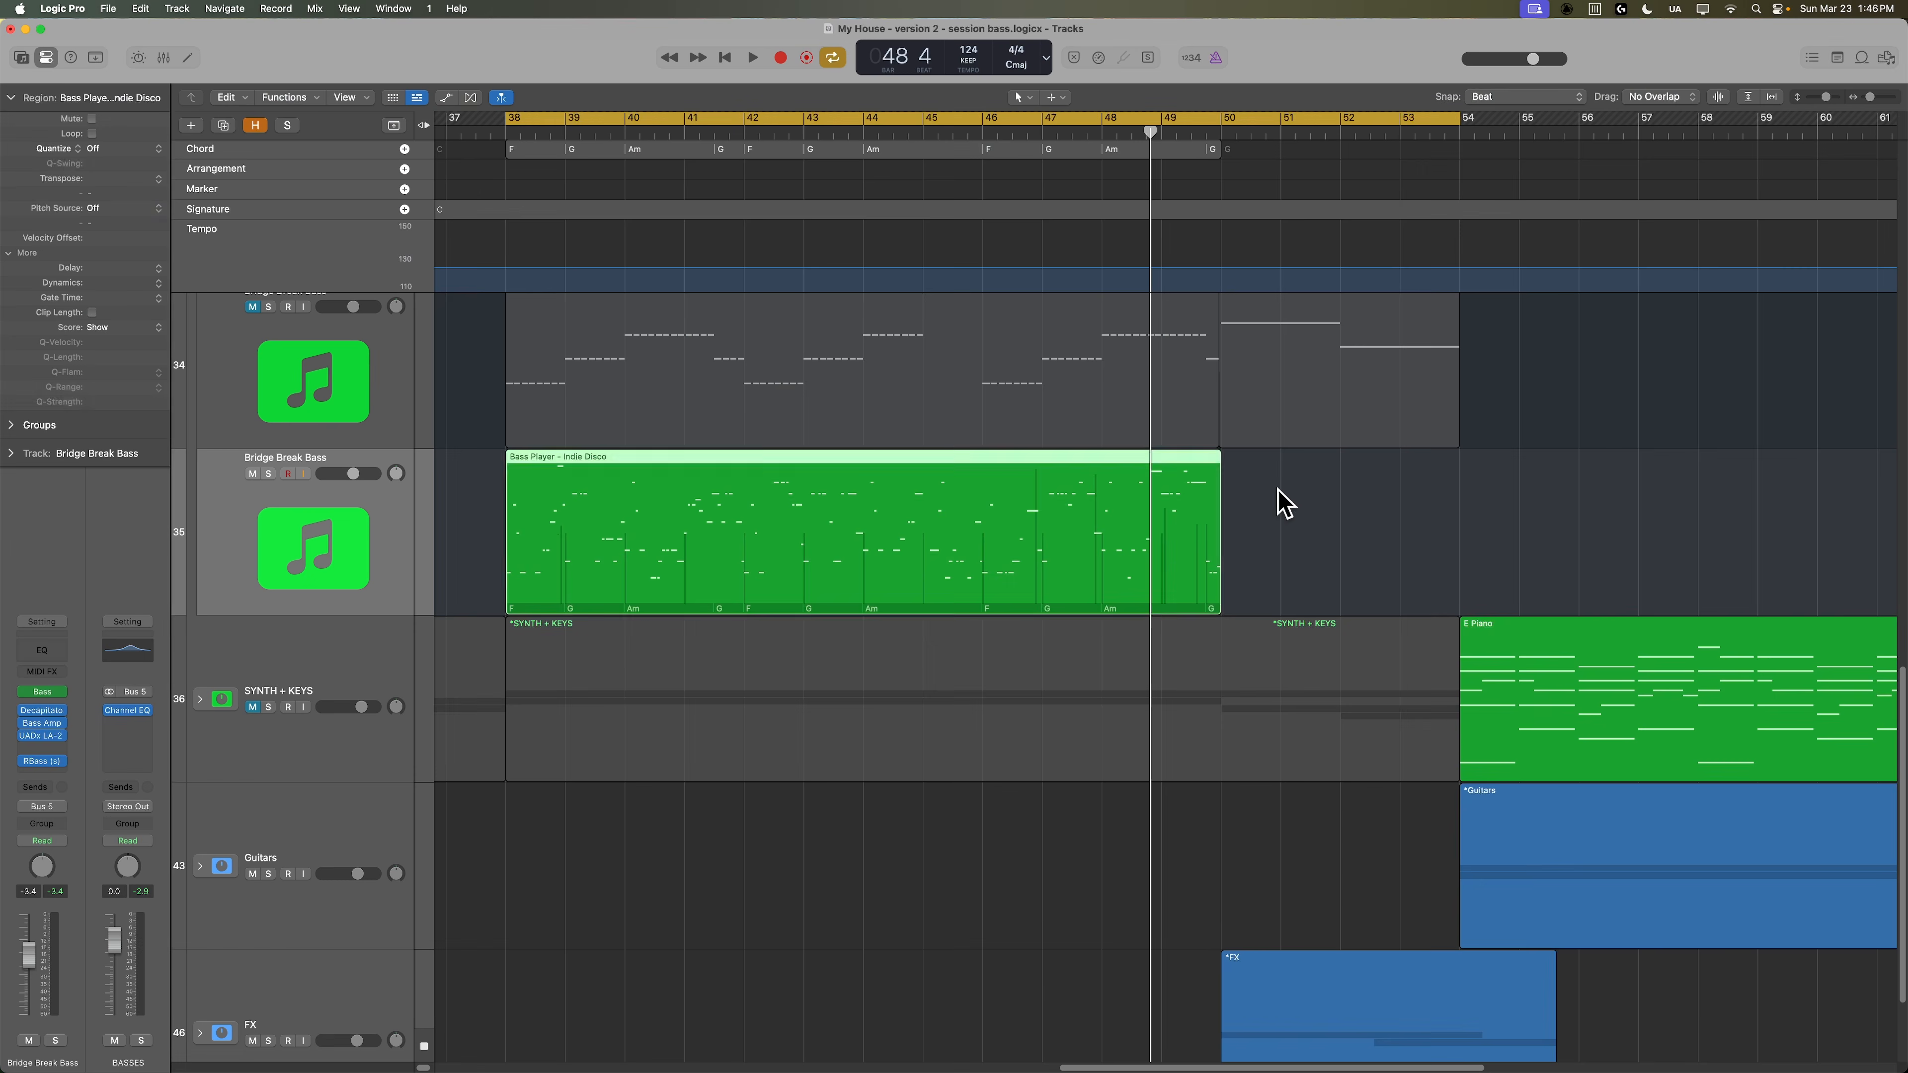
Place the playhead at bar 38, keep the Marquee Tool as the secondary tool and set Snap to Division.
left_click(496, 133)
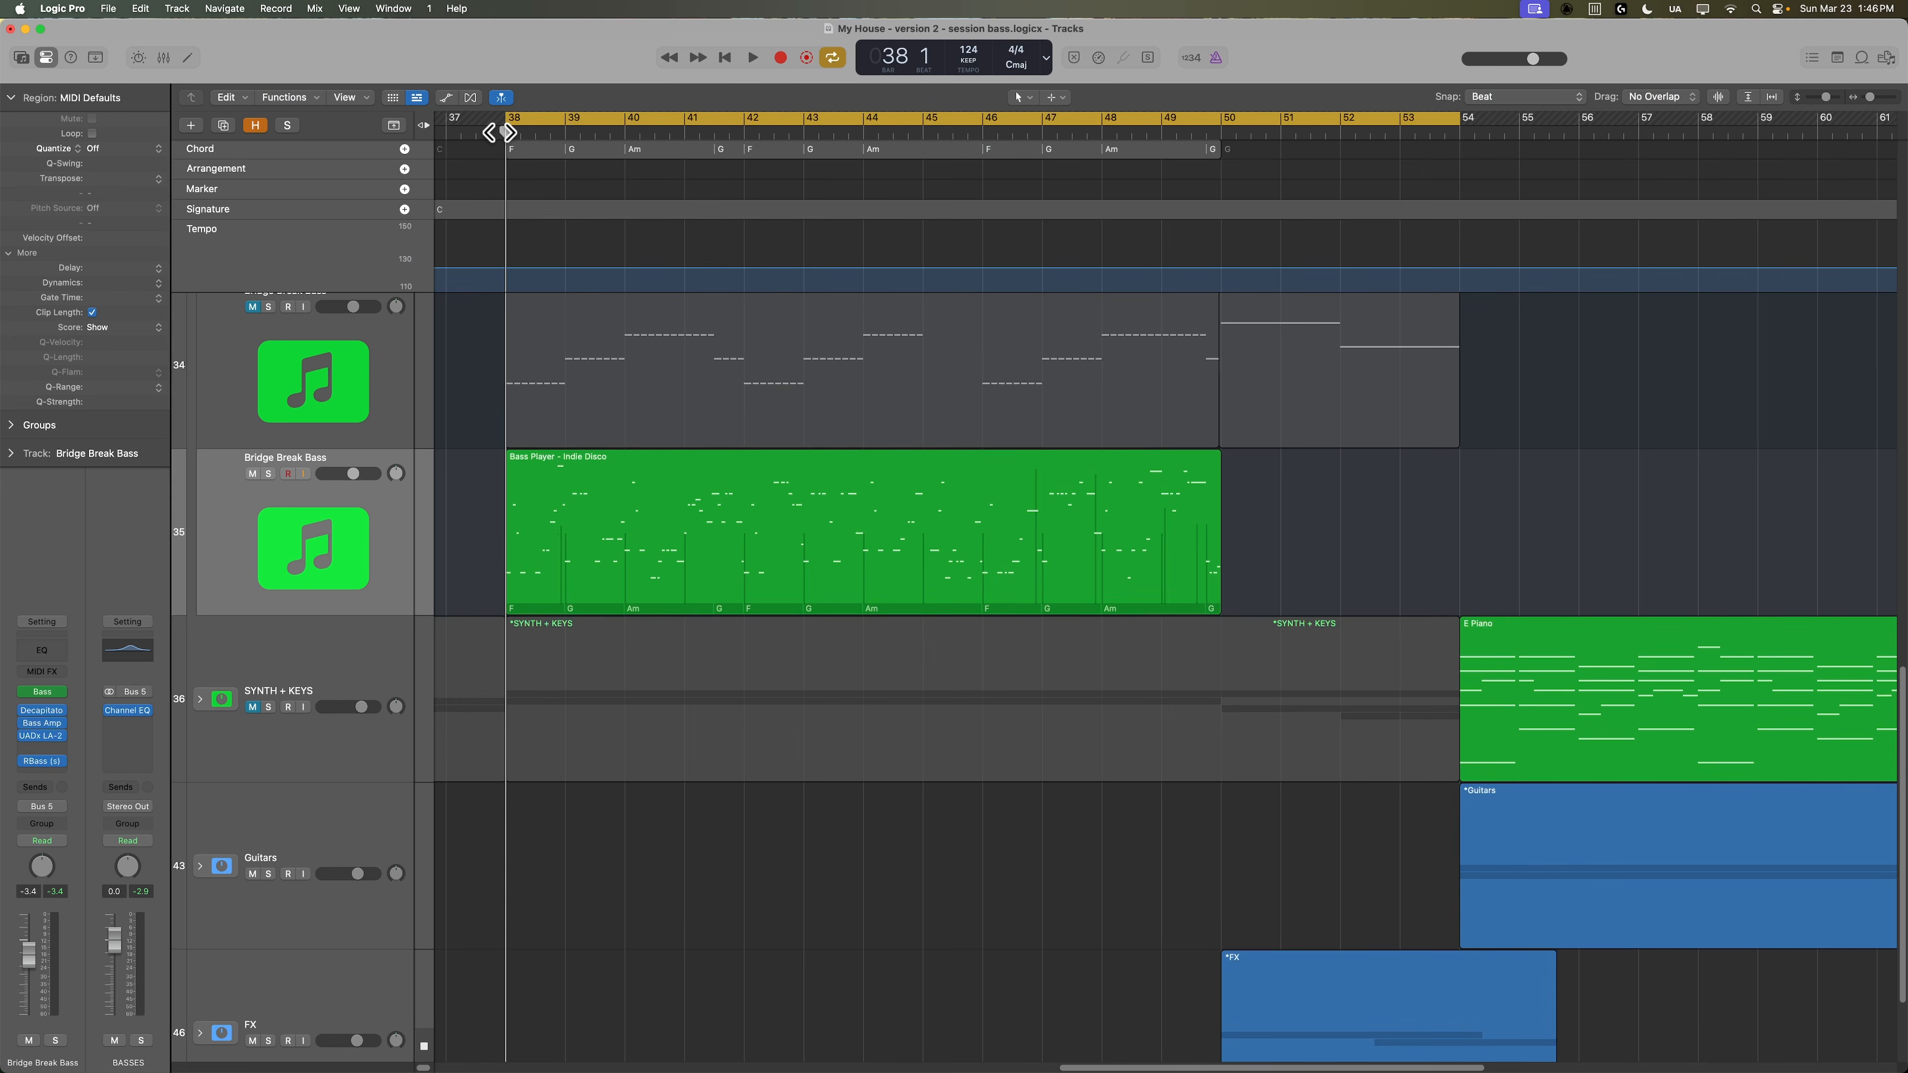
key("super+Right")
key("super+Right")
key("super+Right")
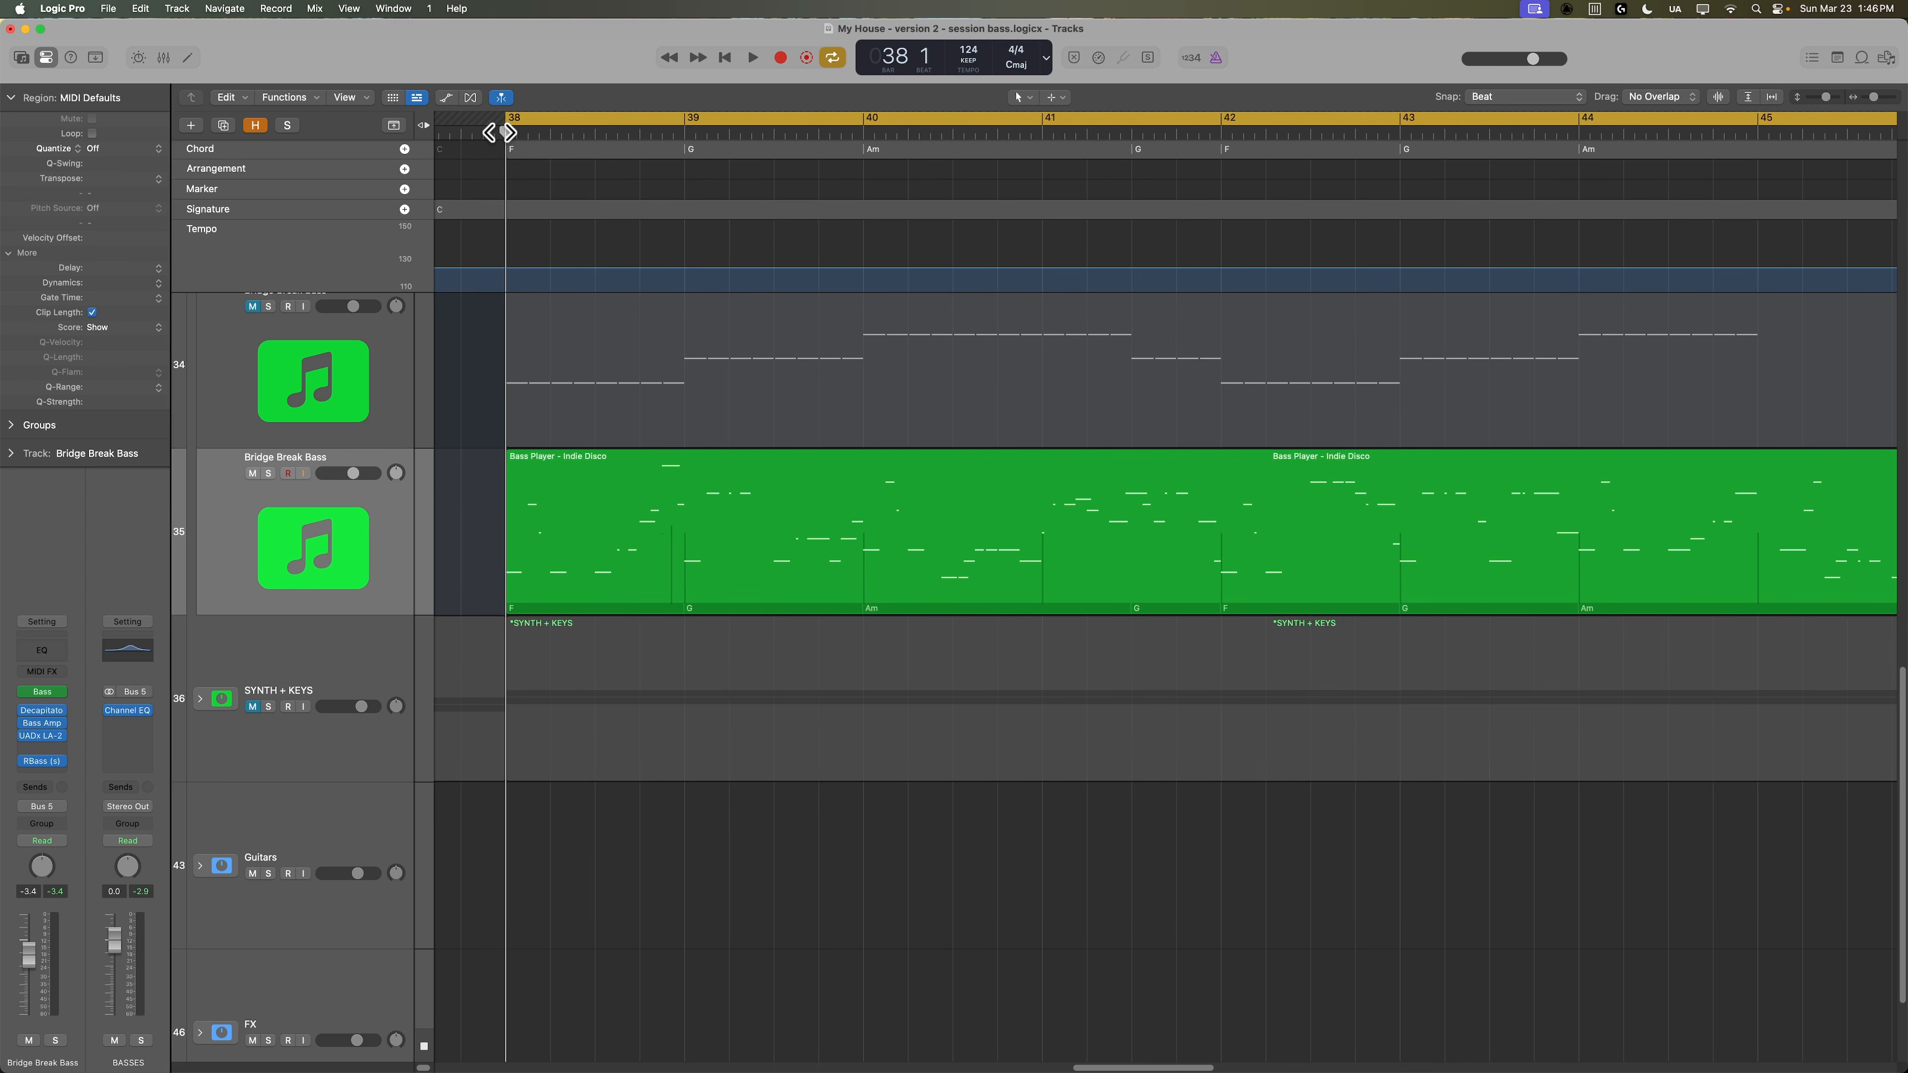
left_click(1057, 98)
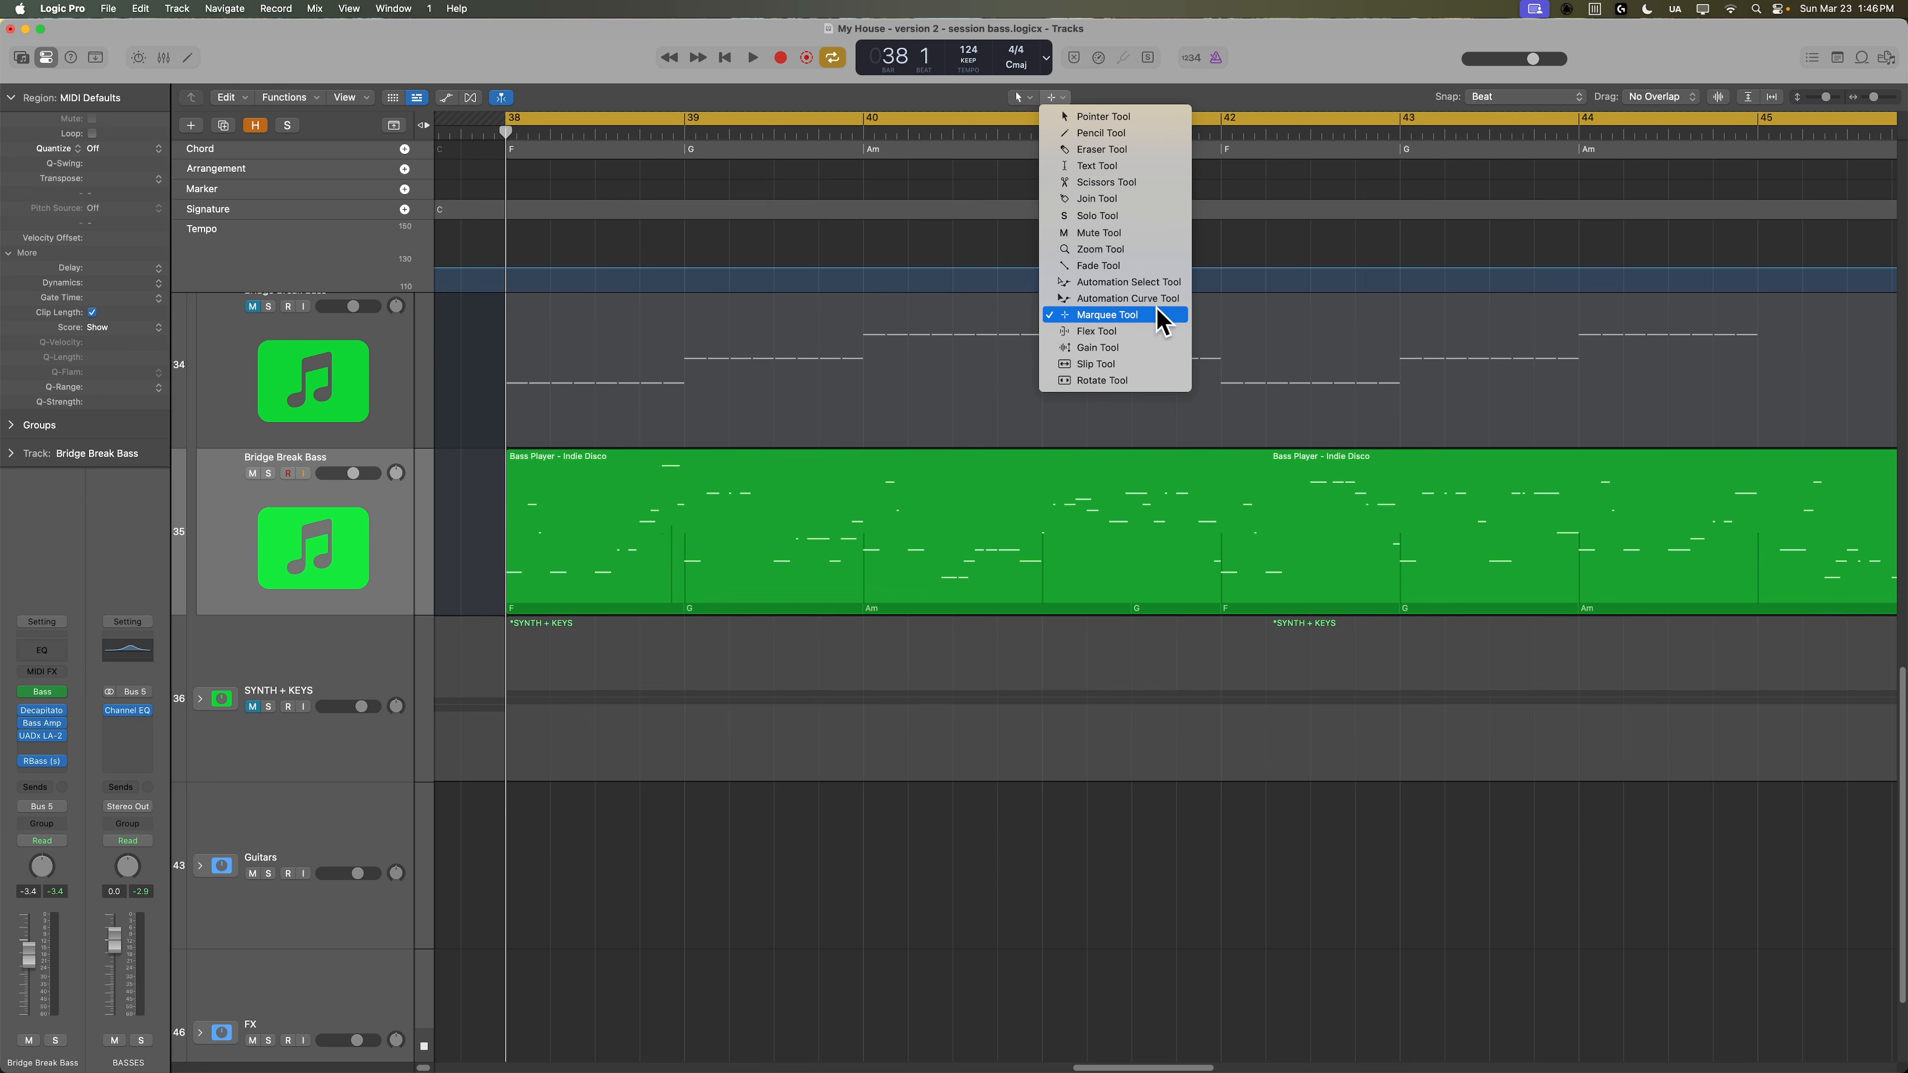
left_click(1181, 314)
left_click(1513, 99)
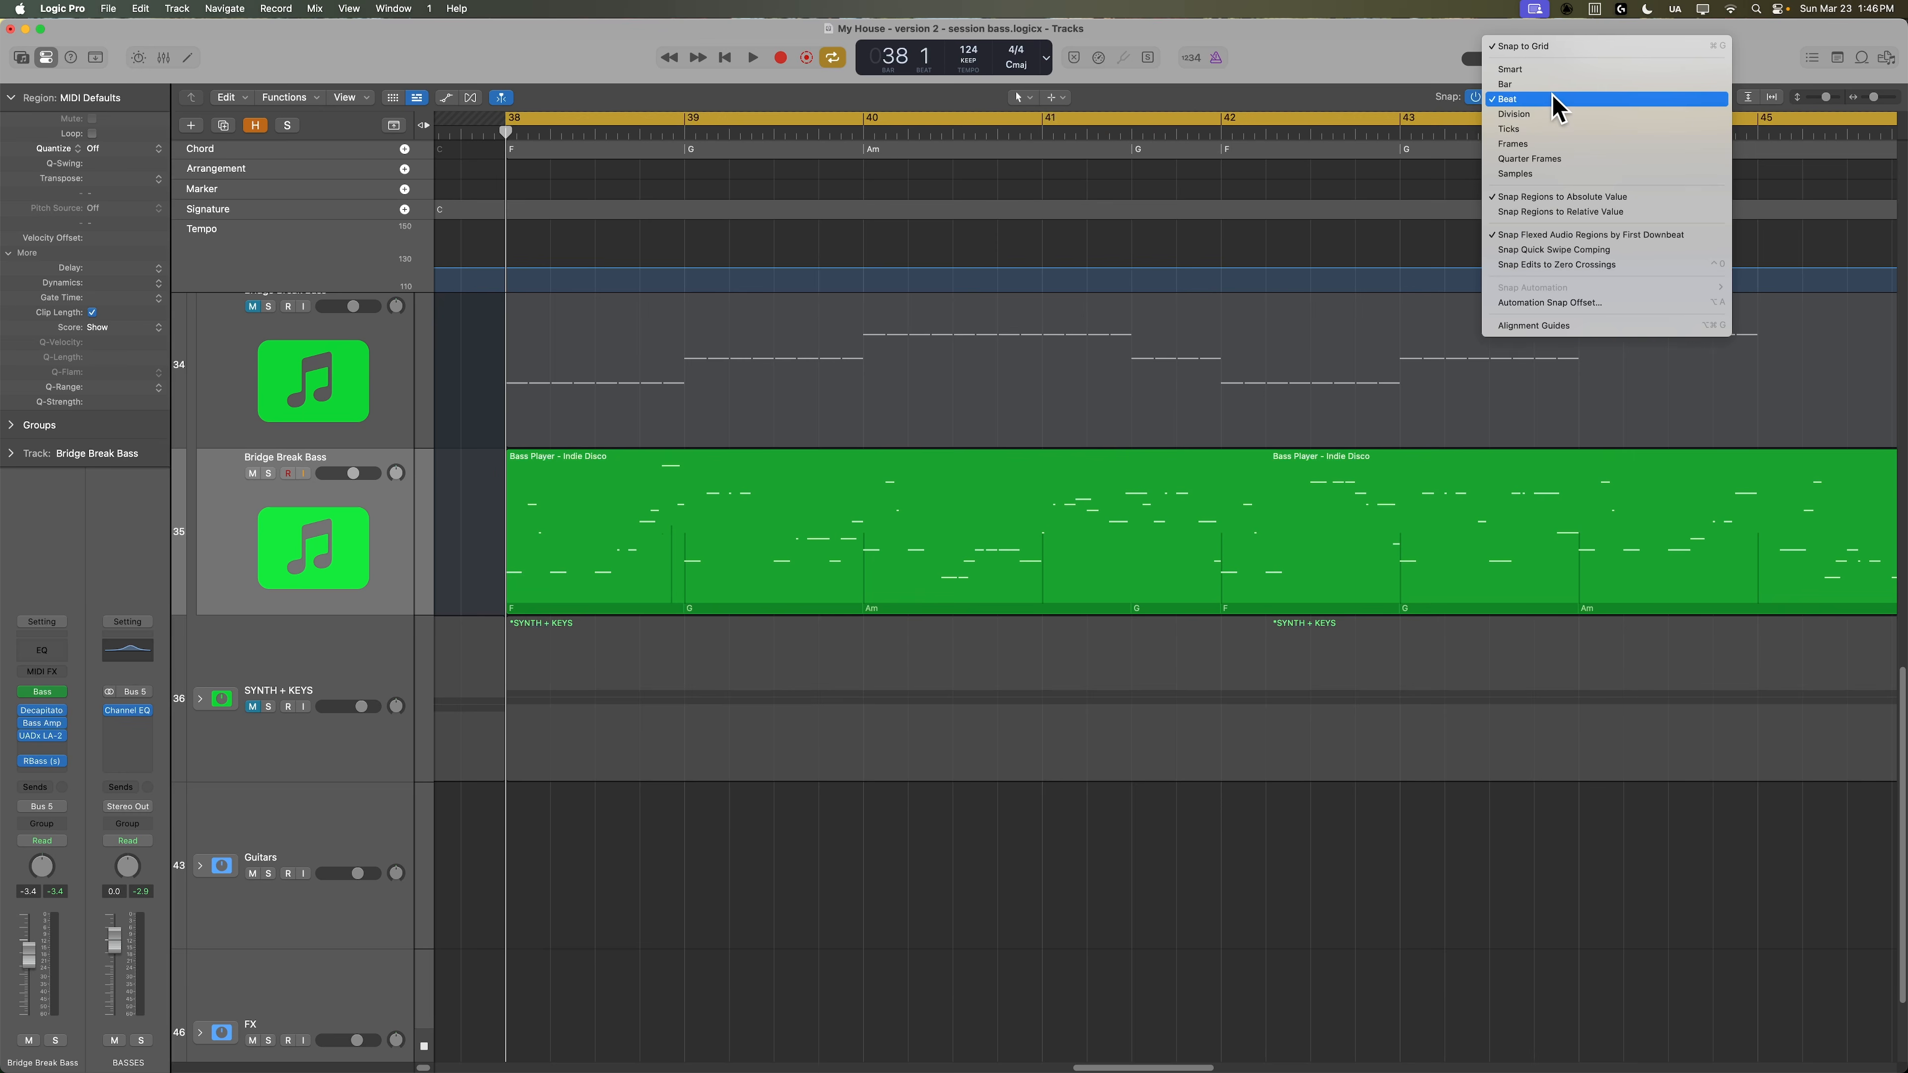
left_click(1553, 115)
key("super+Right")
key("super+Right")
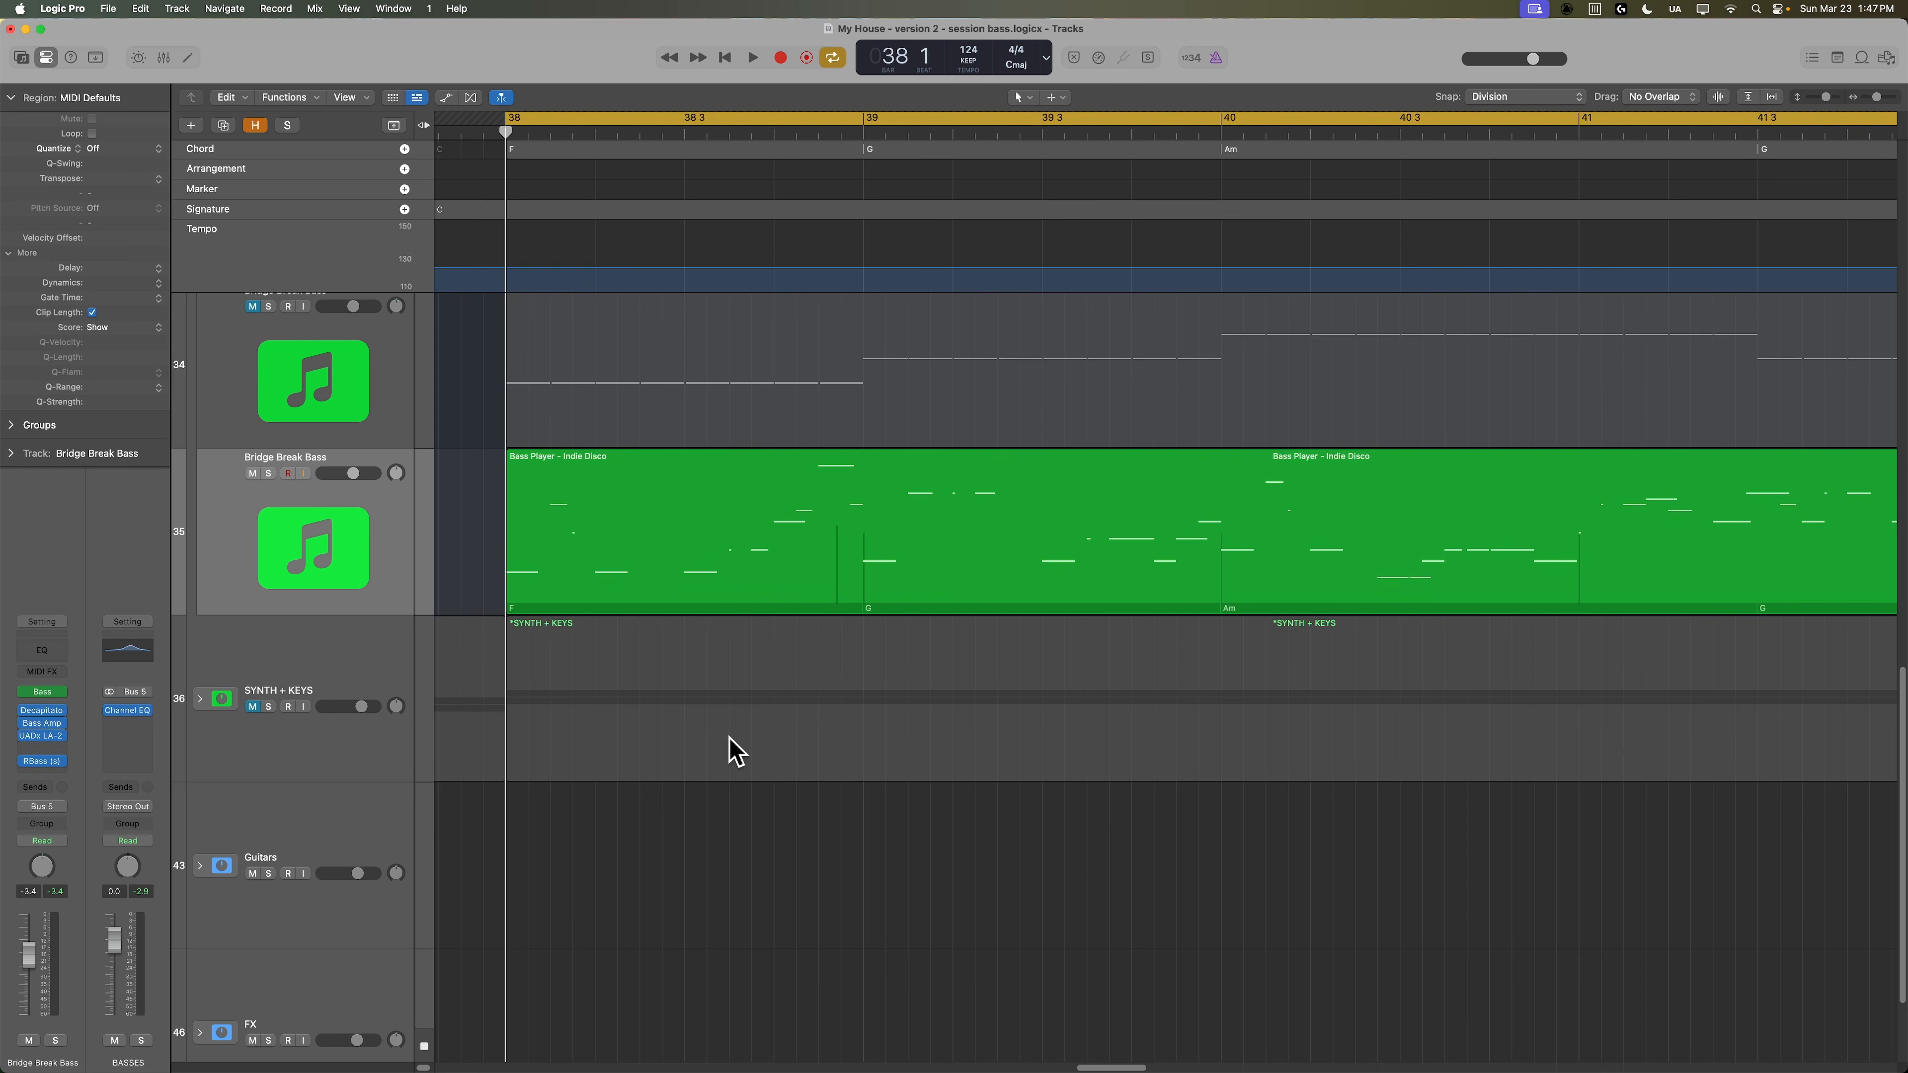
Audition from bar 38 and separate the fill at the end of bar 38 into its own region, splitting crossing notes.
key("space")
scroll(792, 785, "right", 5)
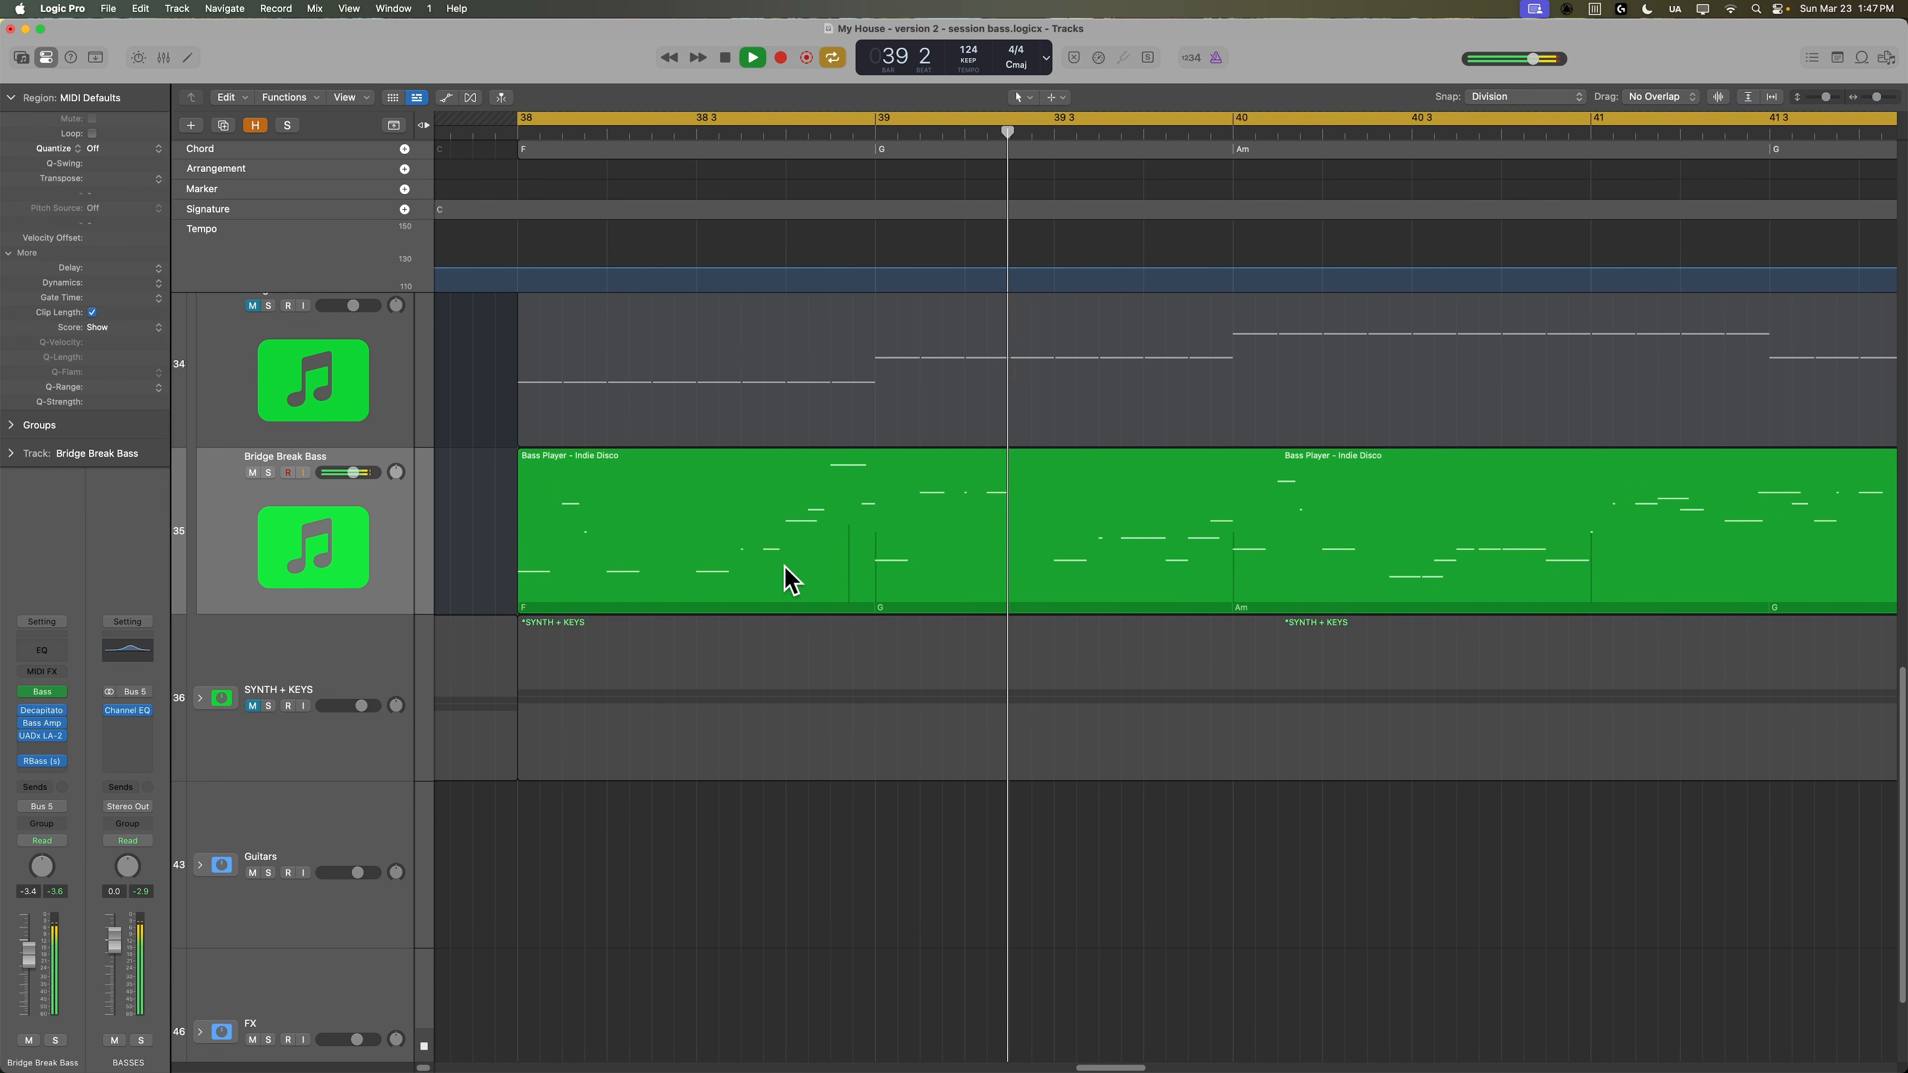
left_click_drag(756, 493, 848, 563)
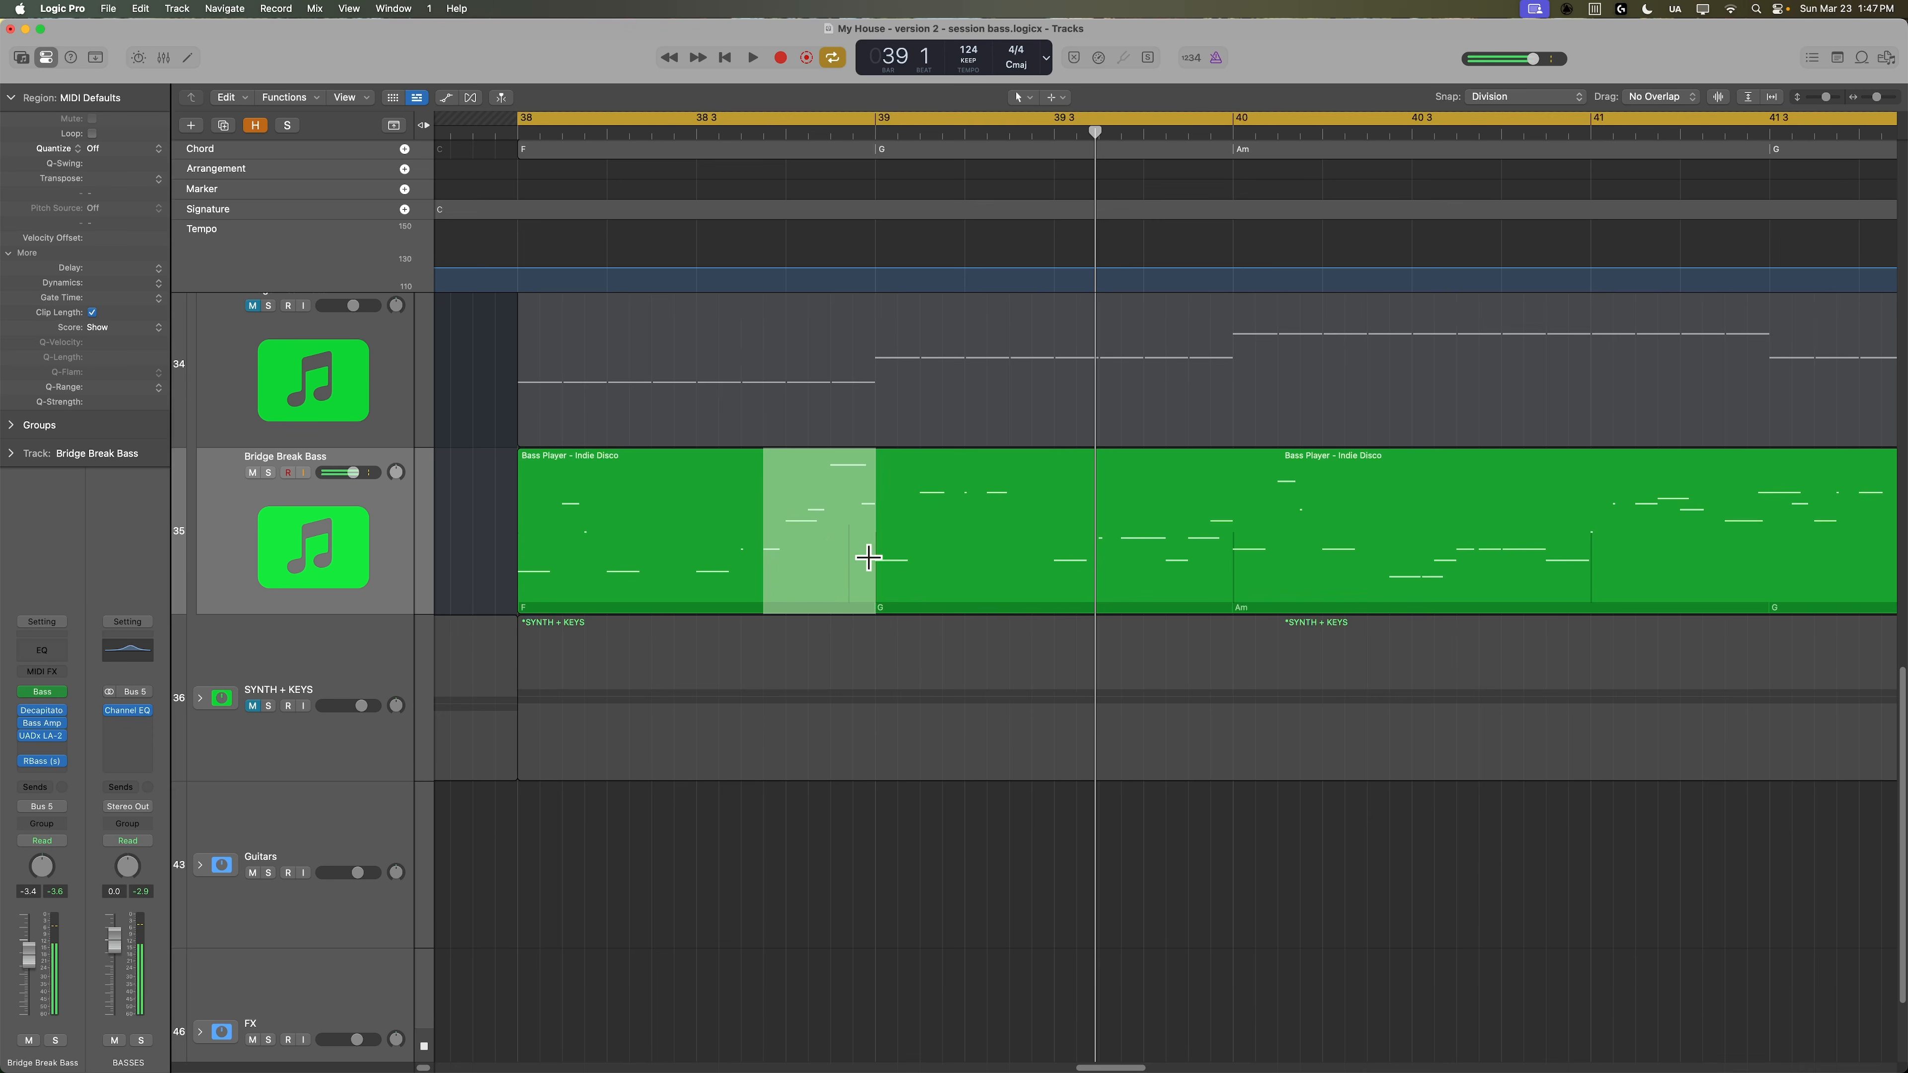
left_click(809, 539)
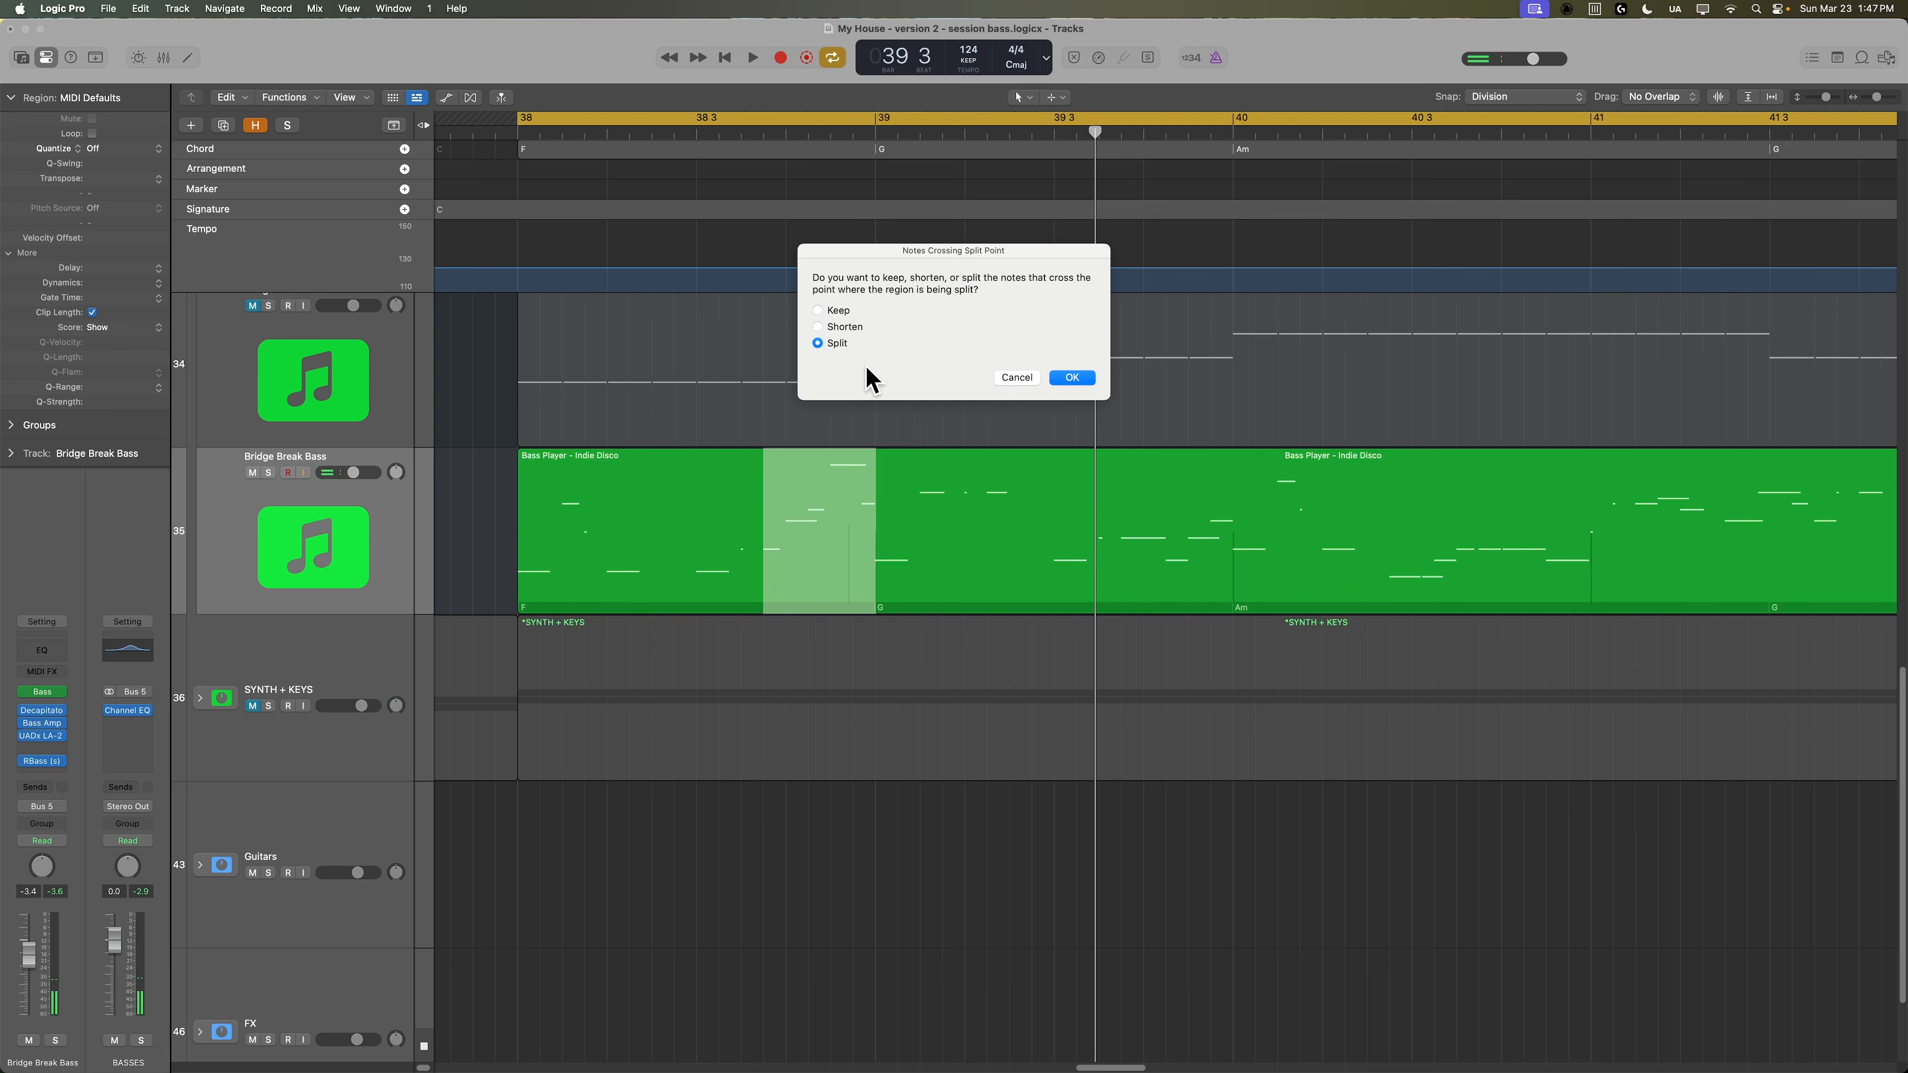
left_click(1070, 378)
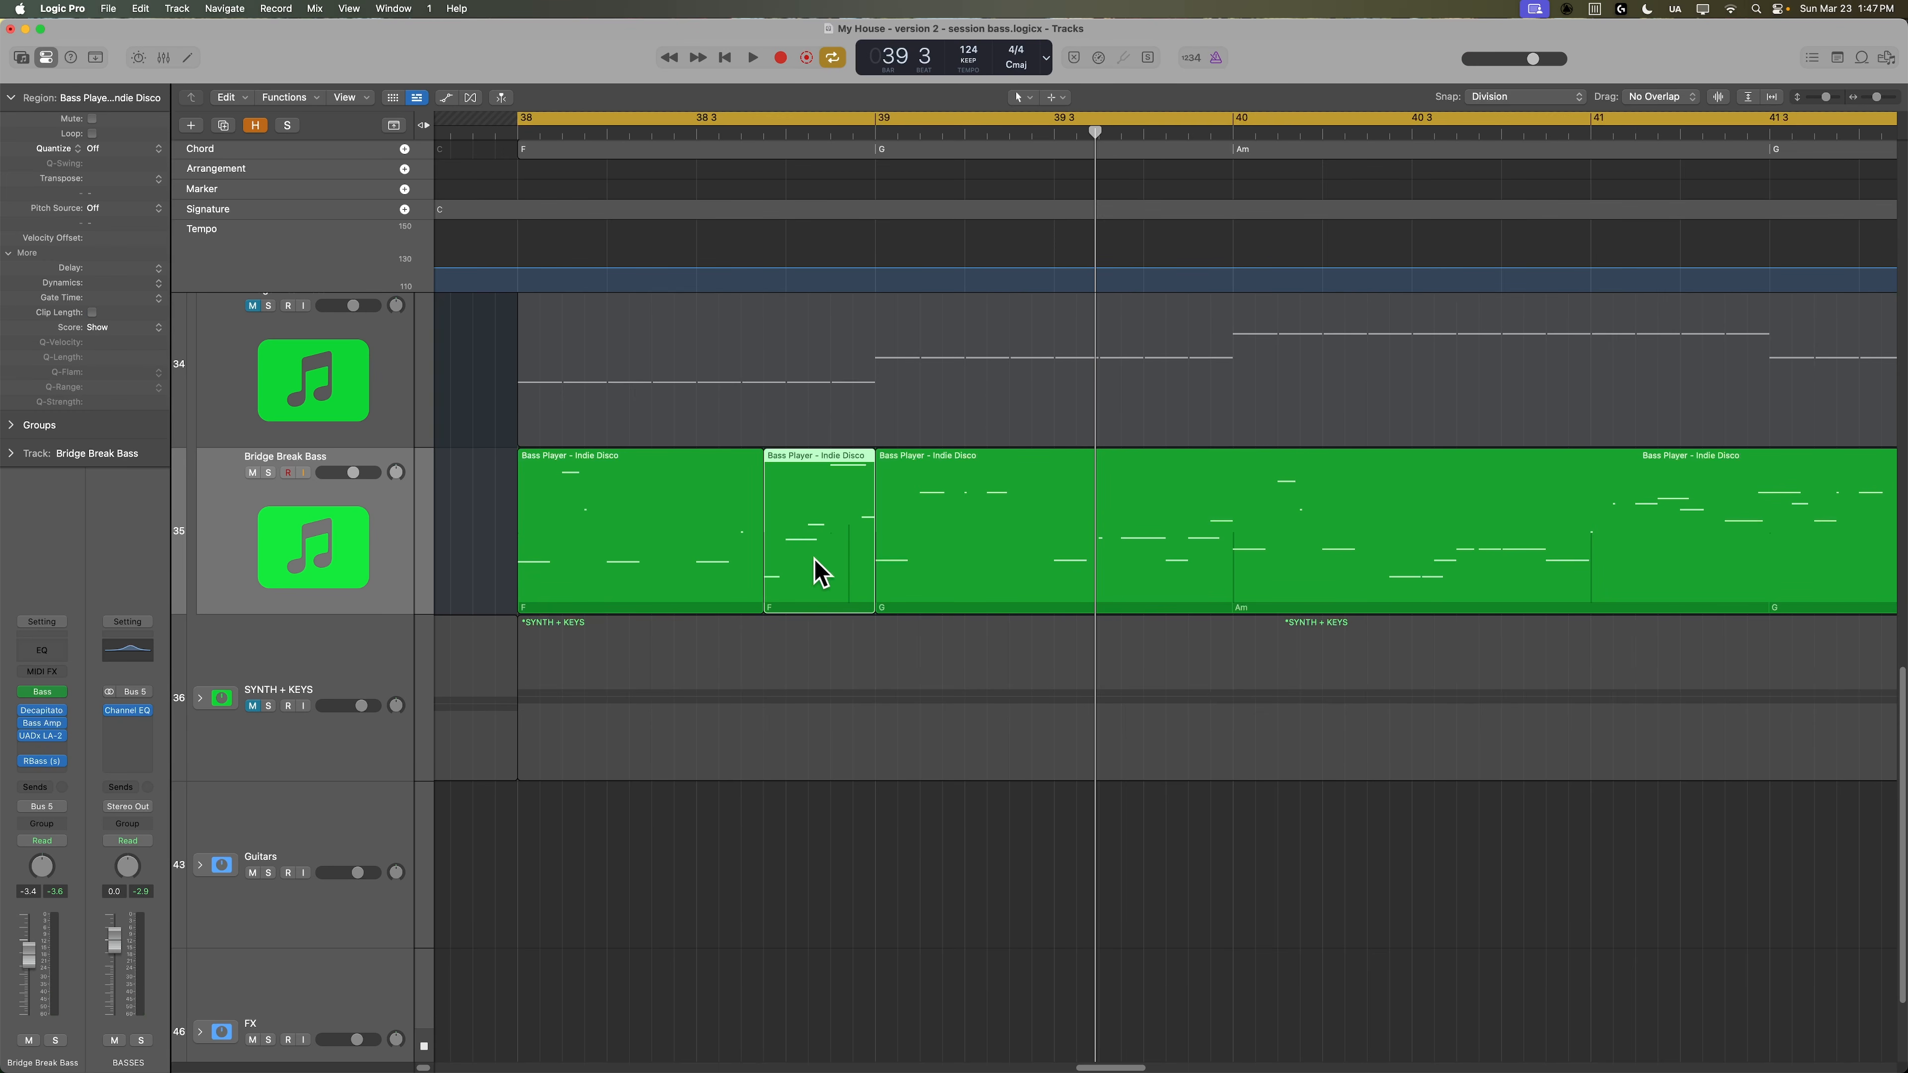
Keep the drag mode at No Overlap and move the bar 38 fill onto the original Bridge Break Bass track.
left_click(1658, 97)
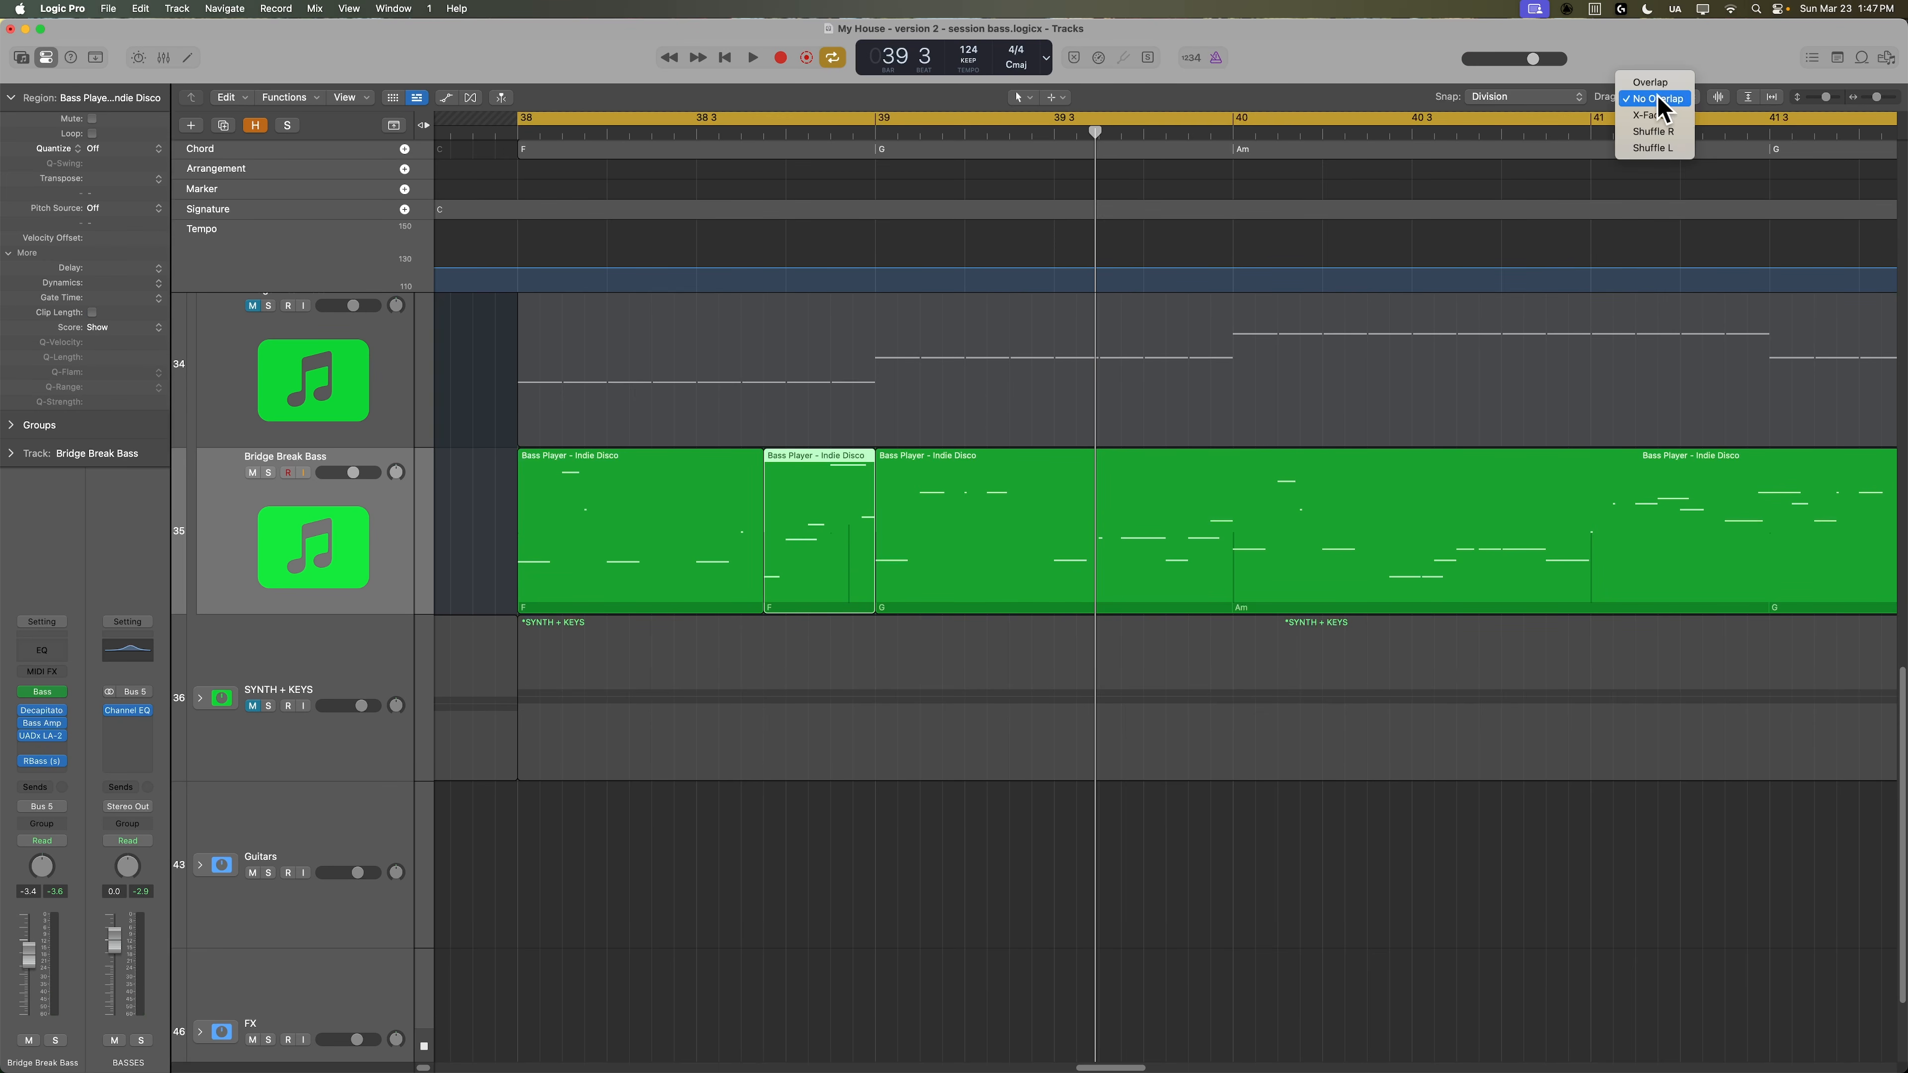
left_click(1682, 100)
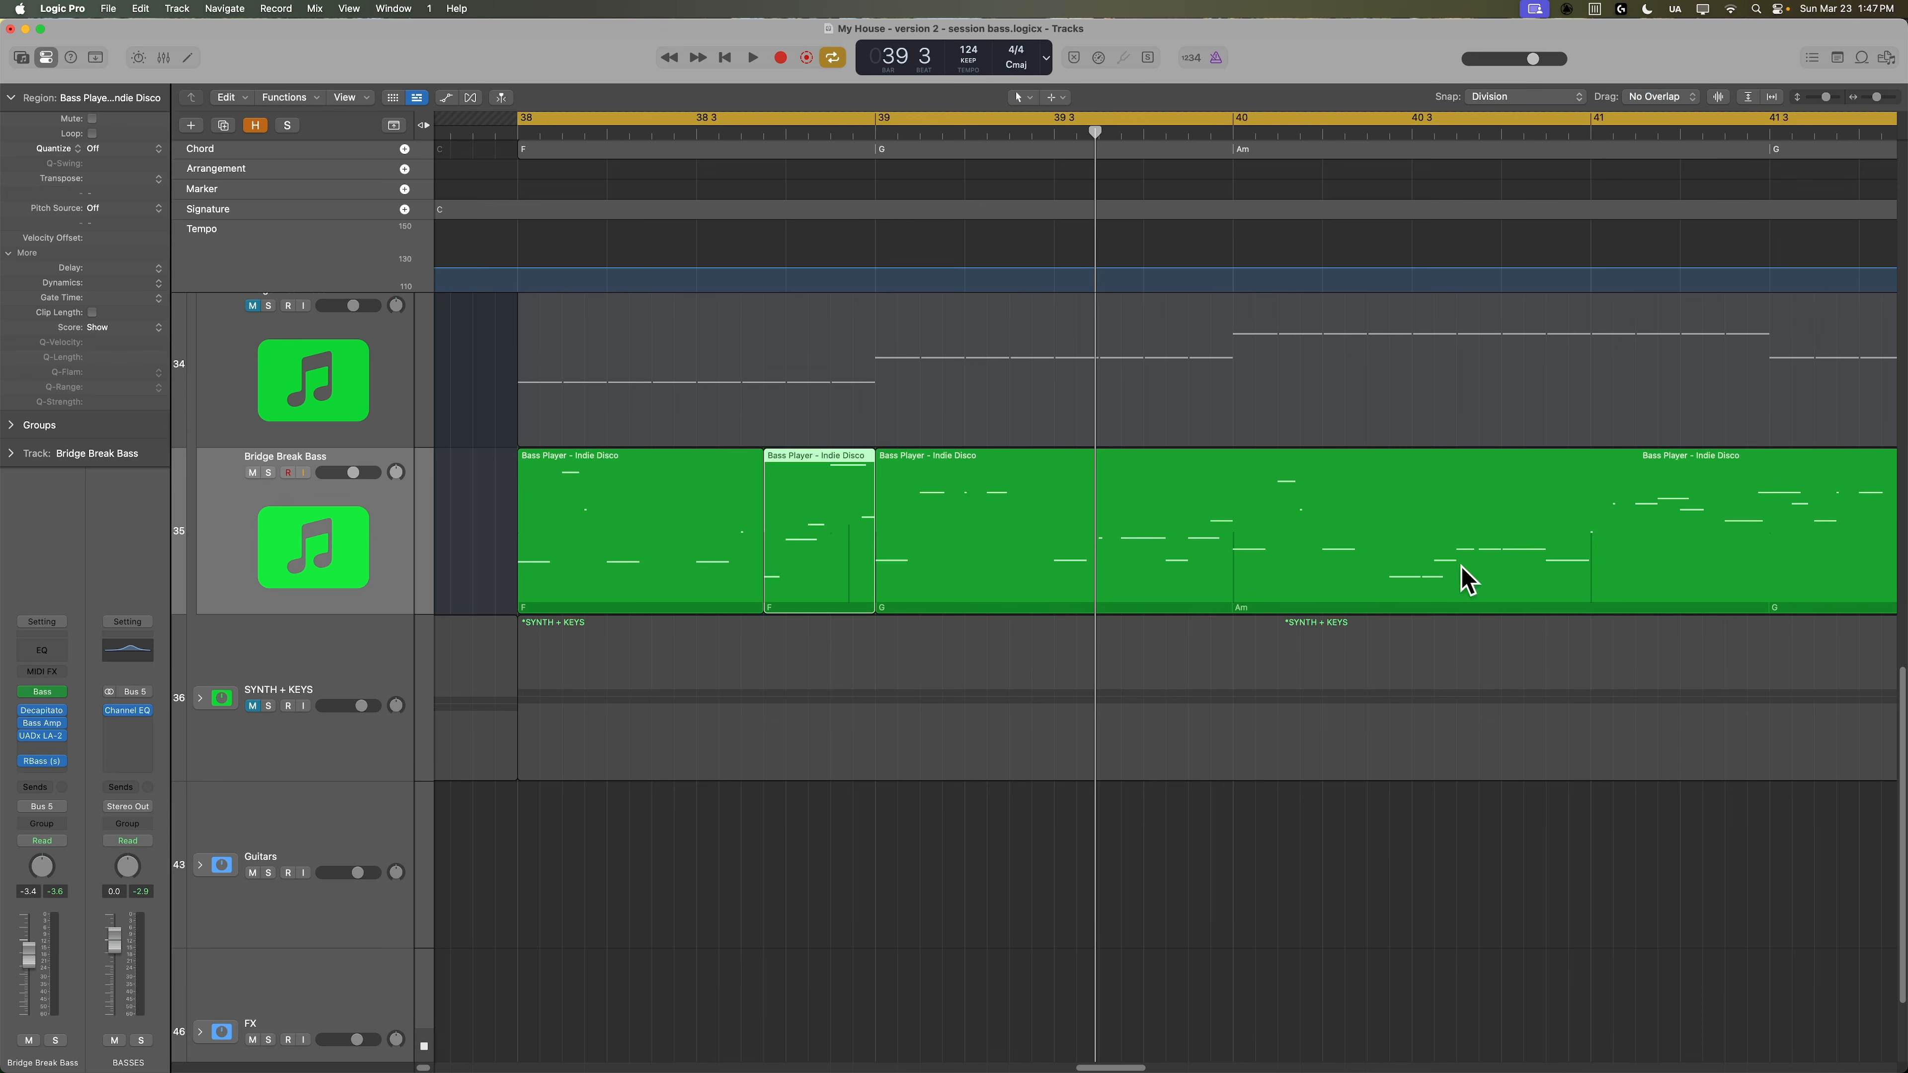
scroll(894, 950, "up", 3)
left_click_drag(794, 725, 826, 551)
left_click(724, 536)
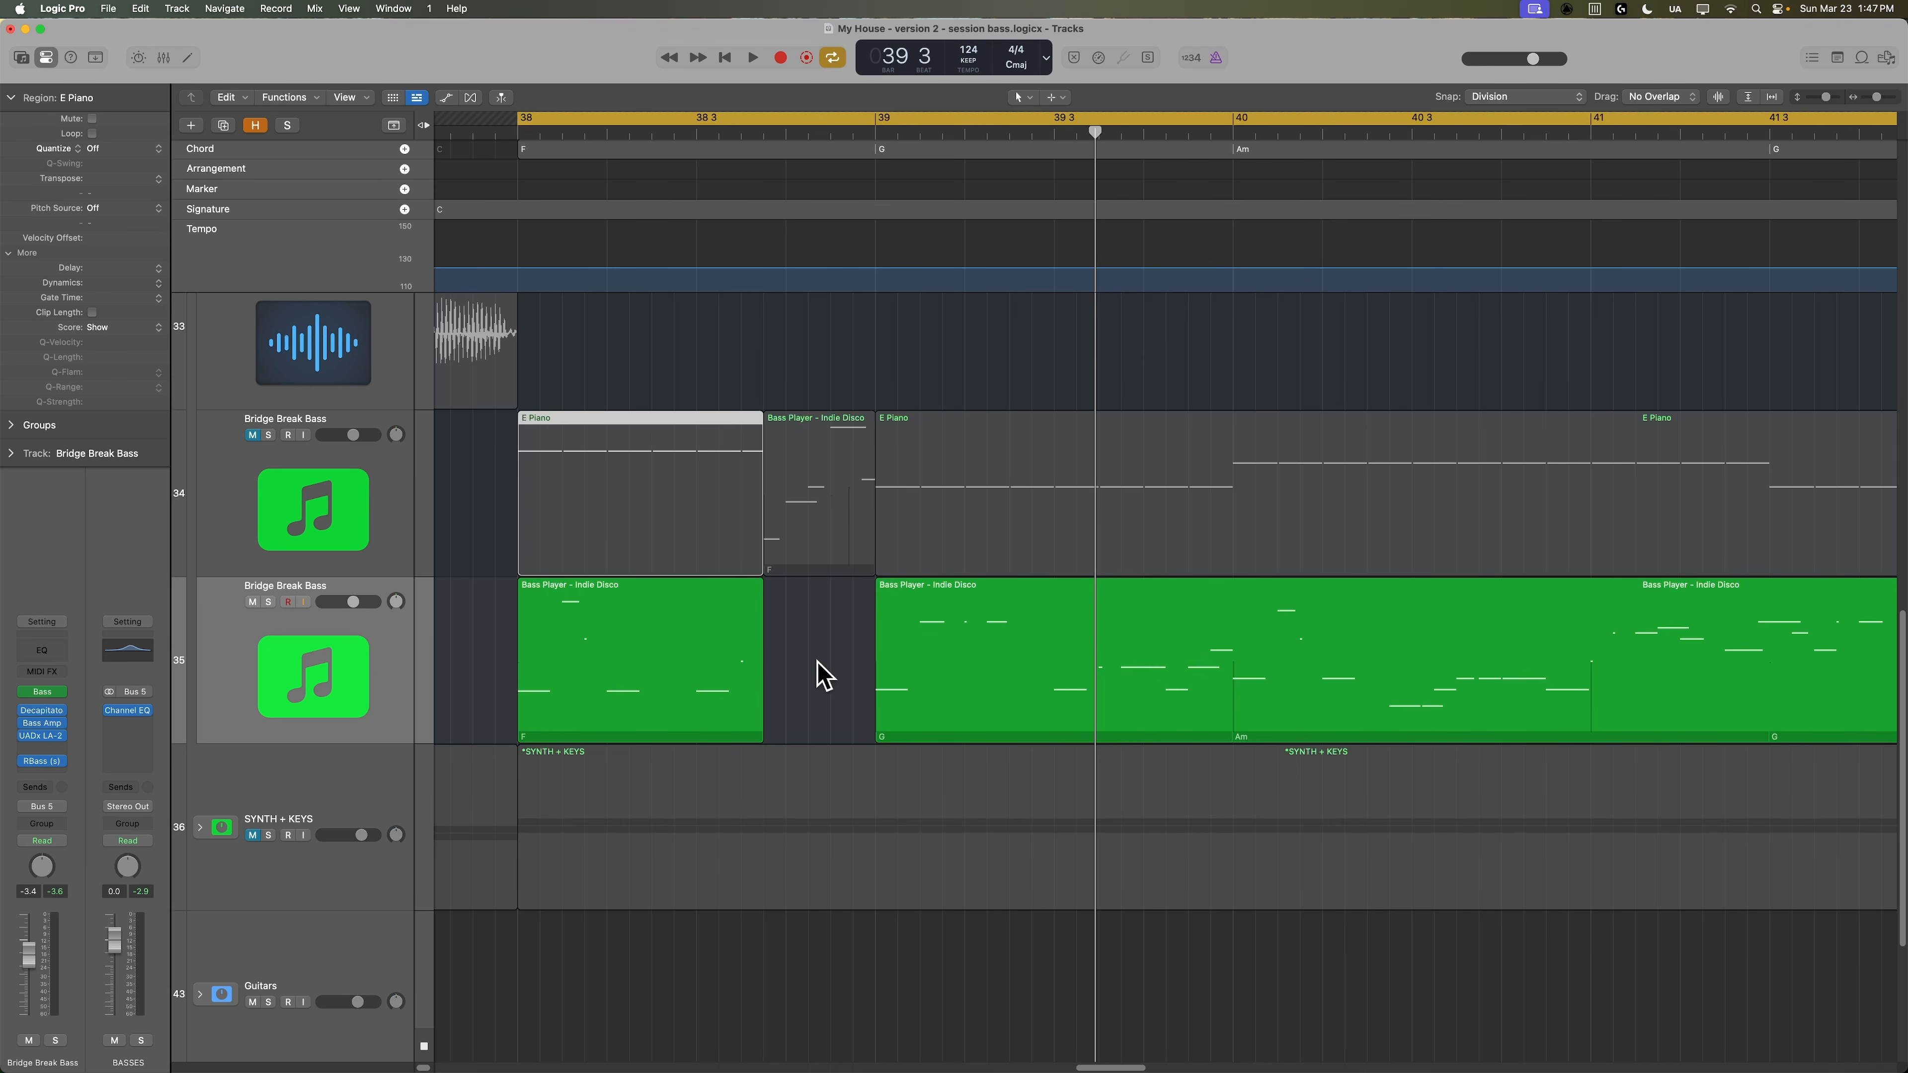
left_click(778, 520)
left_click(880, 514)
left_click(827, 509)
left_click(690, 490)
left_click(816, 479)
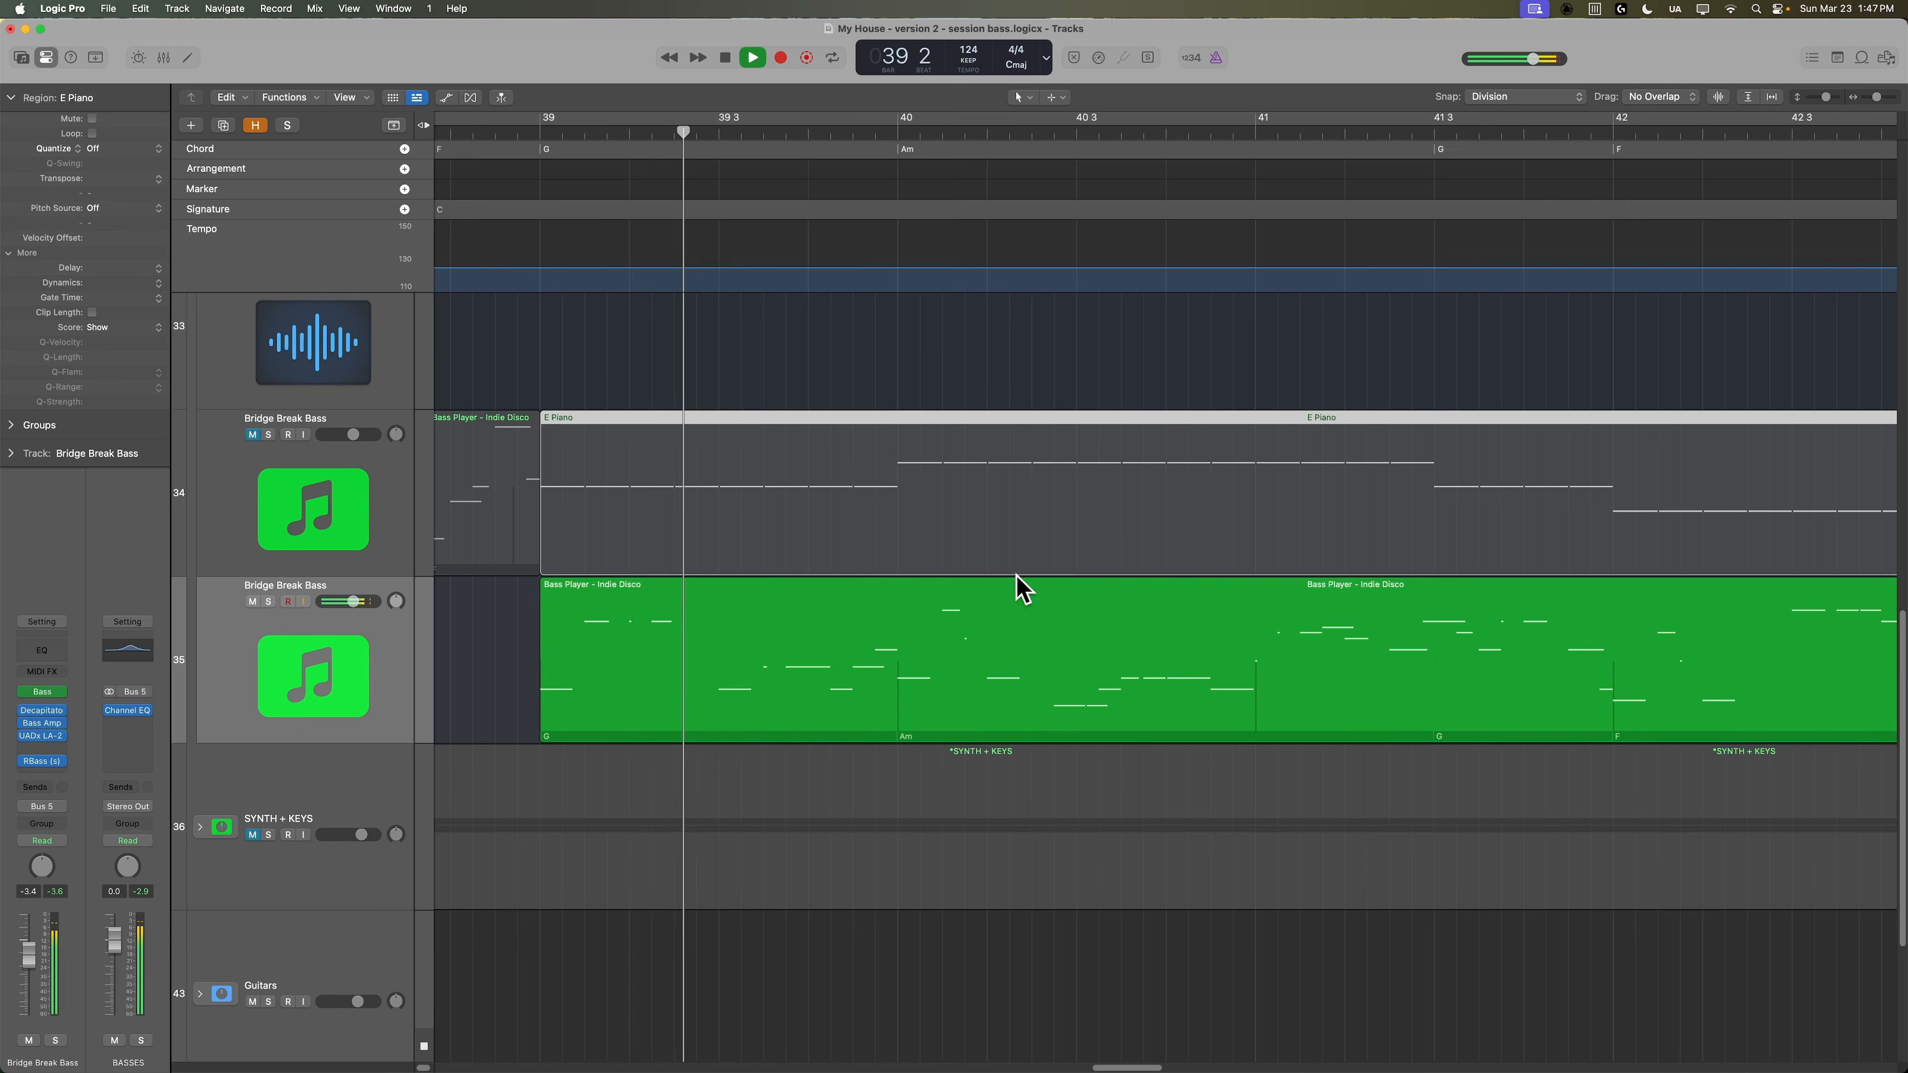
Split out the second half of bar 39 from the Indie Disco region and move it onto the original Bridge Break Bass track.
key("space")
left_click_drag(766, 674, 858, 698)
left_click(828, 664)
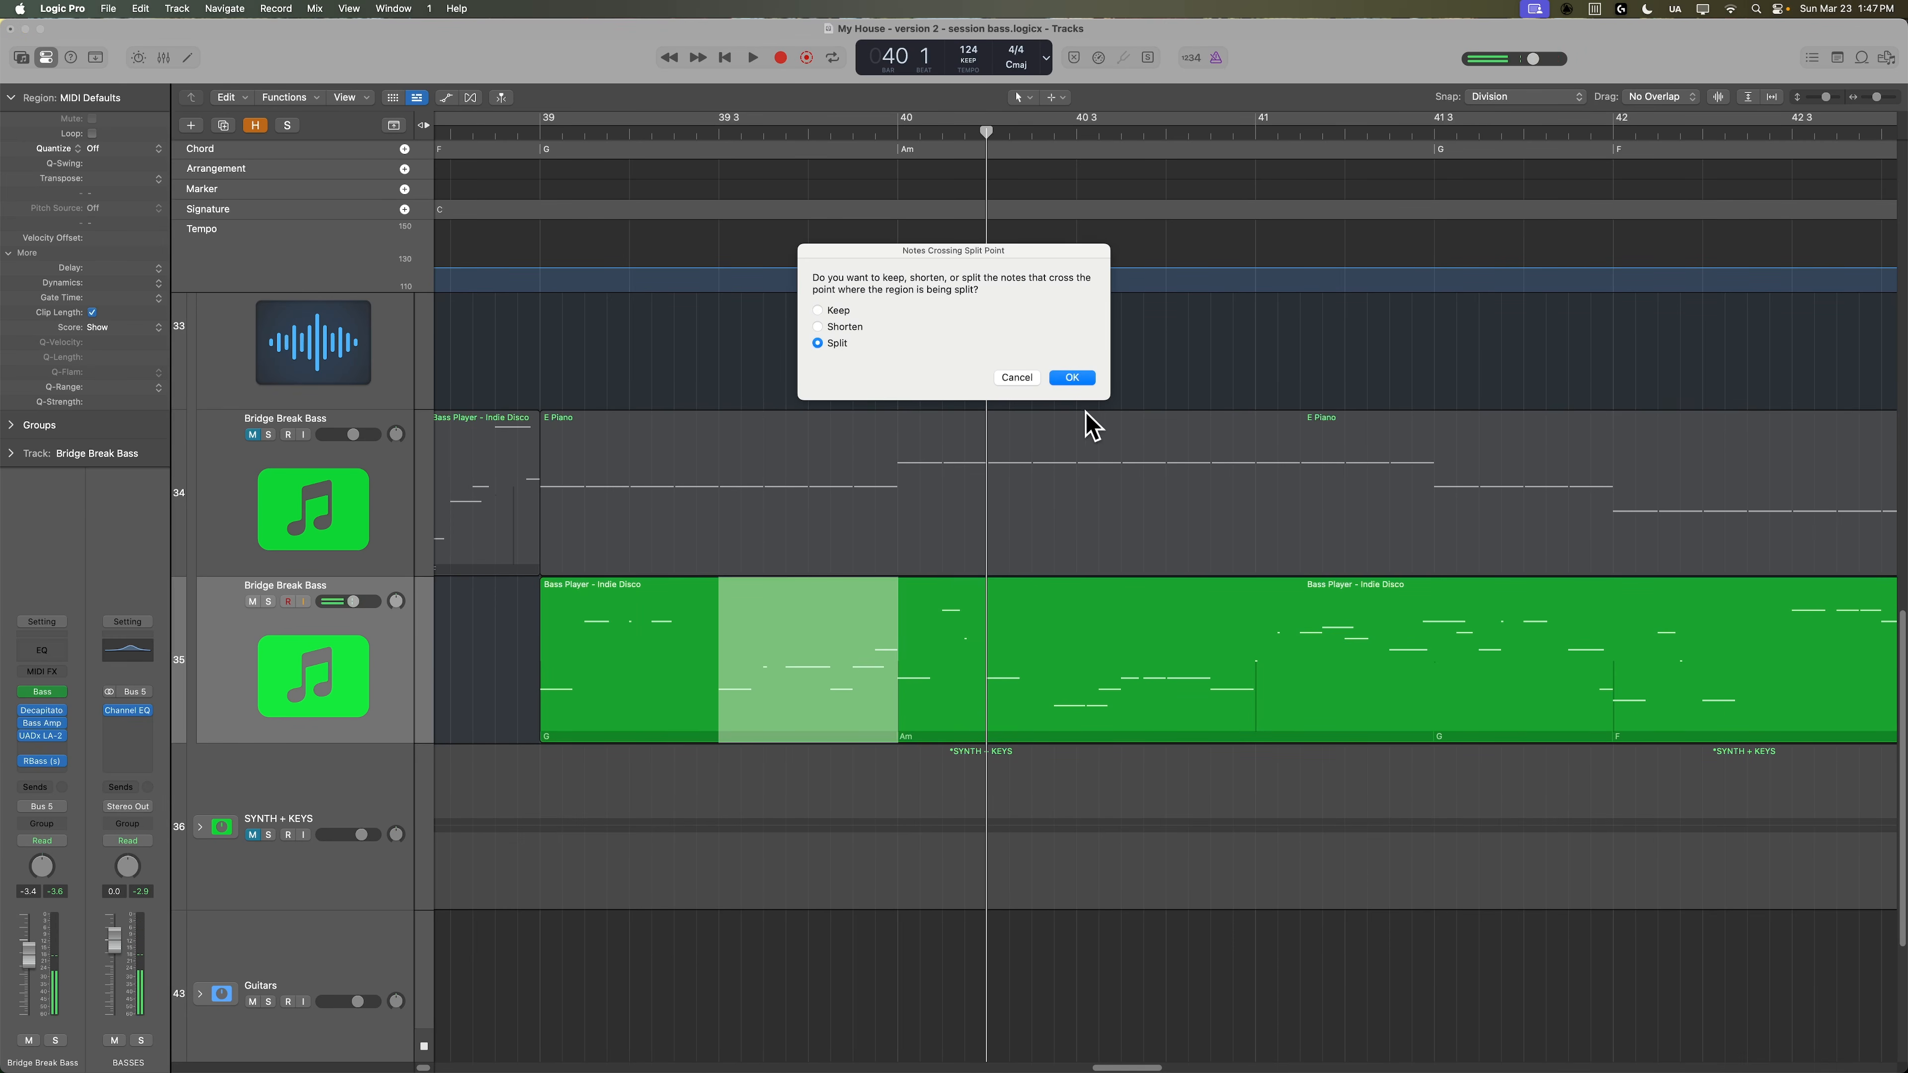
left_click(1073, 378)
left_click_drag(801, 630, 801, 464)
Audition bar 40, split out its last beat and move that piece onto the original Bridge Break Bass track.
key("space")
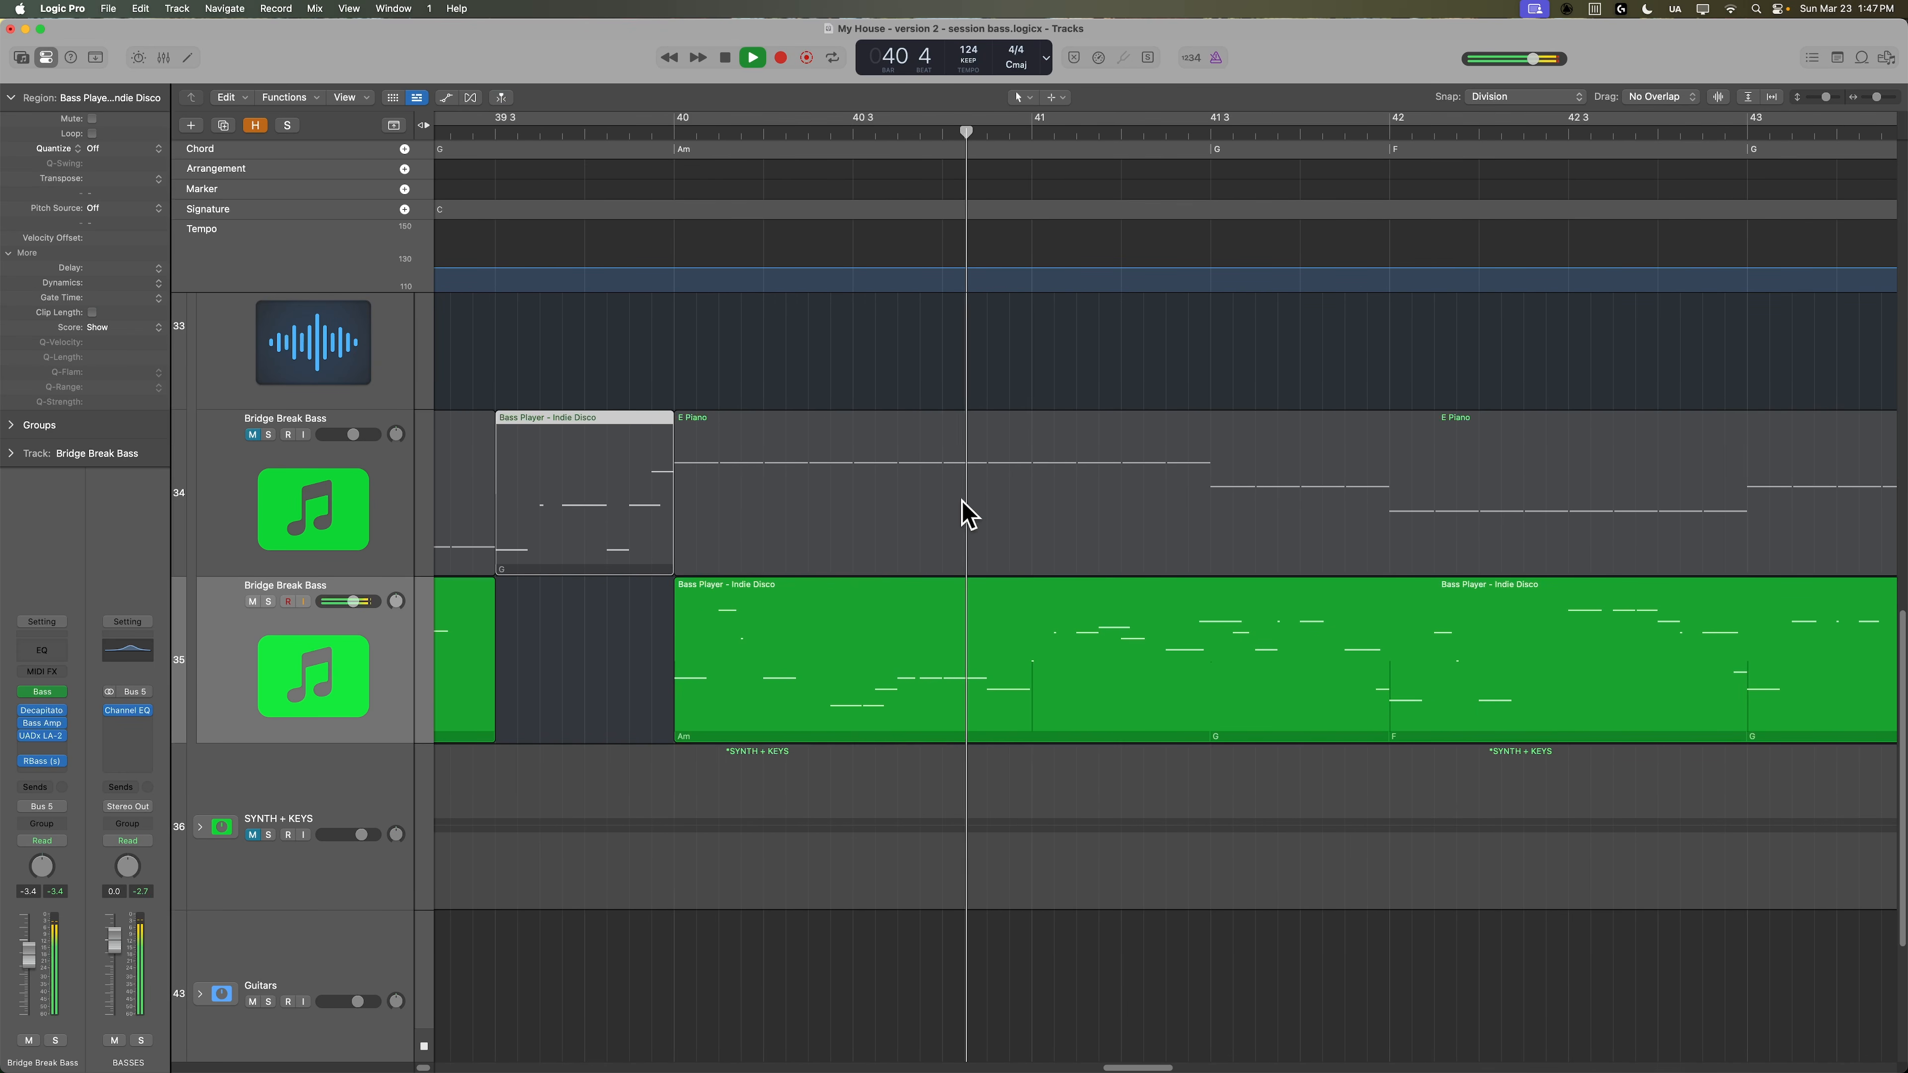
key("space")
left_click_drag(877, 638, 948, 689)
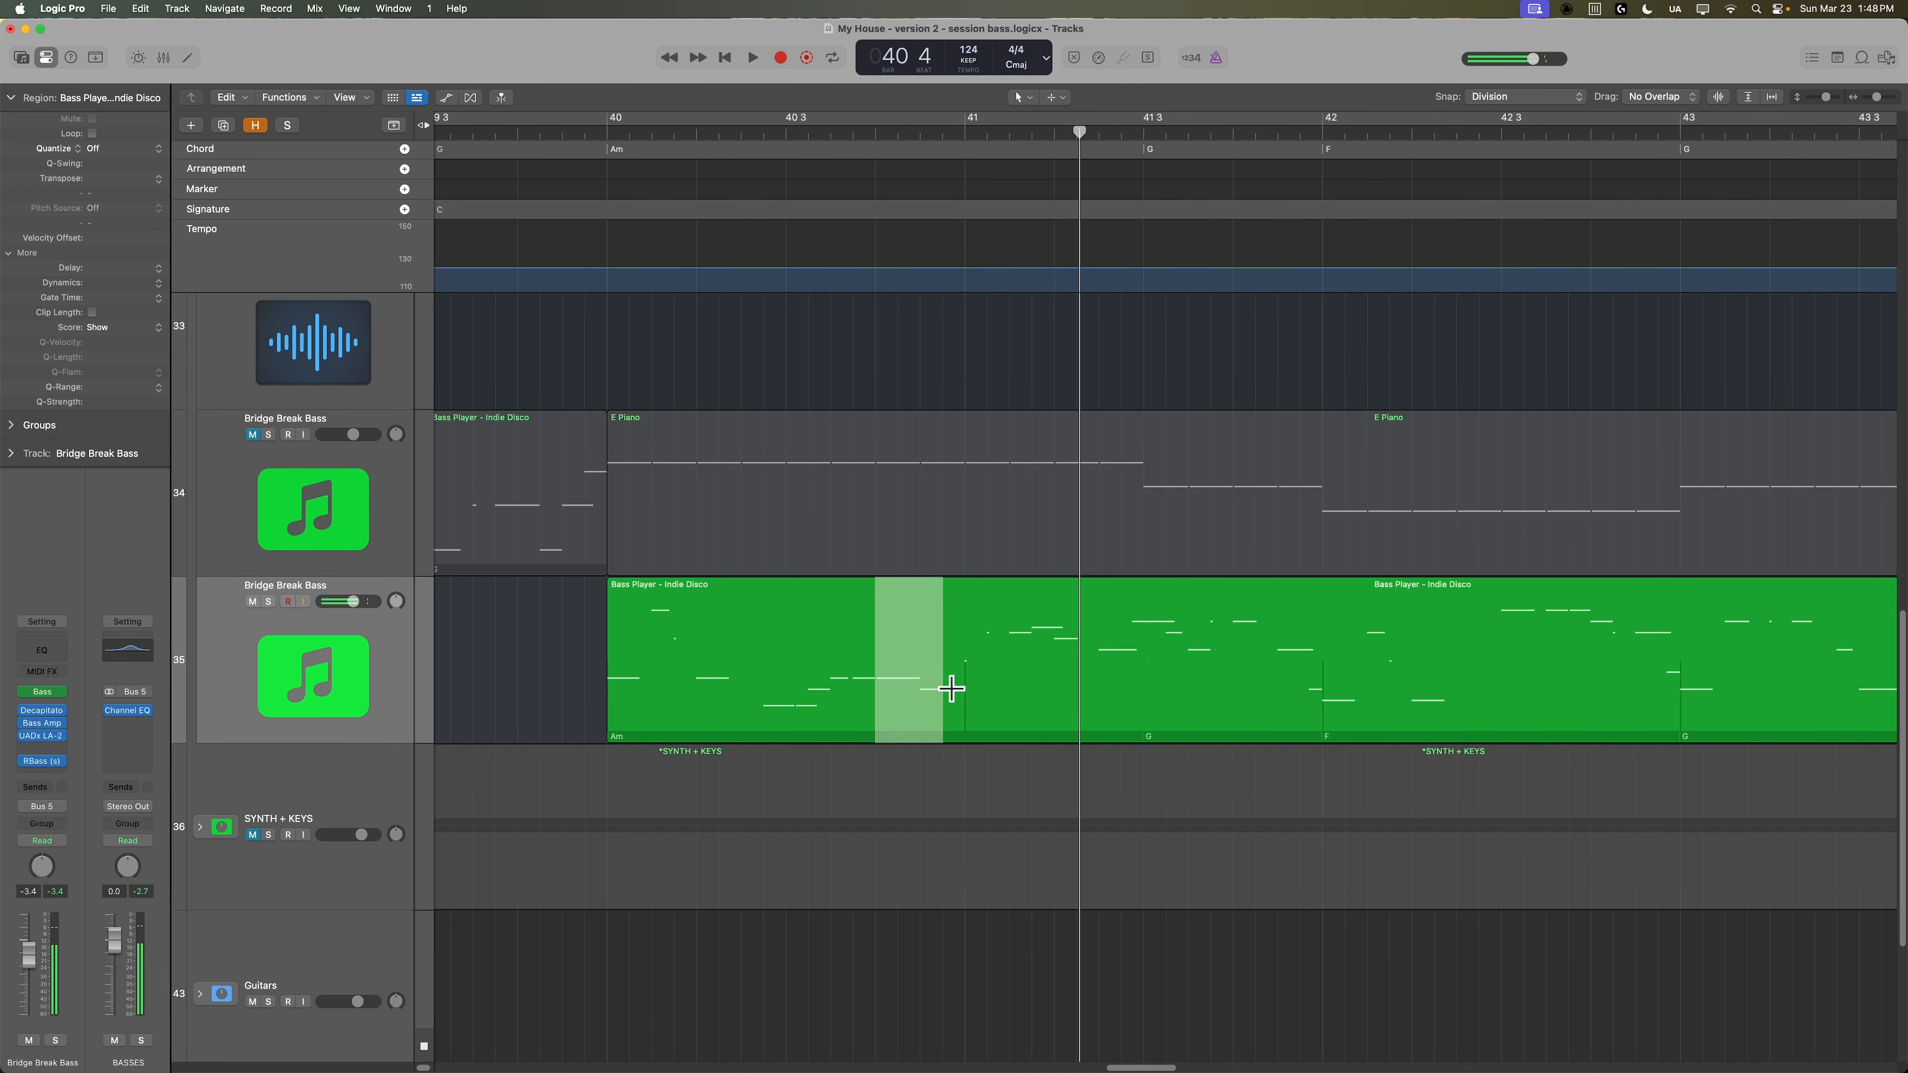
left_click(948, 729)
key("Return")
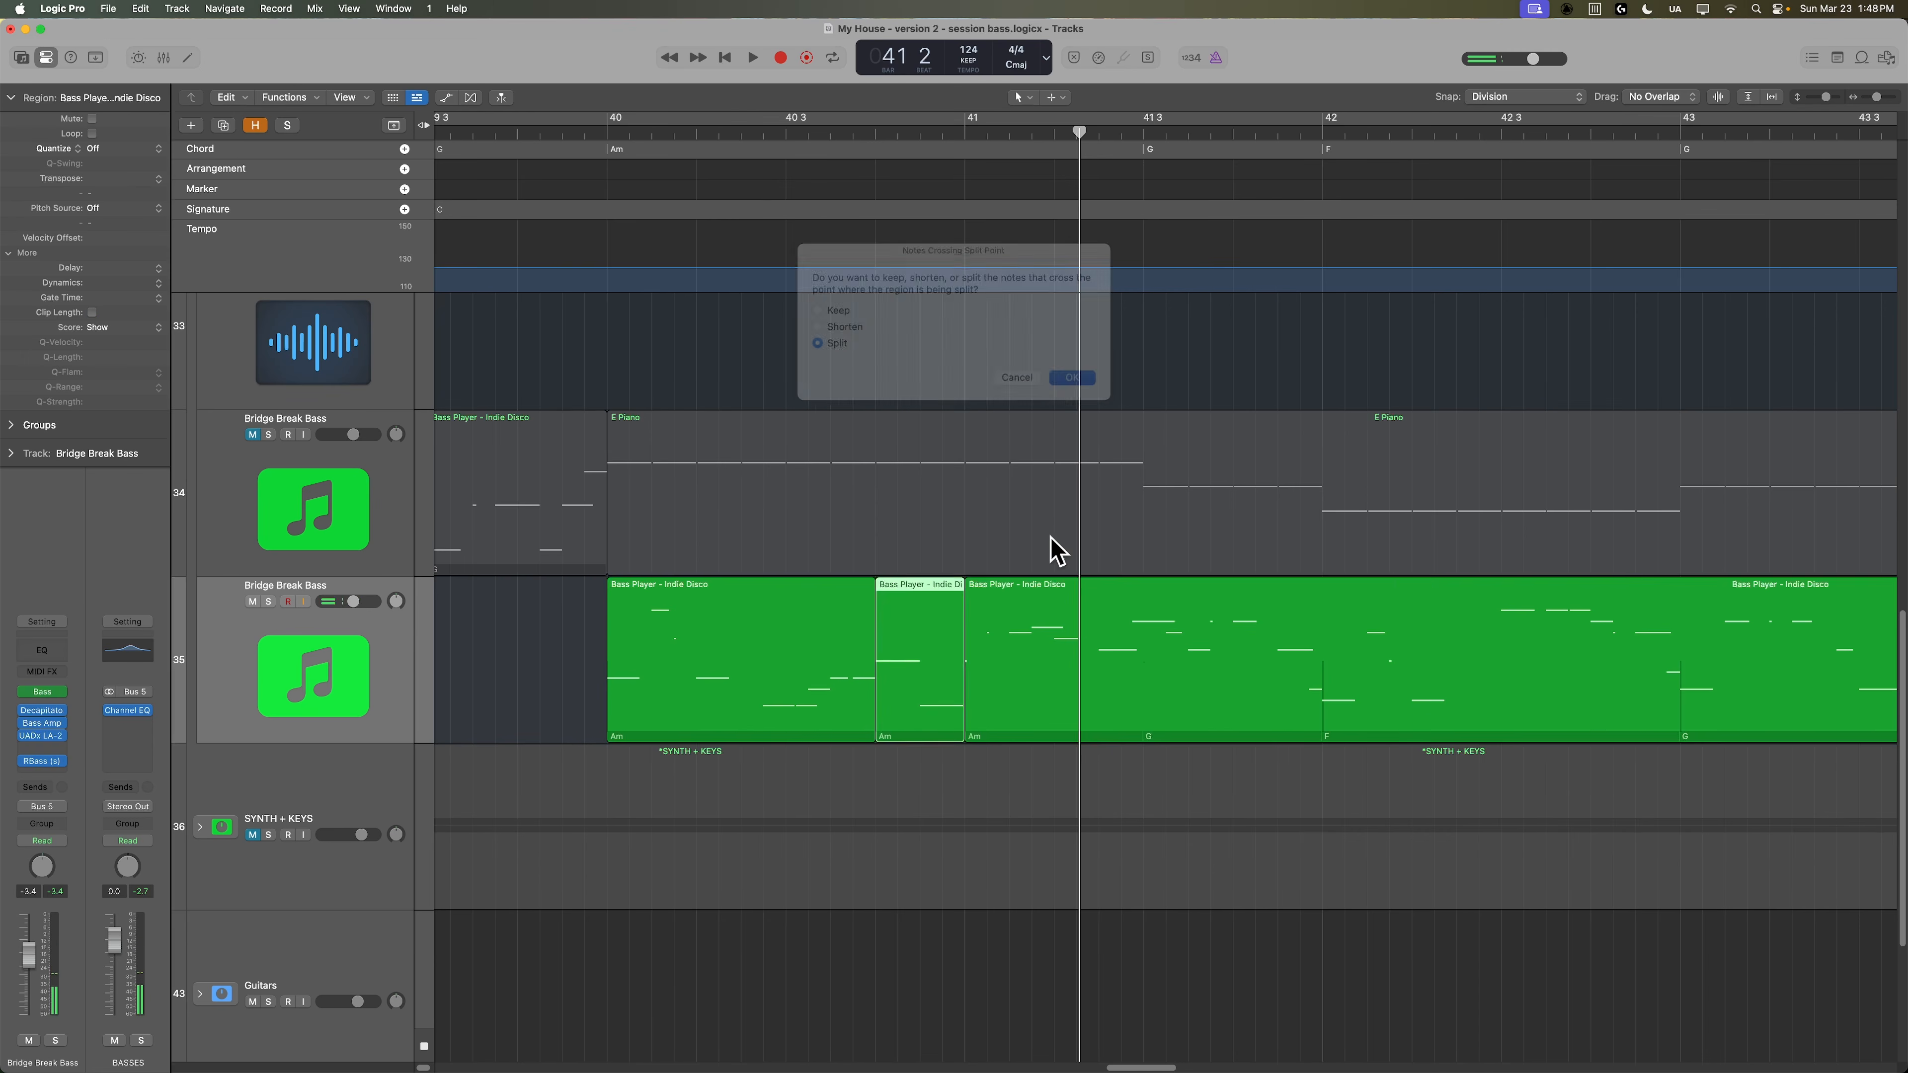
Audition from bar 41, then separate the fill at the end of bar 42 and move it onto the original track.
key("space")
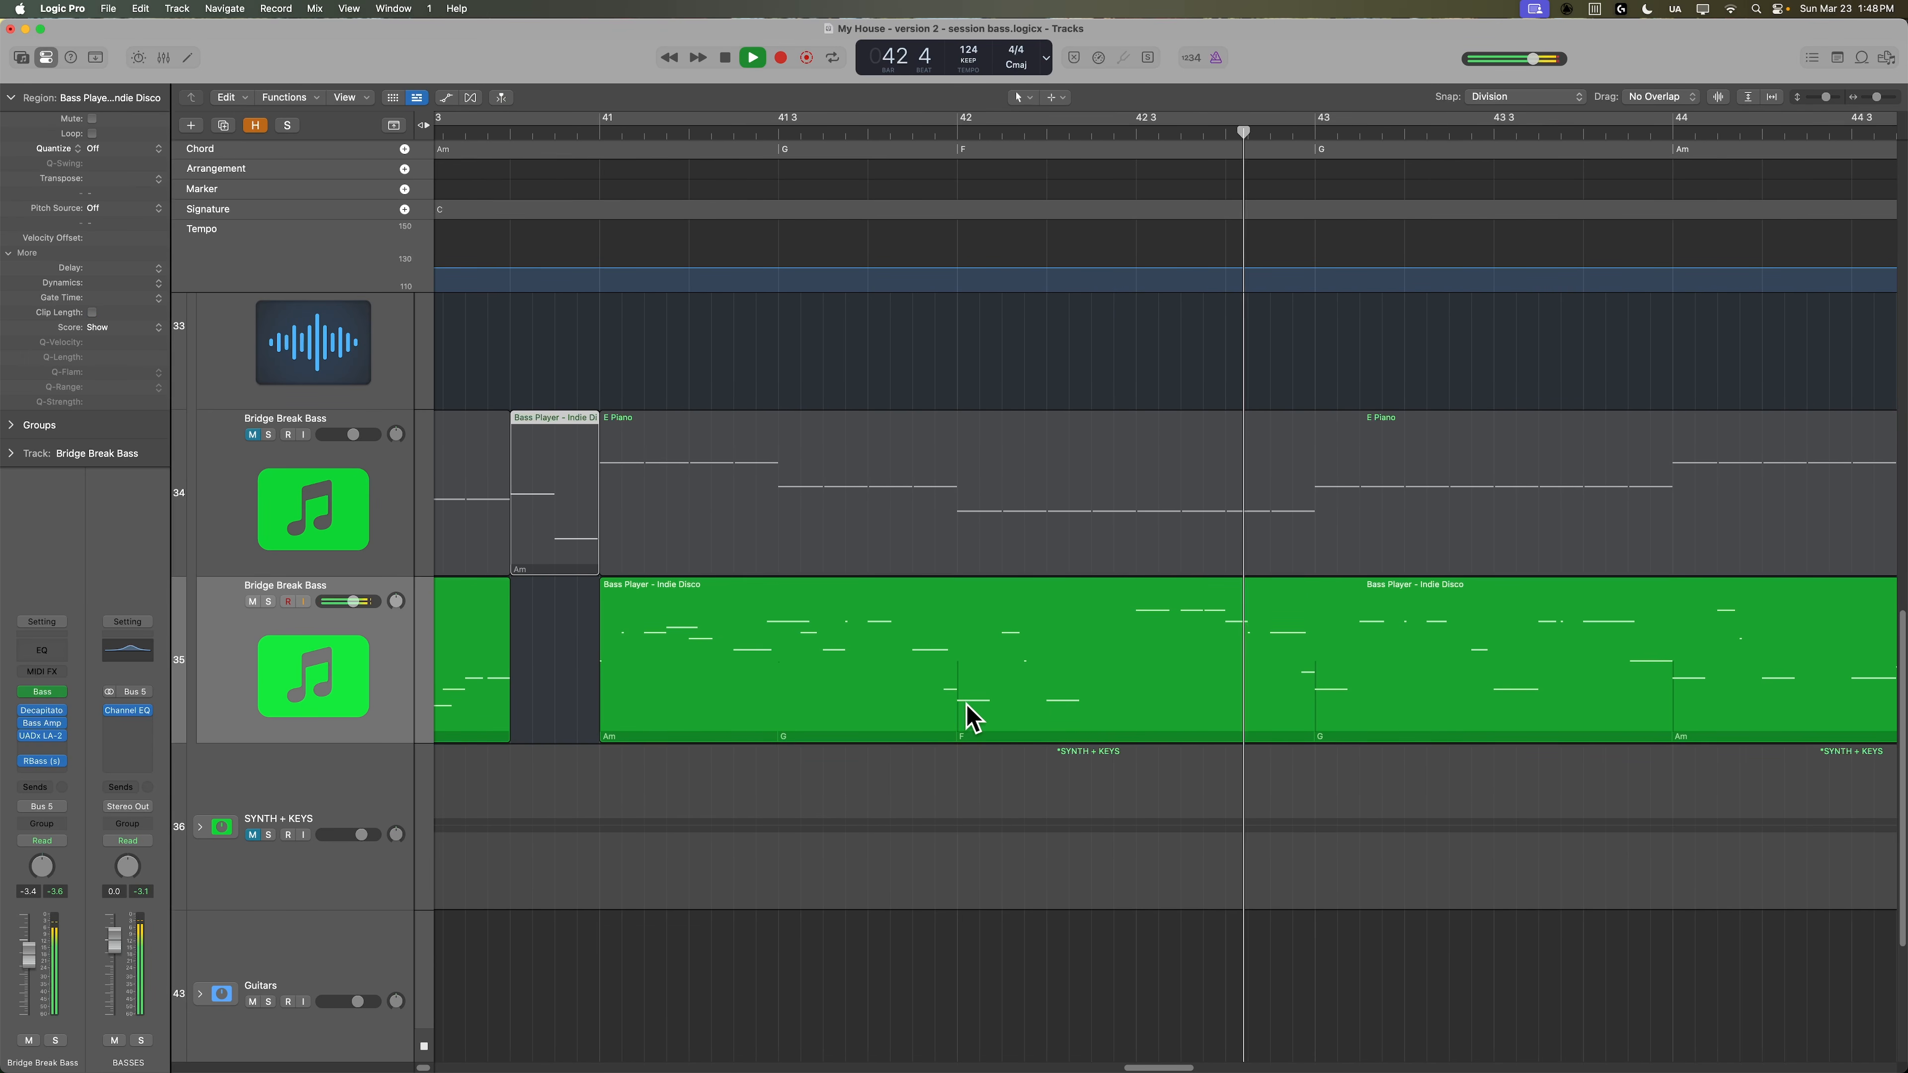
left_click_drag(838, 704, 906, 704)
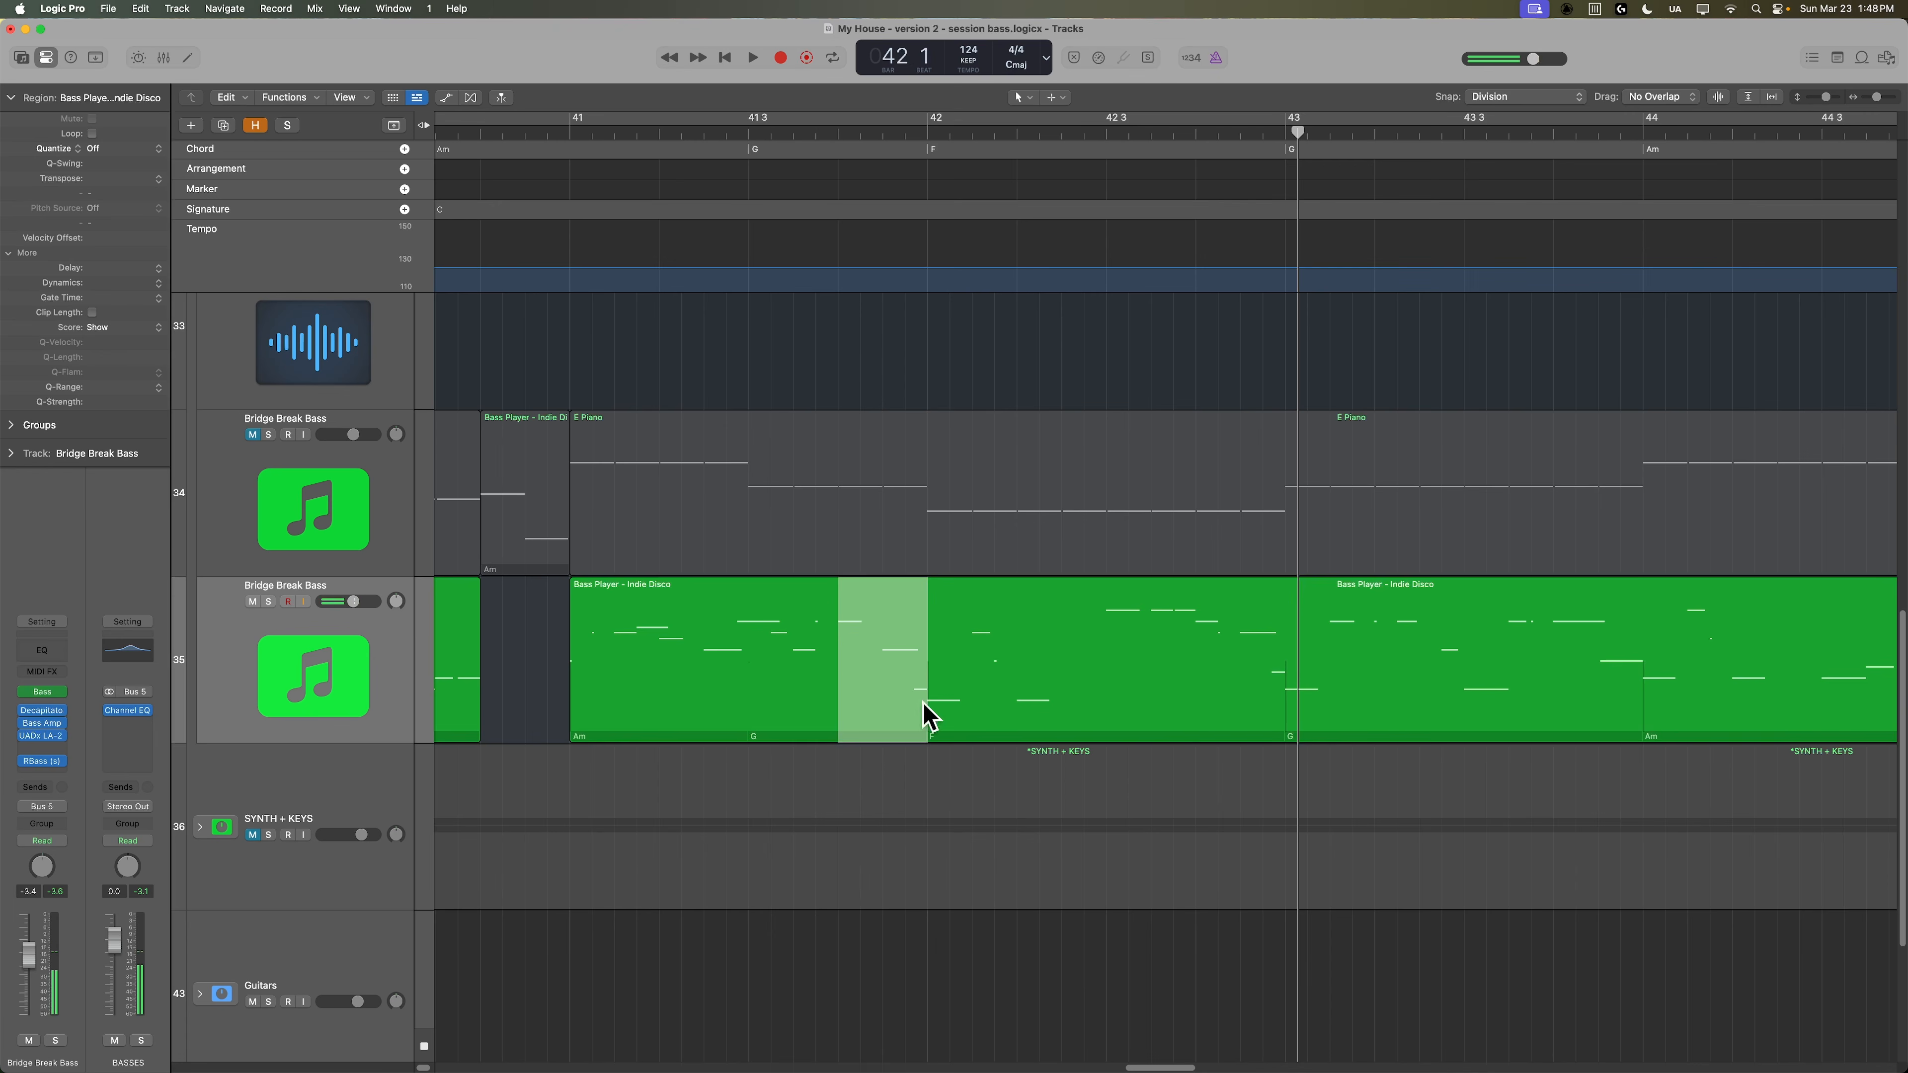
key("space")
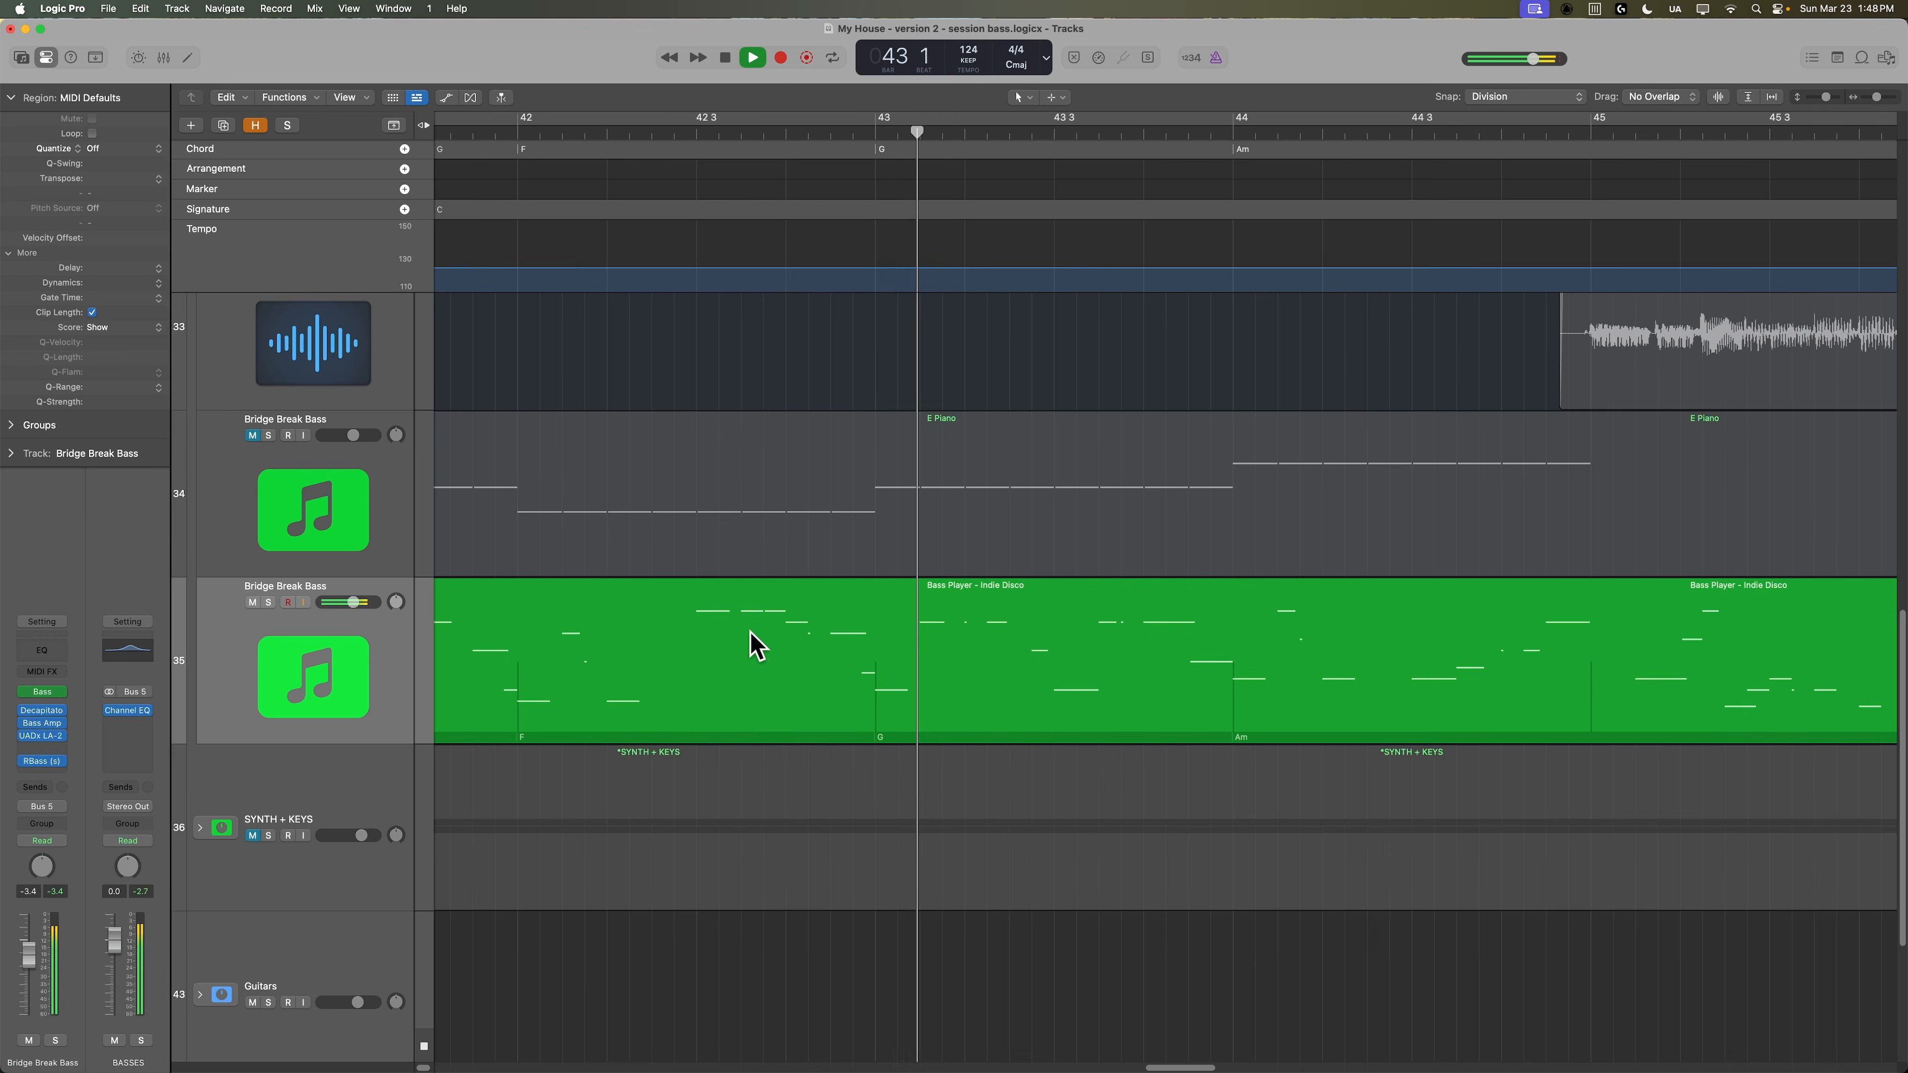
left_click_drag(740, 615, 822, 545)
left_click(867, 682)
Split out the fill from the last beat of bar 43 into early bar 44 and move it to the original track, splitting crossing notes.
key("space")
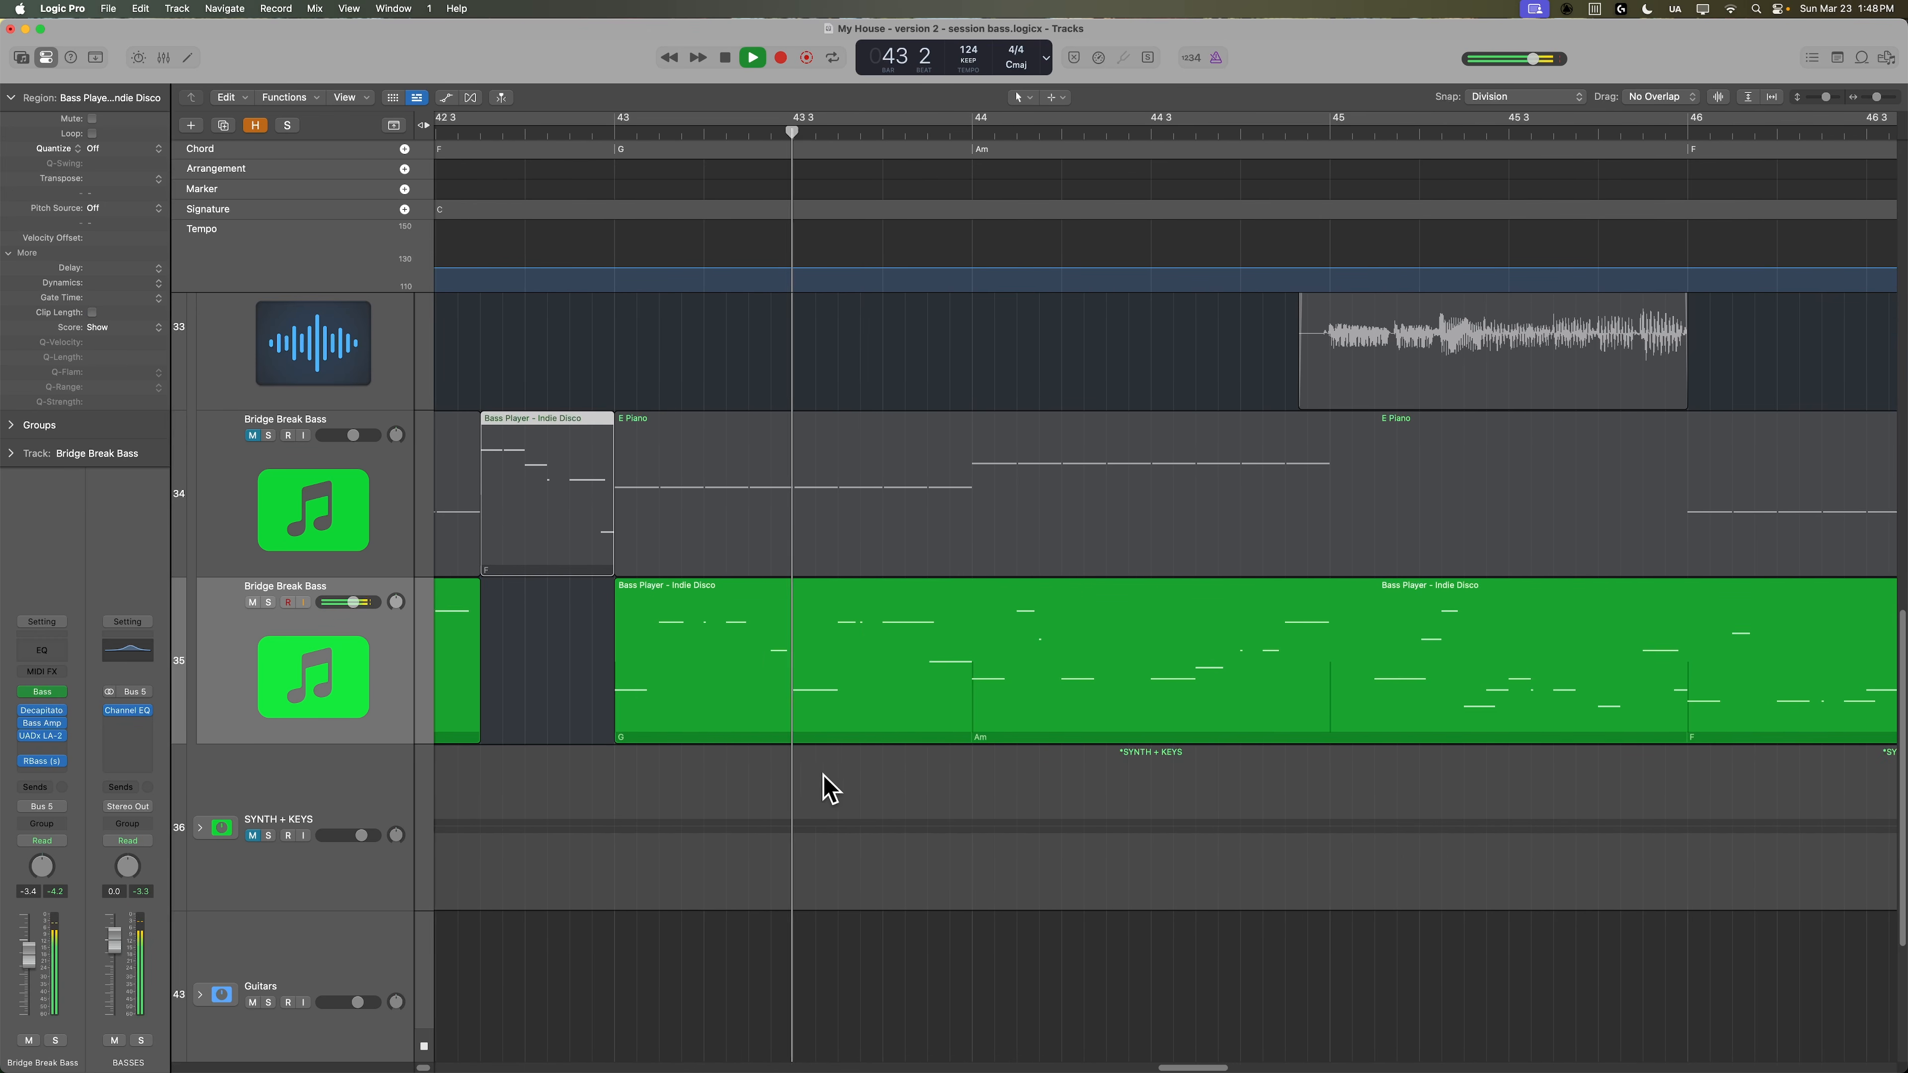
key("space")
left_click_drag(854, 625, 1010, 676)
left_click_drag(906, 661, 899, 535)
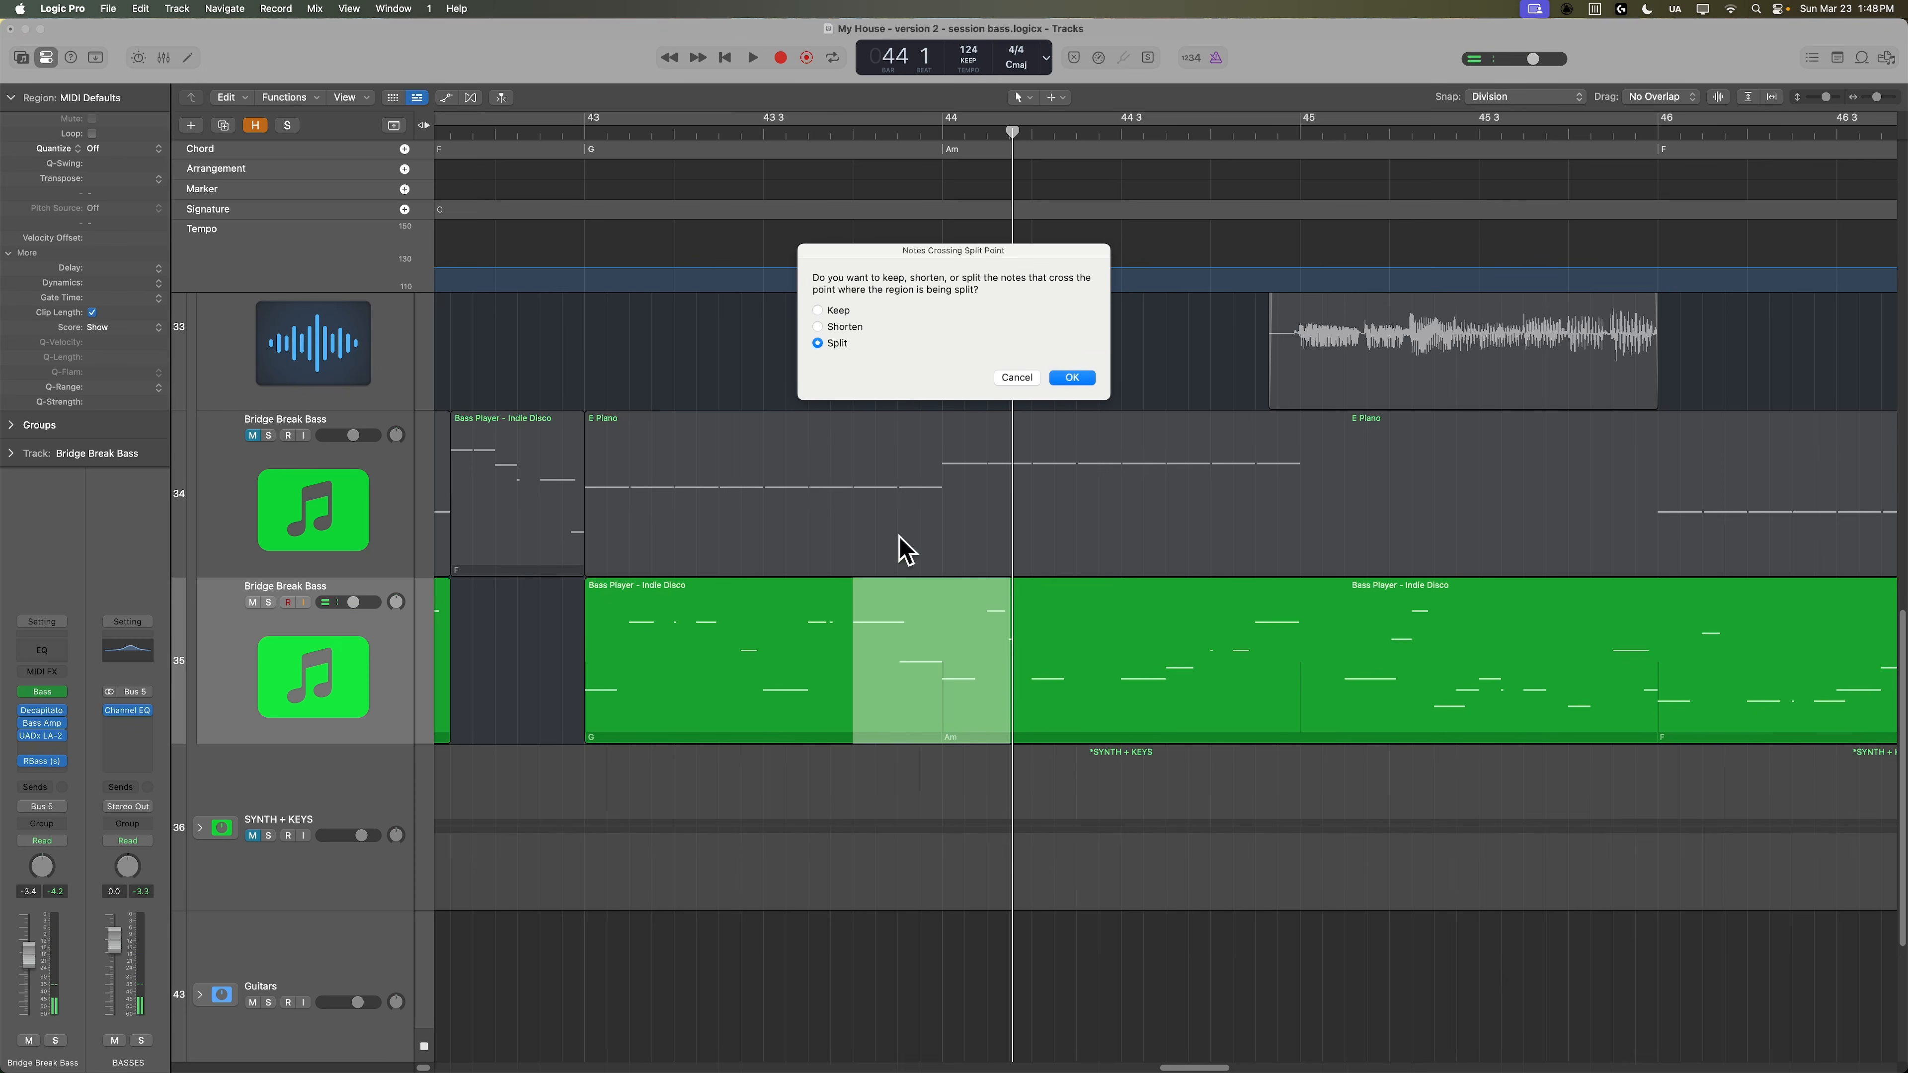
left_click(1070, 377)
left_click_drag(962, 610, 962, 533)
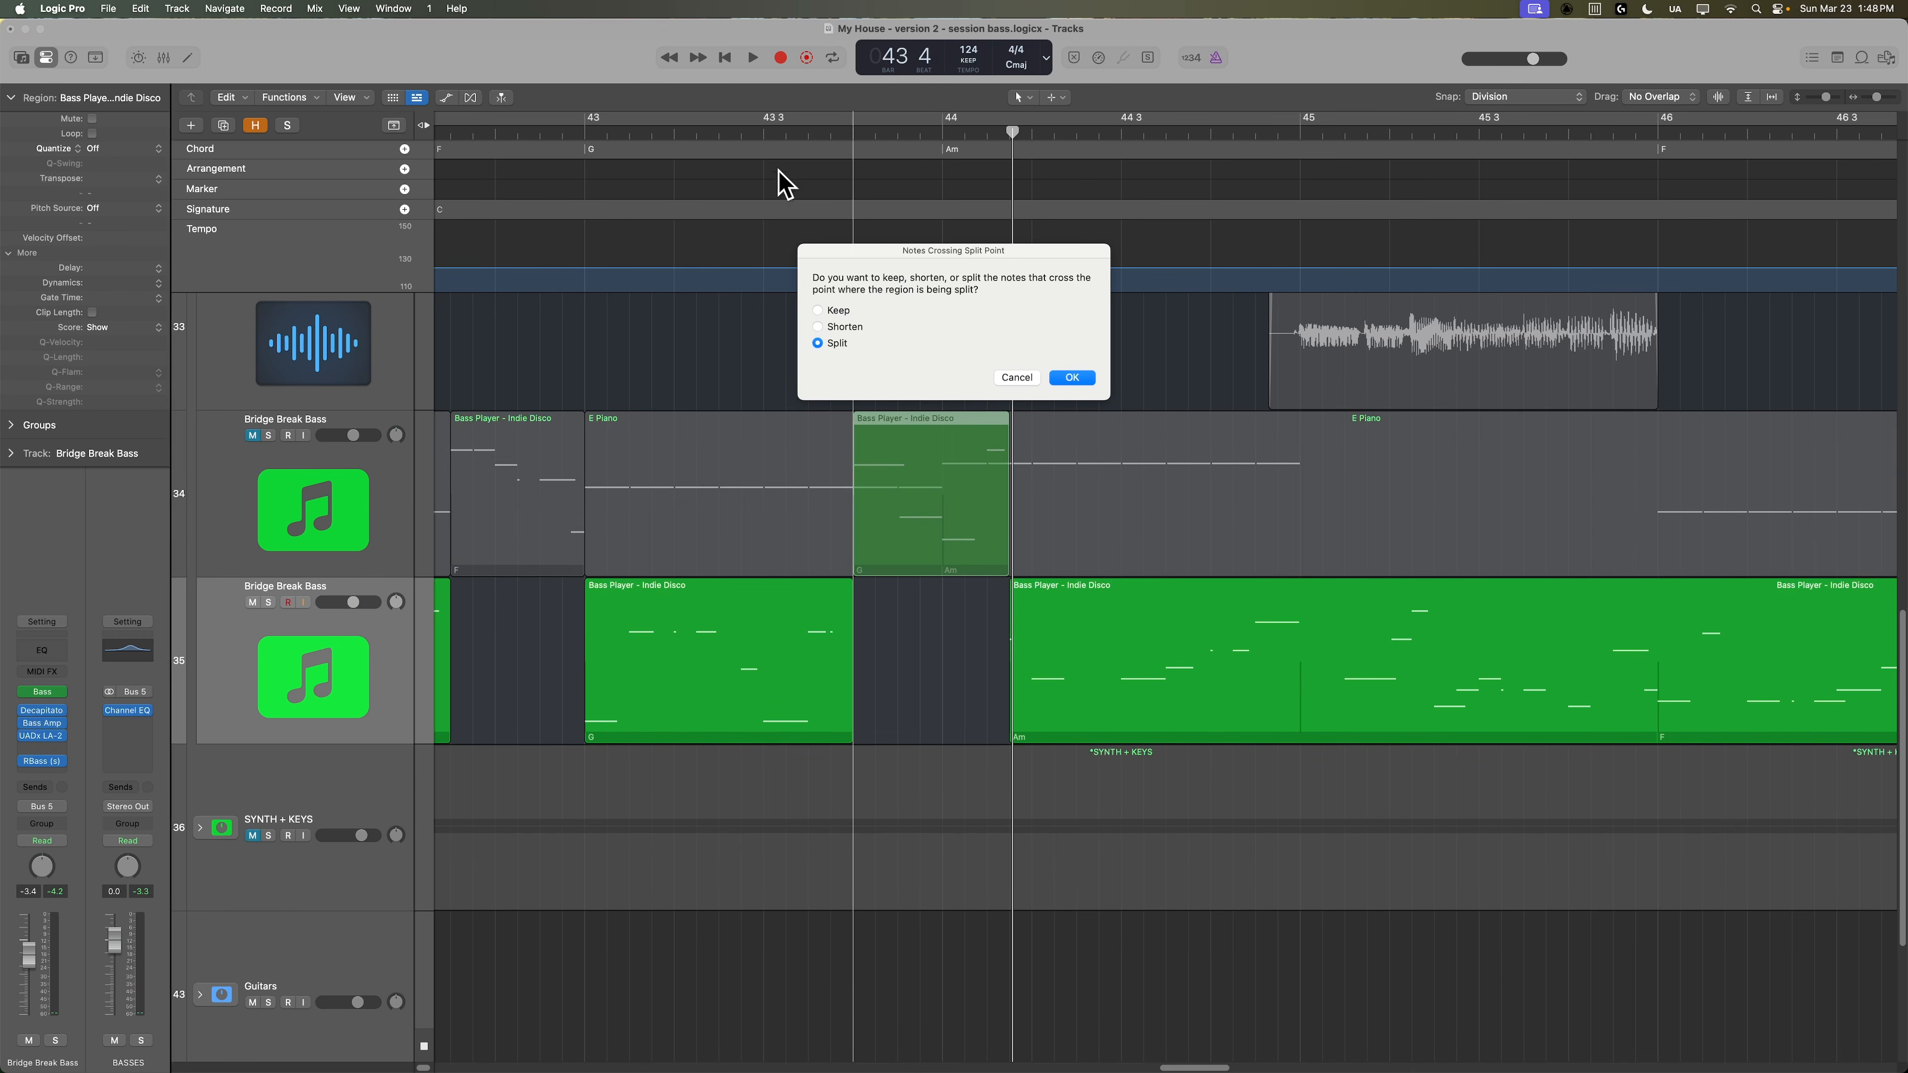
left_click(1074, 377)
Audition bars 44 and 45, then move the last beat of bar 44 onto the original Bridge Break Bass track.
key("space")
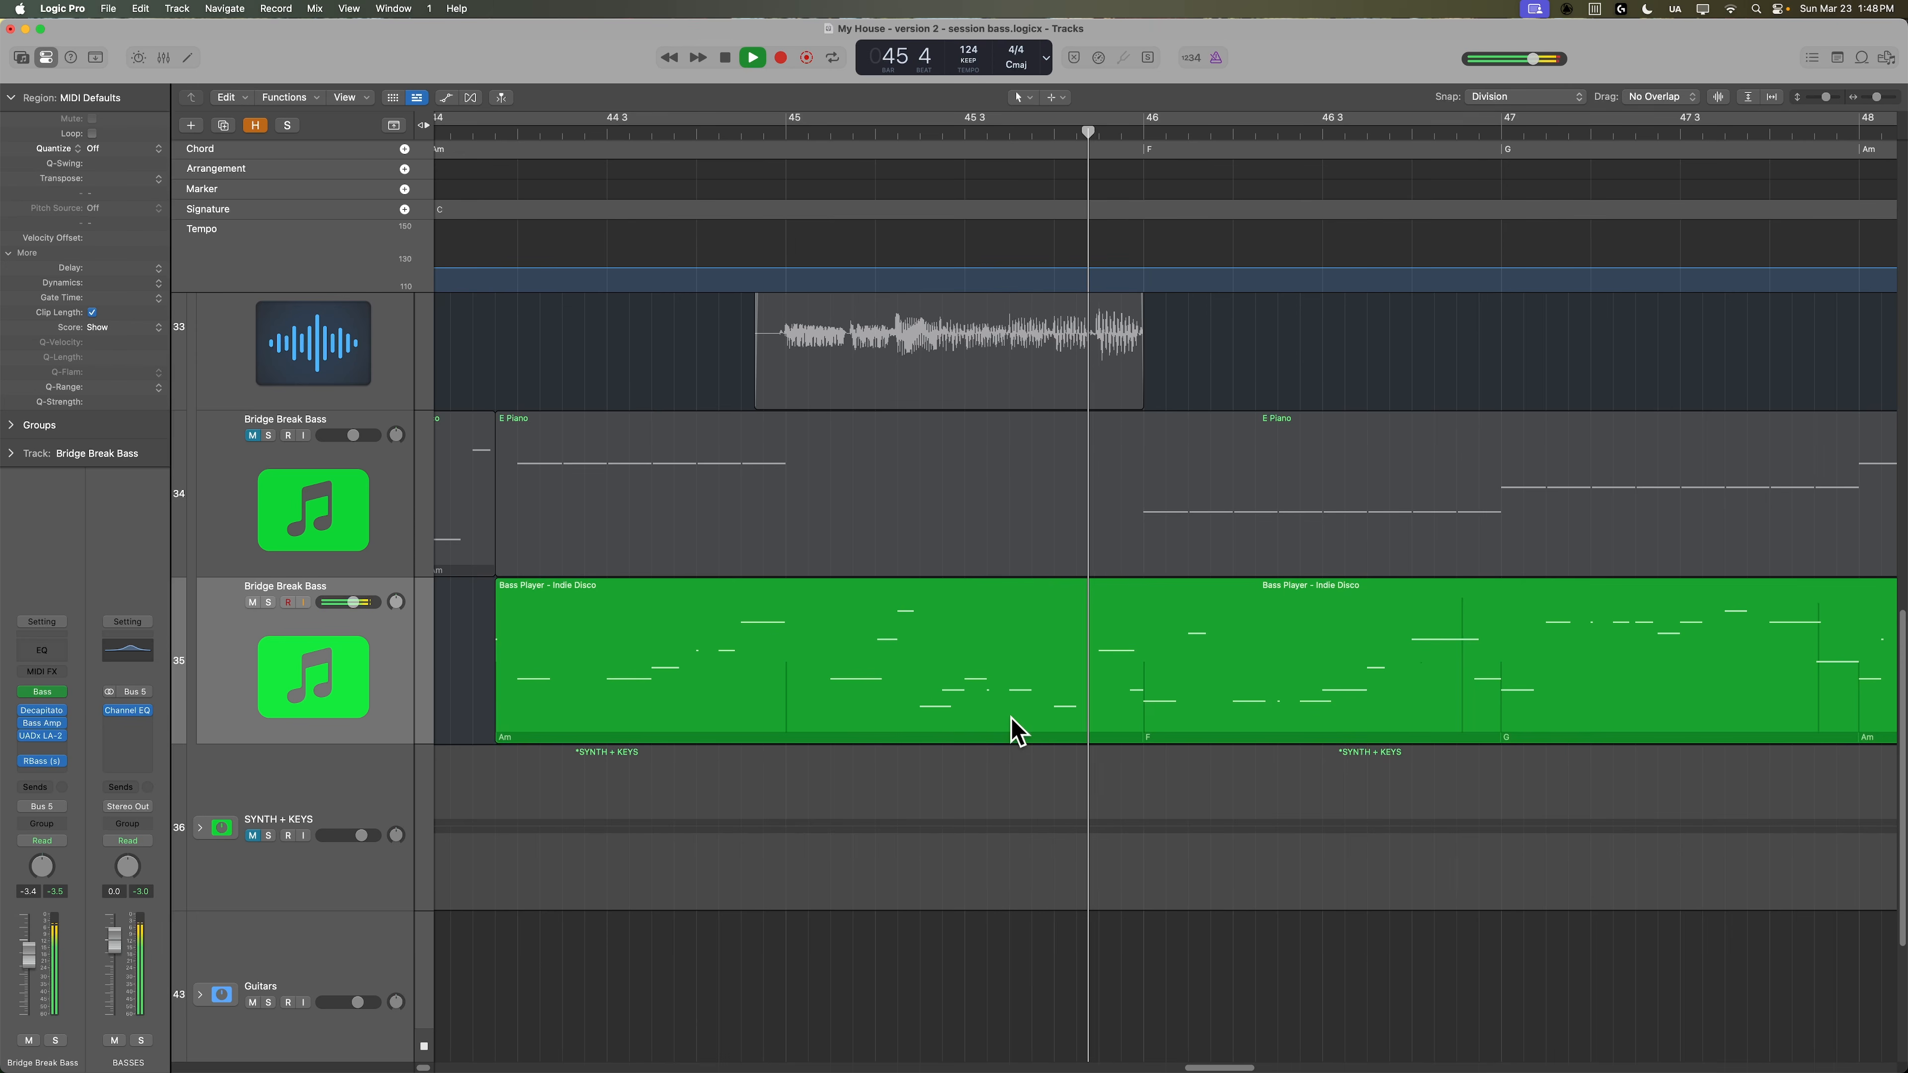
key("space")
left_click_drag(712, 618, 743, 574)
Split out the passage from the last beat of bar 46 through bar 47 and move it onto the original Bridge Break Bass track.
key("space")
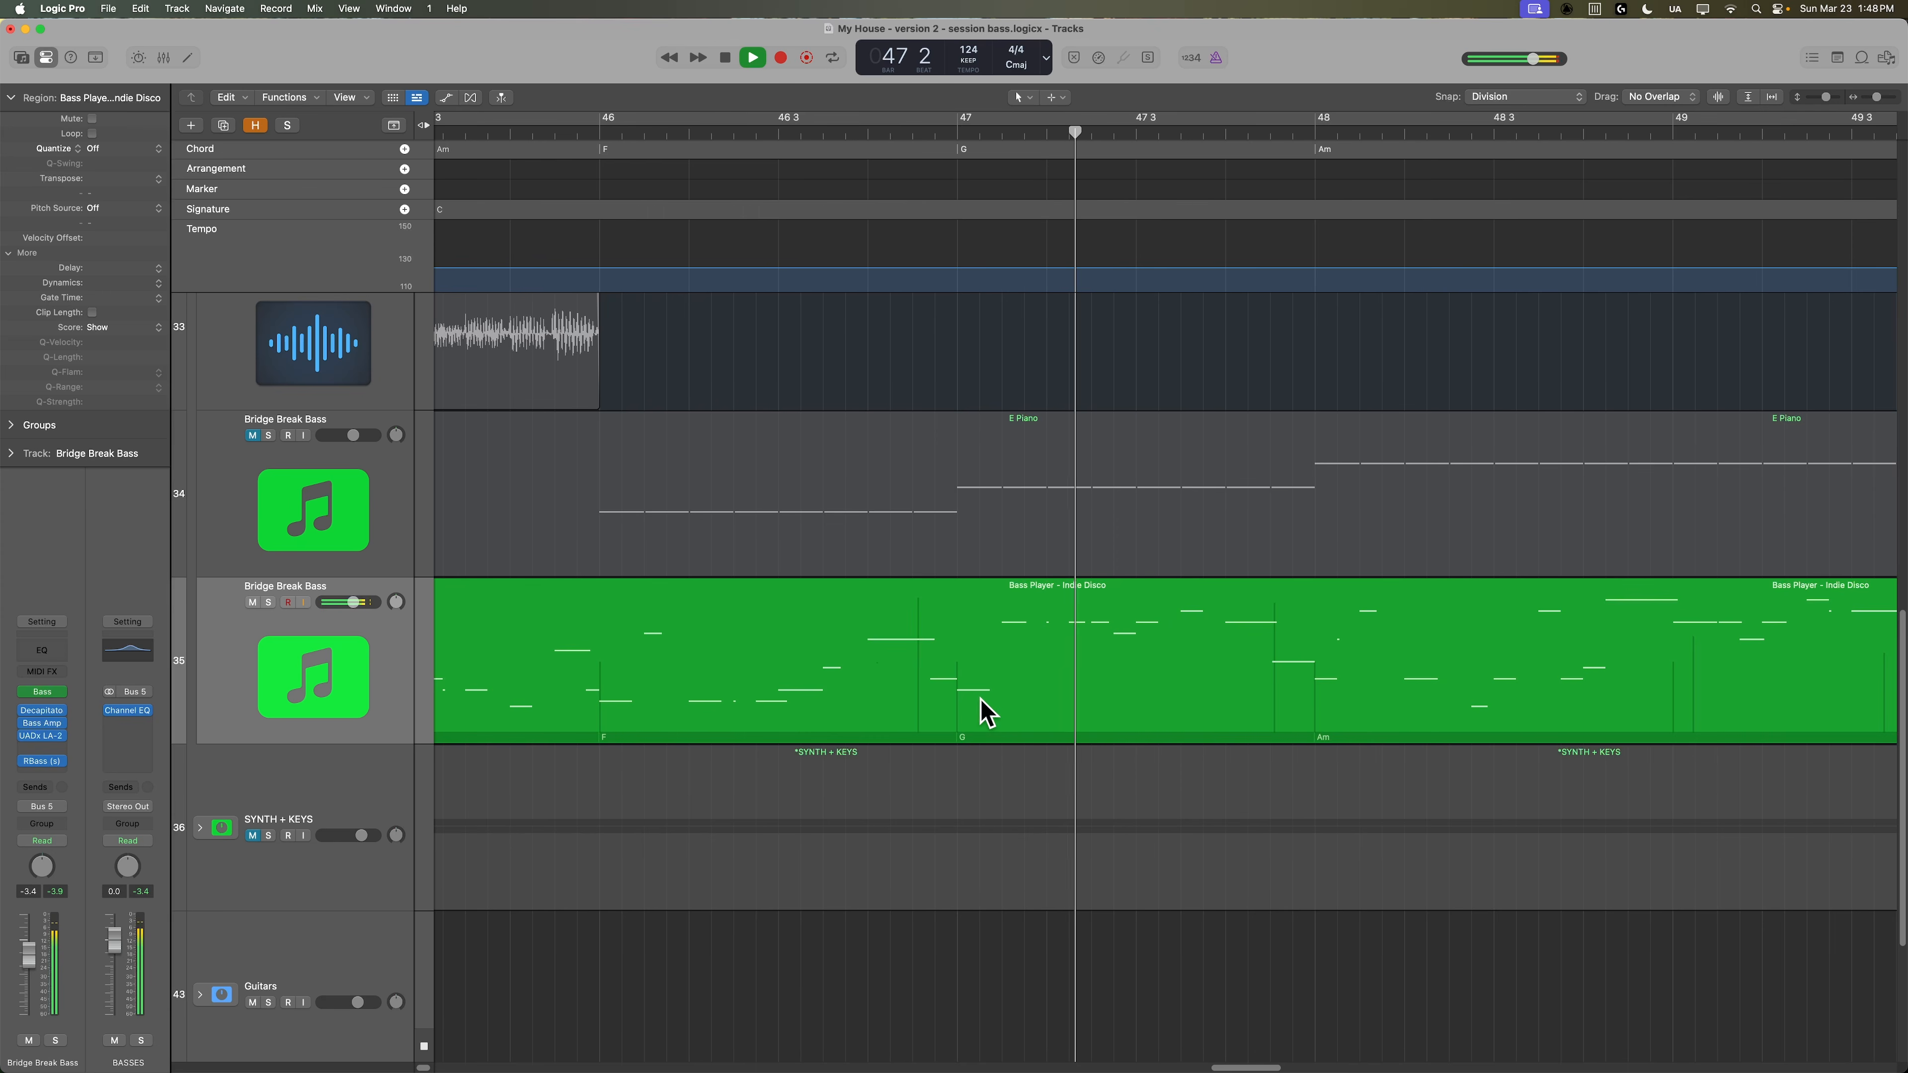
key("space")
left_click_drag(810, 644, 1237, 700)
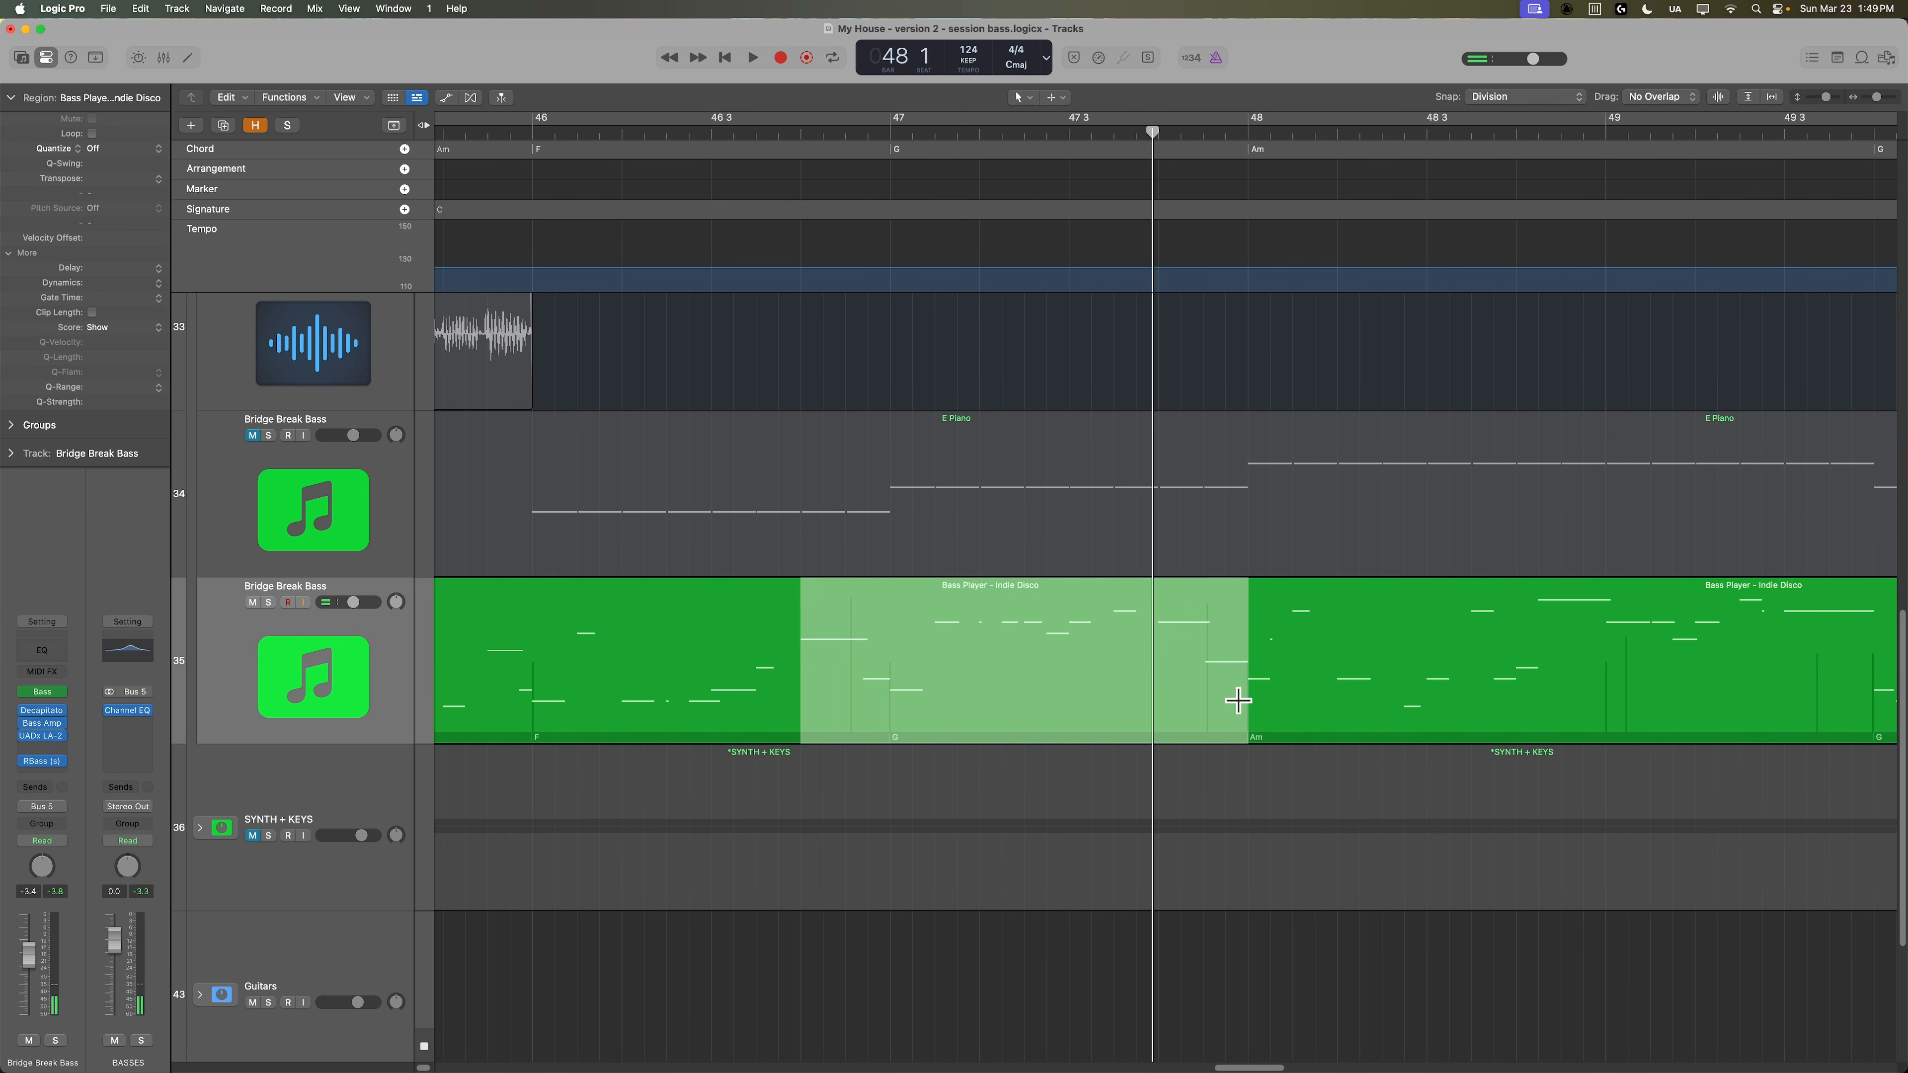
left_click(1126, 695)
left_click(1072, 377)
left_click_drag(941, 601, 937, 562)
Audition the remaining bass notes from bar 48 and delete the leftover duplicate Bridge Break Bass track.
key("space")
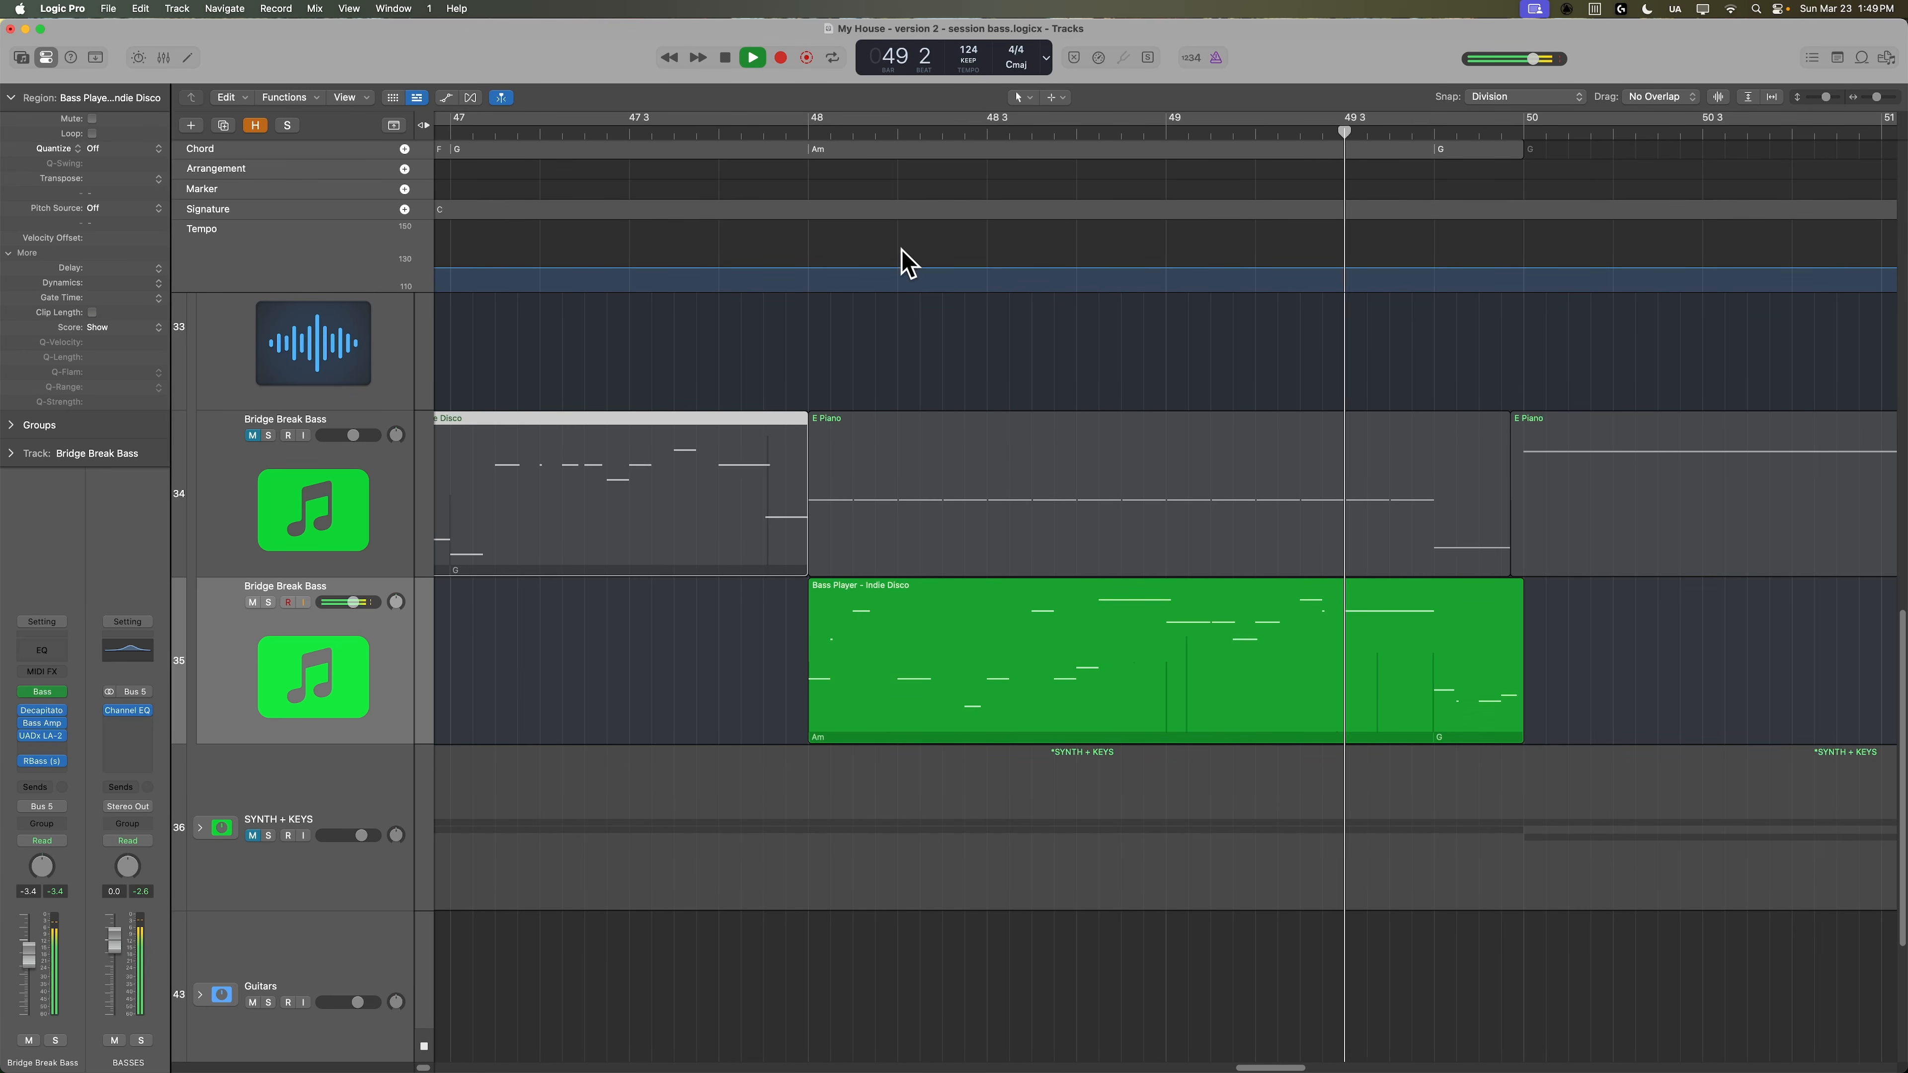
key("space")
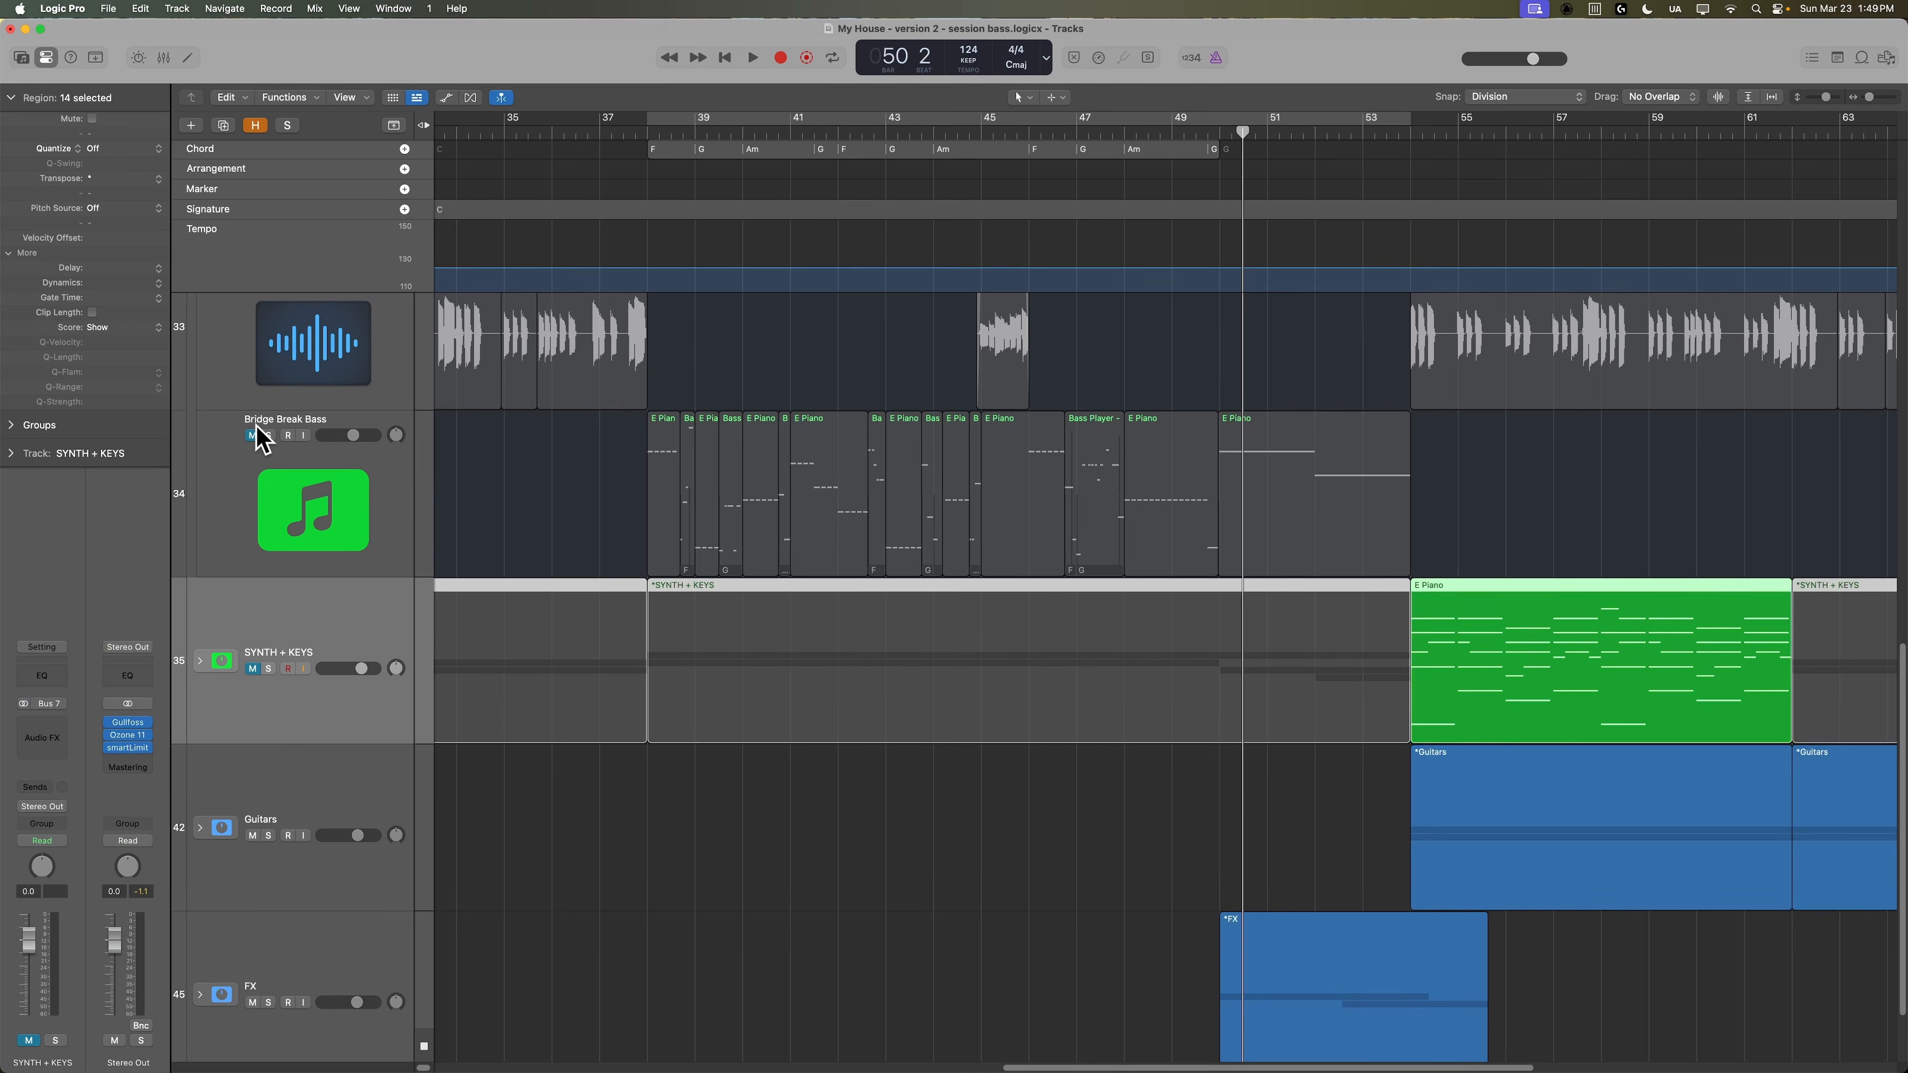
Unmute the Bridge Break Bass track and join all of its bridge regions into a single region.
left_click(253, 434)
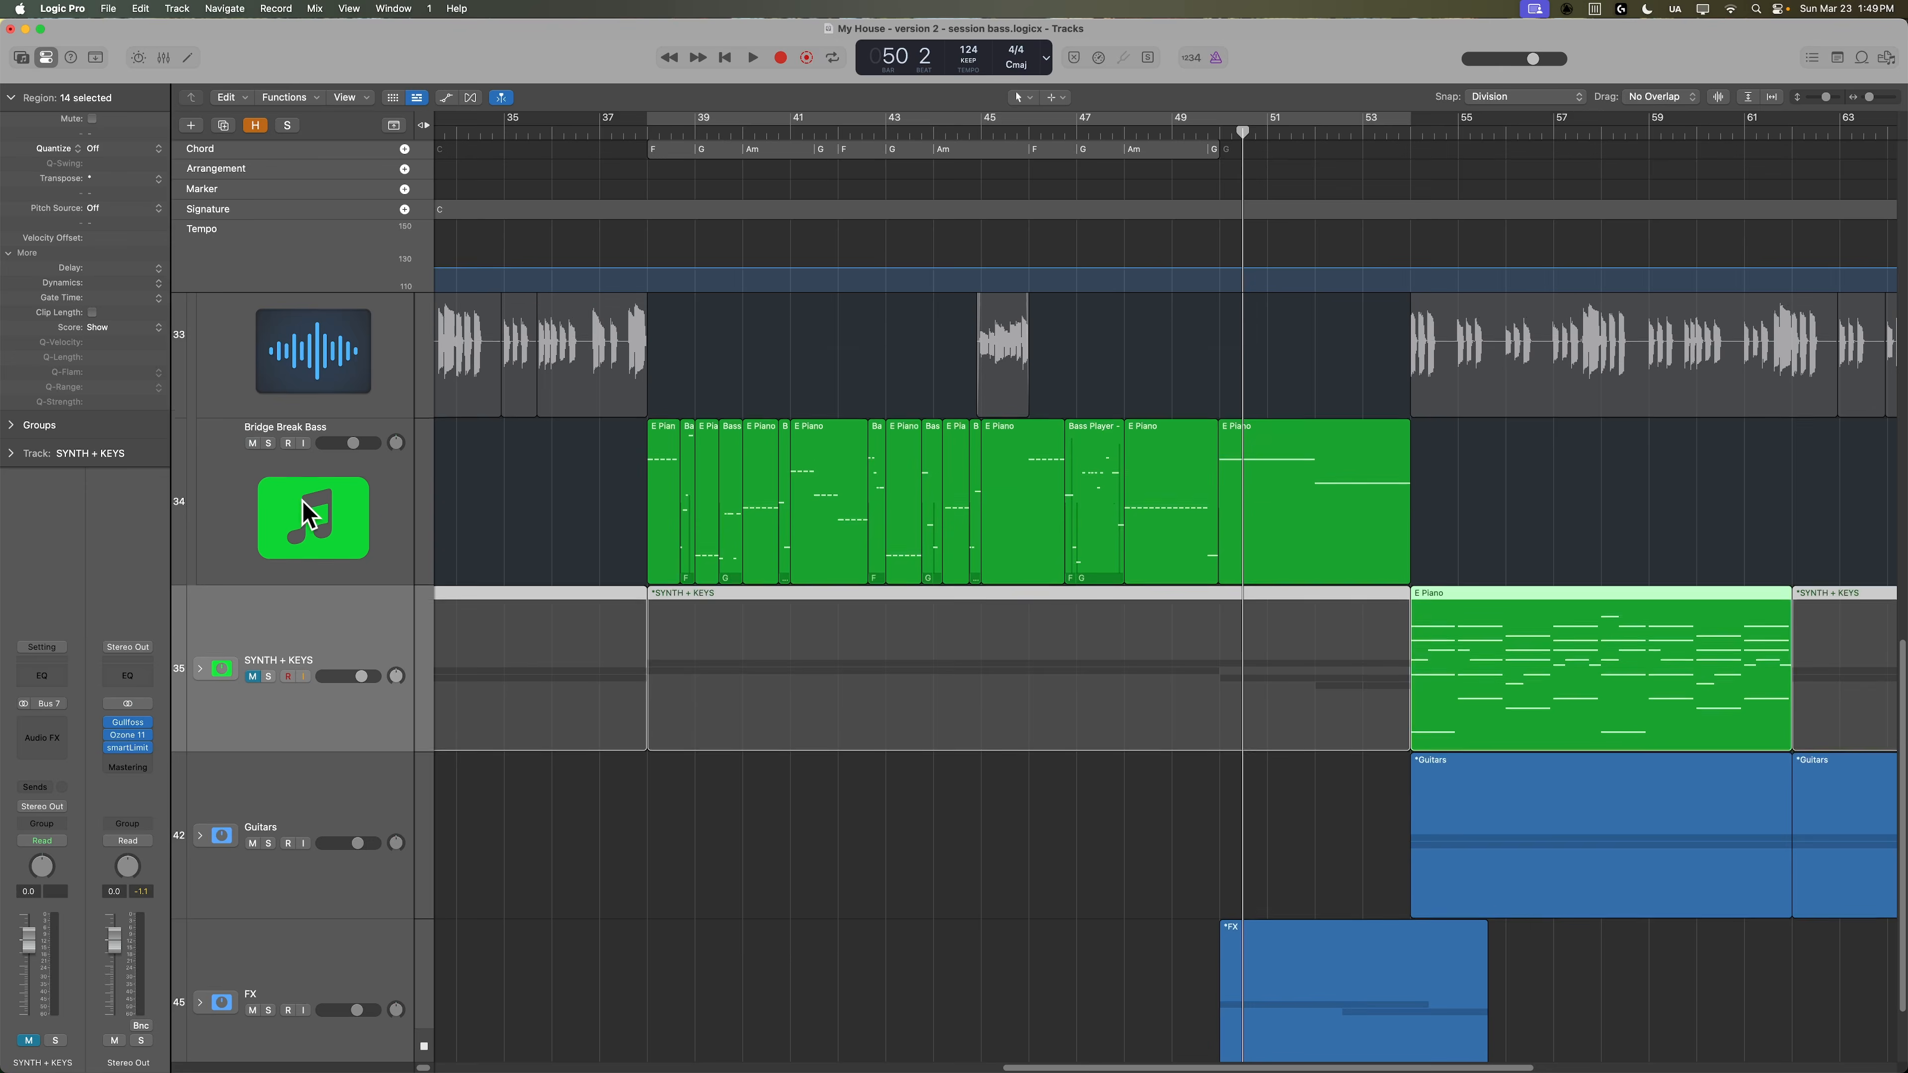
scroll(257, 436, "up", 2)
left_click(253, 436)
left_click_drag(593, 671, 1088, 690)
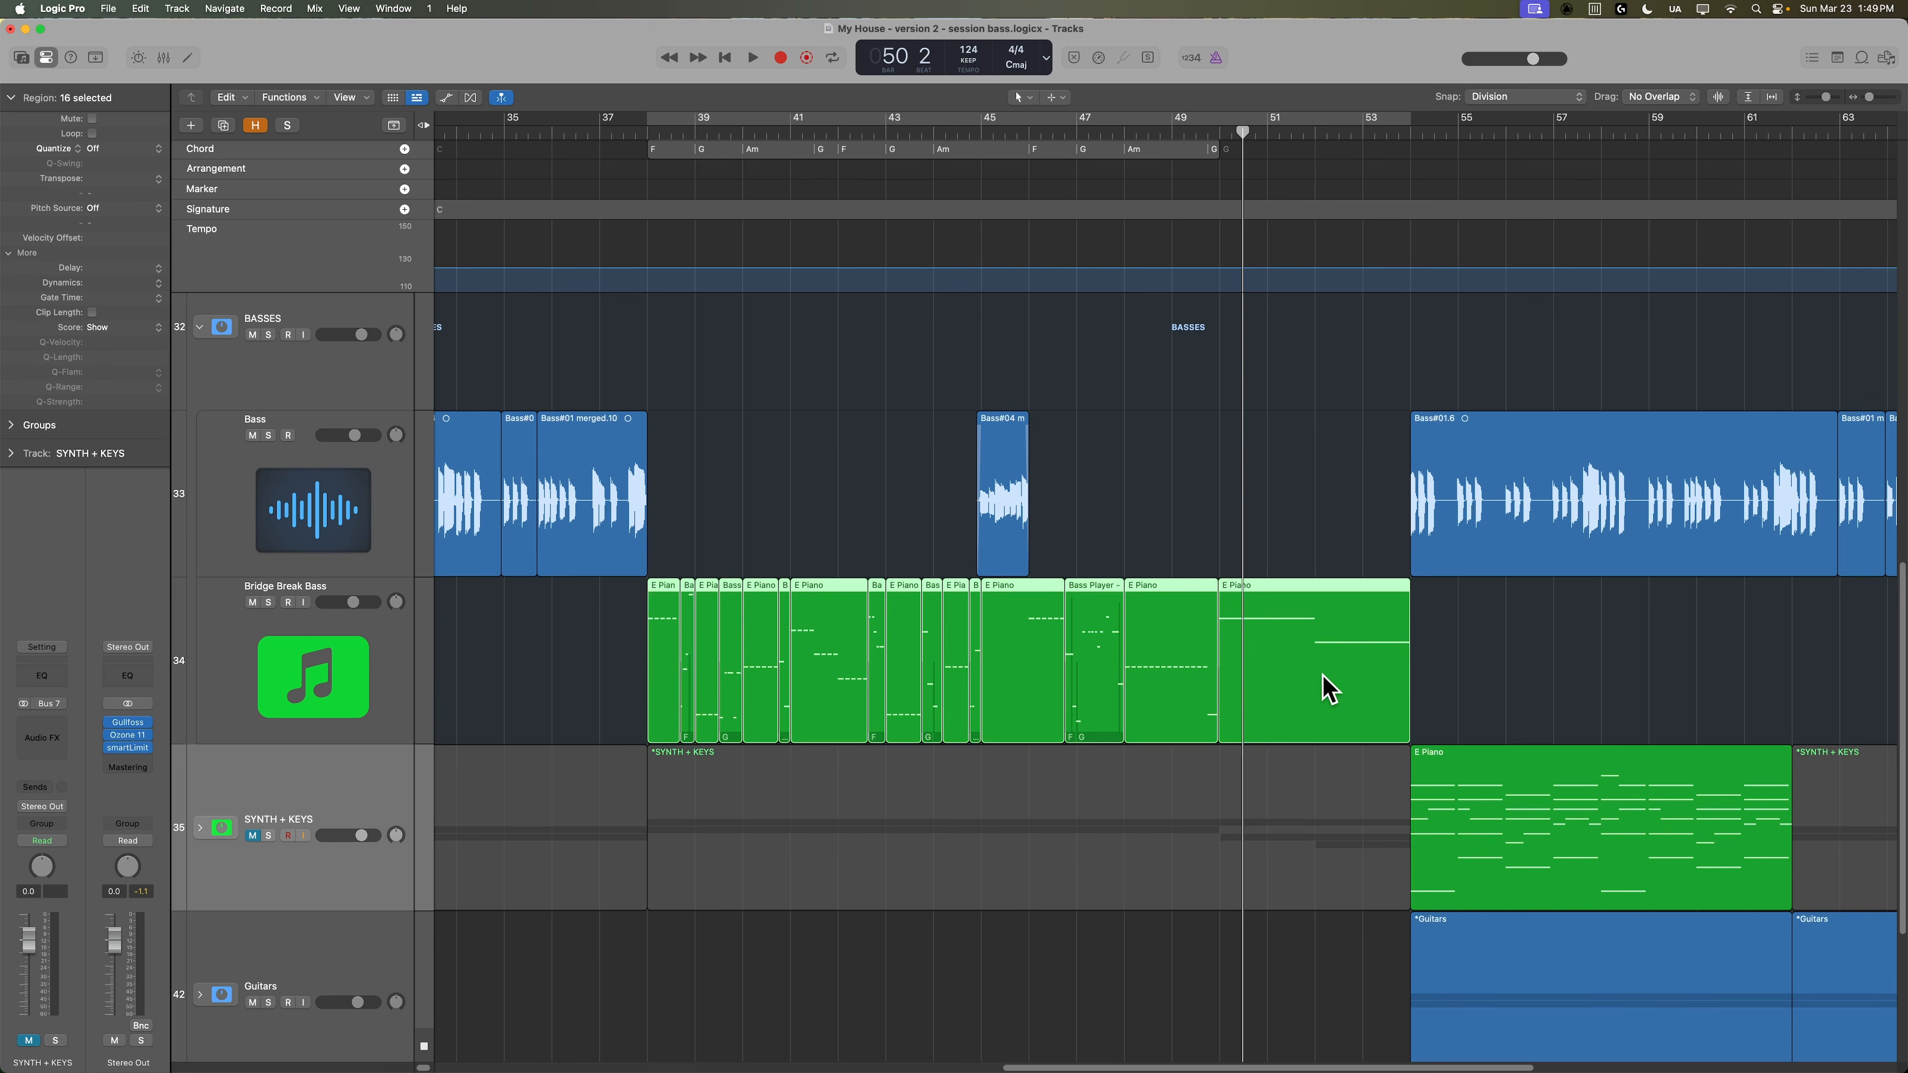
key("super+j")
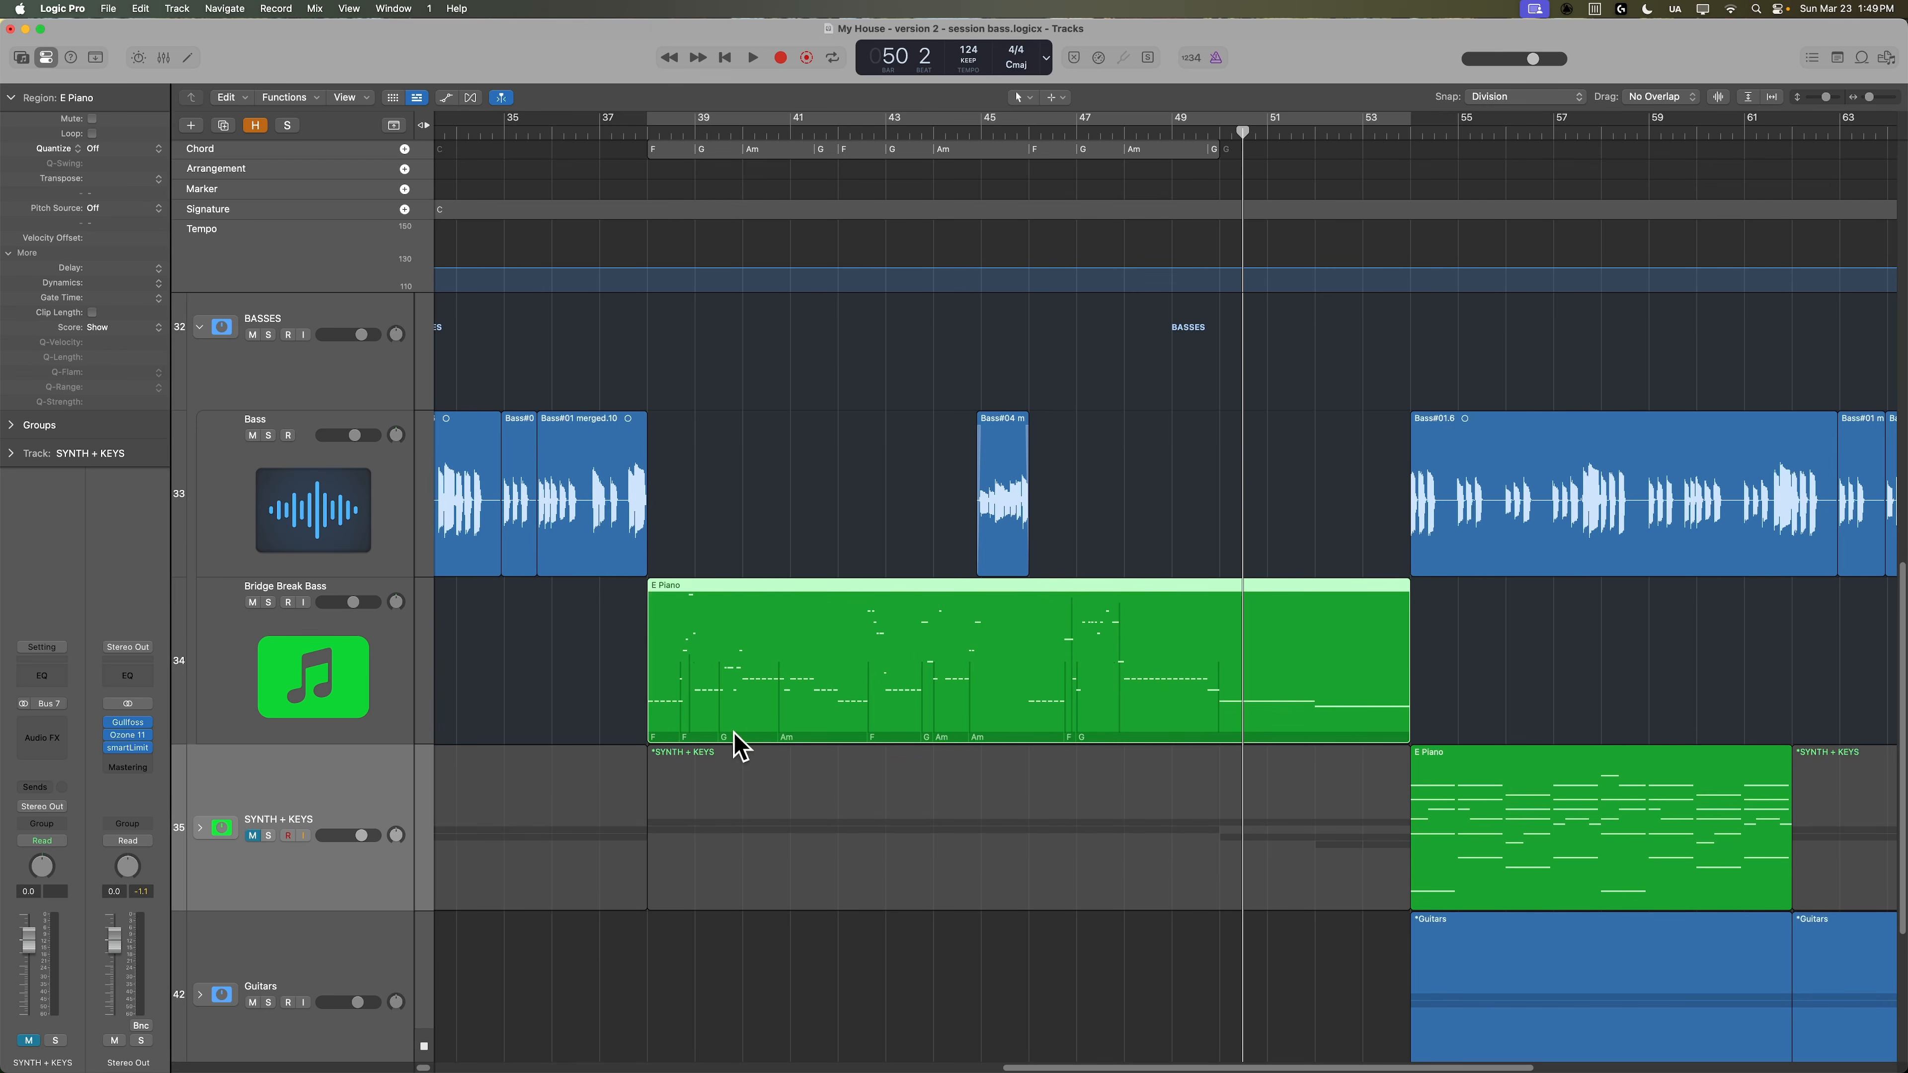
Delete the region chords from the joined Bridge Break Bass region.
right_click(1004, 648)
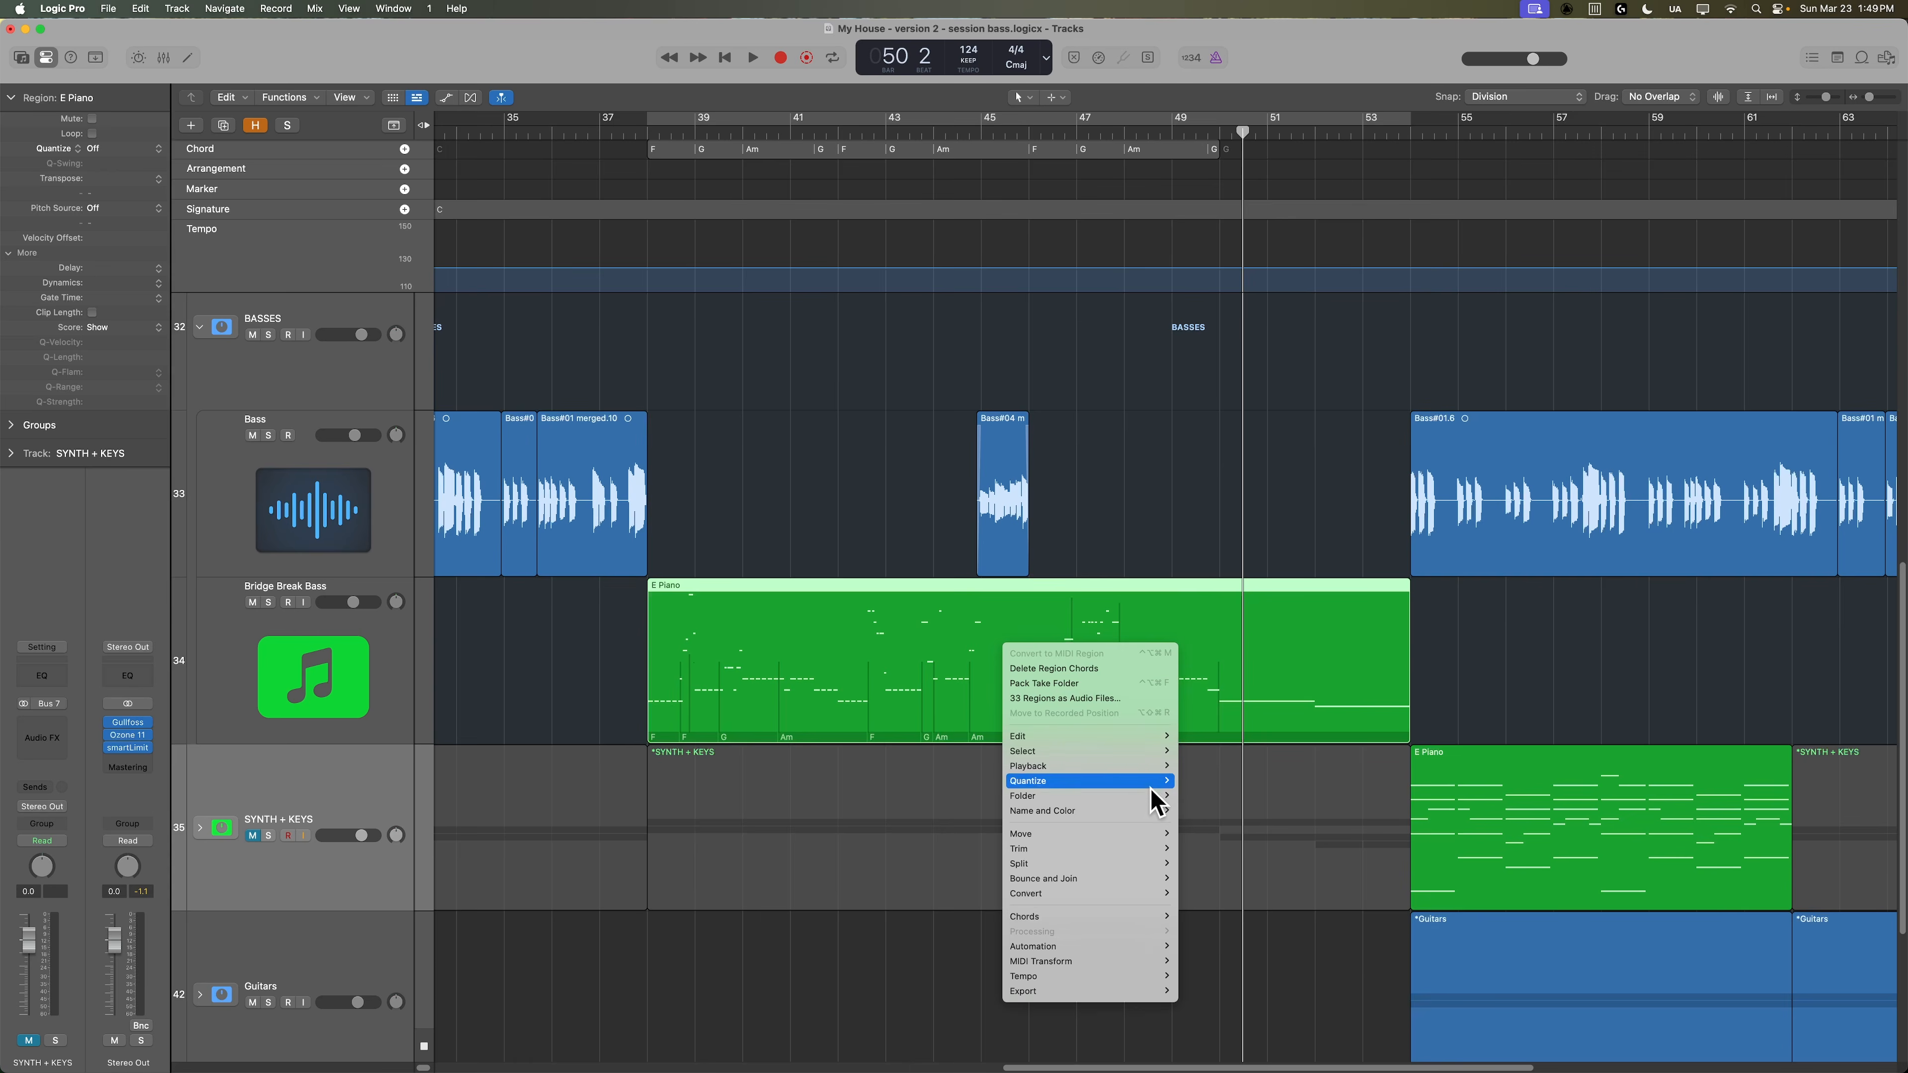
mouse_move(1135, 923)
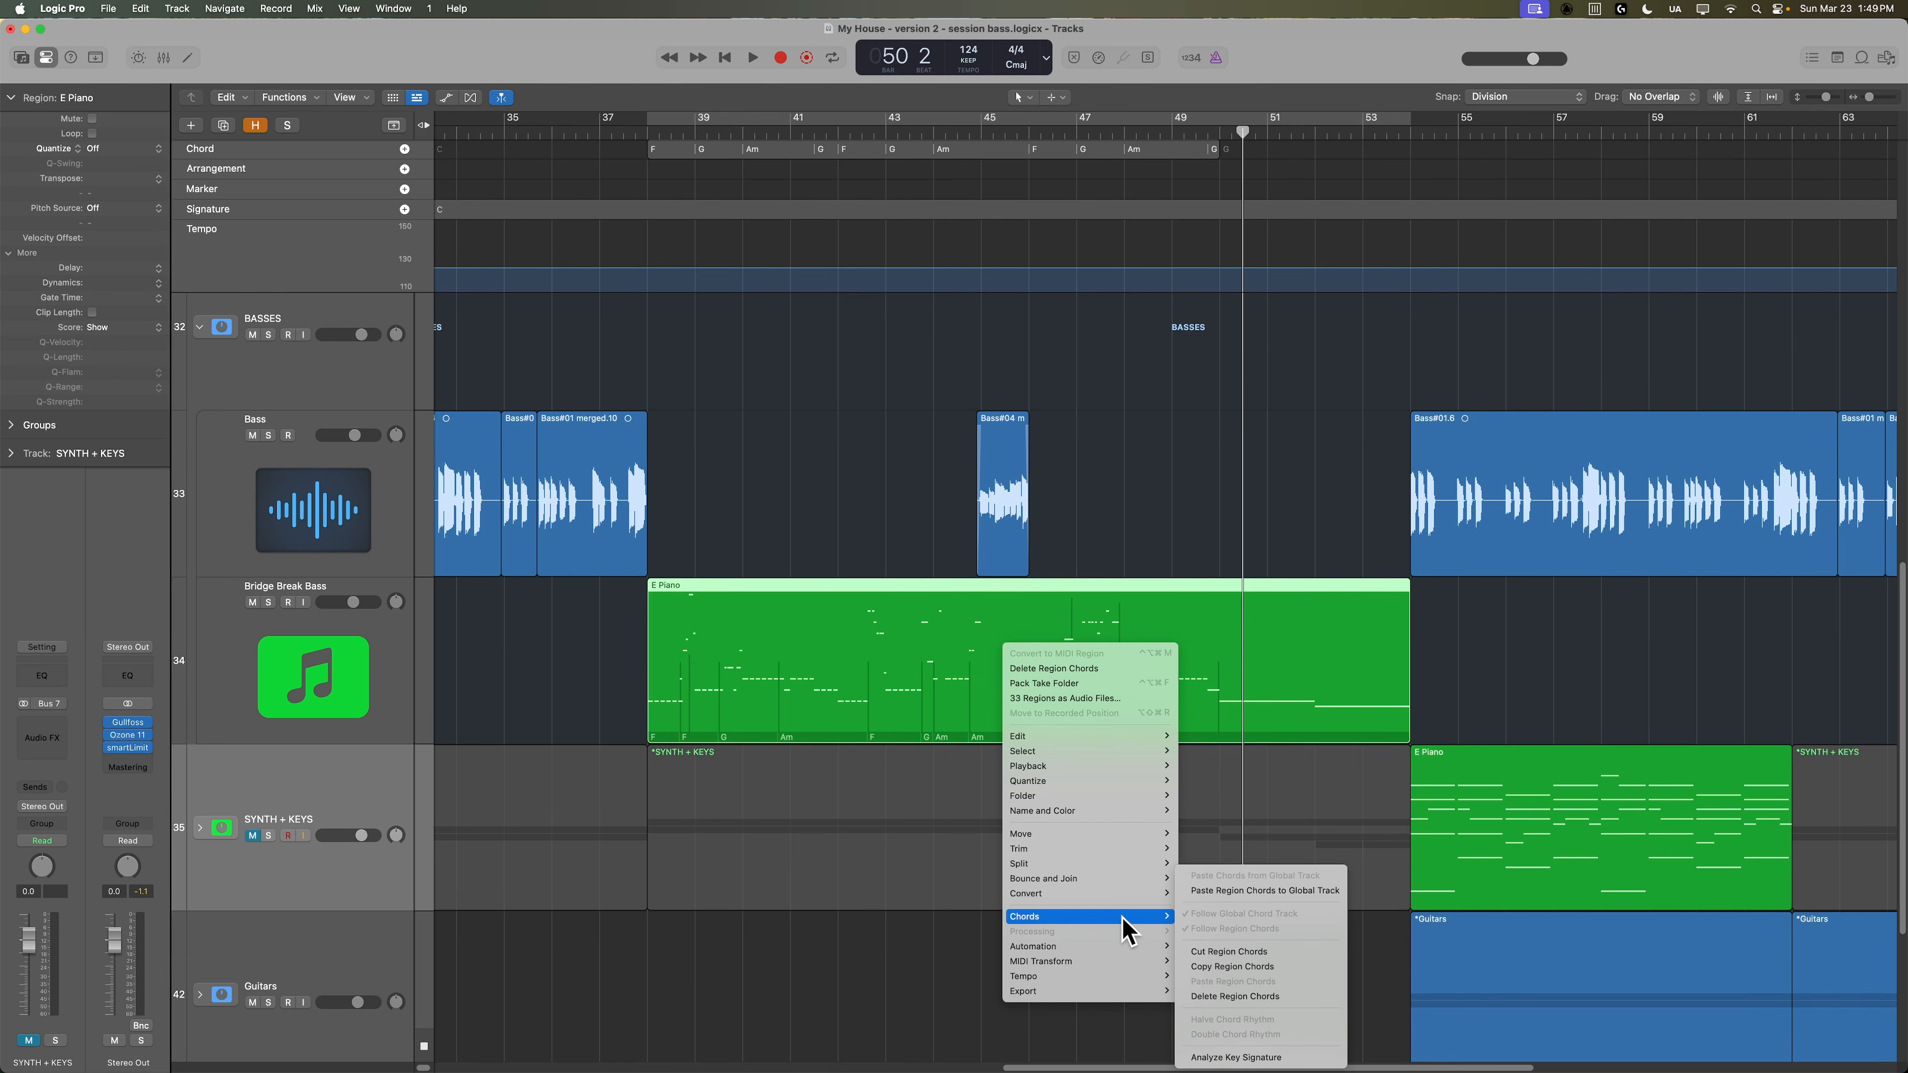
left_click(1258, 996)
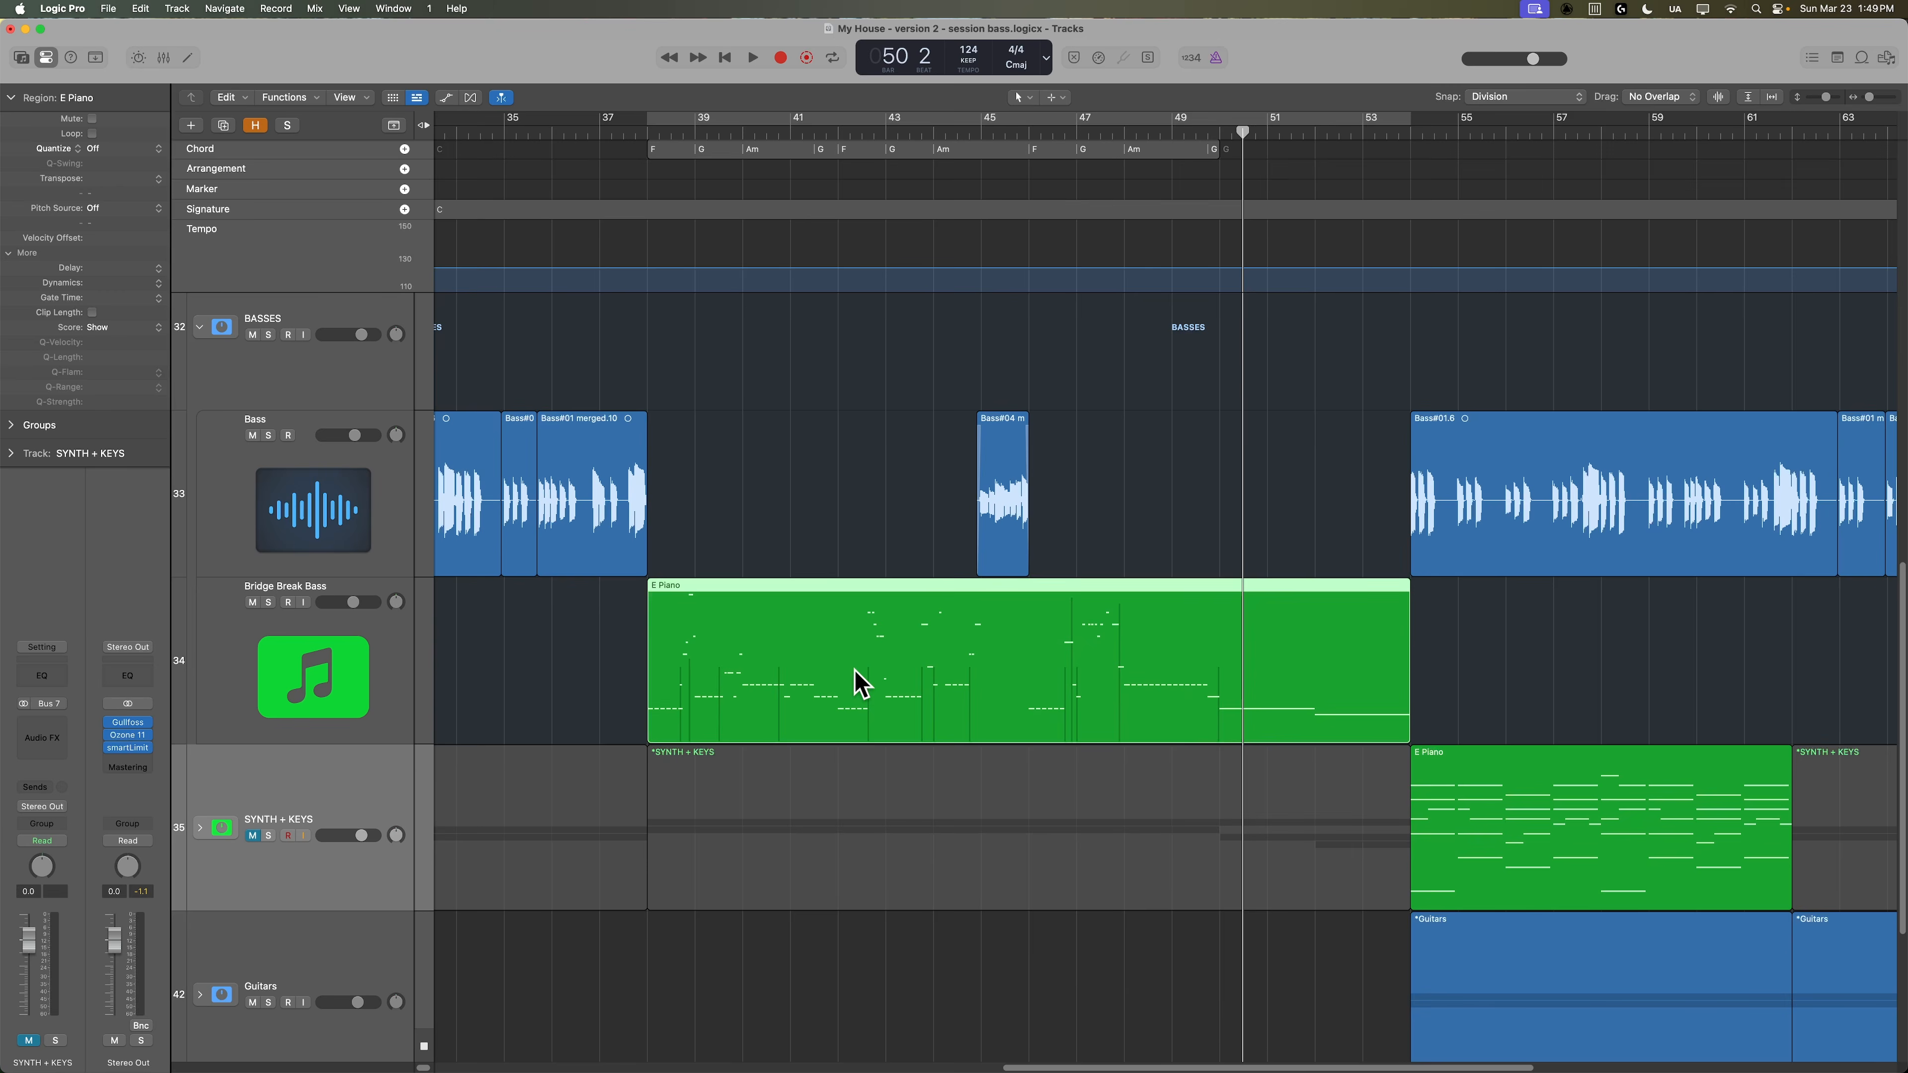
Cycle the joined bass region, open it in the Piano Roll and play it from bar 38.
key("c")
double_click(797, 659)
scroll(736, 809, "left", 10)
scroll(857, 865, "left", 4)
scroll(757, 988, "left", 6)
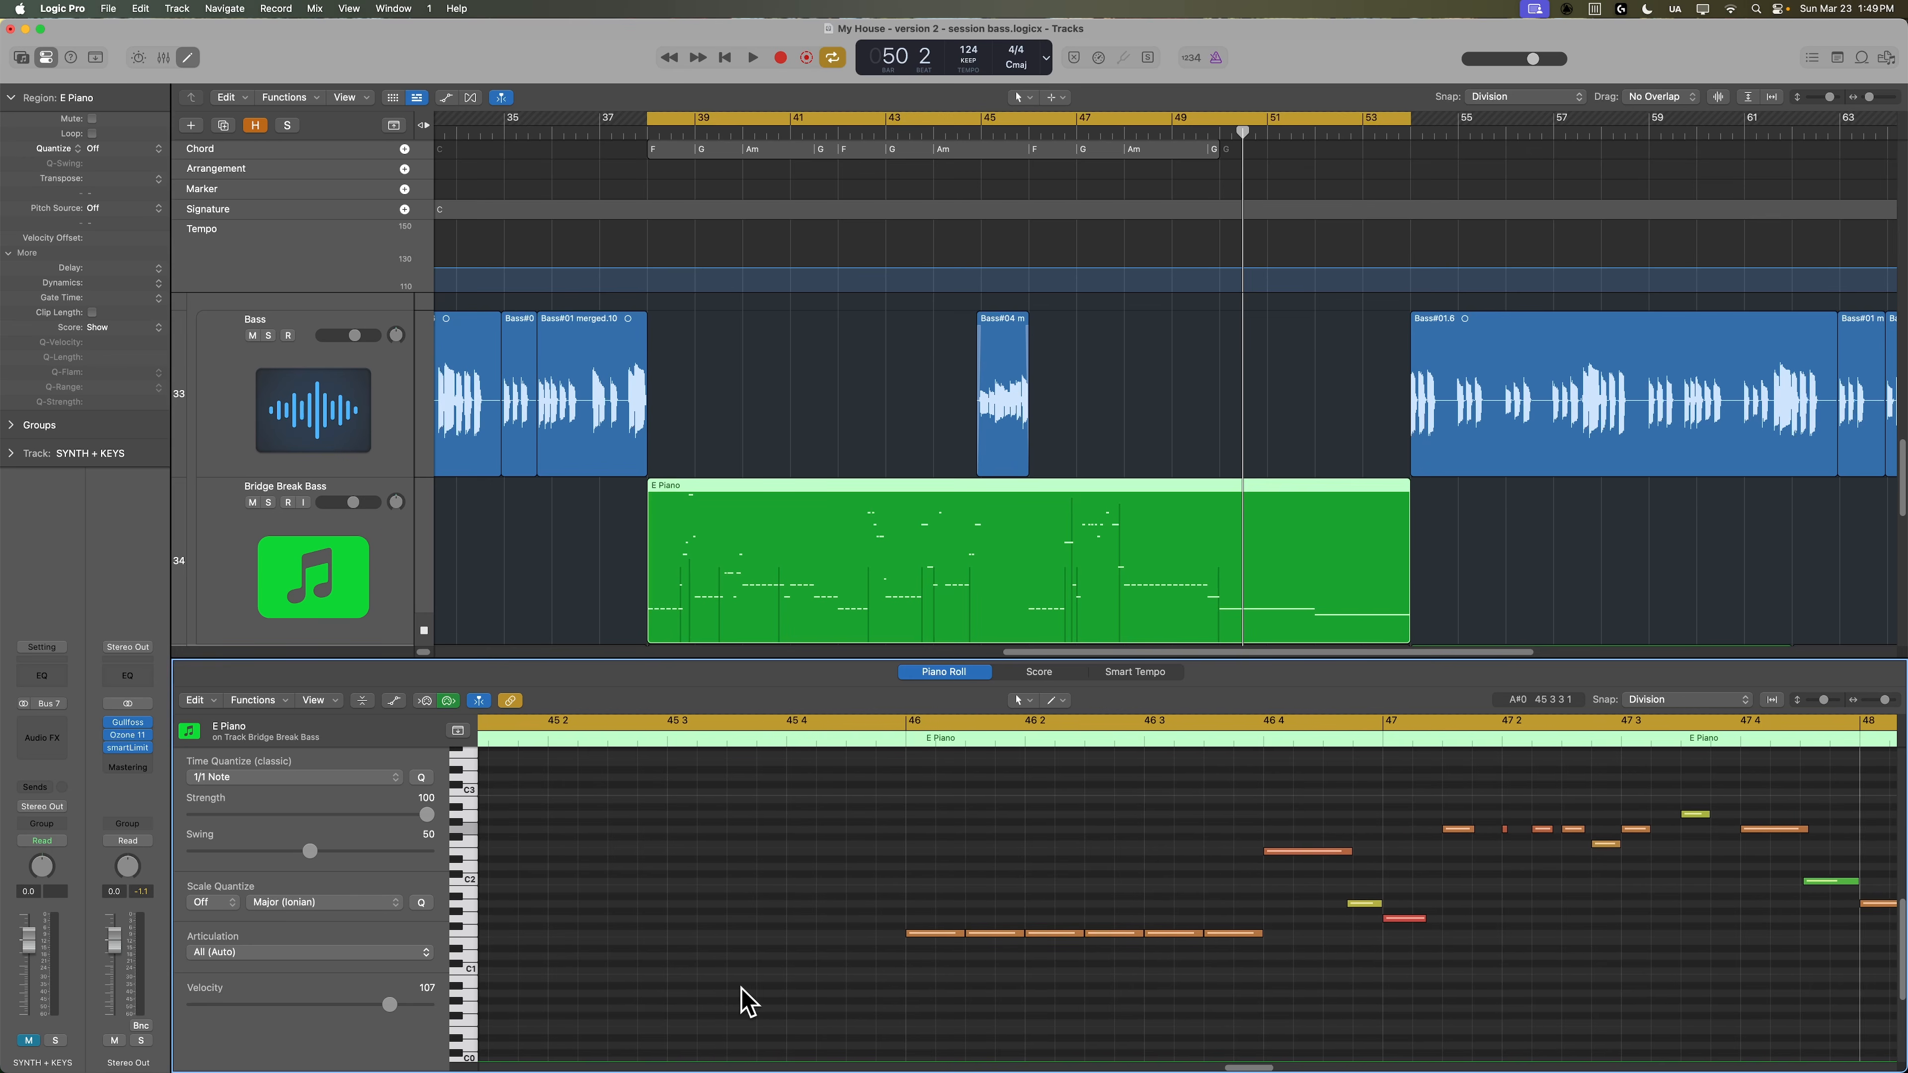
left_click(742, 588)
key("space")
scroll(1132, 942, "right", 4)
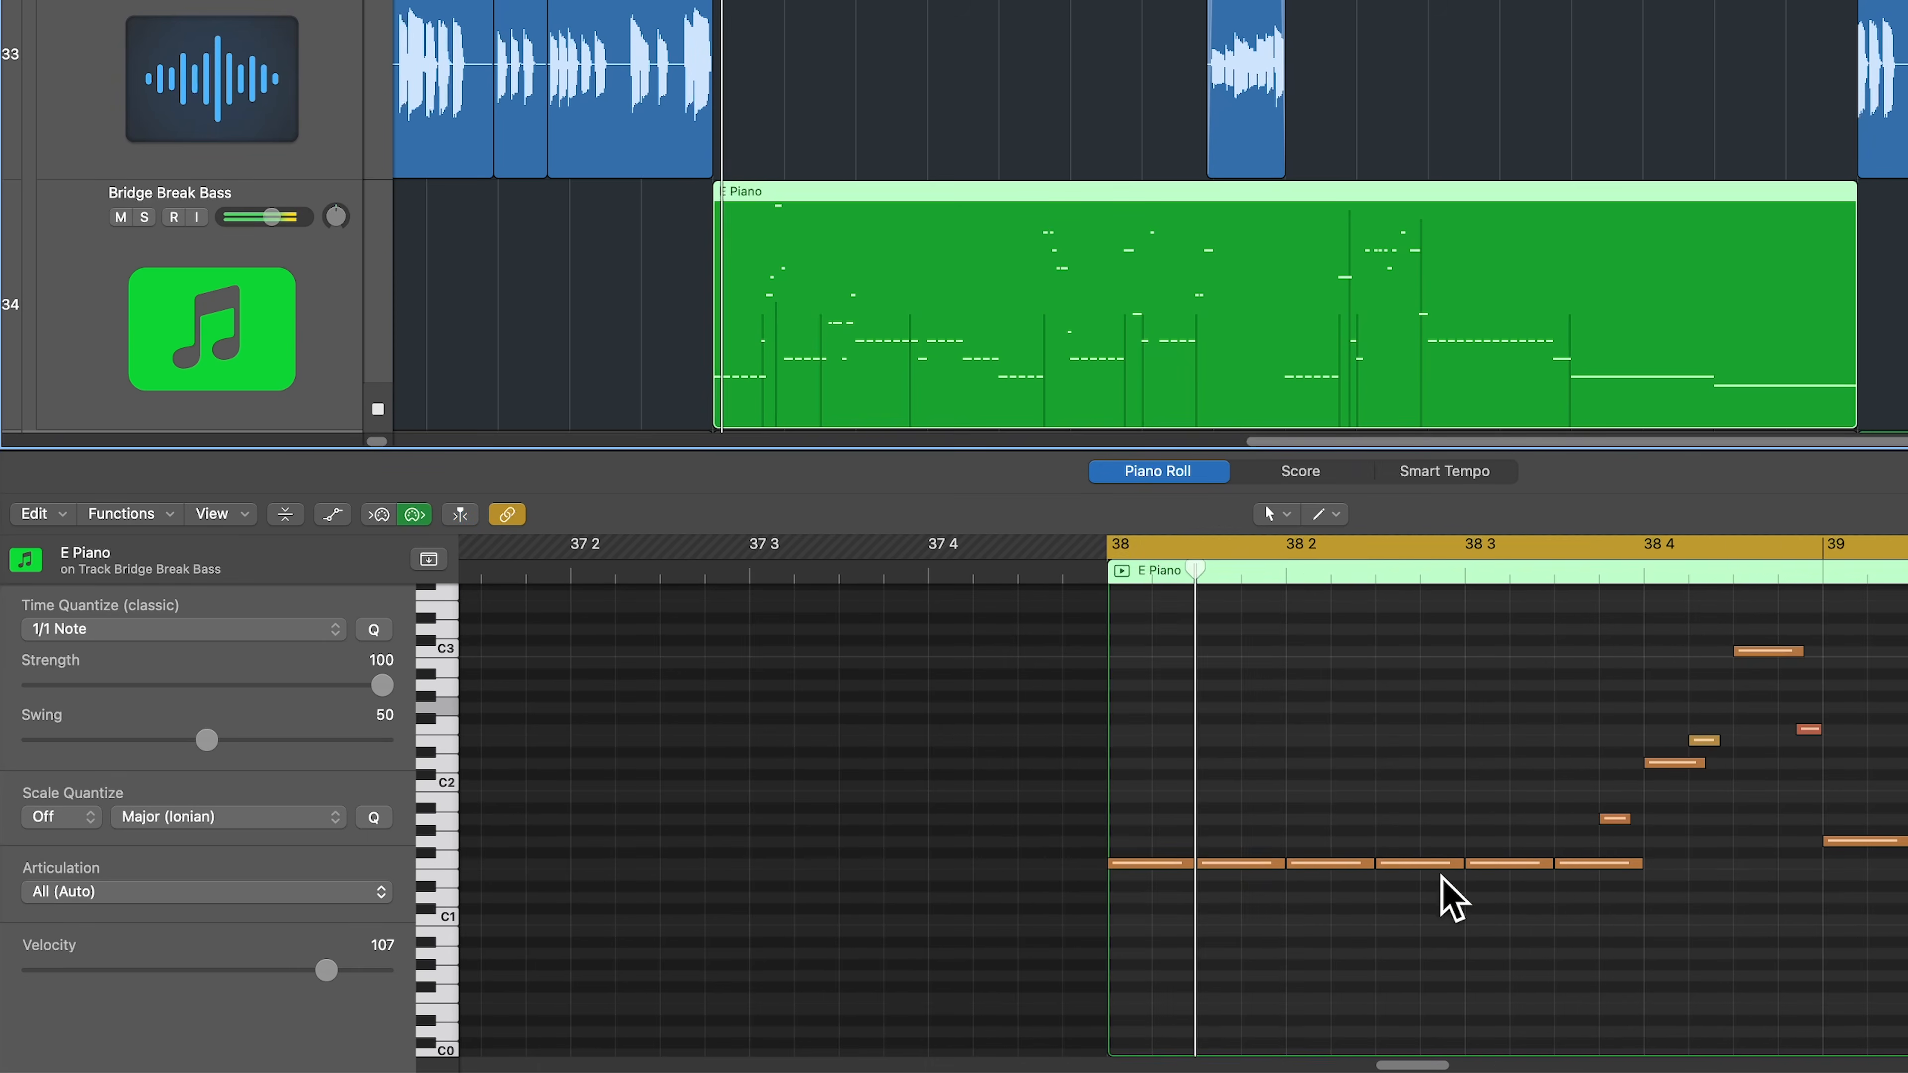
scroll(1448, 894, "right", 5)
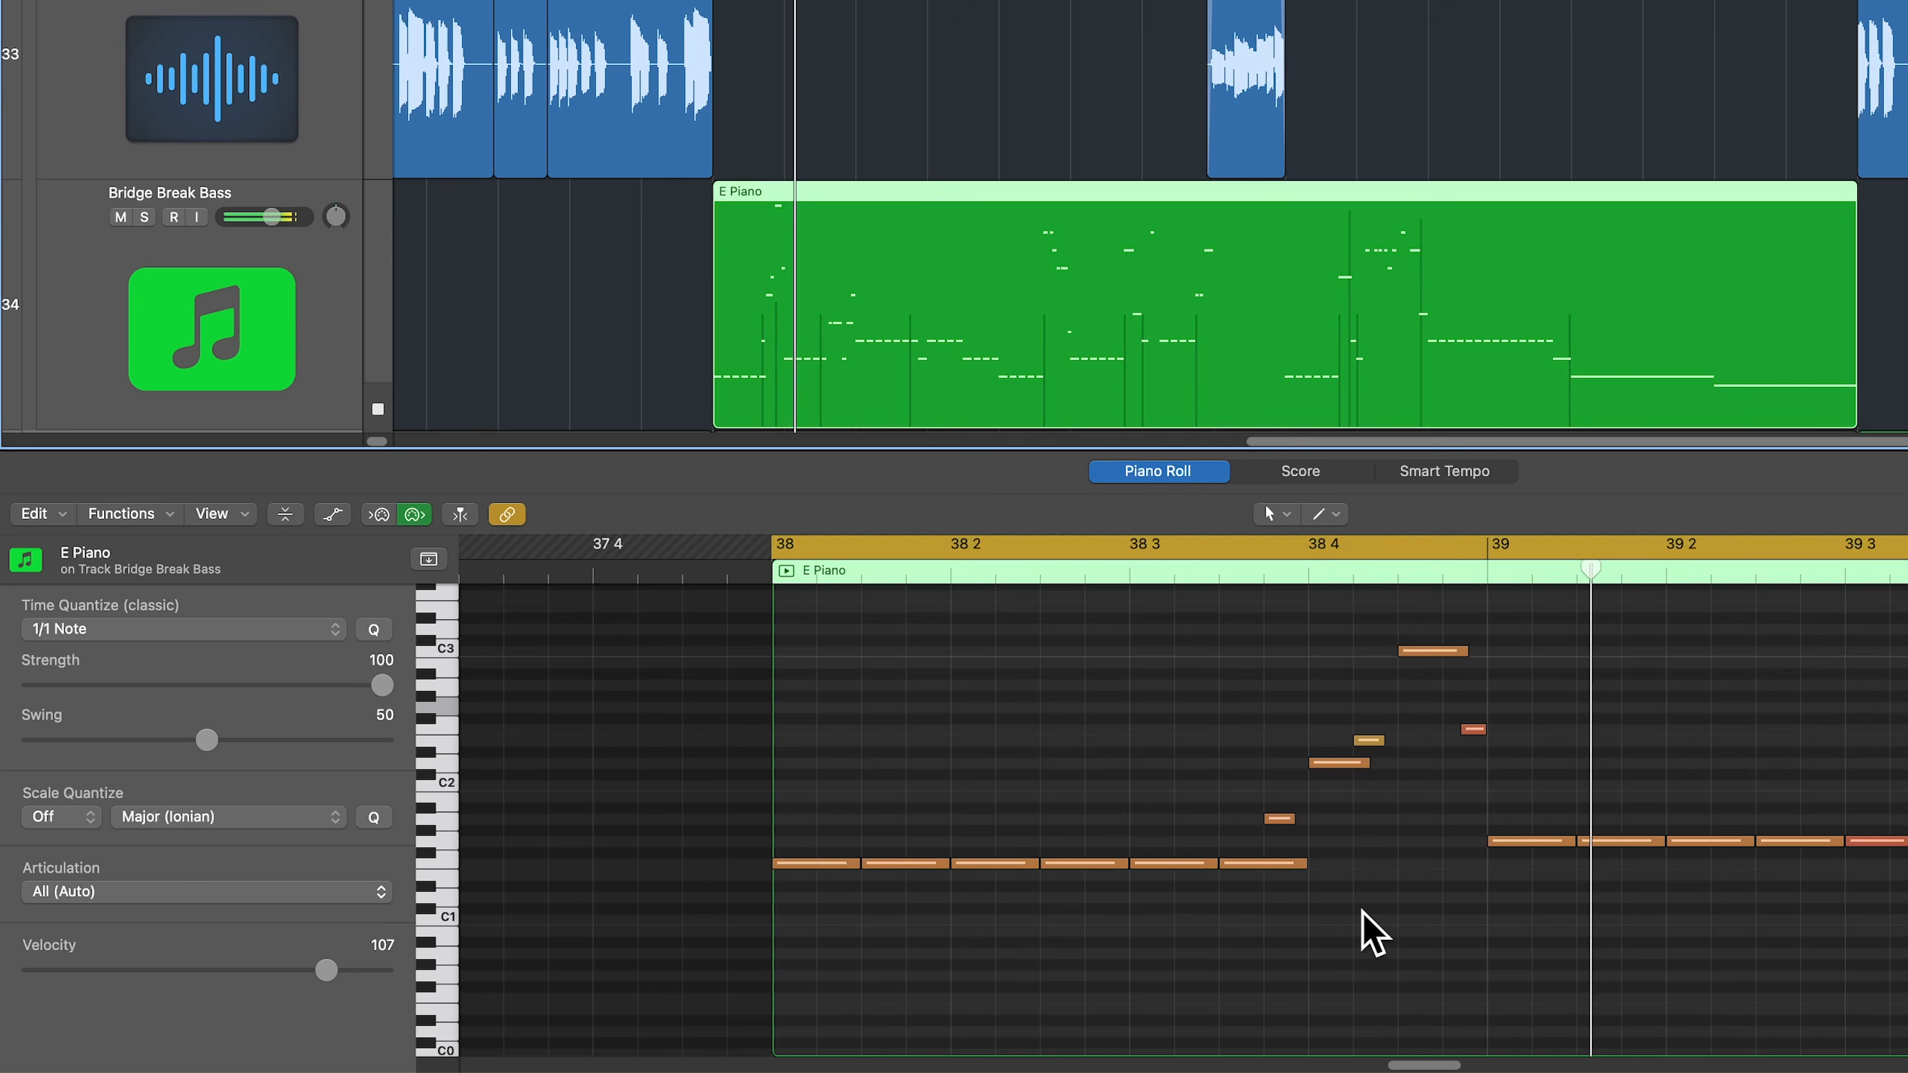
Shorten the last repeated F note in bar 38 so it ends where the fill begins, and replay the passage.
left_click_drag(1307, 865, 1278, 878)
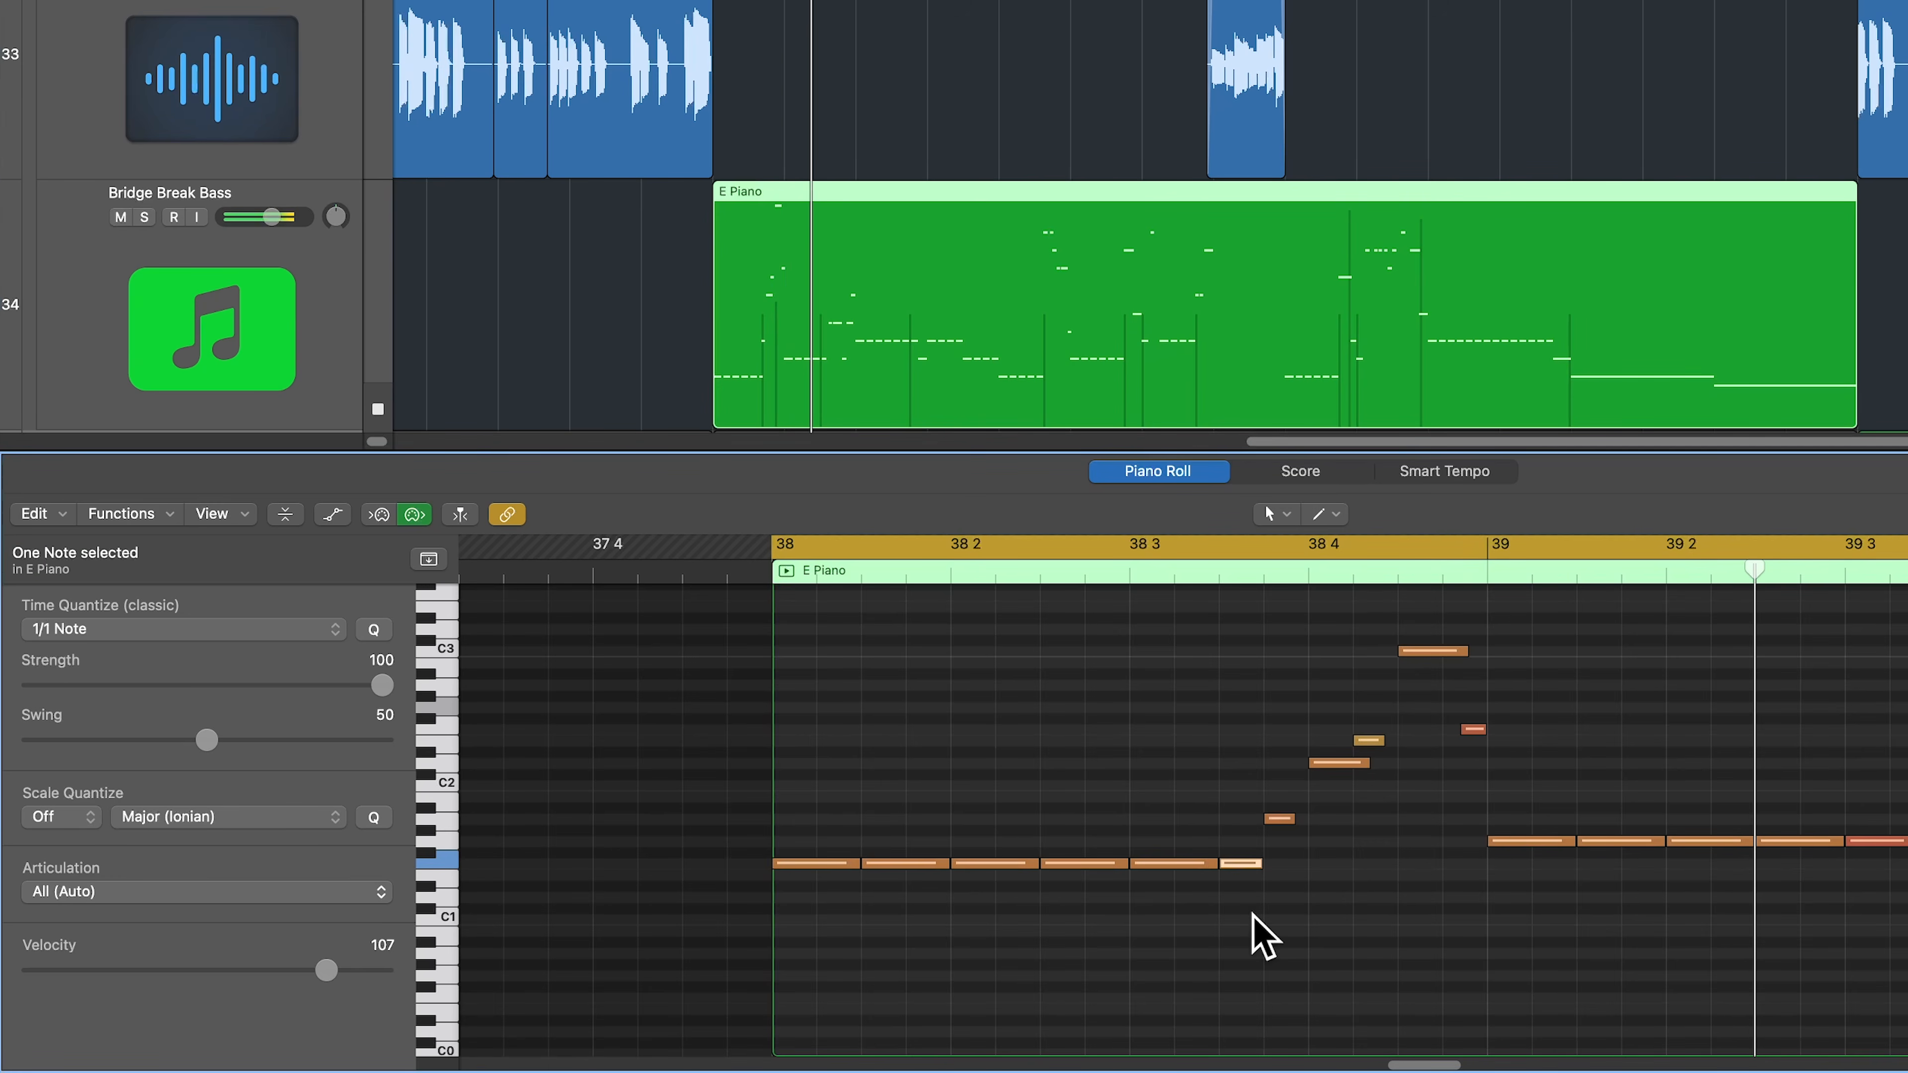
key("space")
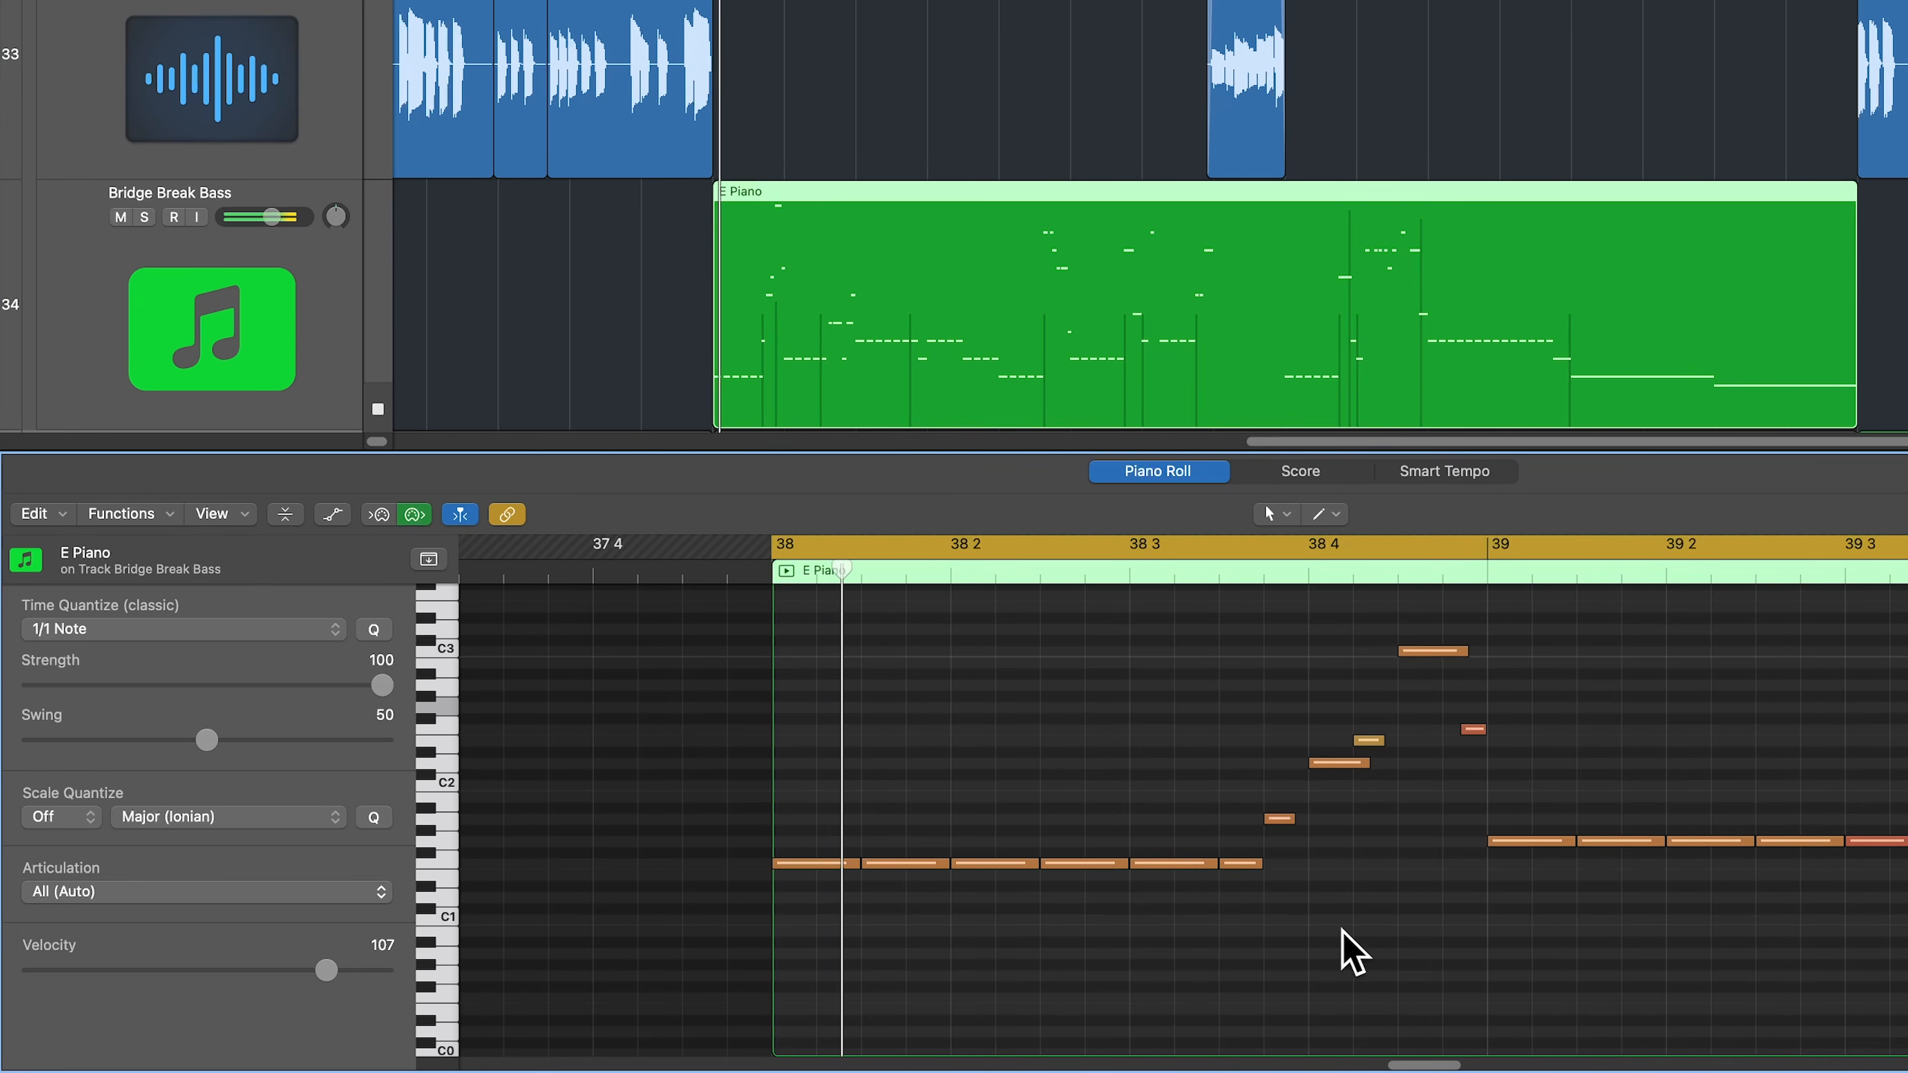
scroll(1349, 939, "right", 4)
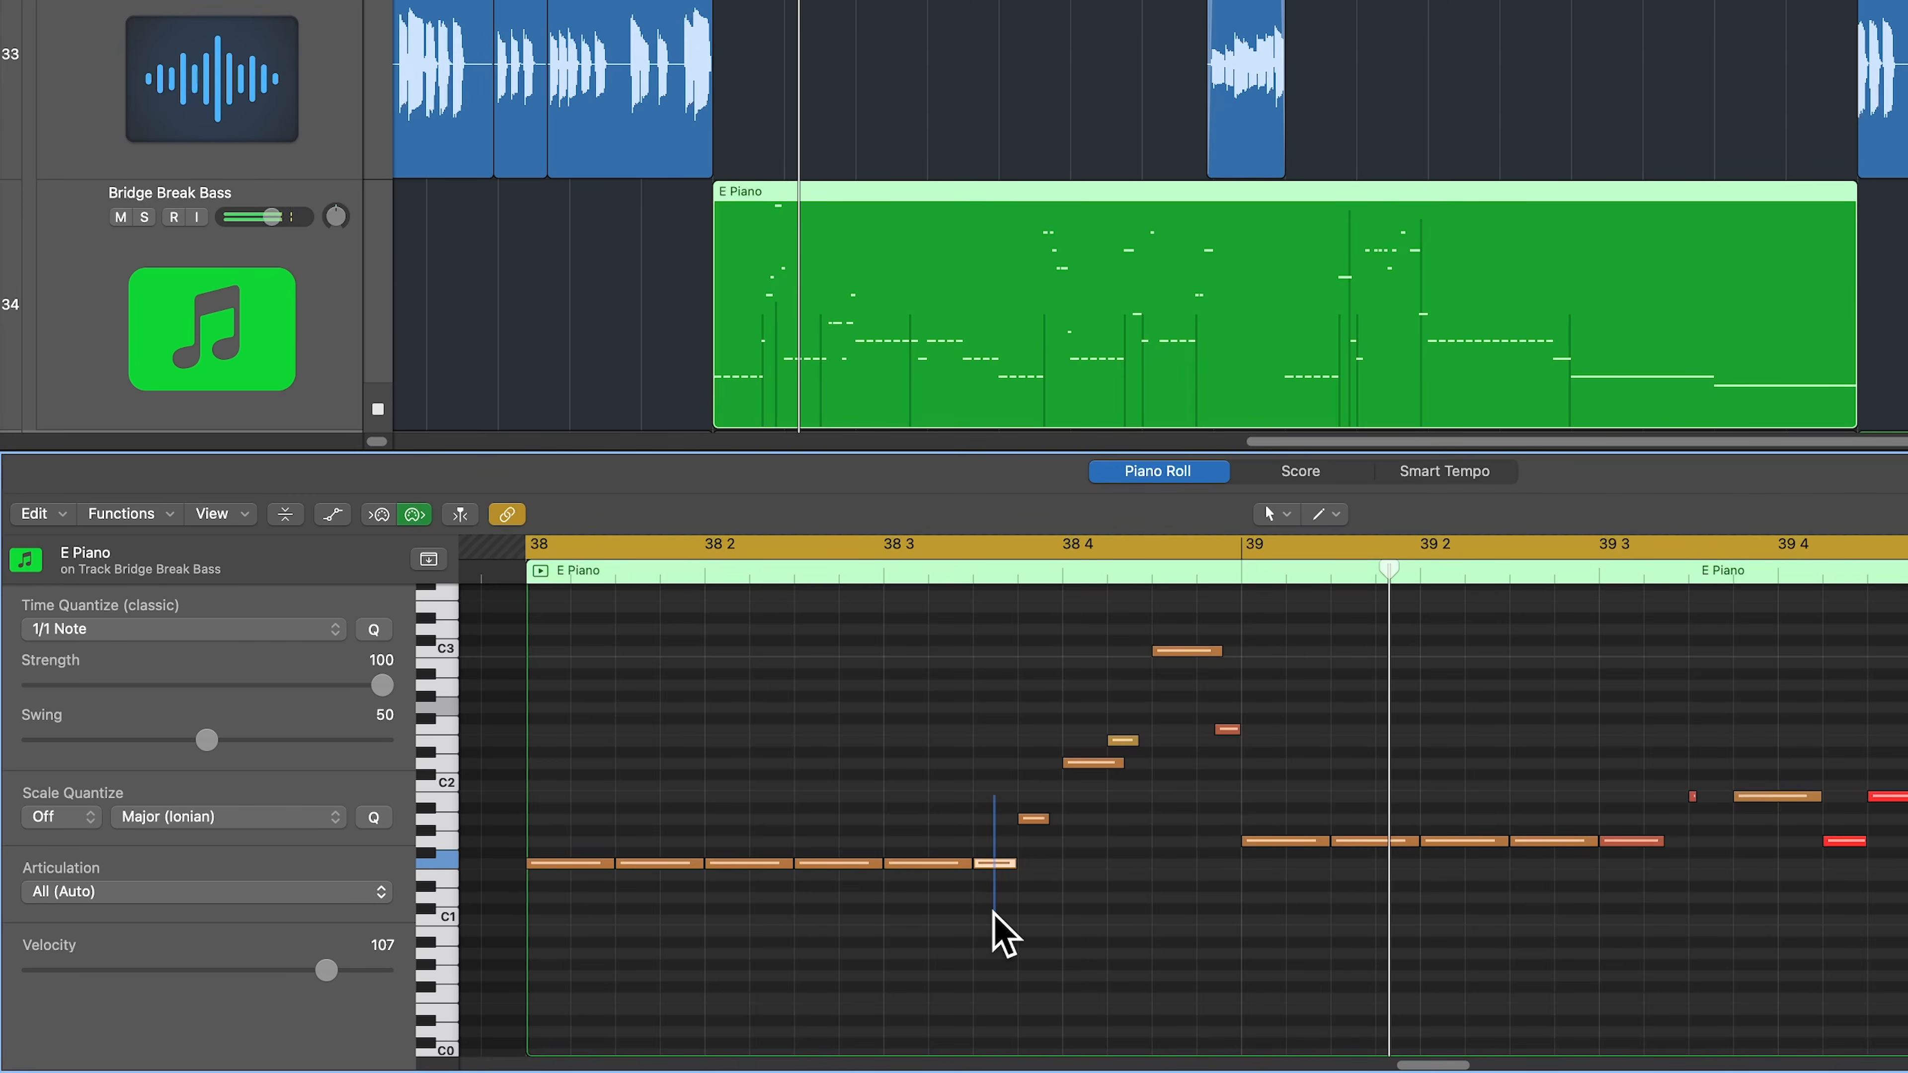
Review the articulation options for the shortened note and replay bars 38 to 40.
left_click(102, 891)
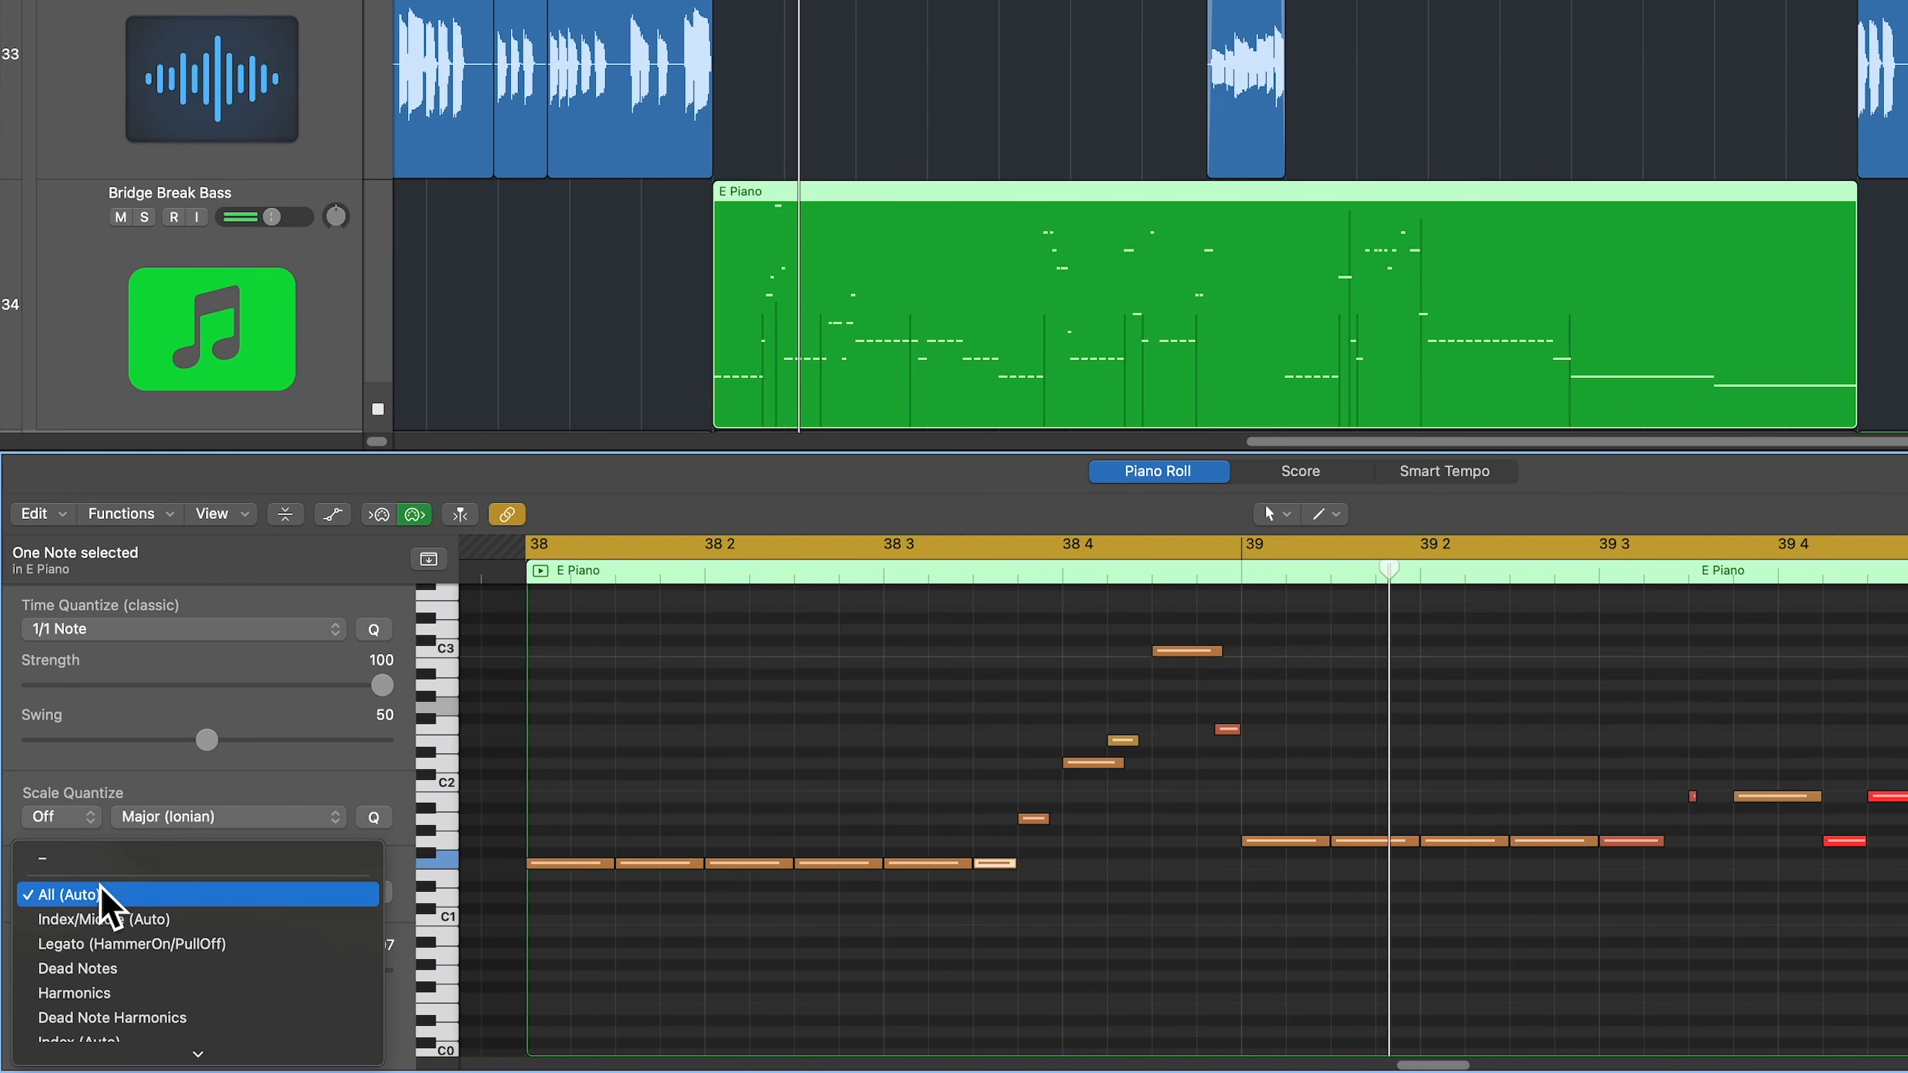
scroll(202, 905, "down", 5)
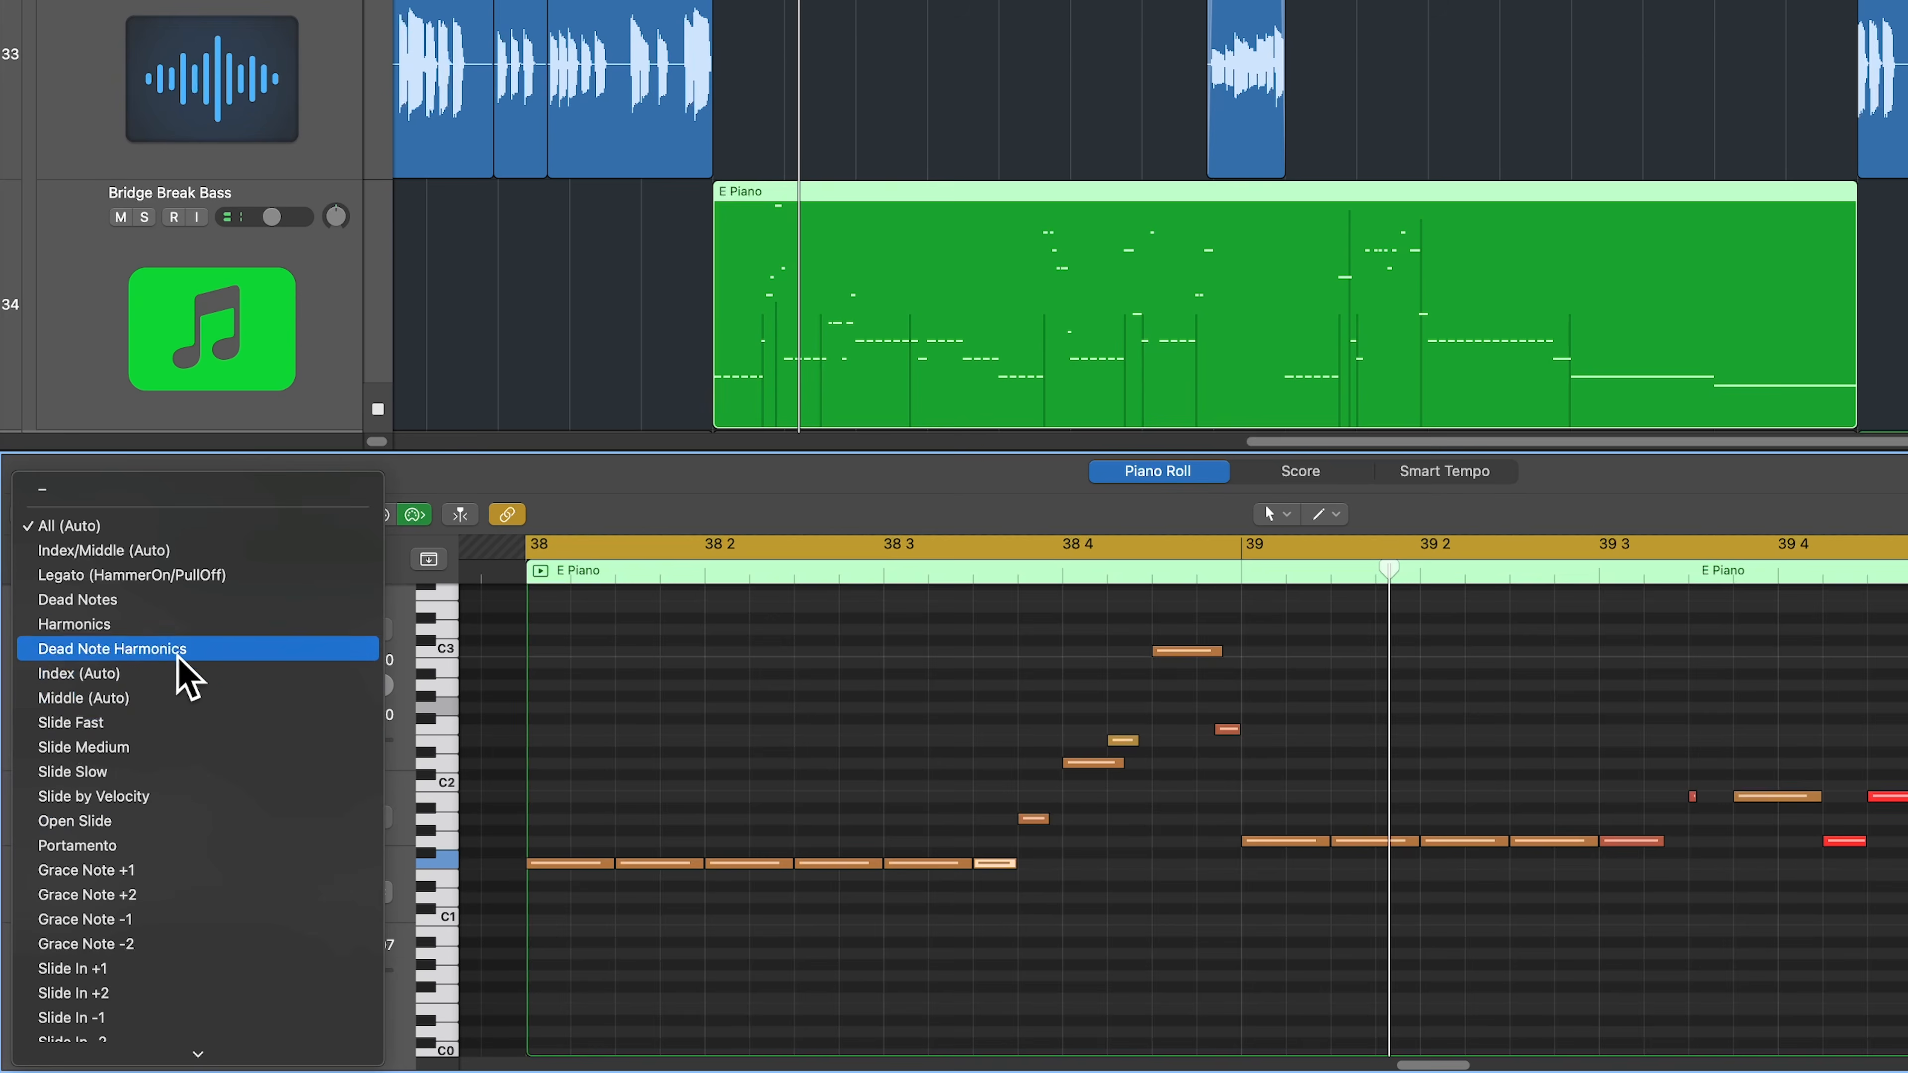
left_click(668, 771)
left_click(872, 748)
key("space")
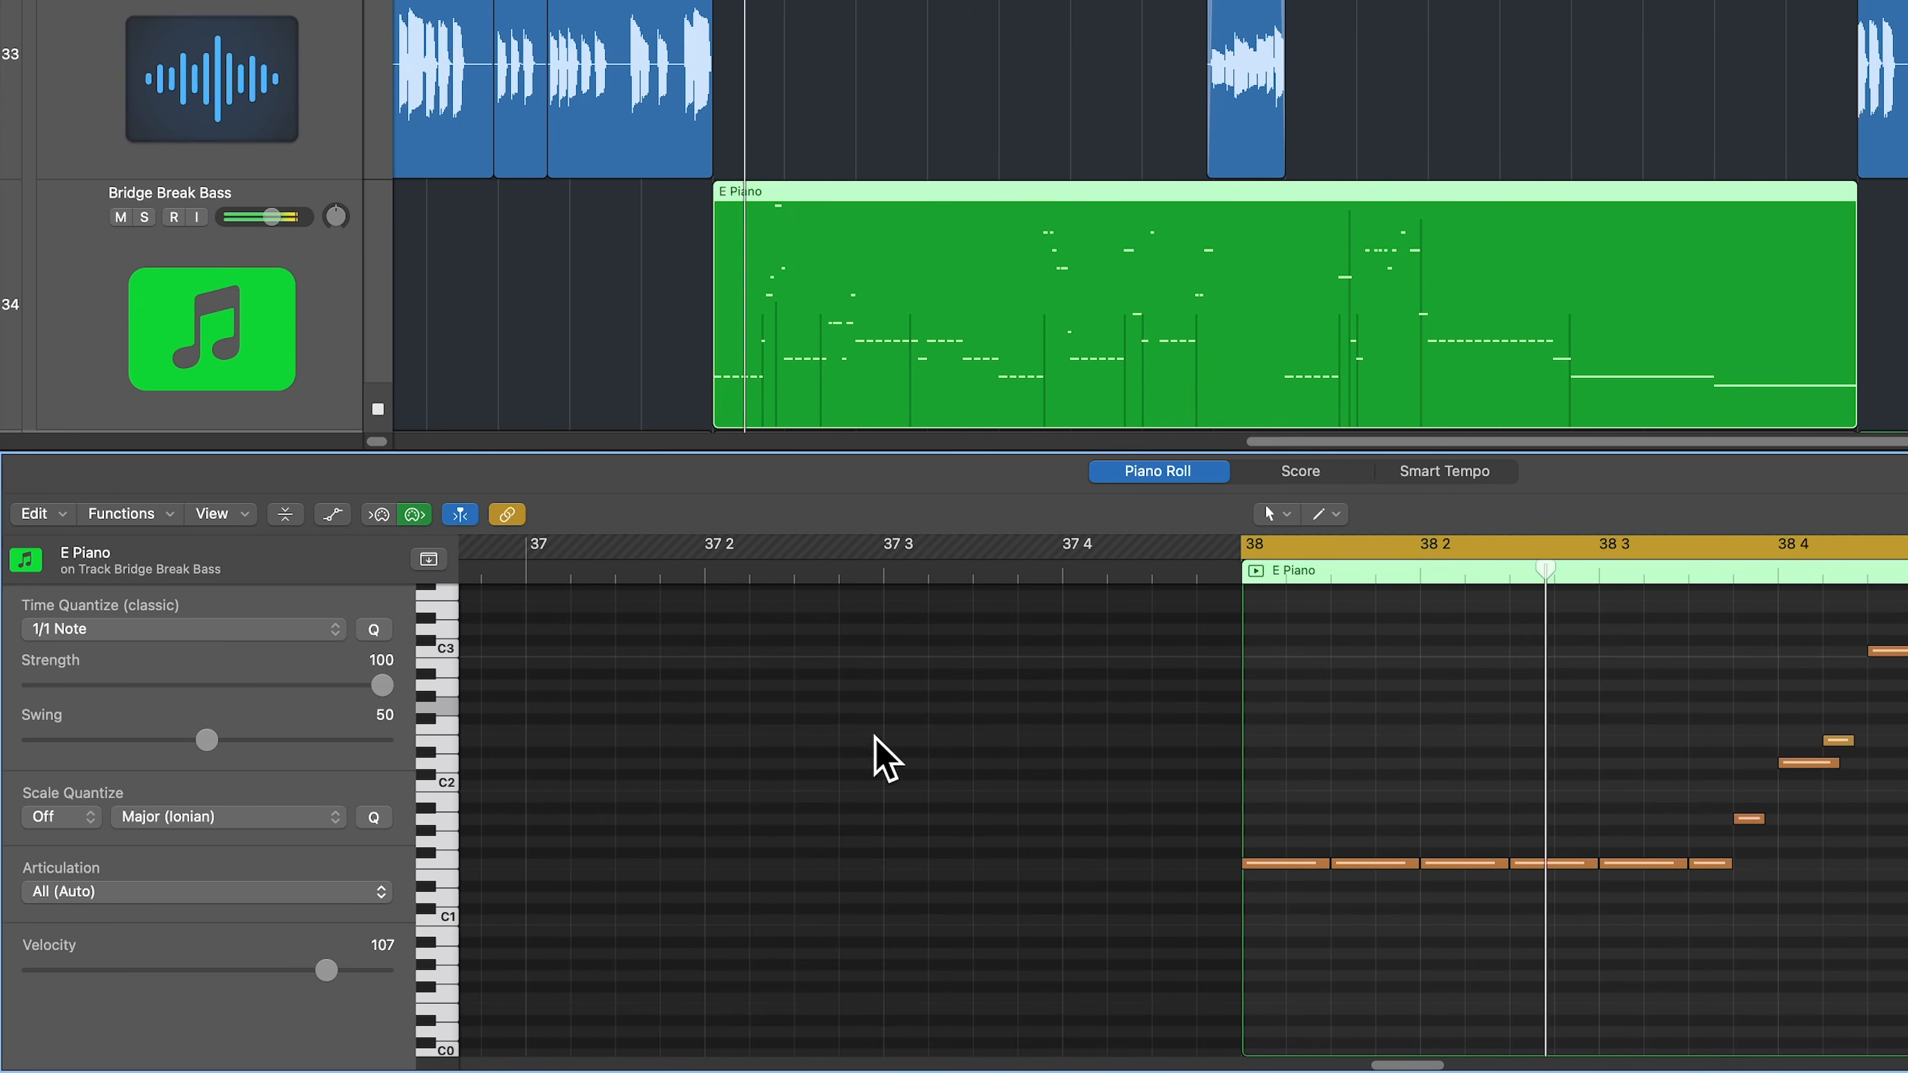
scroll(1116, 857, "right", 10)
scroll(1110, 840, "right", 5)
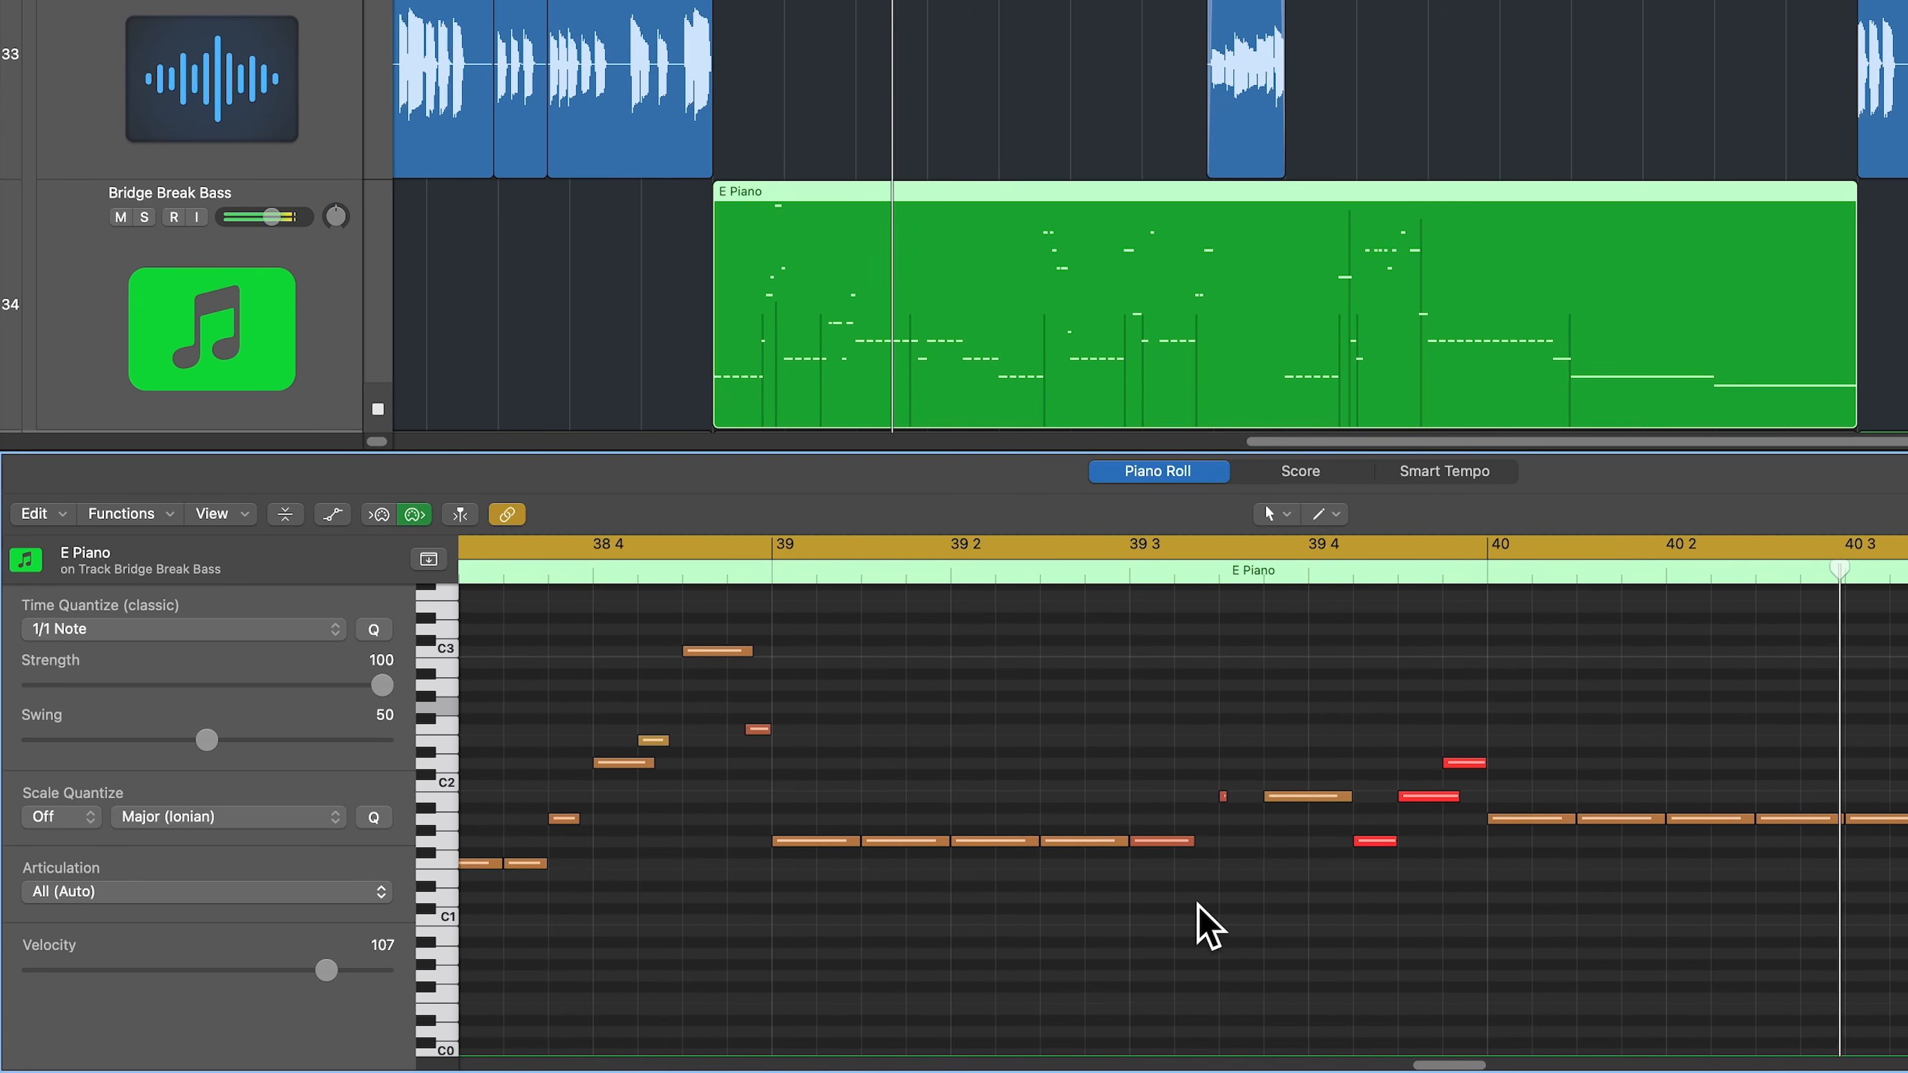
Lengthen the last repeated G note in bar 39 to halfway between beats 3 and 4, and remove the short stray note above.
scroll(1196, 950, "left", 4)
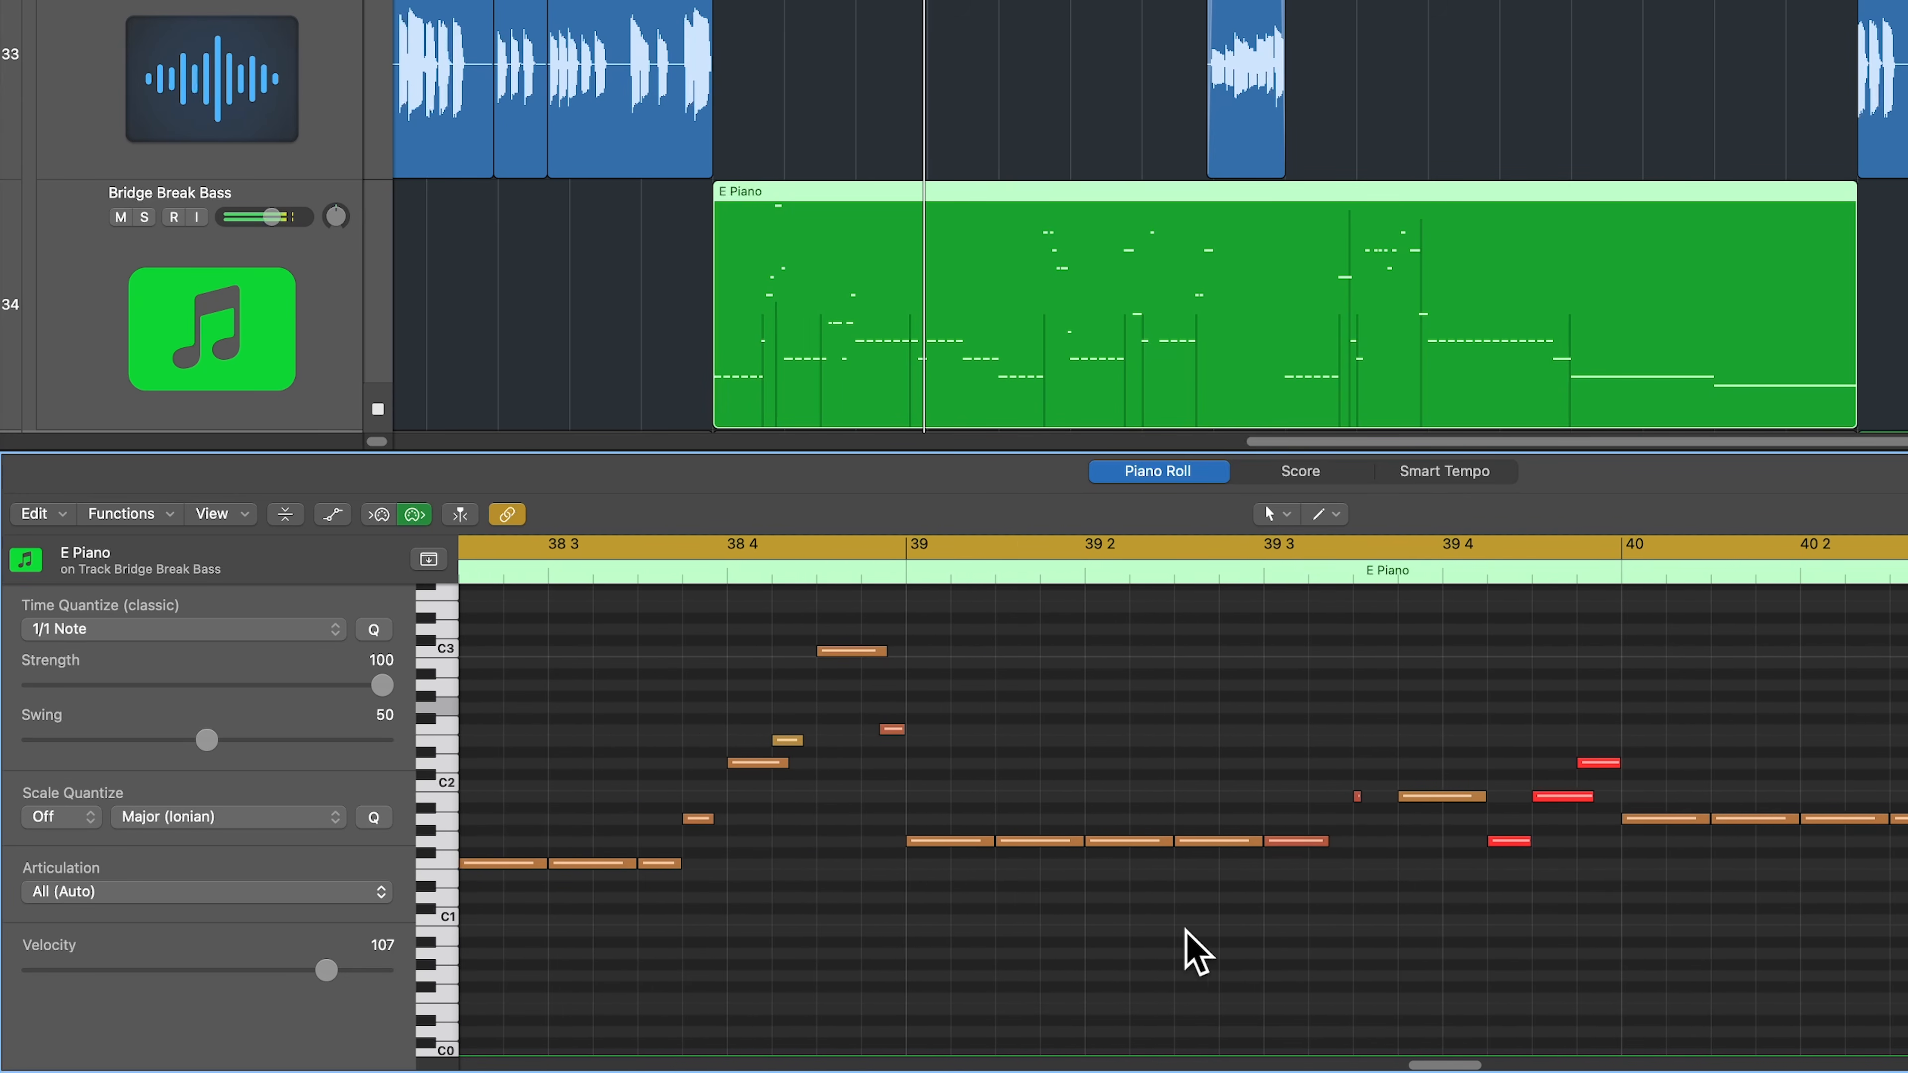
left_click_drag(1344, 842, 1375, 847)
left_click_drag(1391, 763, 1375, 812)
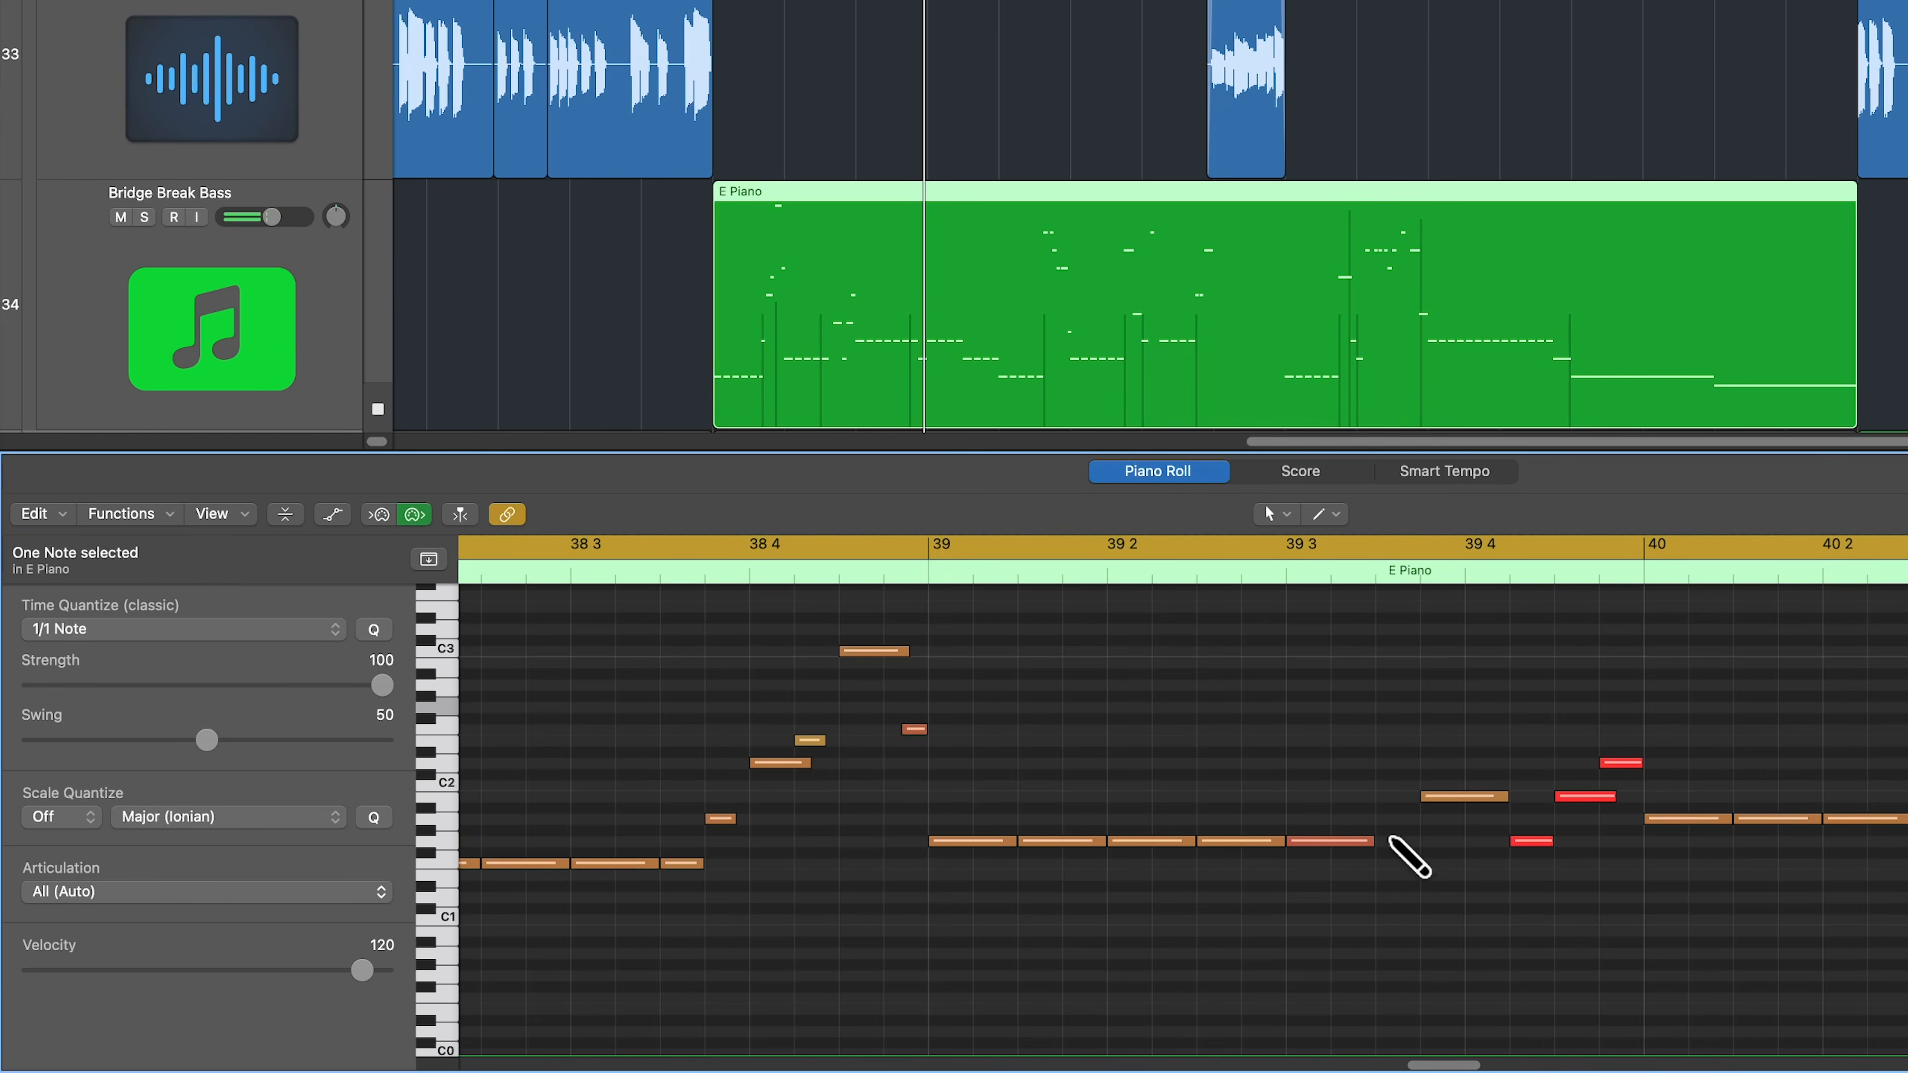
Add a short G note right after the lengthened one, set its articulation to Dead Notes and audition the bass part.
left_click(162, 891)
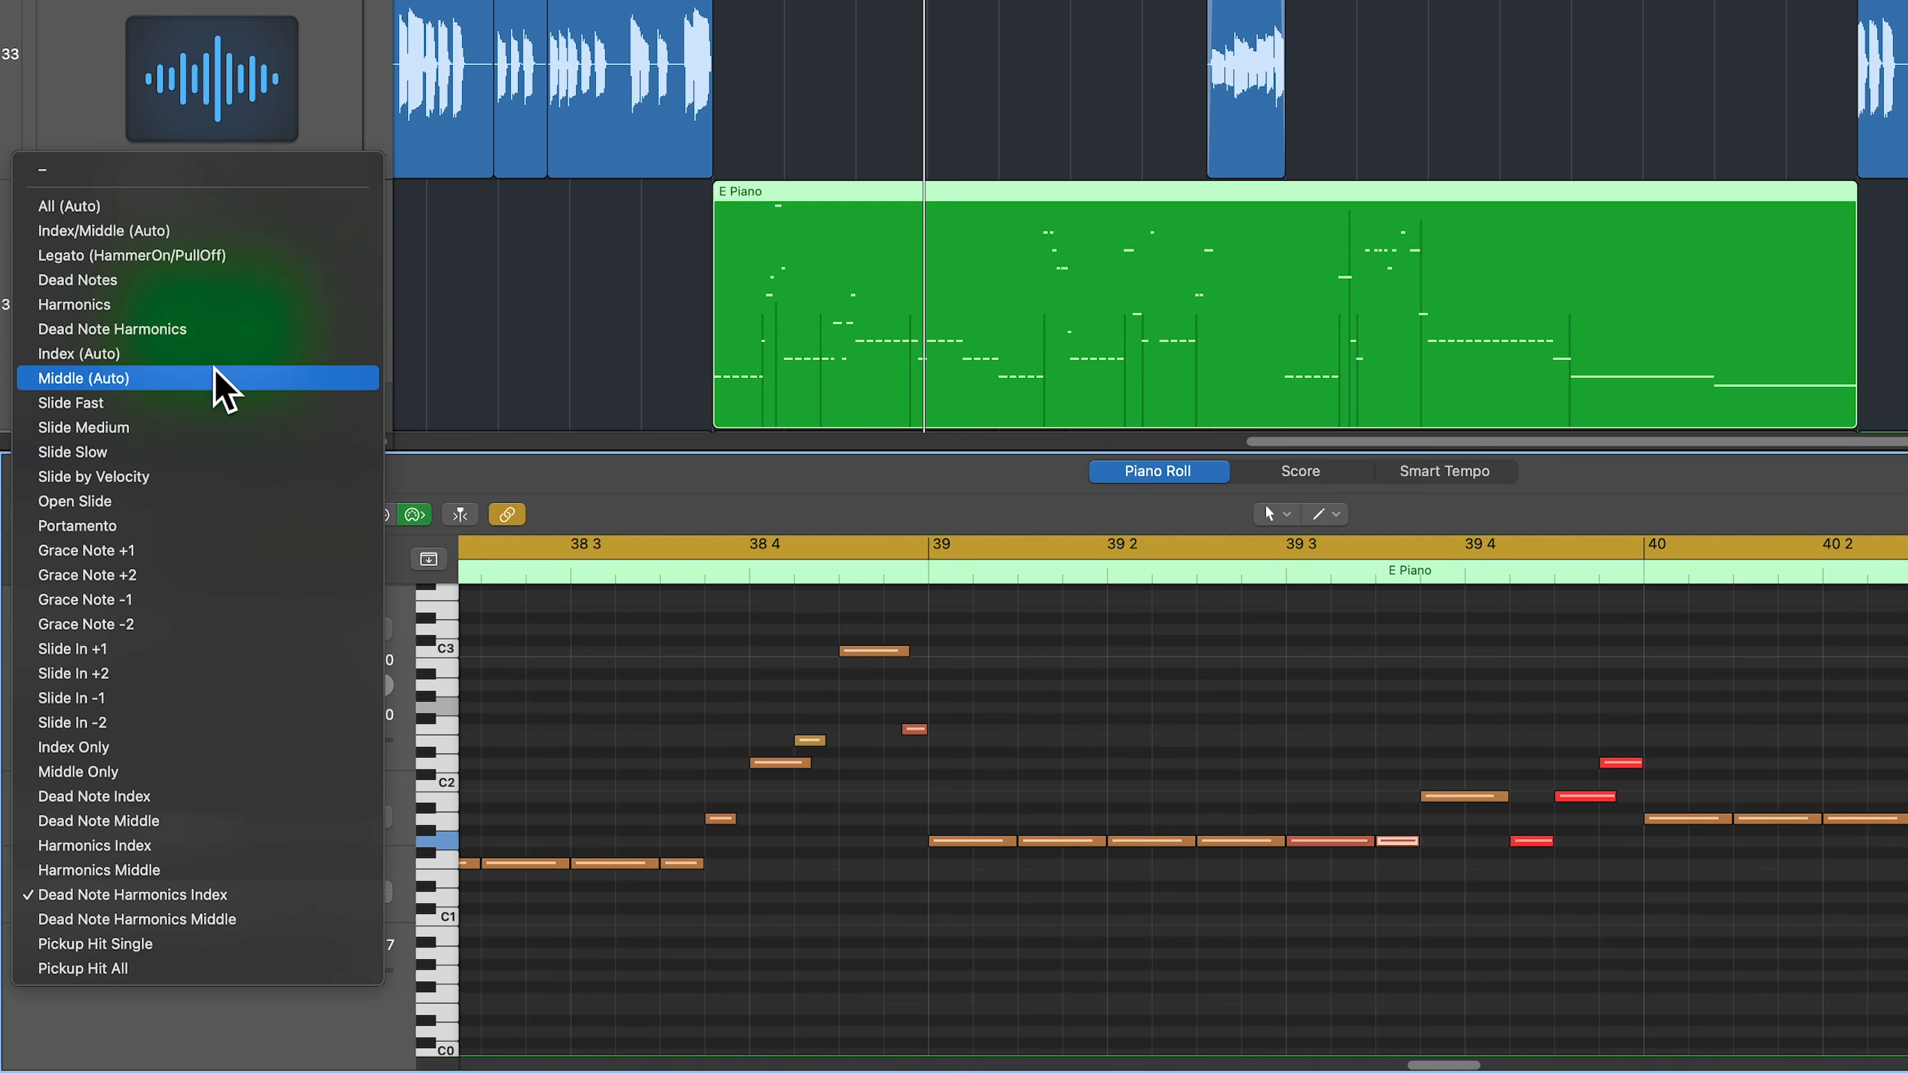
left_click(197, 278)
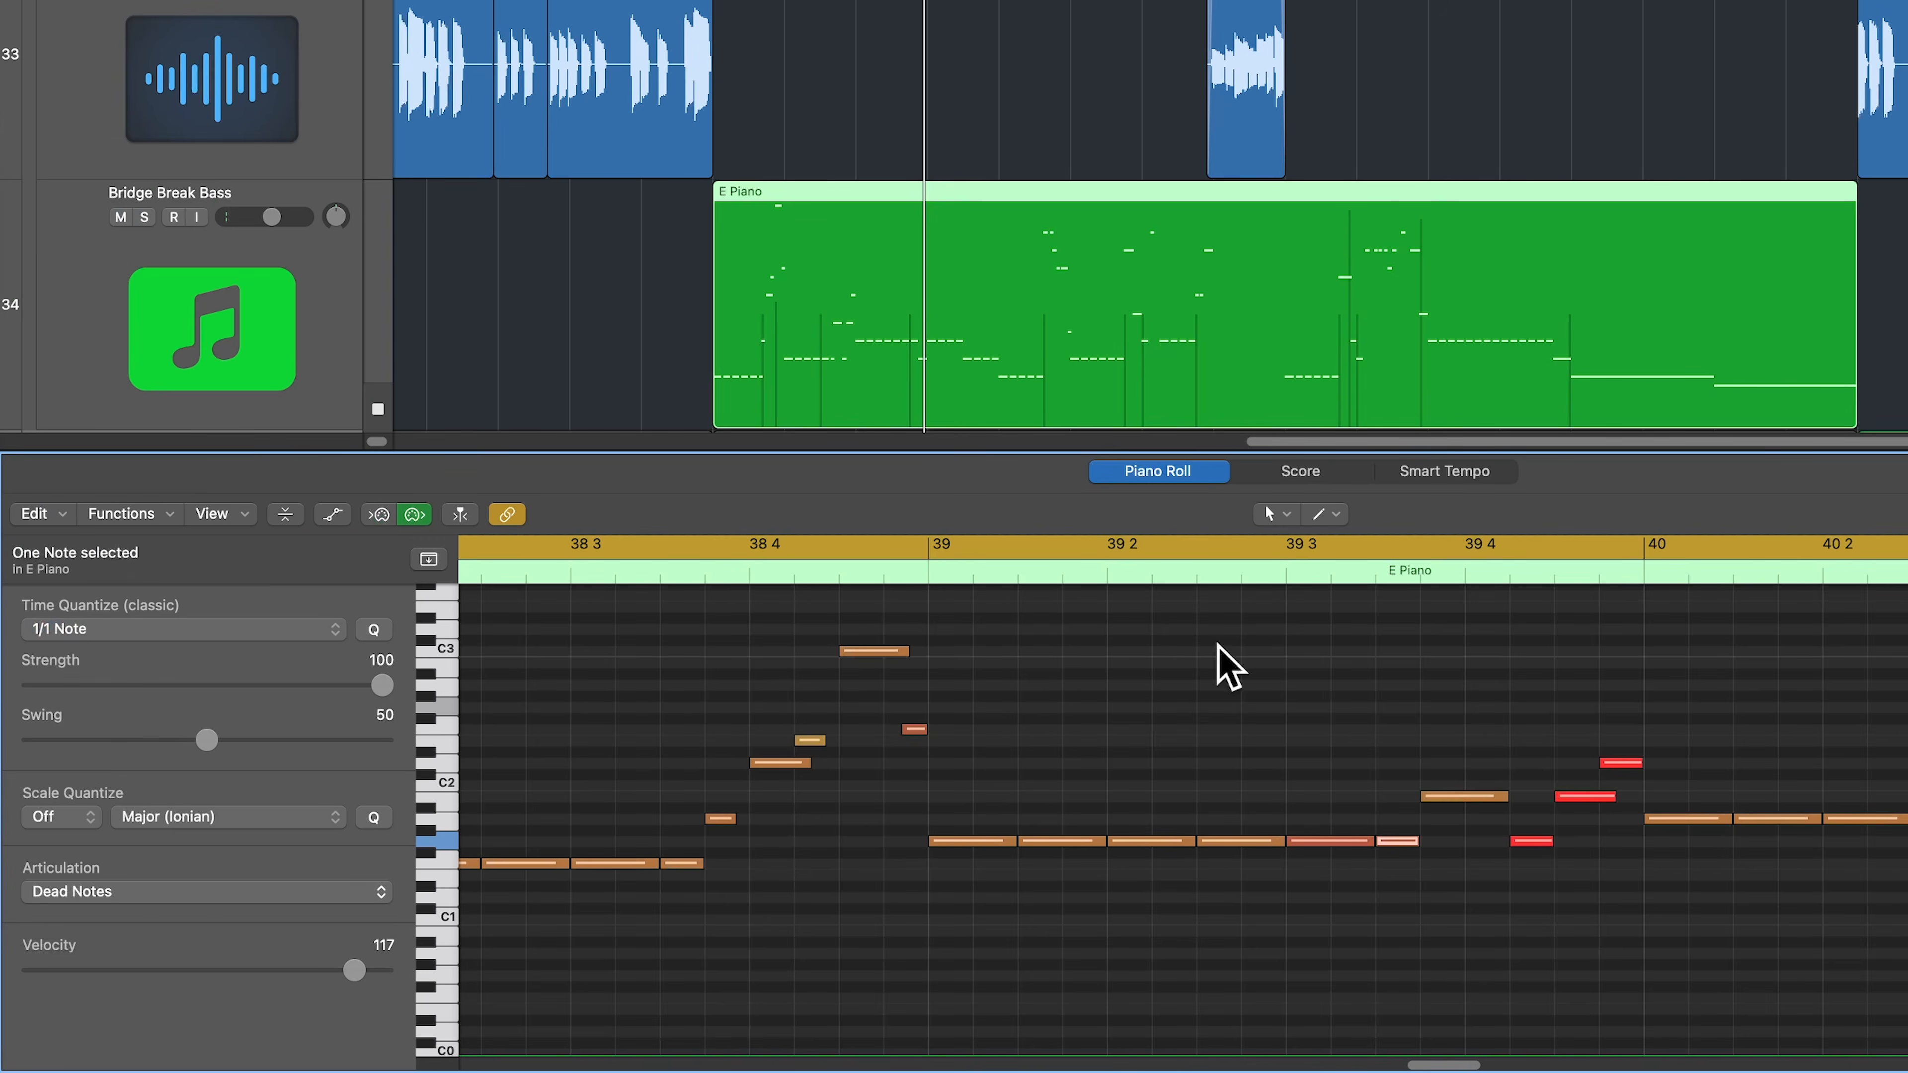
left_click(932, 554)
left_click(1075, 678)
key("space")
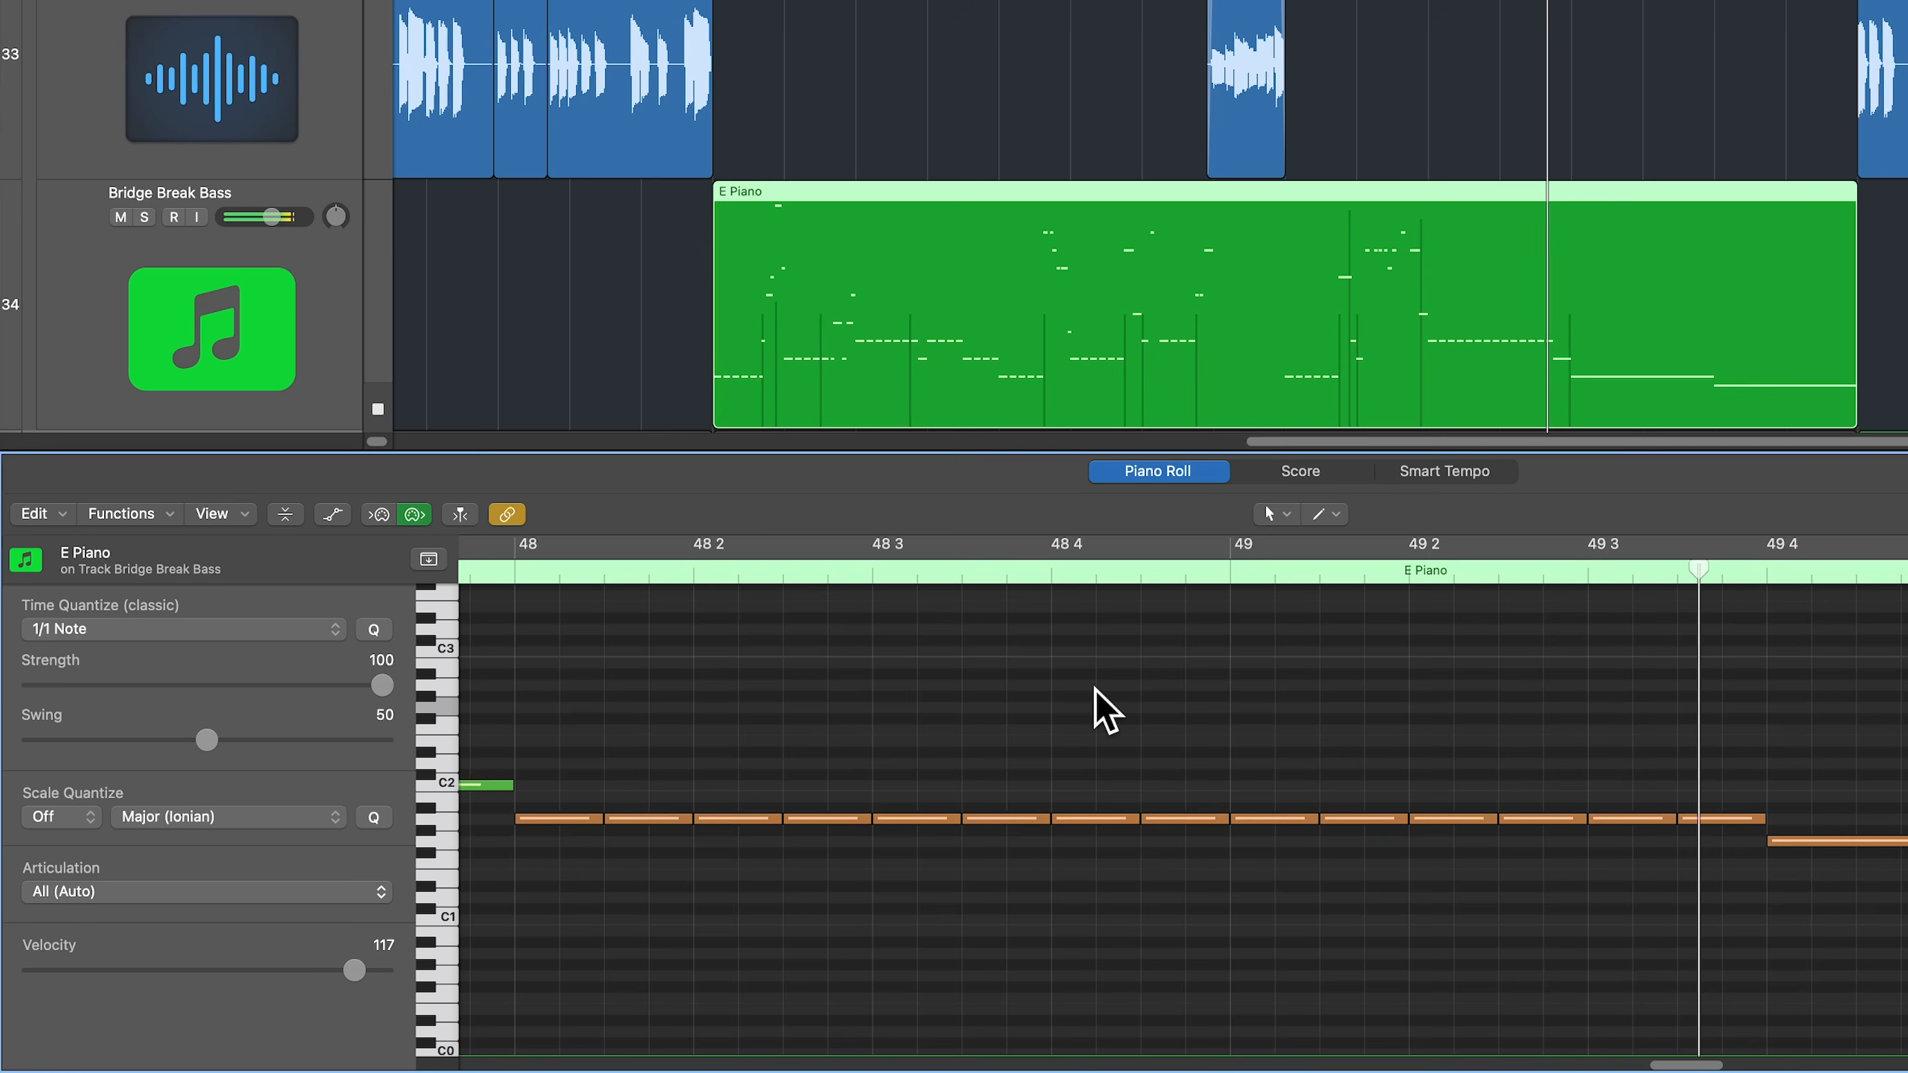
Close the Piano Roll and set the cycle range to the joined Bridge Break Bass region.
key("e")
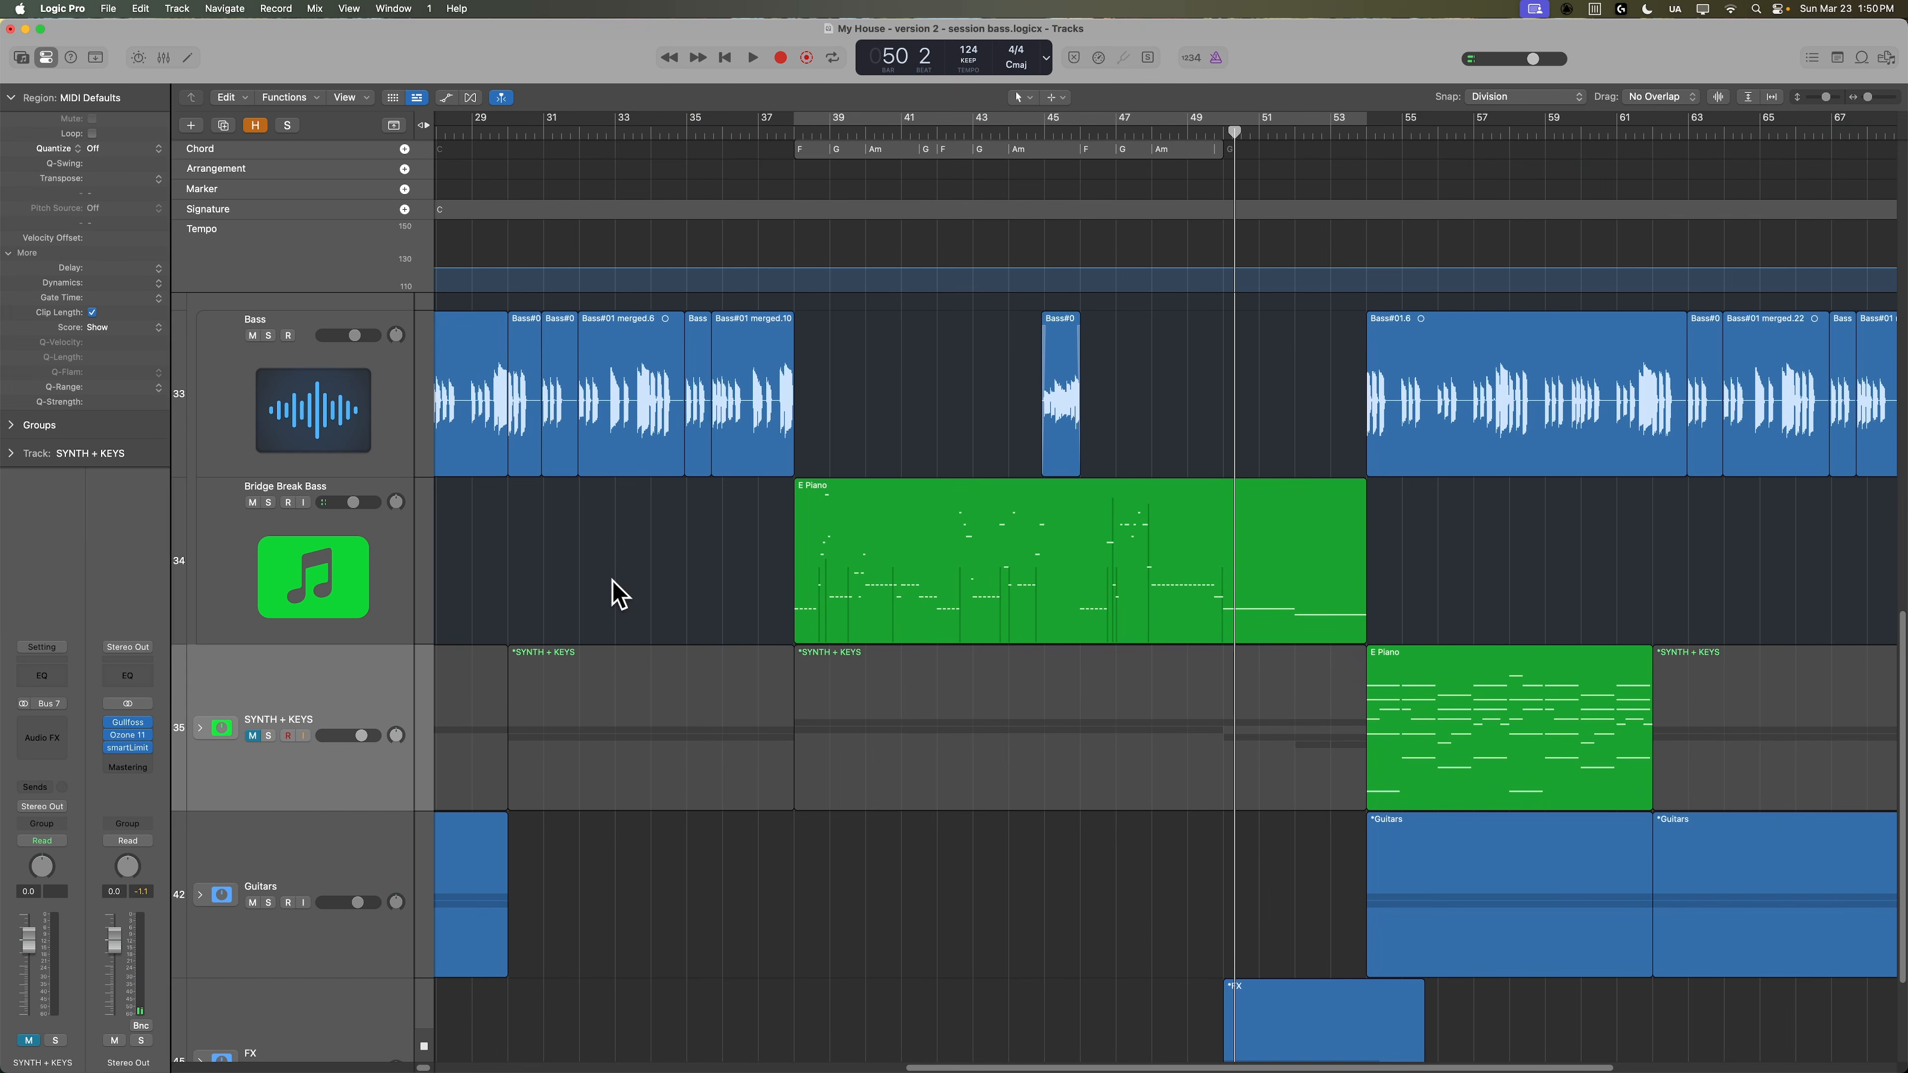
left_click(883, 590)
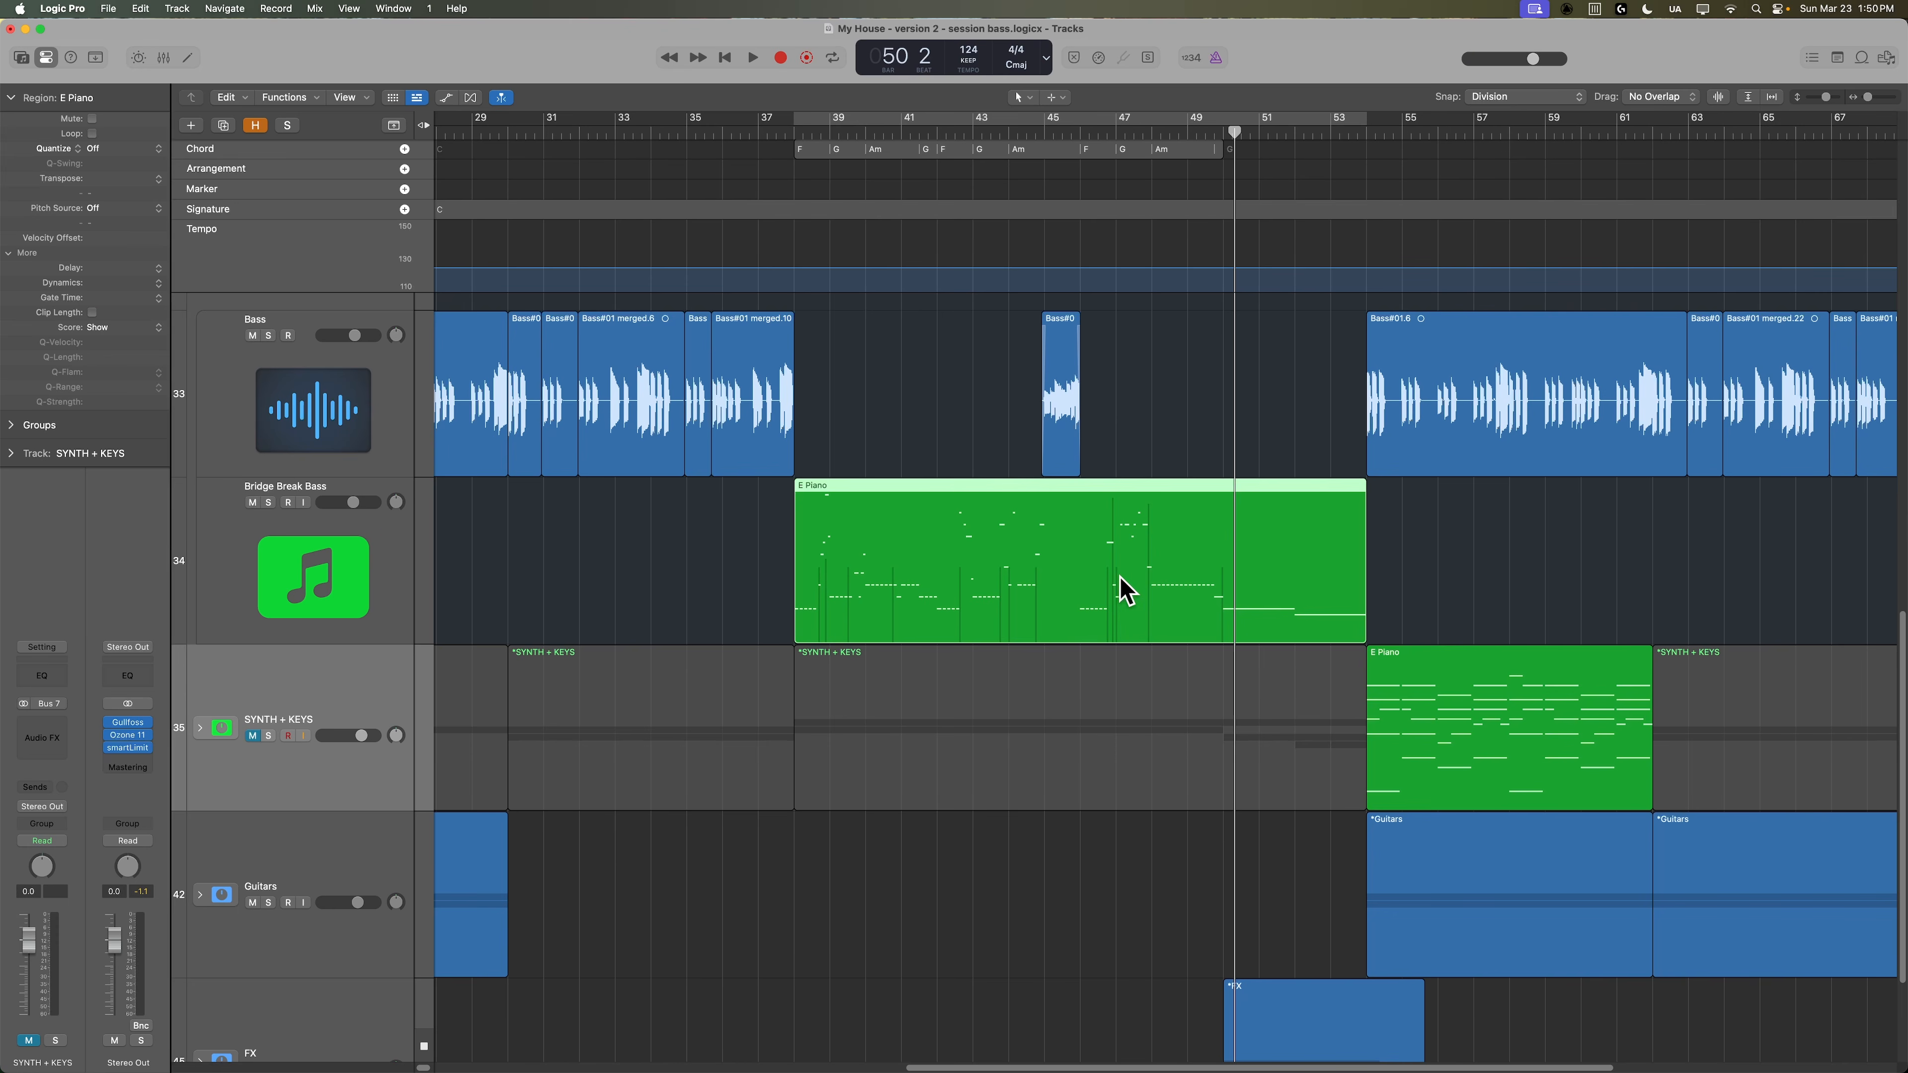
scroll(698, 646, "right", 3)
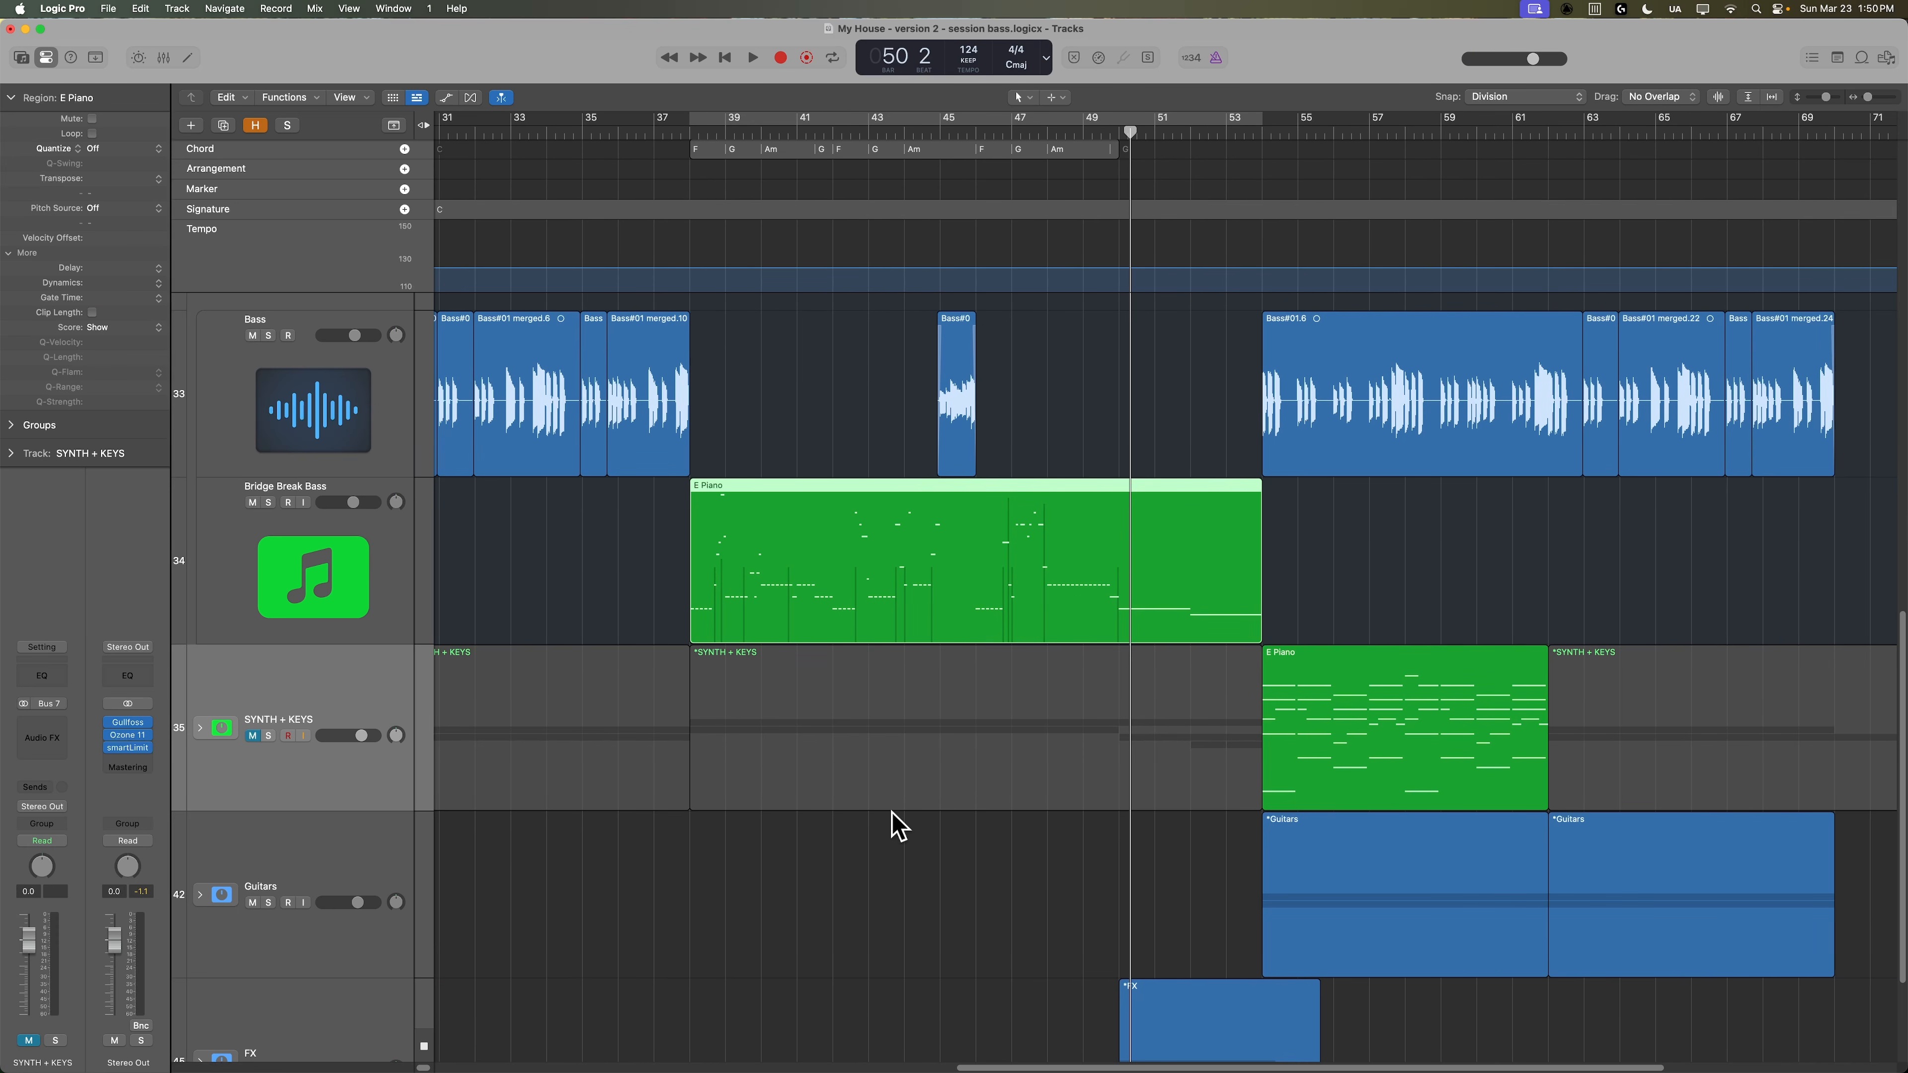
key("u")
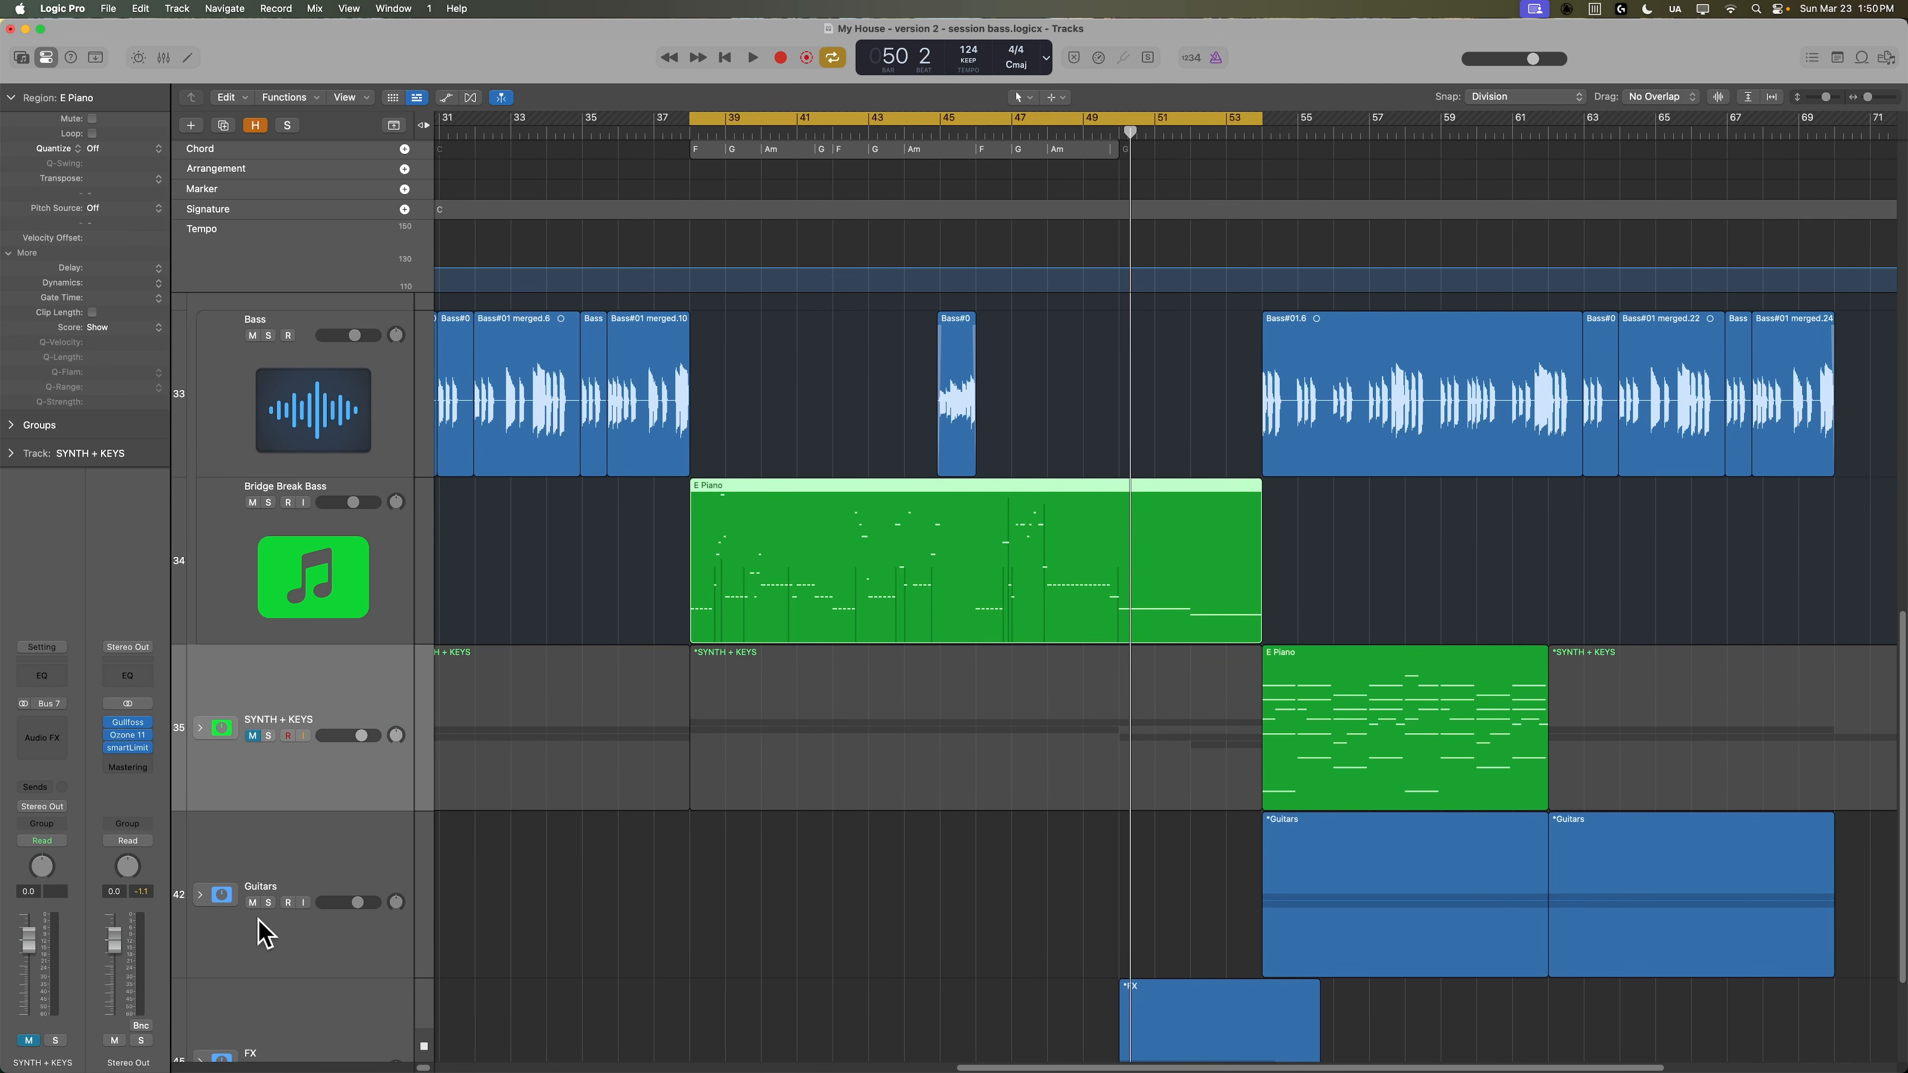
Unmute the SYNTH + KEYS track and play the cycled bridge in the full mix.
scroll(336, 864, "down", 3)
scroll(313, 864, "up", 2)
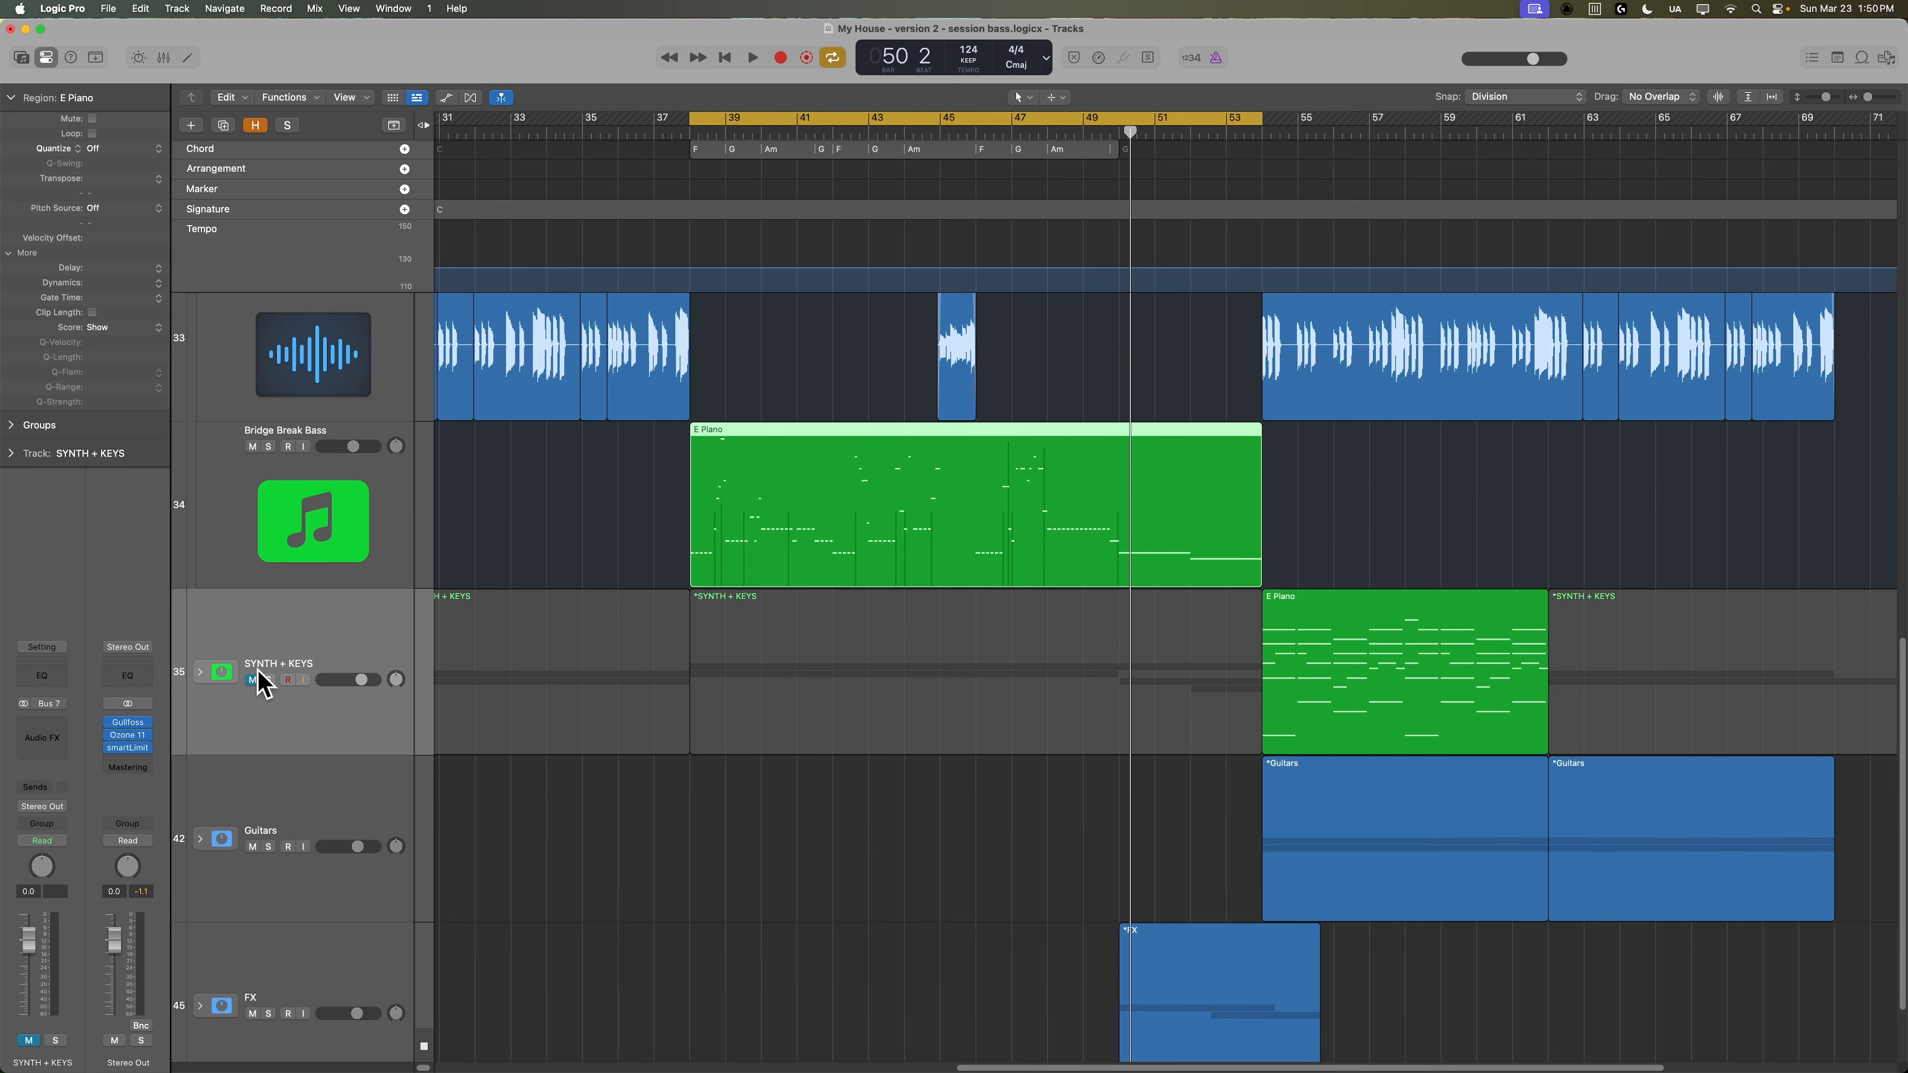
left_click(259, 674)
scroll(676, 827, "up", 6)
scroll(712, 834, "up", 1)
left_click(610, 788)
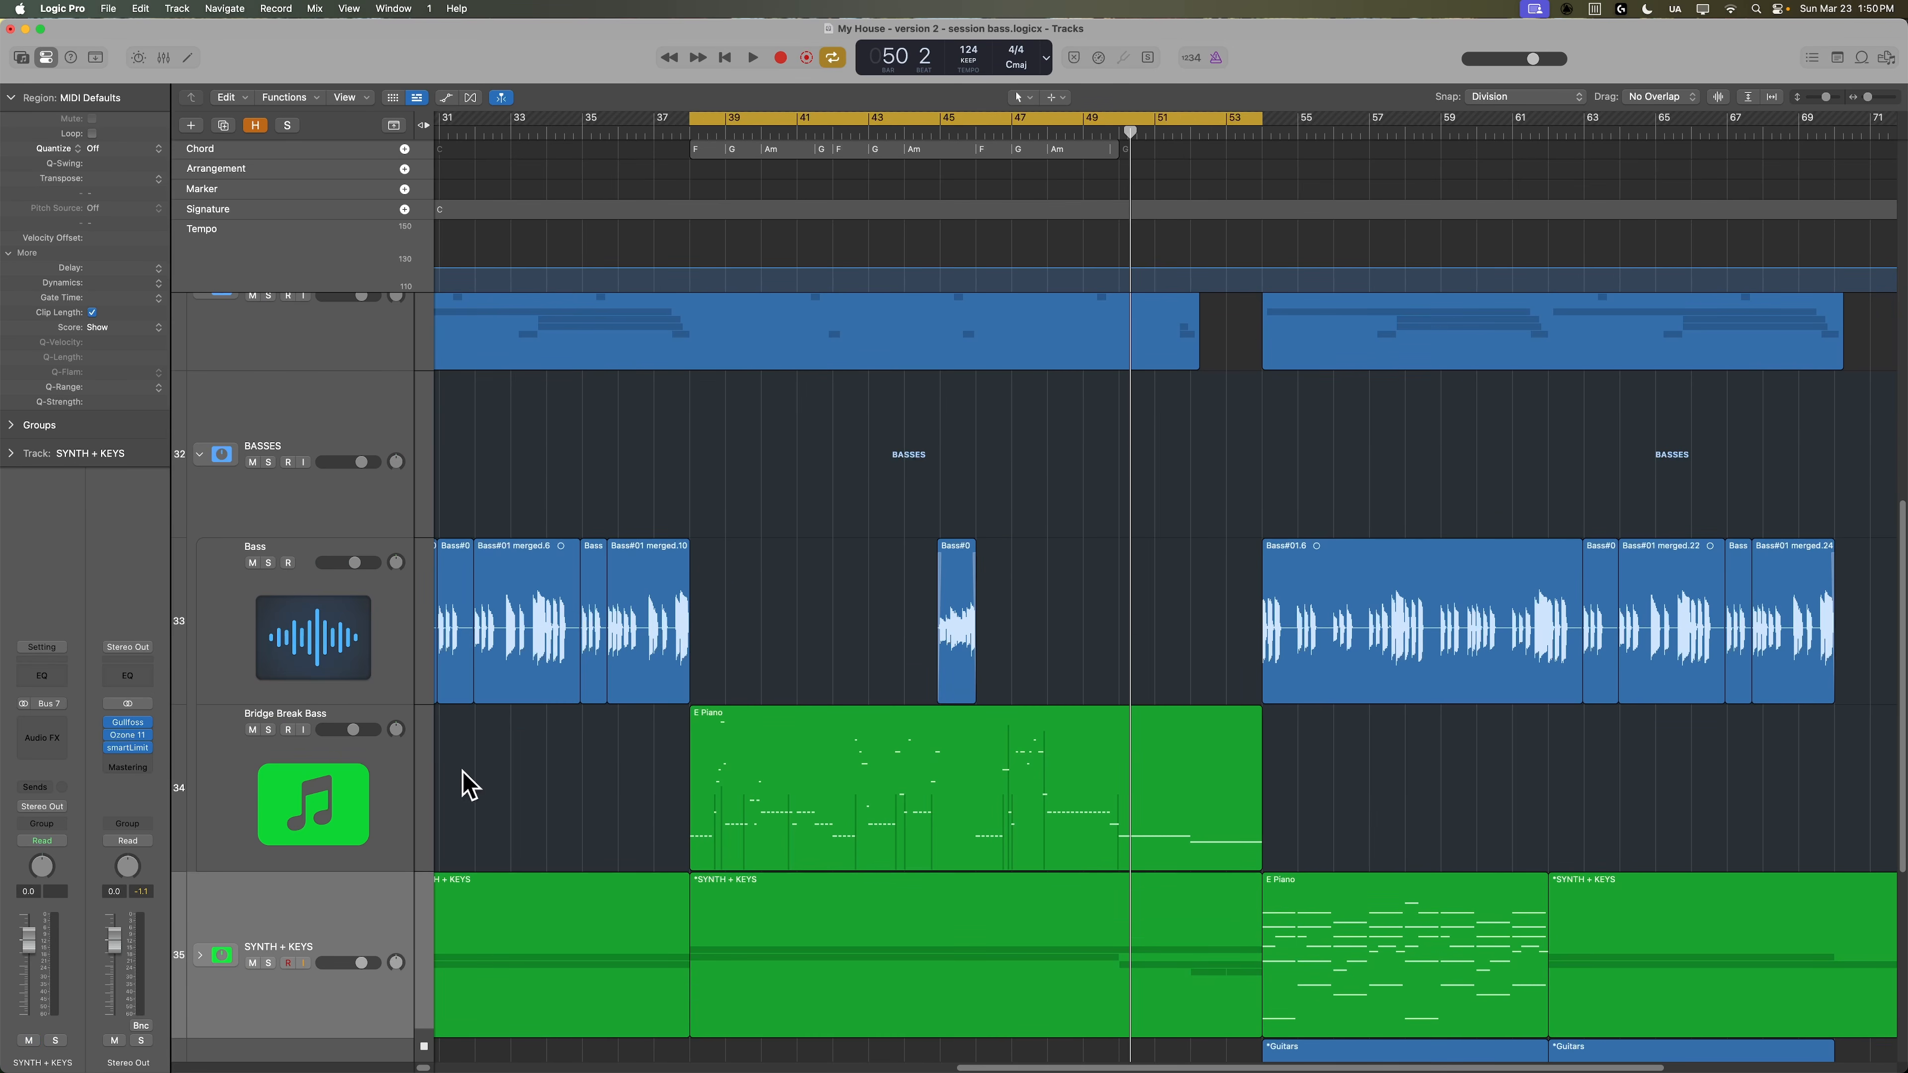
key("space")
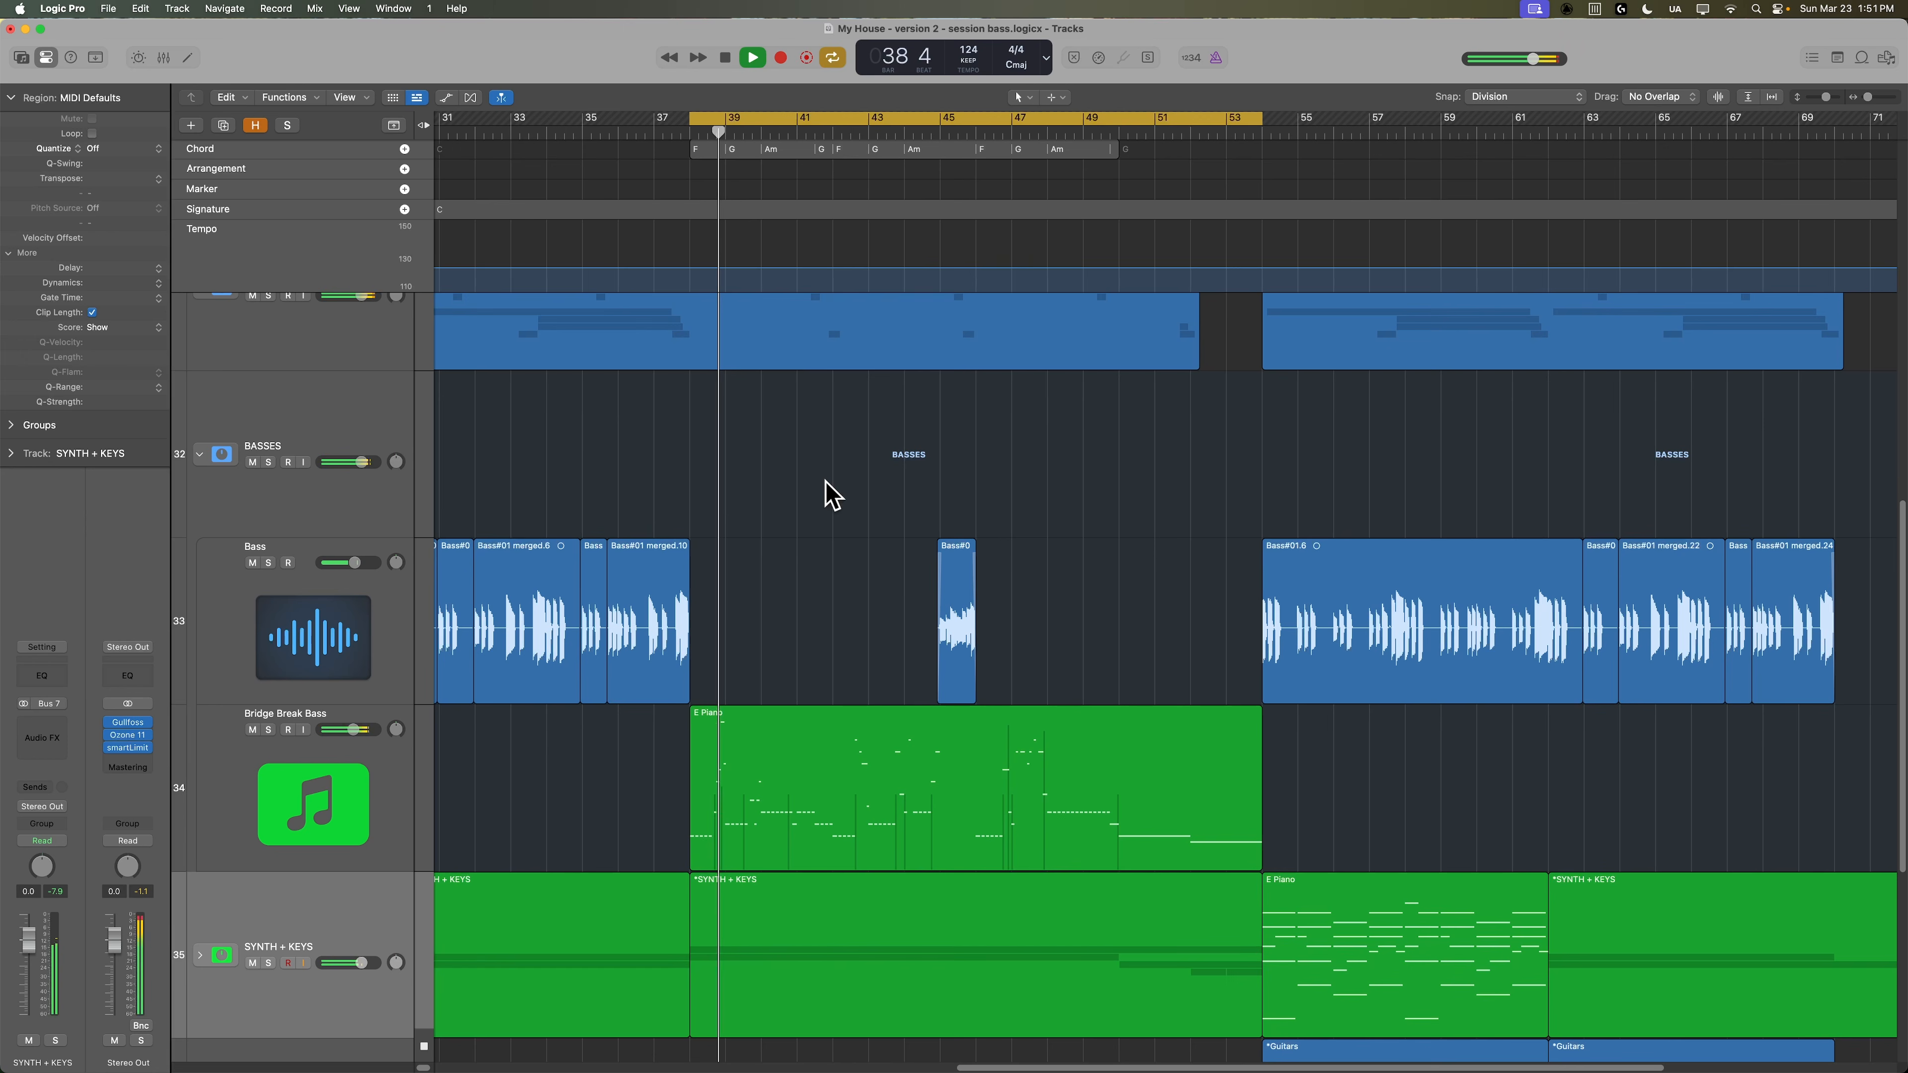
Lower the SYNTH + KEYS volume to -3.5 dB and raise the Bridge Break Bass volume to -2.1 dB during playback.
left_click_drag(28, 948, 28, 956)
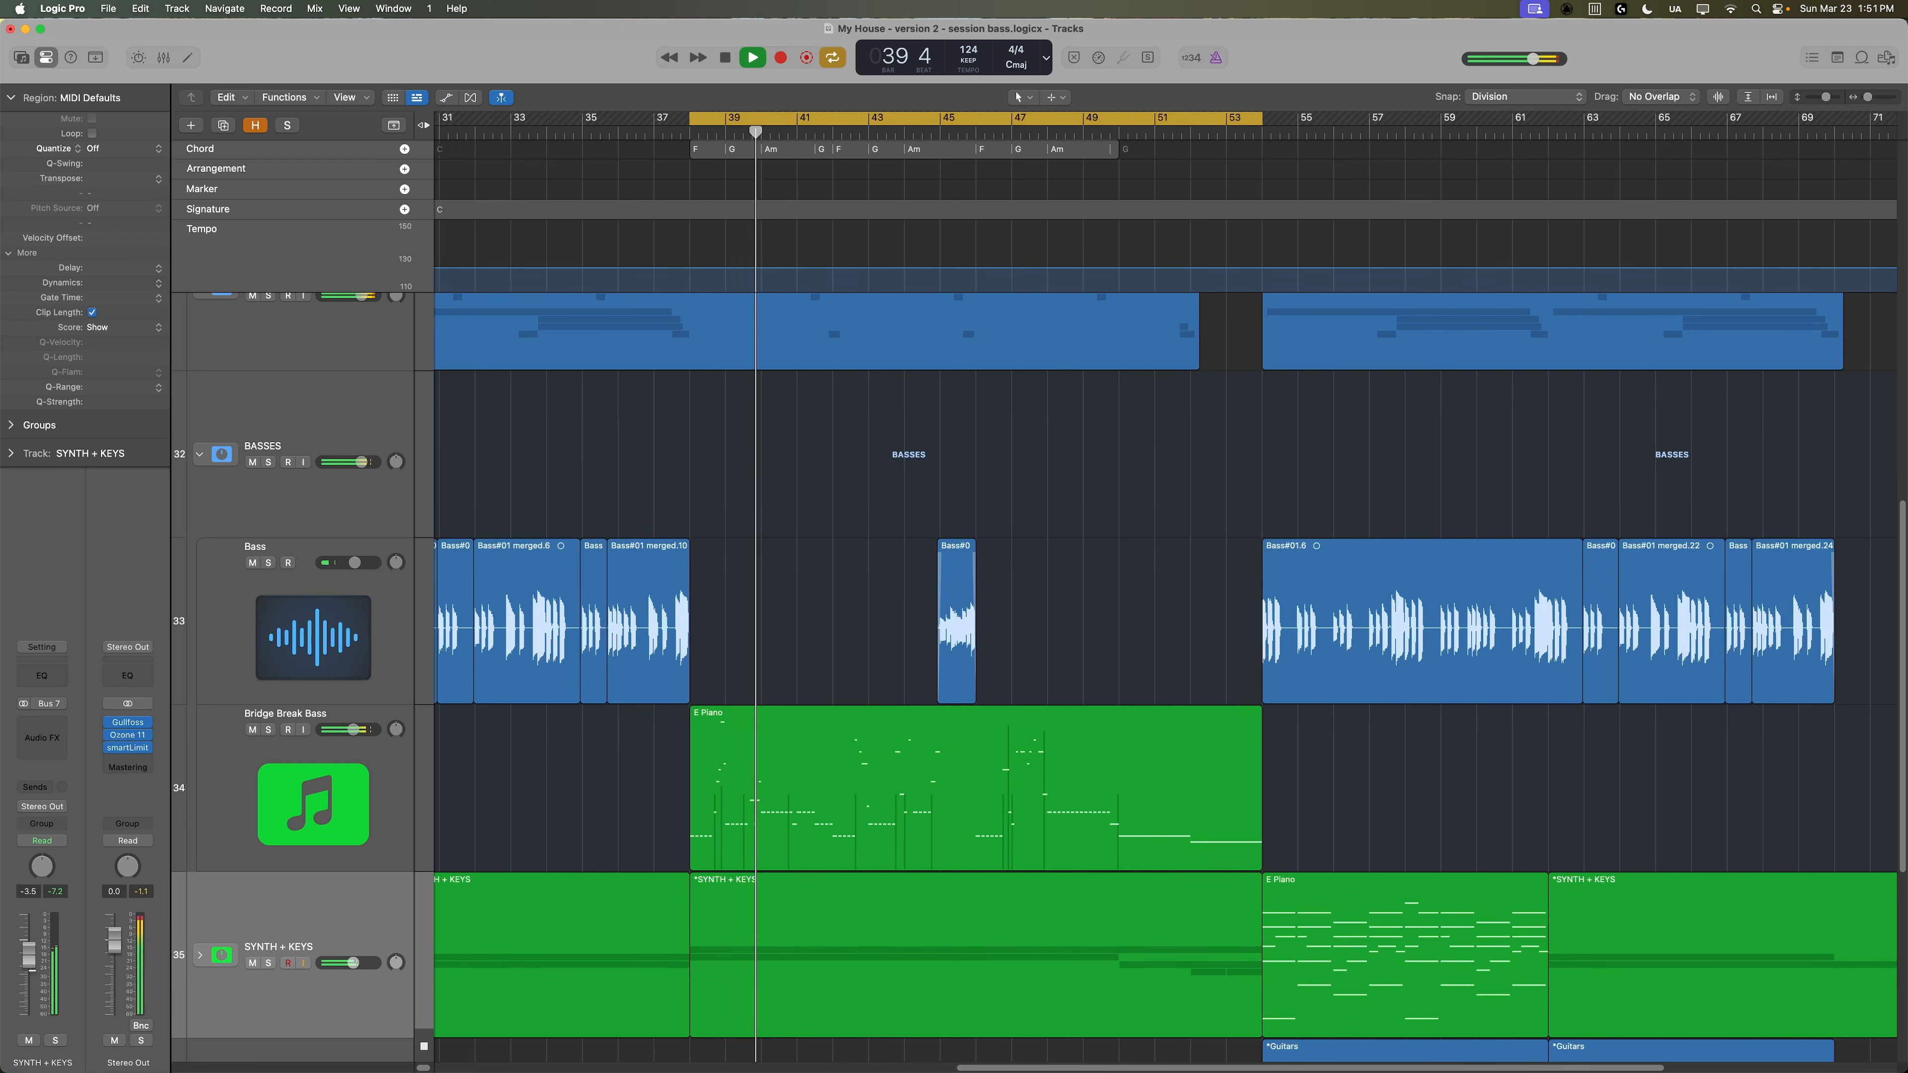
left_click(235, 840)
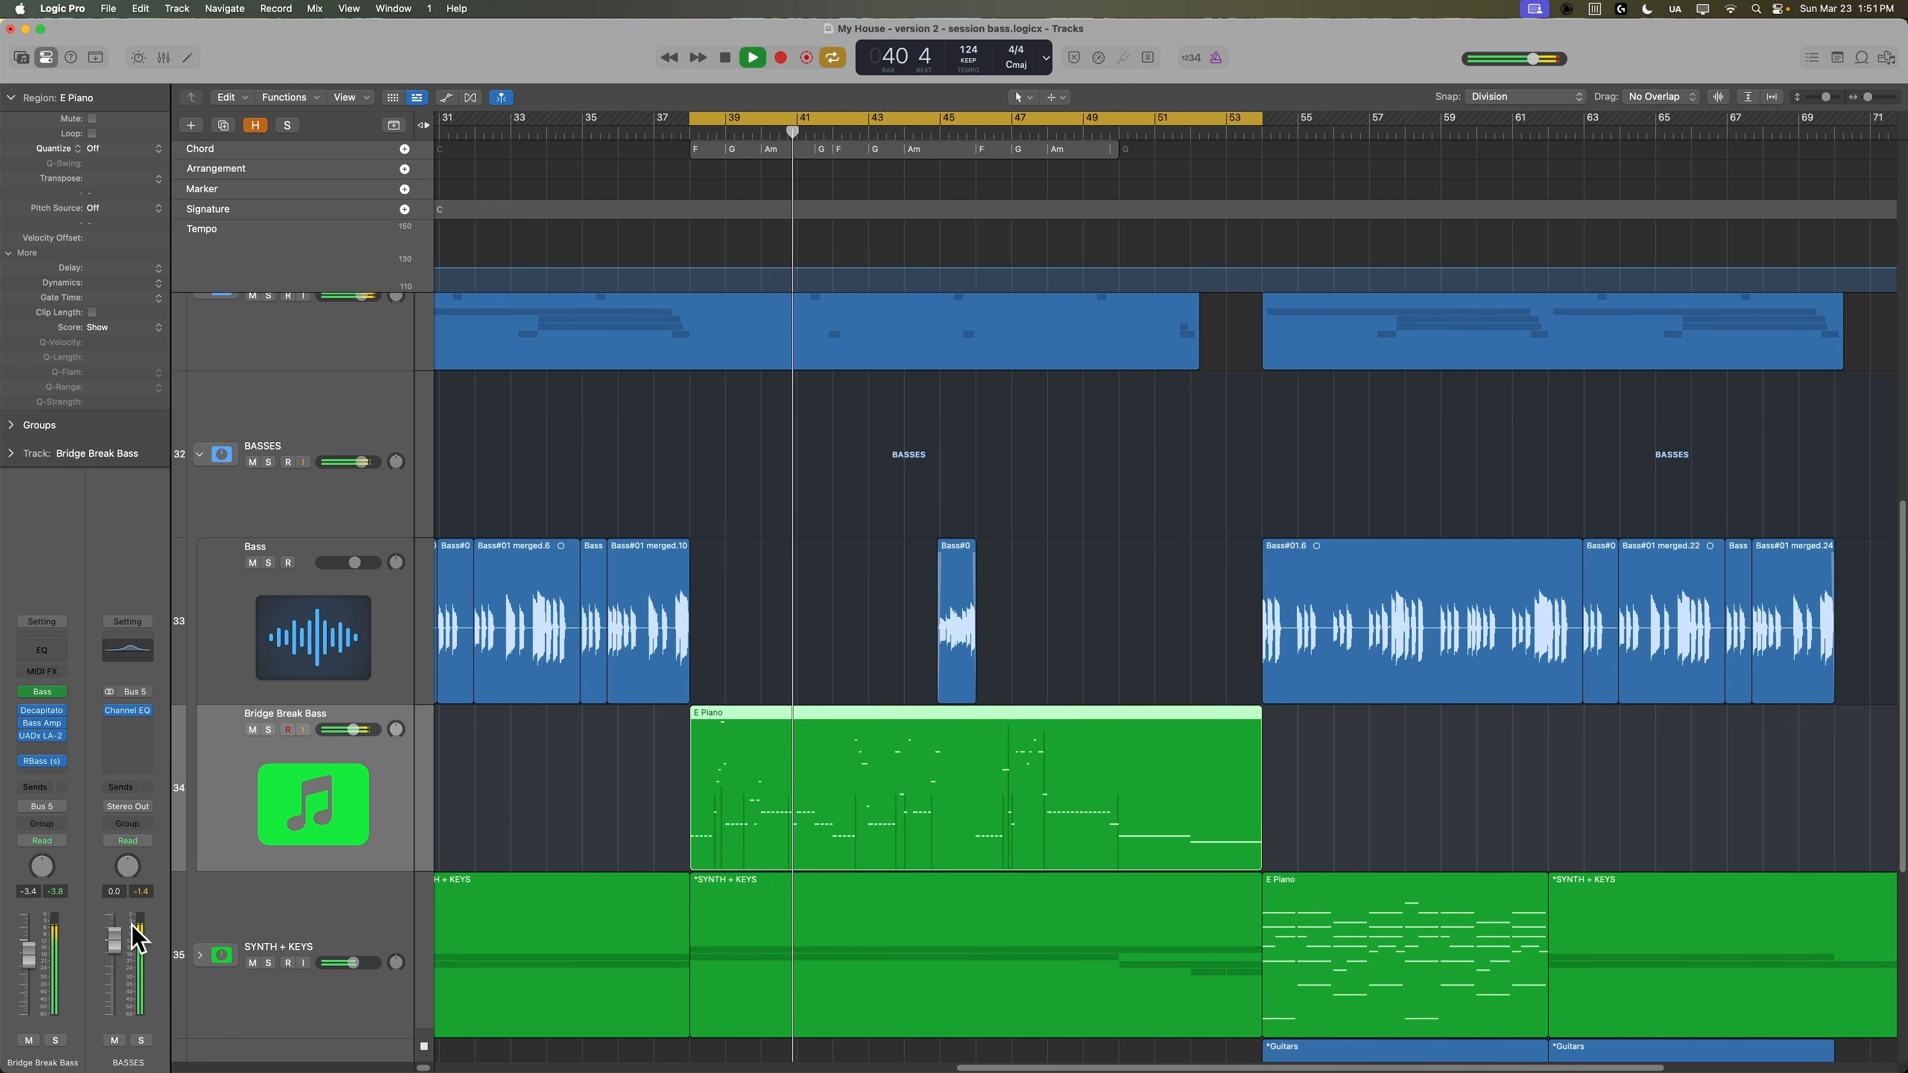
left_click_drag(30, 956, 28, 944)
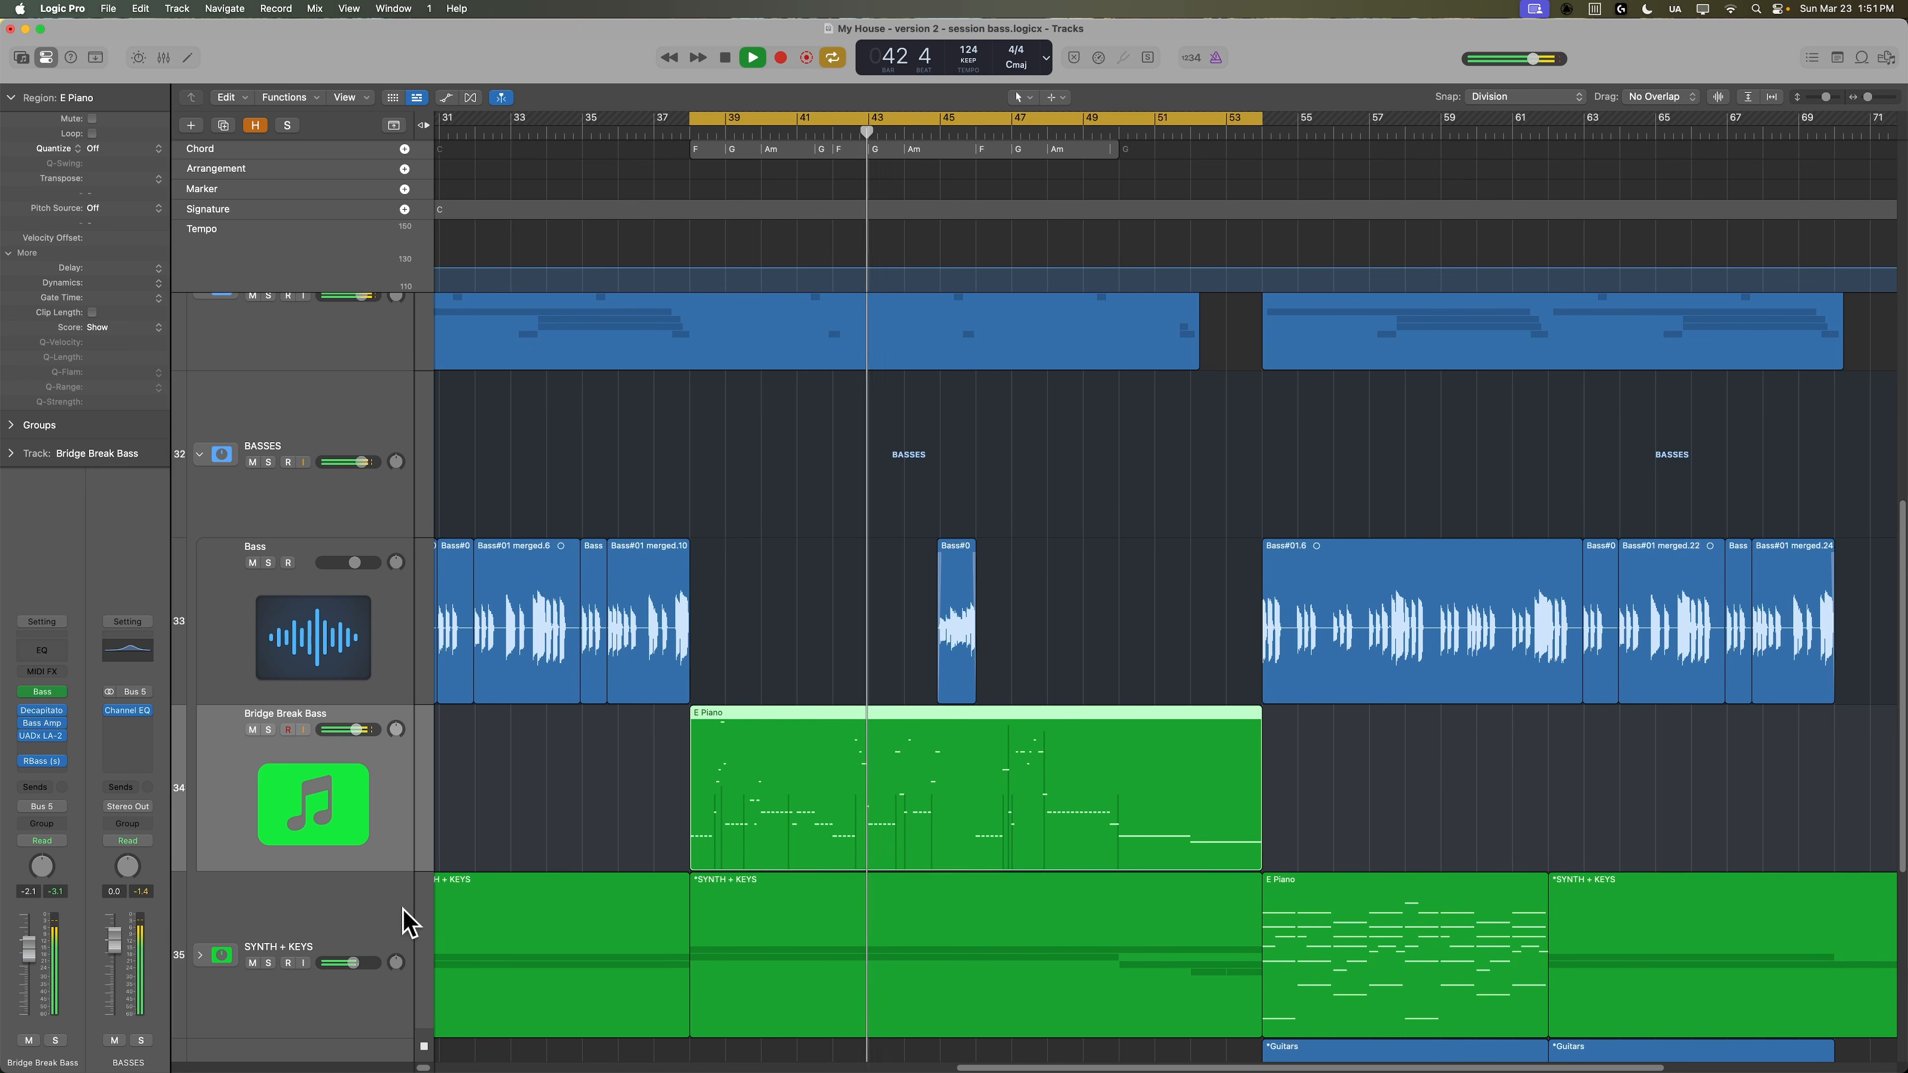
Listen to the rest of the balanced bridge, stop playback and open the Bridge Break Bass track's Bass instrument.
left_click(500, 821)
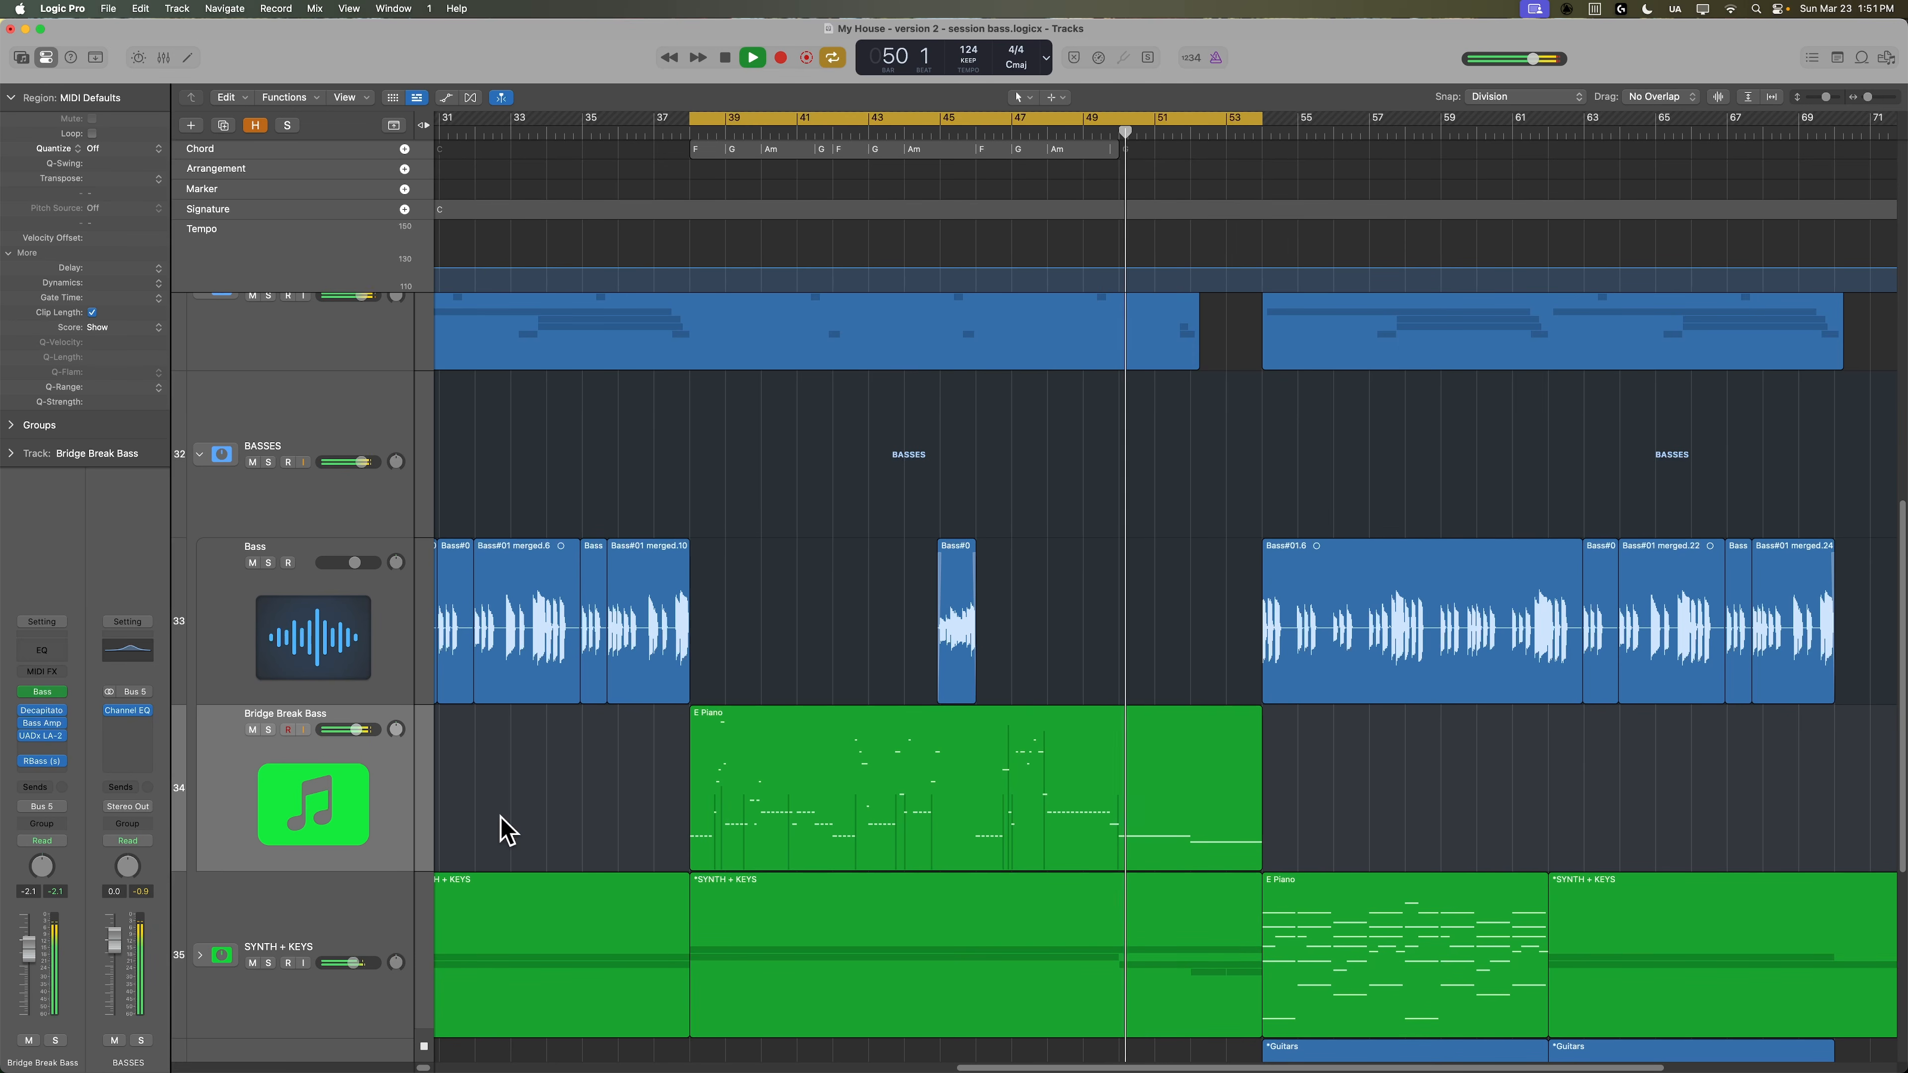
key("space")
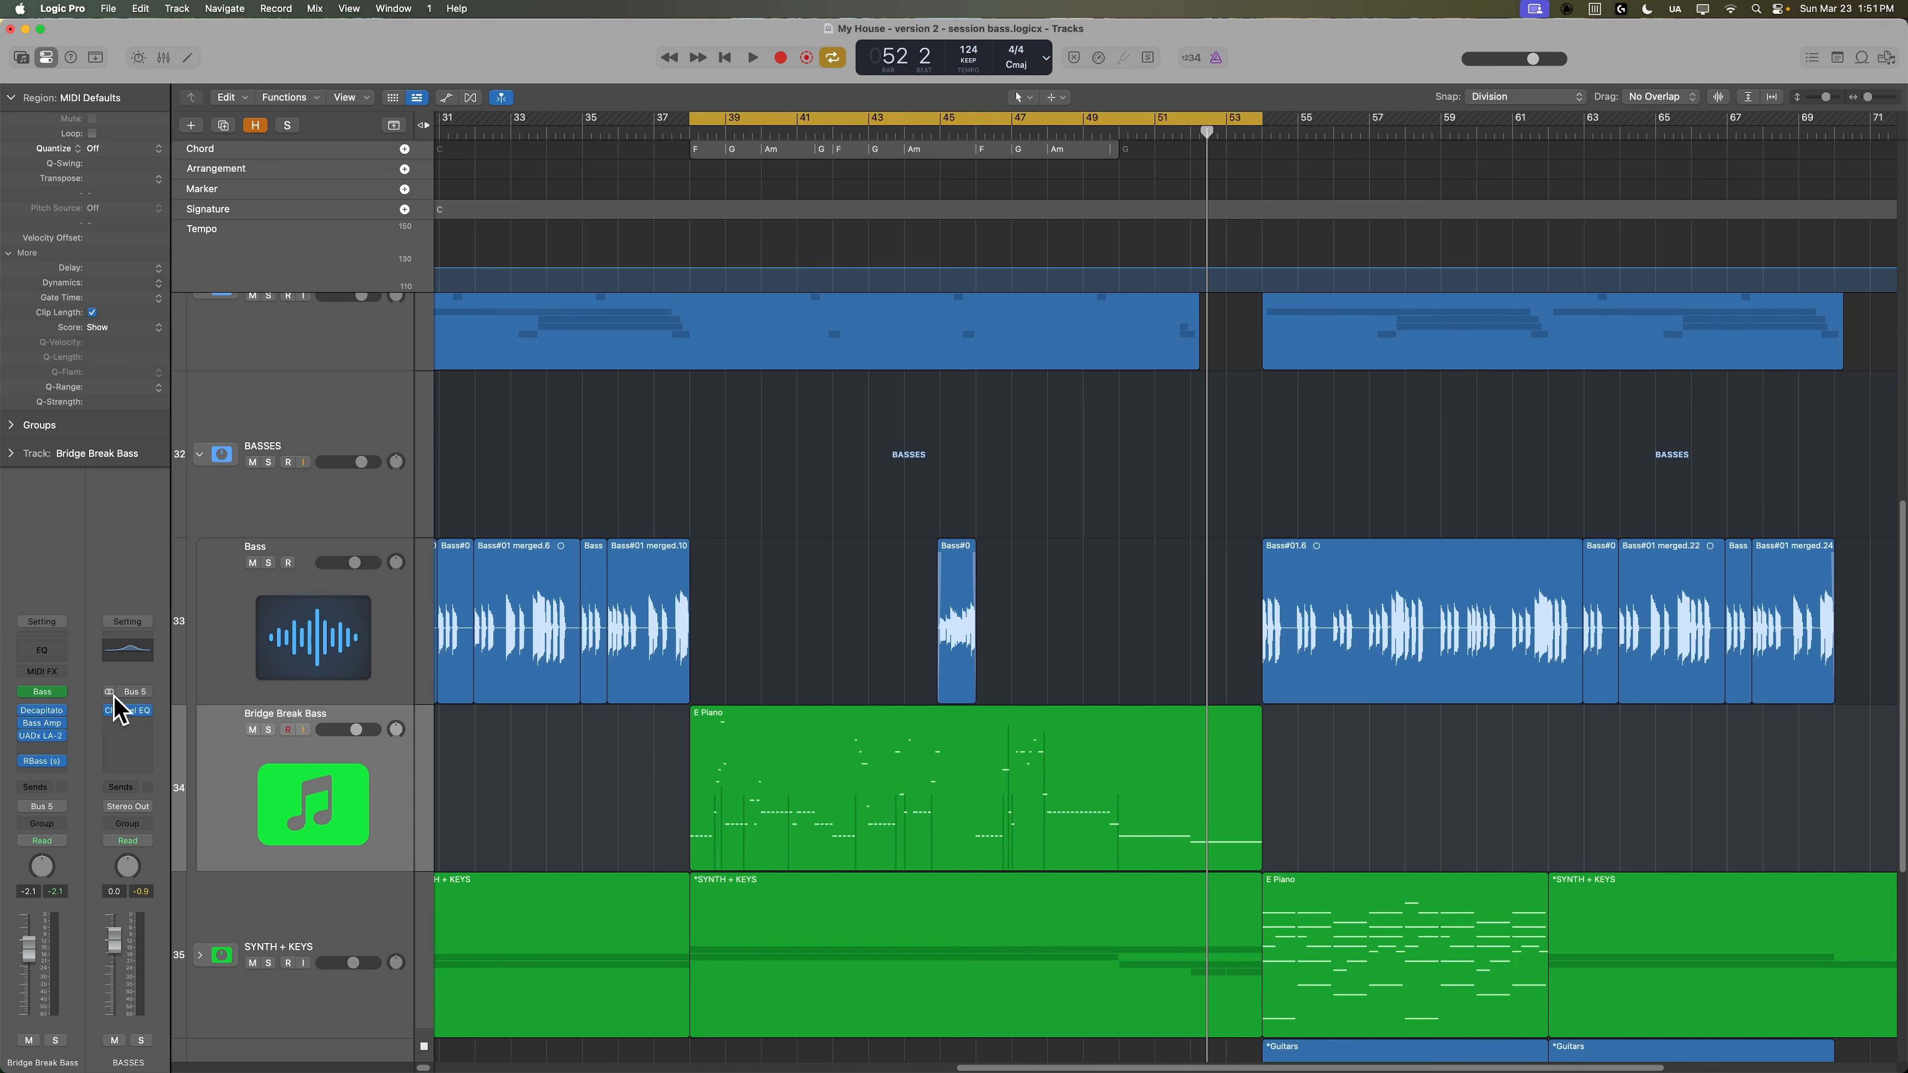
left_click(42, 691)
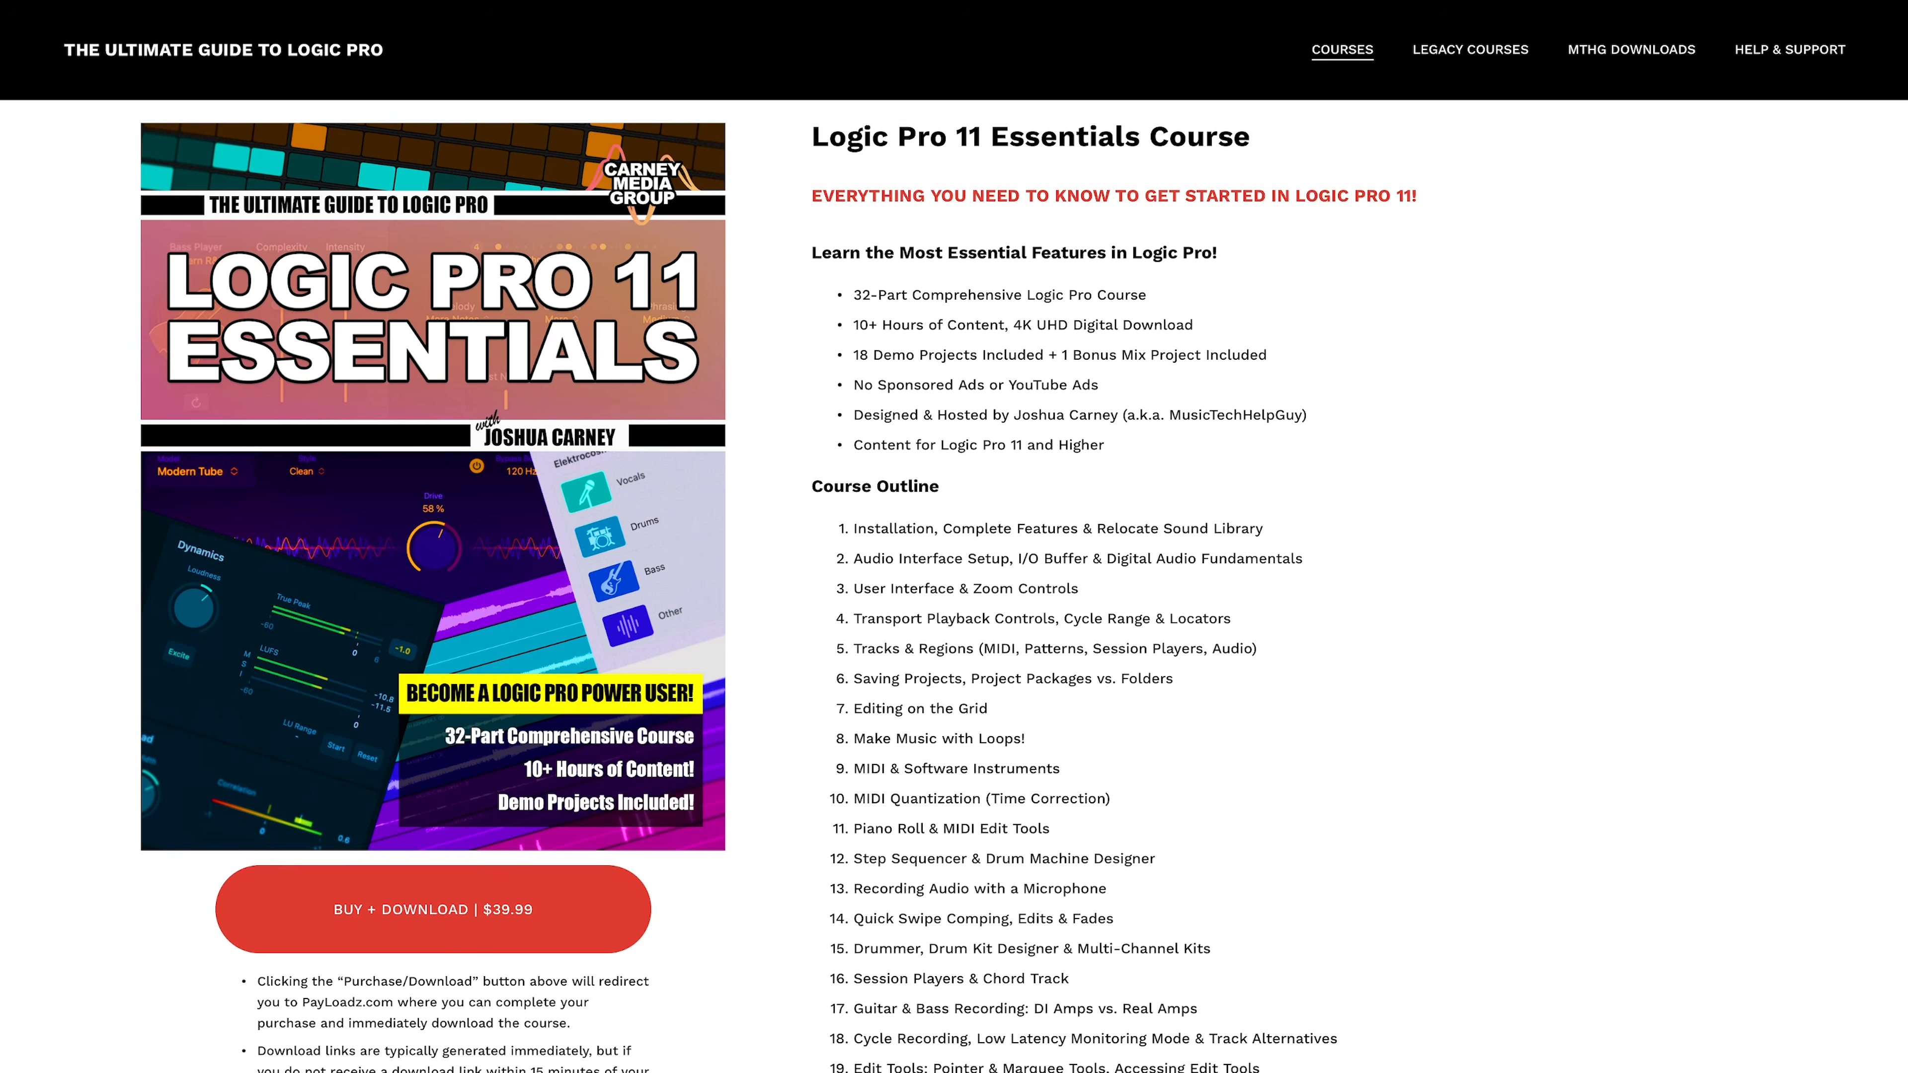
Browse the Logic Pro courses web page down to the Session Players and Chord Track Explored course.
scroll(954, 537, "down", 20)
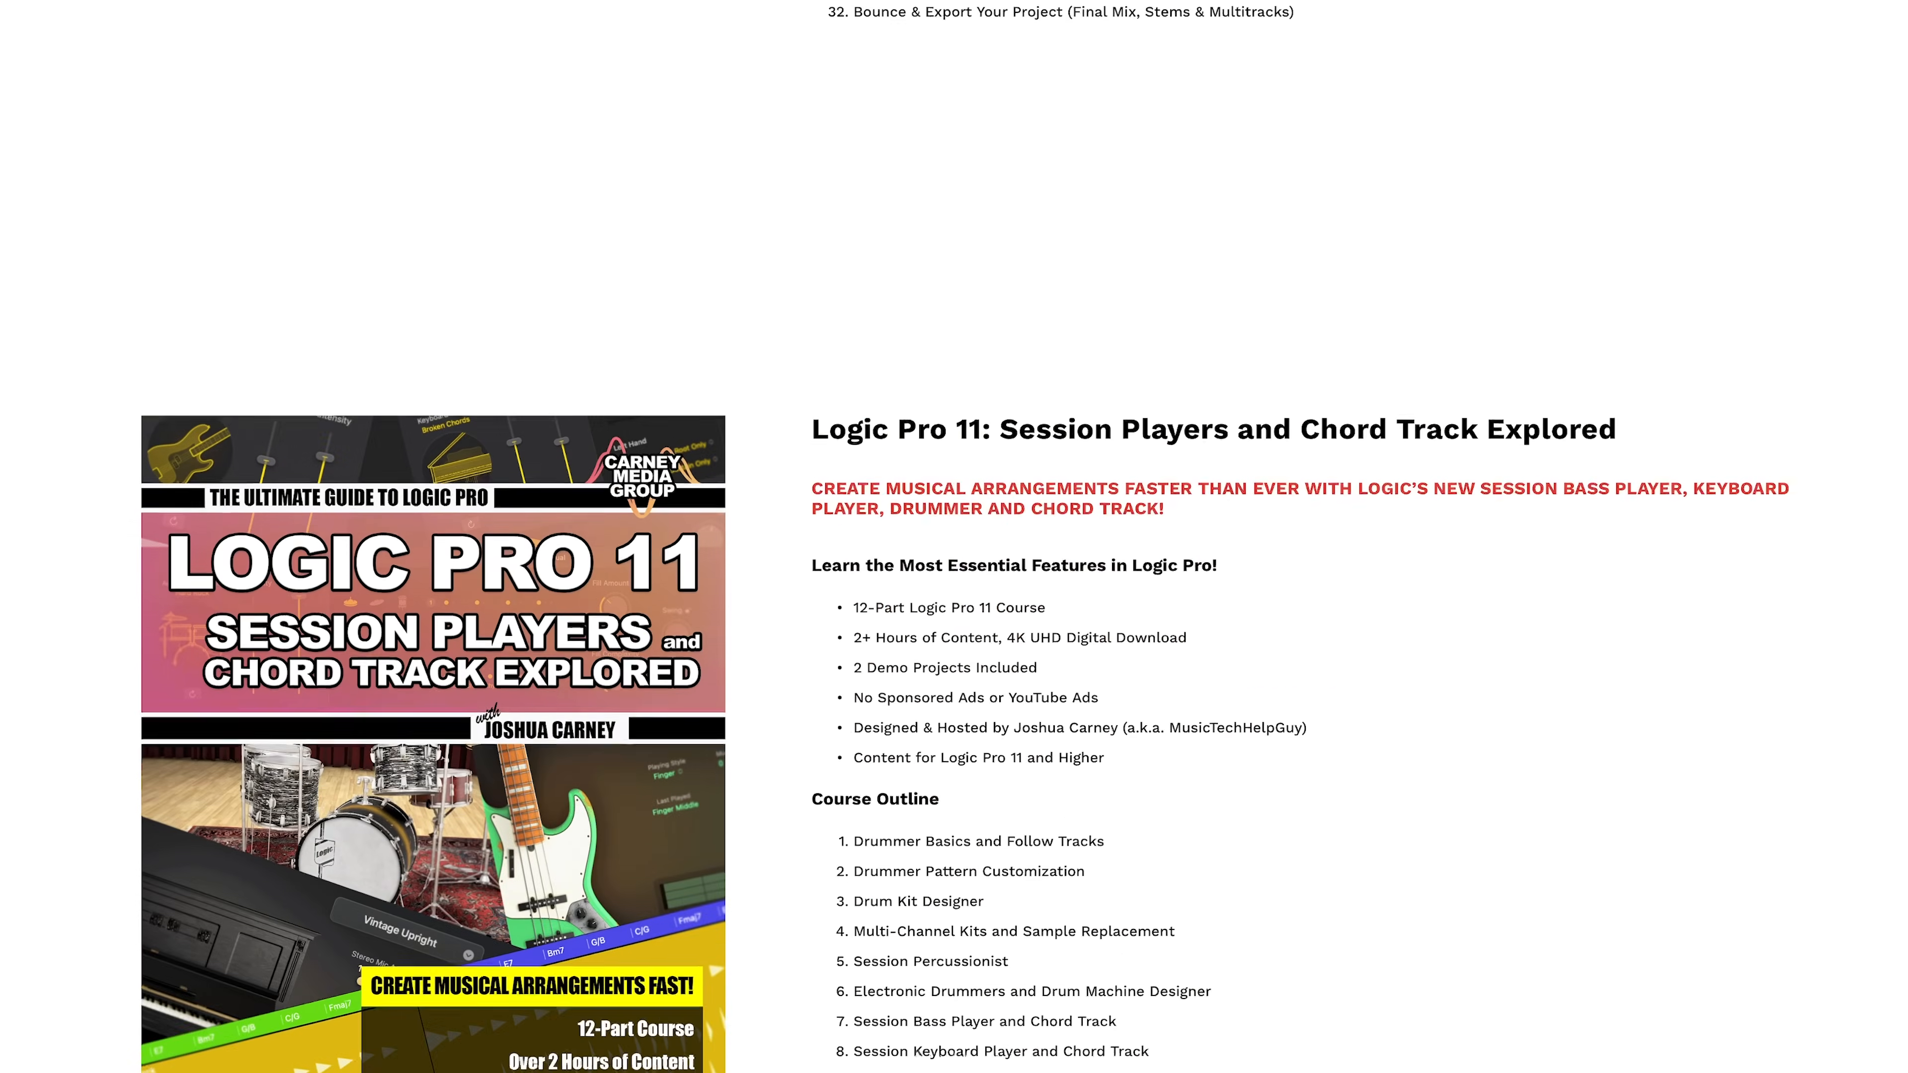